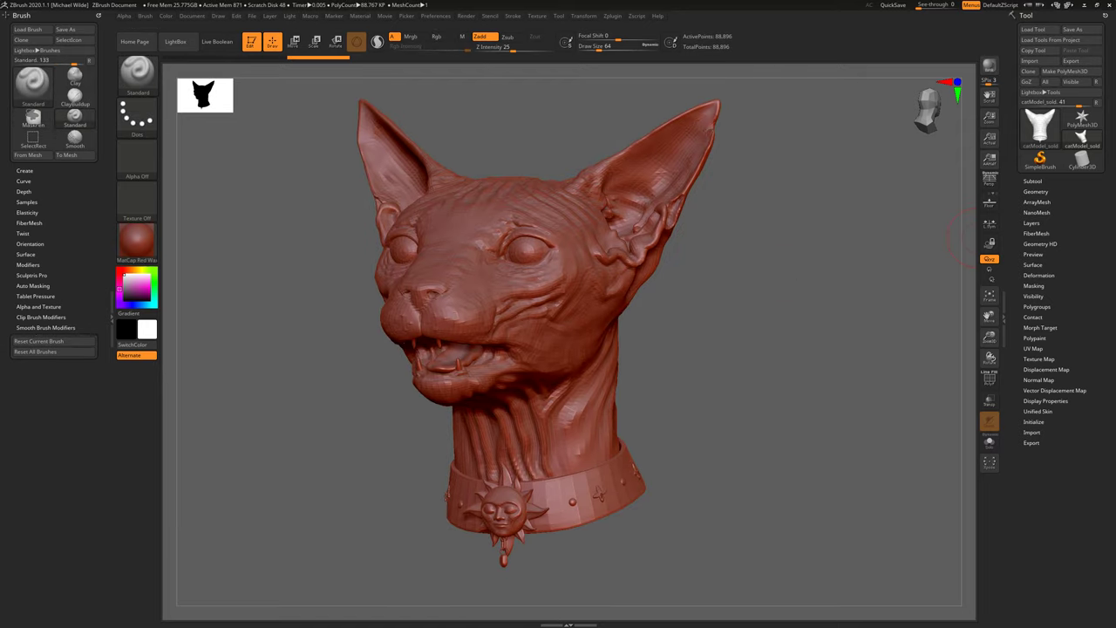
# Step: Replace the cat head on the canvas with the Sphere3D primitive as the active tool
pyautogui.moveTo(557, 263); pyautogui.dragTo(802, 247)
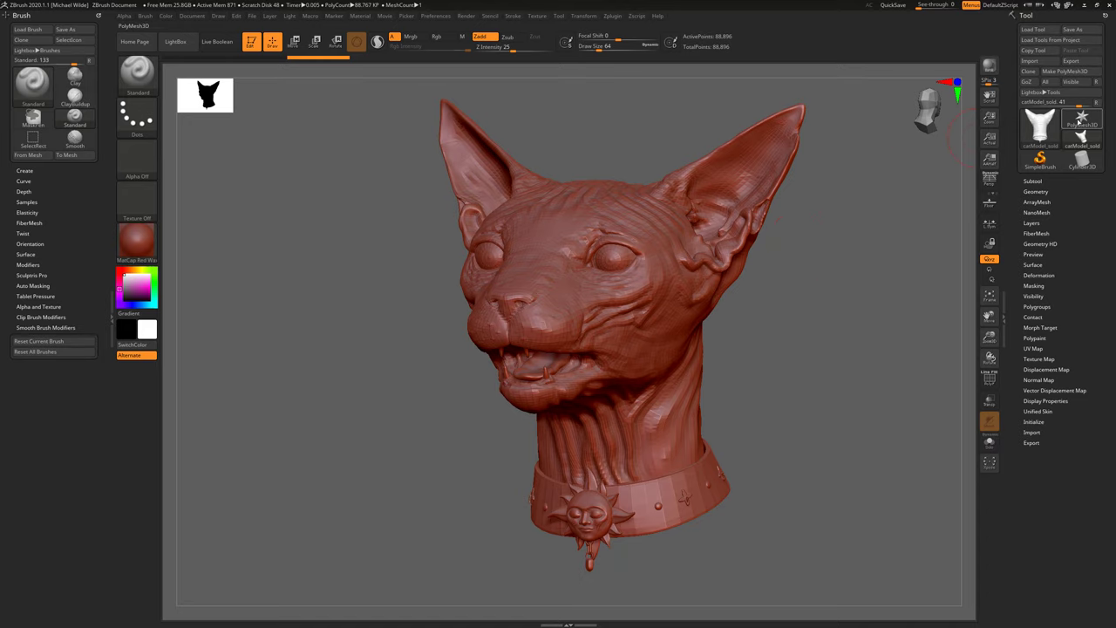
pyautogui.click(1082, 122)
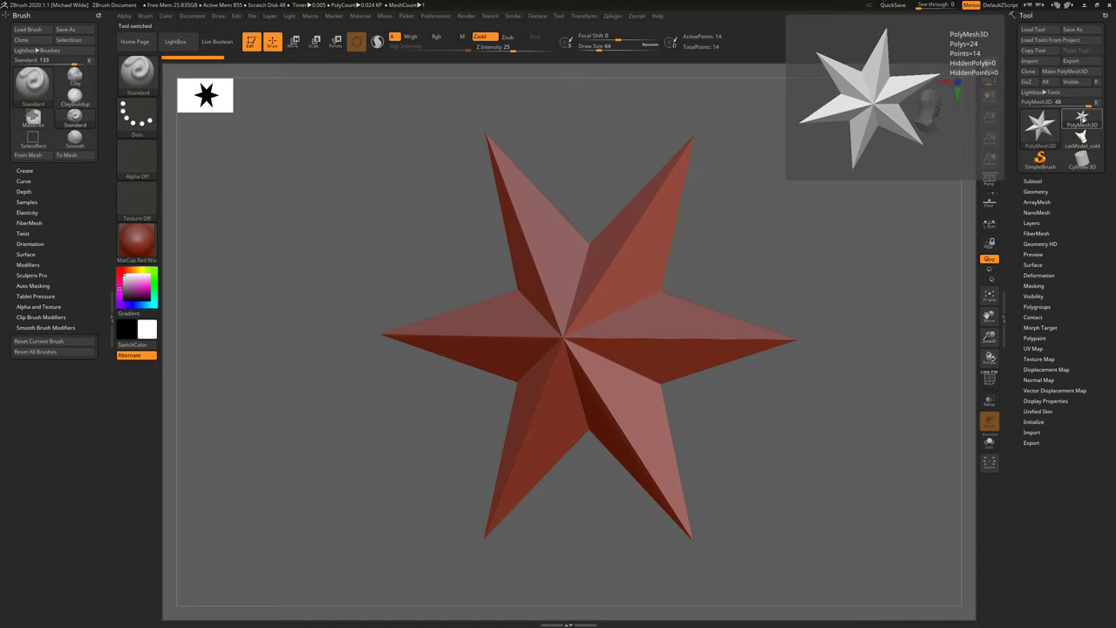
pyautogui.click(1081, 120)
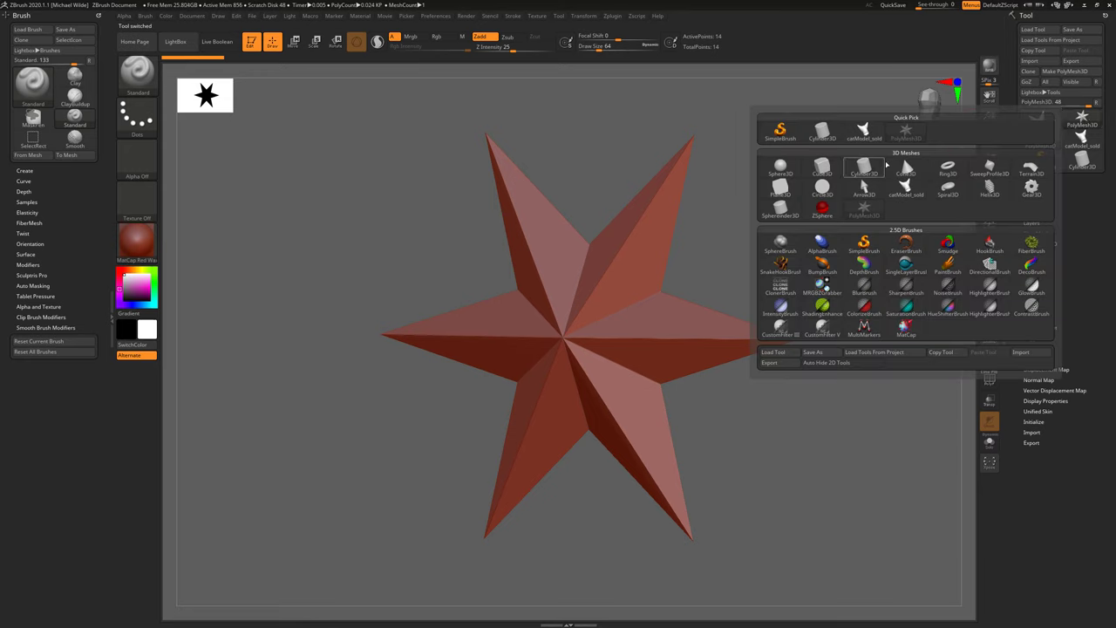
pyautogui.moveTo(814, 170)
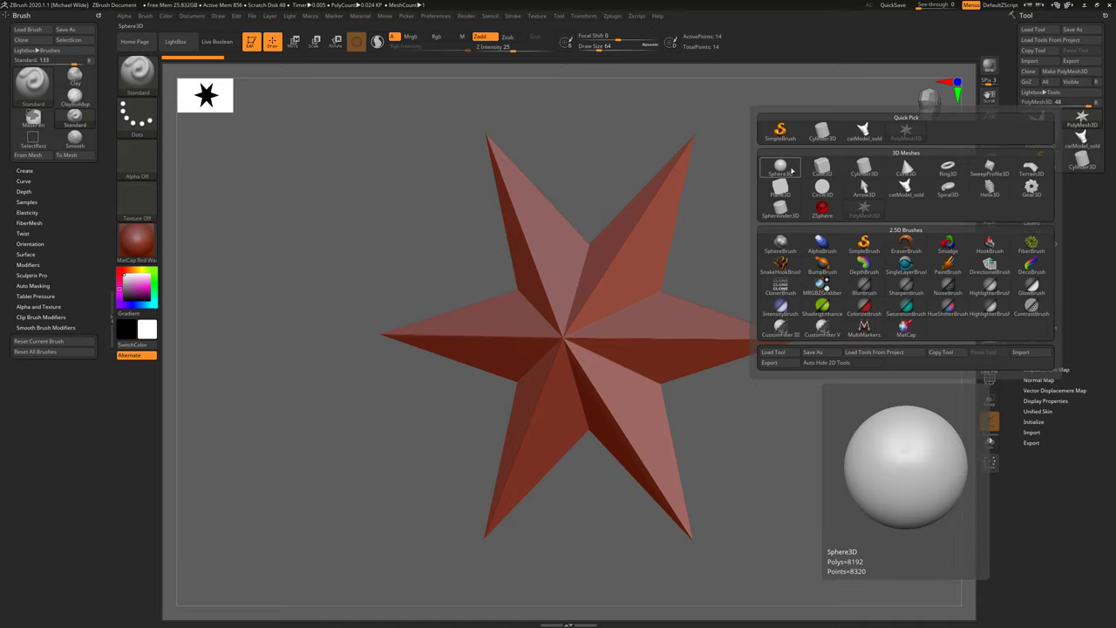
pyautogui.click(787, 171)
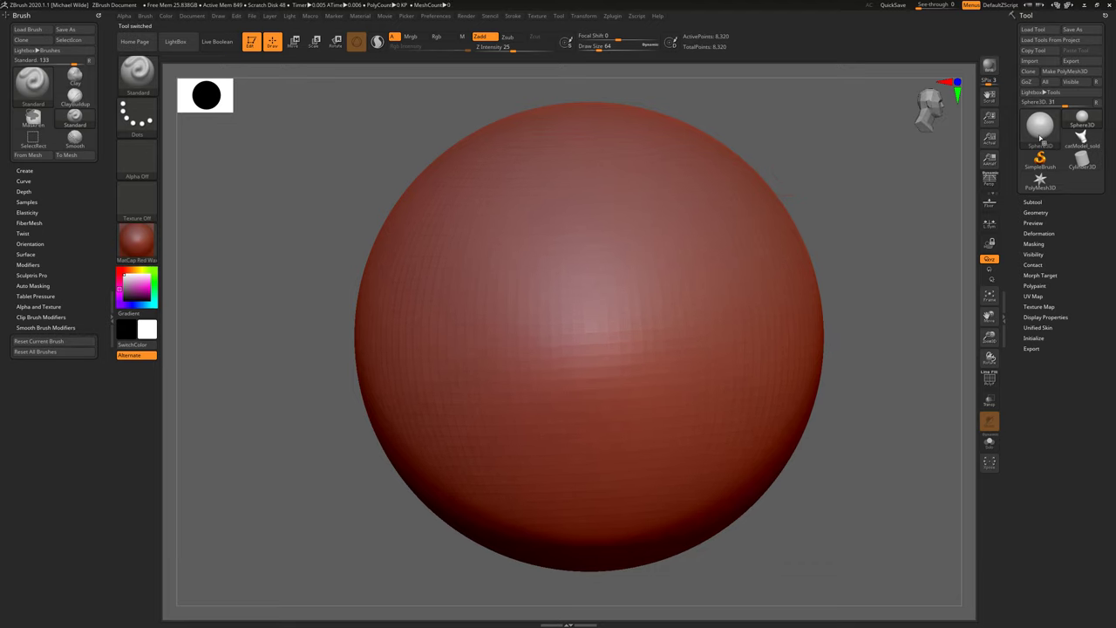
pyautogui.click(1069, 124)
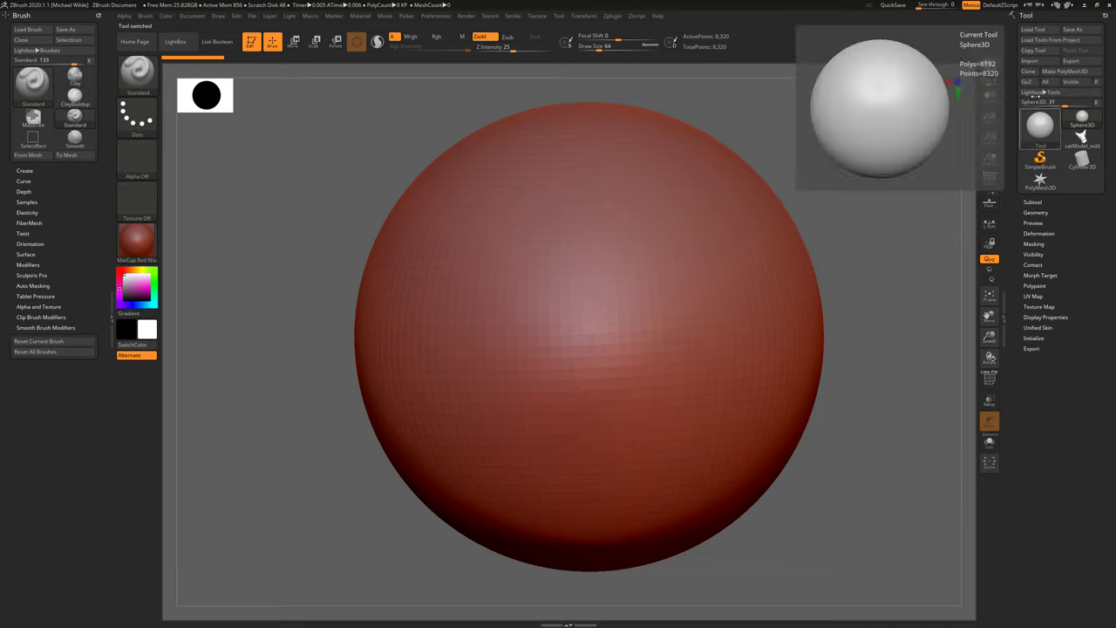
# Step: Convert the sphere primitive to an editable PolyMesh3D, then make a test stroke on it and undo that stroke
pyautogui.click(558, 270)
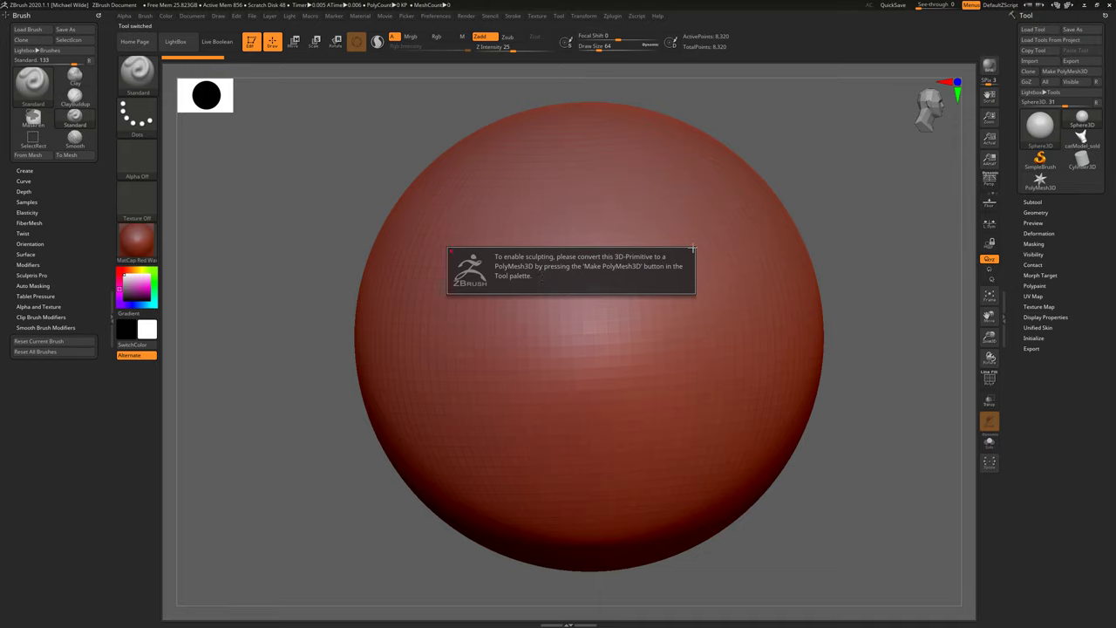
pyautogui.click(1065, 70)
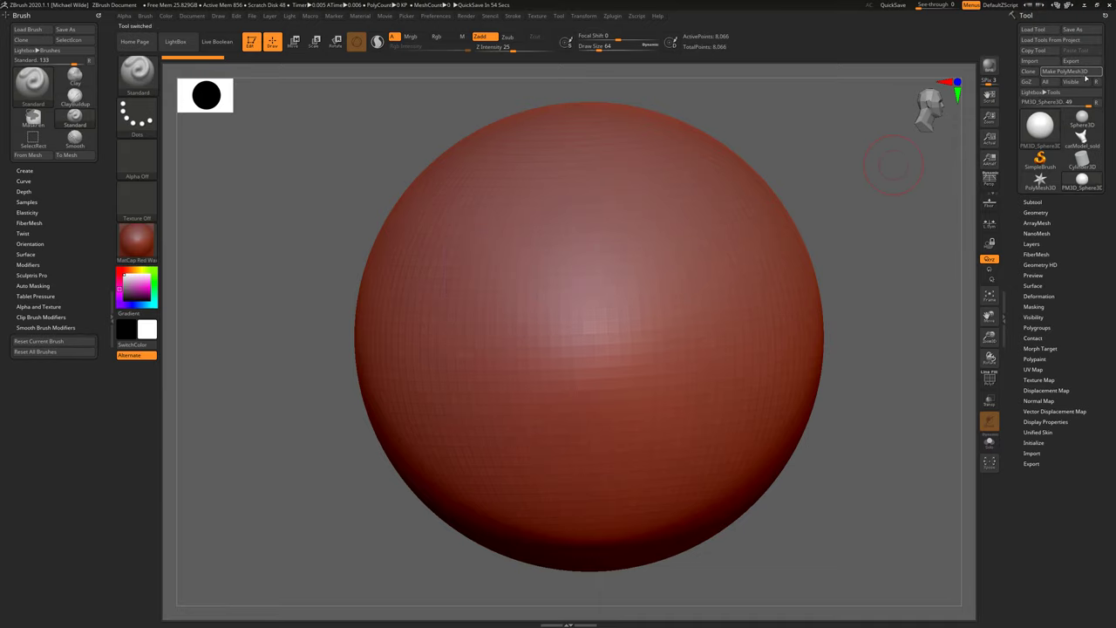
pyautogui.moveTo(584, 276)
pyautogui.mouseDown()
pyautogui.moveTo(427, 348)
pyautogui.moveTo(768, 269)
pyautogui.mouseUp()
pyautogui.hotkey('ctrl', 'z')
pyautogui.moveTo(821, 199)
pyautogui.keyDown('alt'); pyautogui.mouseDown()
pyautogui.moveTo(700, 207)
pyautogui.moveTo(835, 216)
pyautogui.mouseUp(); pyautogui.keyUp('alt')
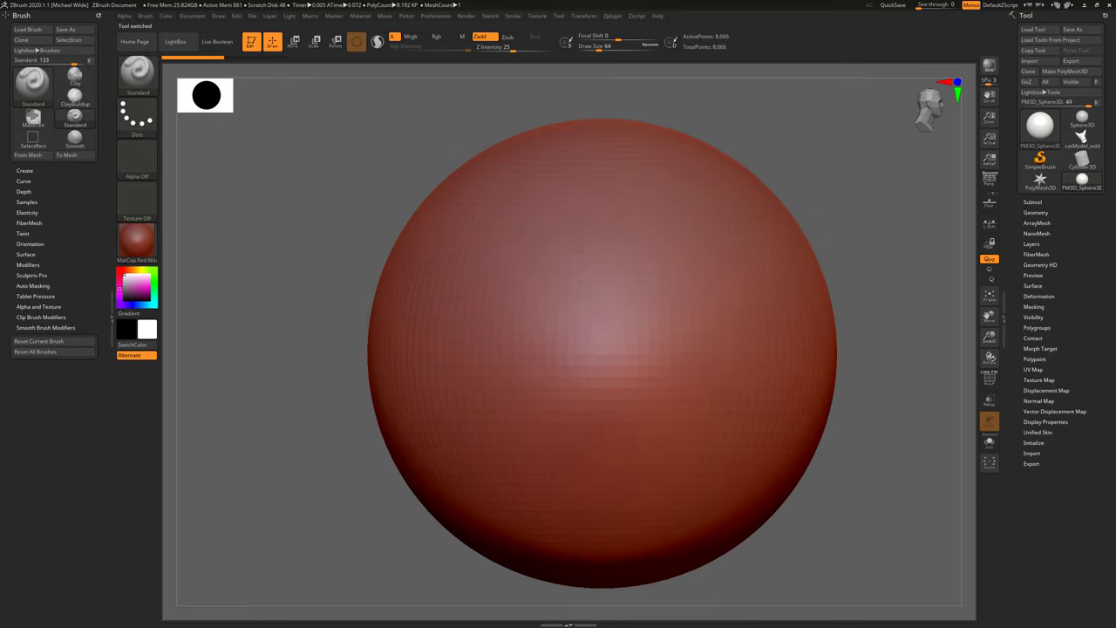
# Step: Switch to the catModel_sold tool and inspect its mesh around the eyes, mouth and collar with its sun pendant
pyautogui.click(1081, 138)
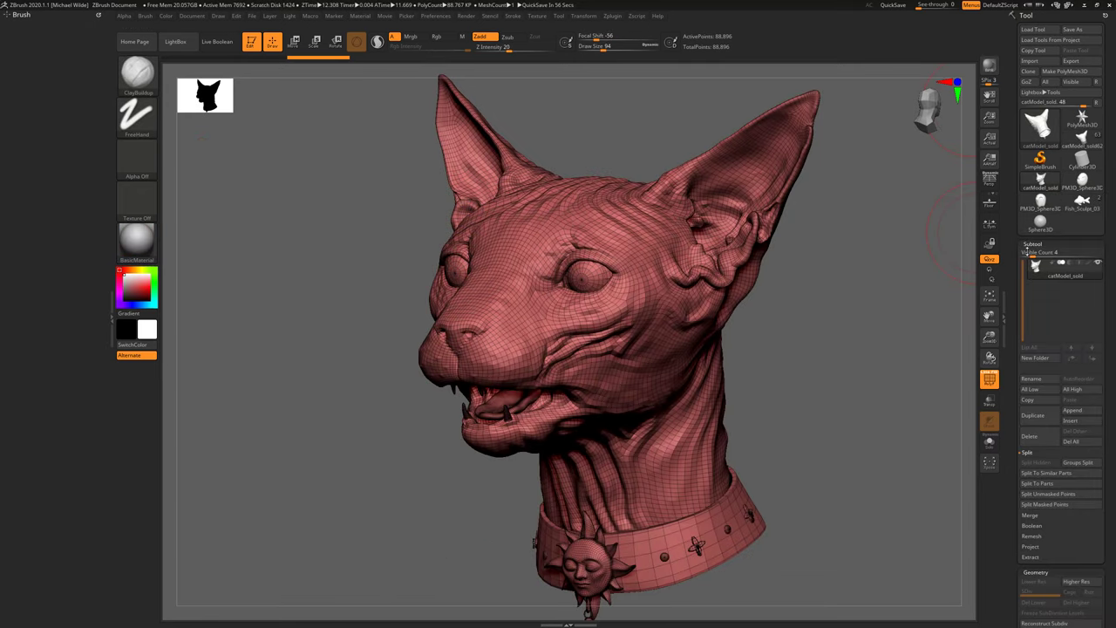
pyautogui.moveTo(813, 299); pyautogui.dragTo(797, 281)
pyautogui.keyDown('ctrl'); pyautogui.moveTo(588, 249); pyautogui.dragTo(574, 299, button='right'); pyautogui.keyUp('ctrl')
pyautogui.keyDown('alt'); pyautogui.moveTo(574, 300); pyautogui.dragTo(593, 205, button='right'); pyautogui.keyUp('alt')
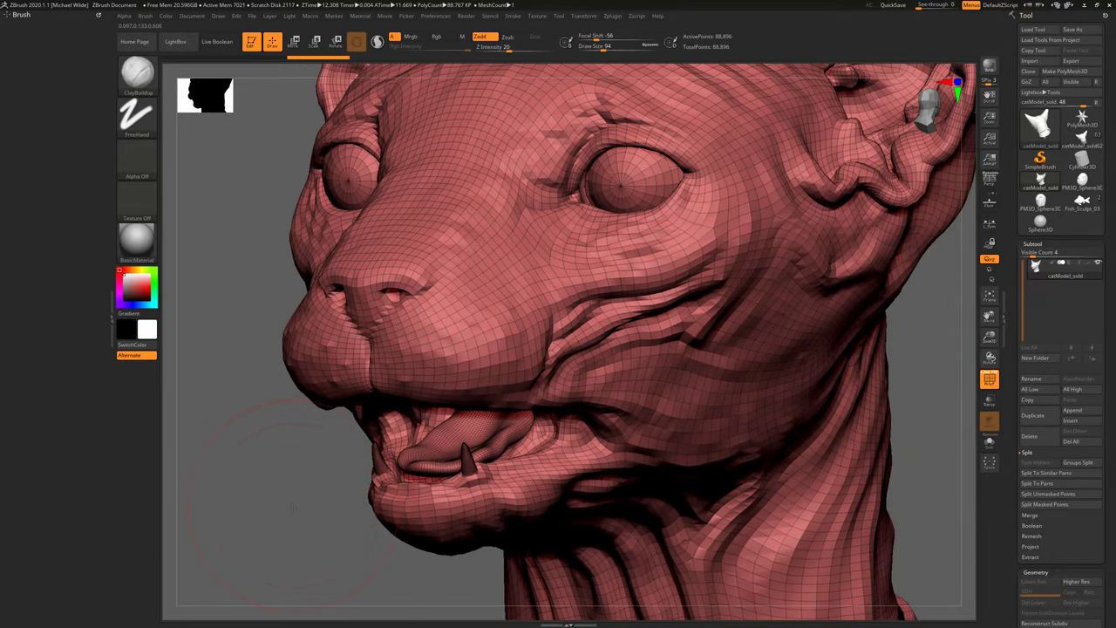
pyautogui.moveTo(362, 476); pyautogui.dragTo(453, 460)
pyautogui.keyDown('alt'); pyautogui.moveTo(464, 478); pyautogui.dragTo(413, 115, button='right'); pyautogui.keyUp('alt')
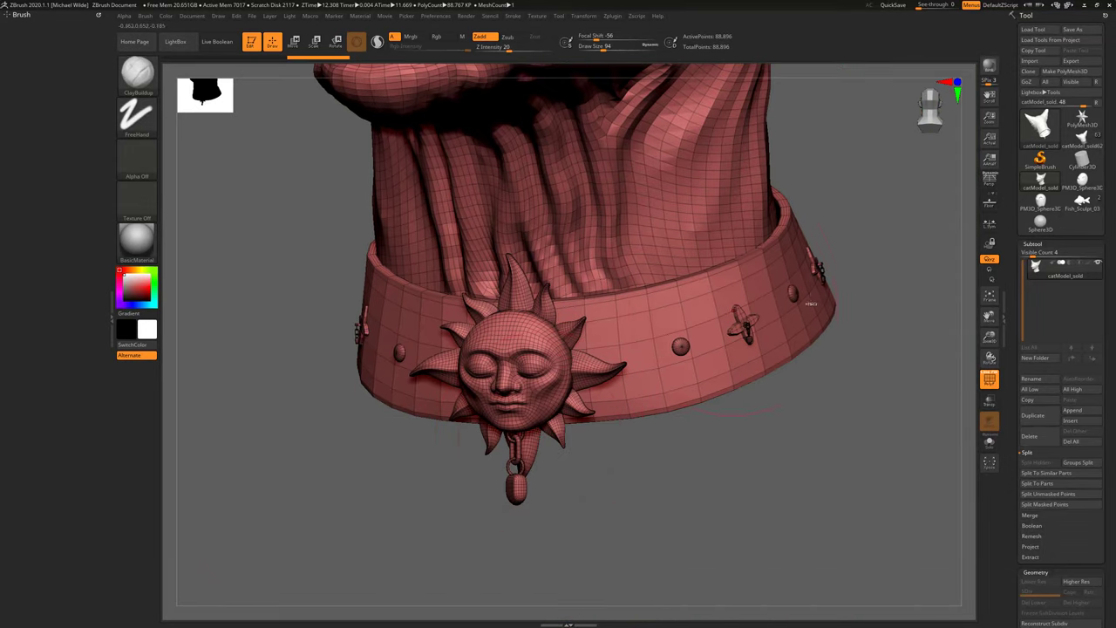
pyautogui.keyDown('ctrl'); pyautogui.moveTo(813, 294); pyautogui.dragTo(818, 263, button='right'); pyautogui.keyUp('ctrl')
pyautogui.moveTo(818, 265); pyautogui.dragTo(790, 265)
# Step: Try pulling the cat's eye area upward with the Move brush and undo the change
pyautogui.press('b')
pyautogui.press('m')
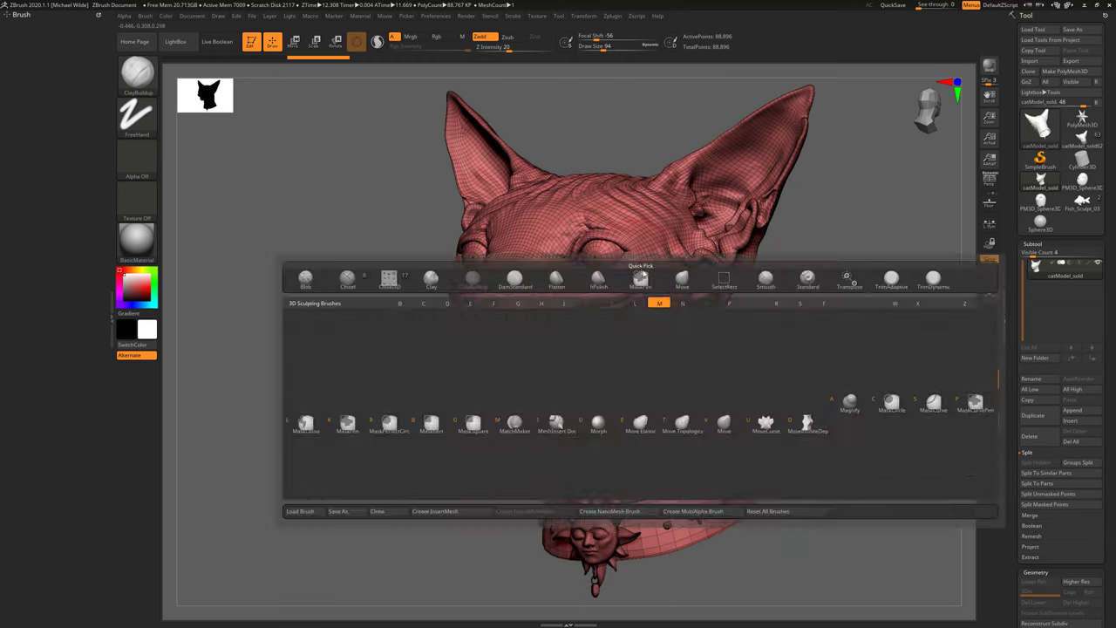
pyautogui.press('v')
pyautogui.press('space')
pyautogui.click(619, 267)
pyautogui.moveTo(607, 271); pyautogui.dragTo(610, 247)
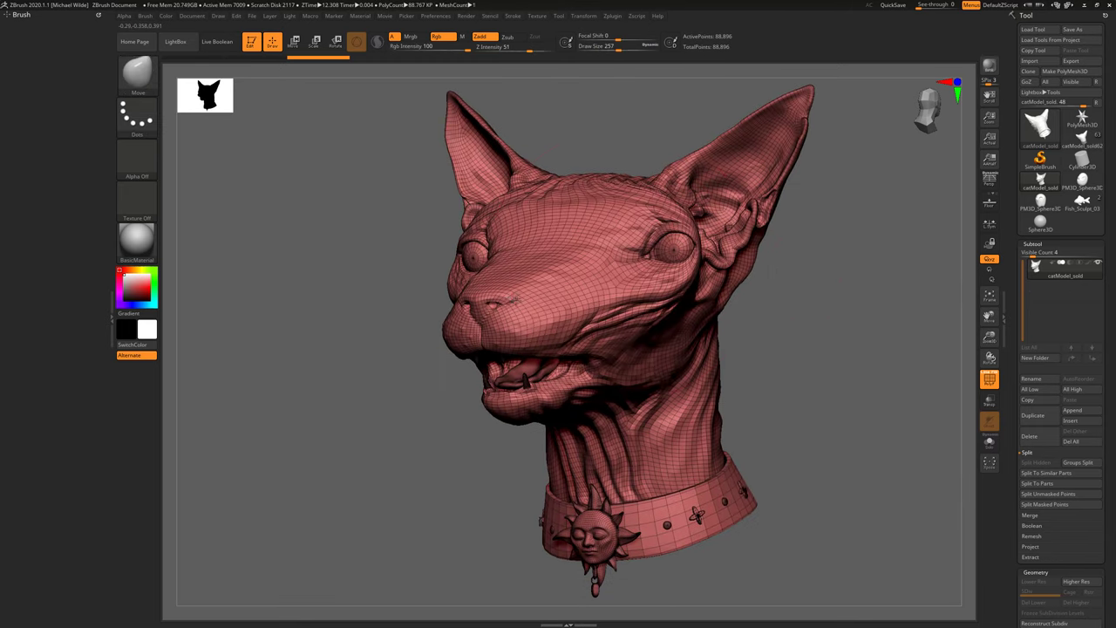
pyautogui.hotkey('ctrl', 'z')
# Step: Insert a Sphere3D as a new subtool of the cat model
pyautogui.moveTo(815, 281); pyautogui.dragTo(819, 276)
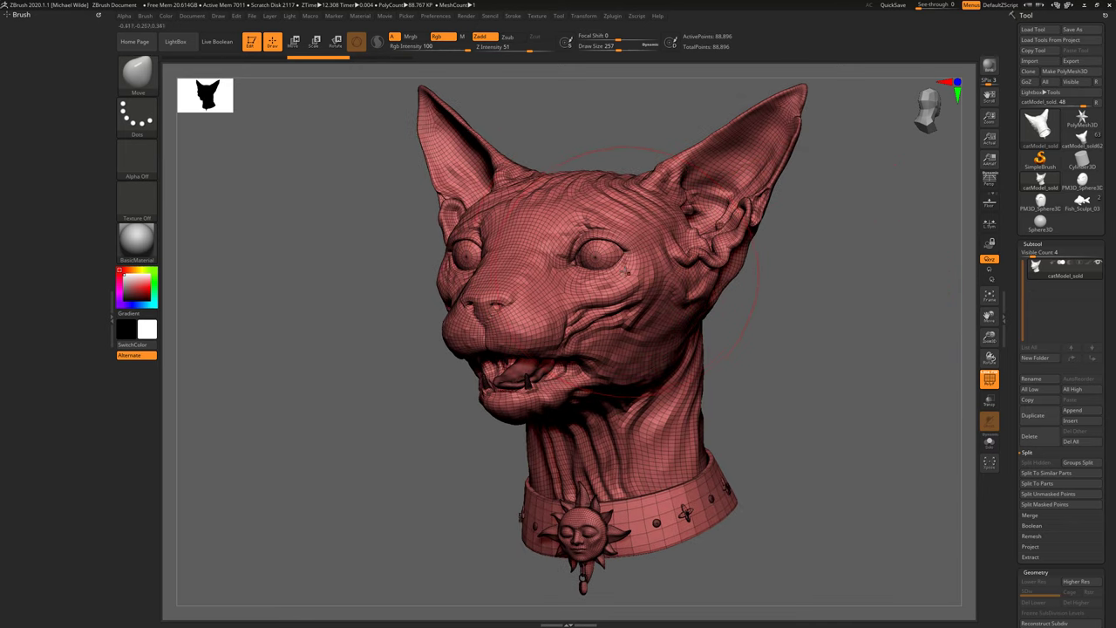
pyautogui.moveTo(876, 304); pyautogui.dragTo(839, 286)
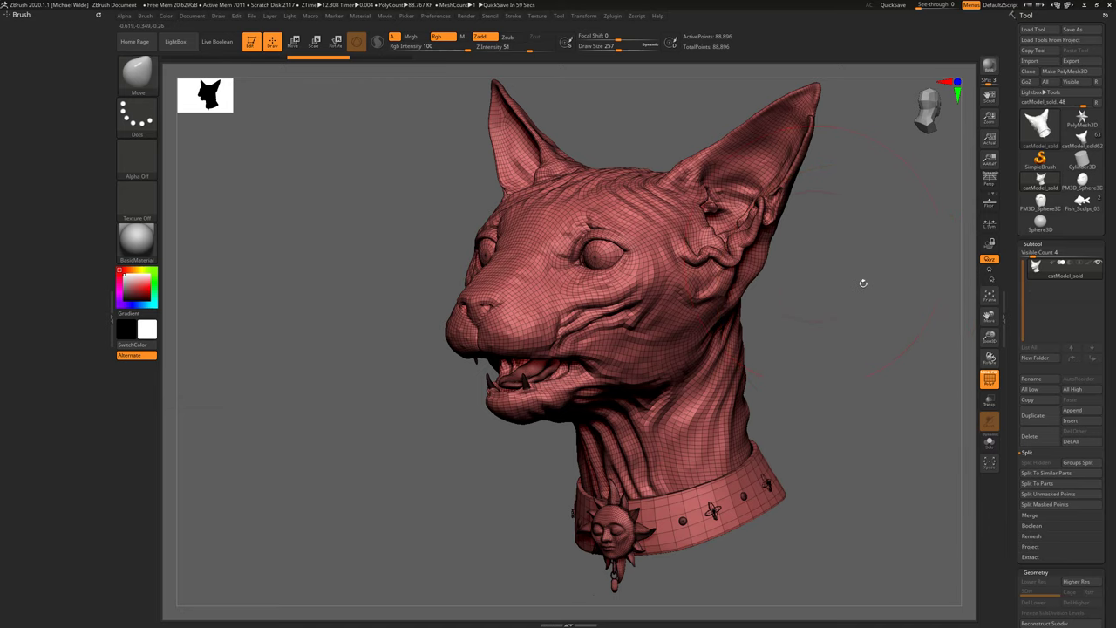
pyautogui.moveTo(863, 283); pyautogui.dragTo(921, 250)
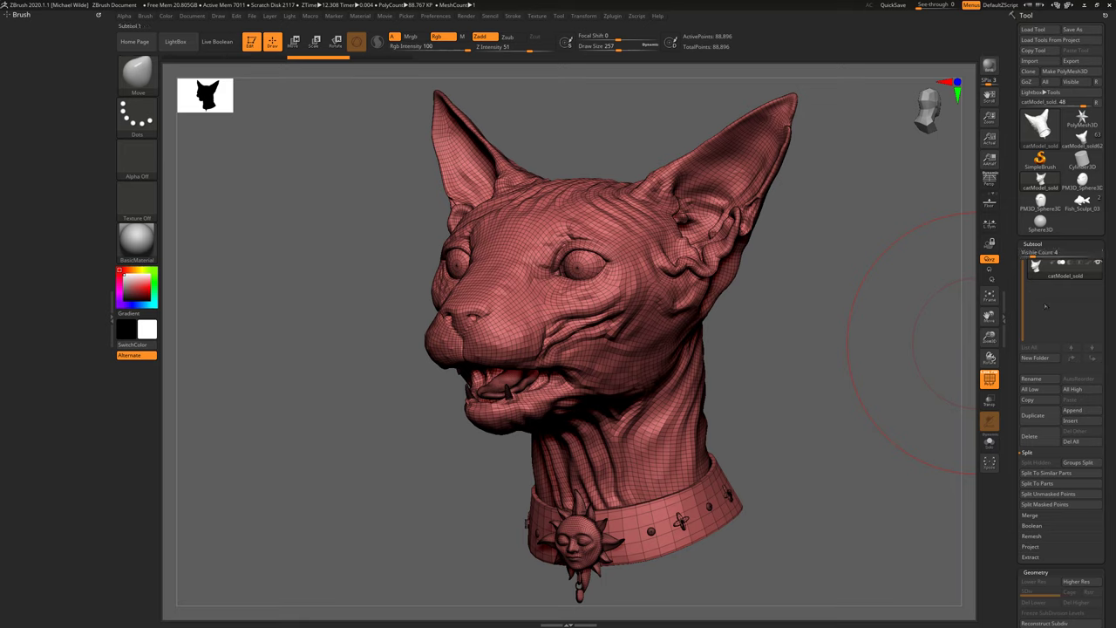
pyautogui.moveTo(1038, 268)
pyautogui.click(1083, 425)
pyautogui.click(1075, 426)
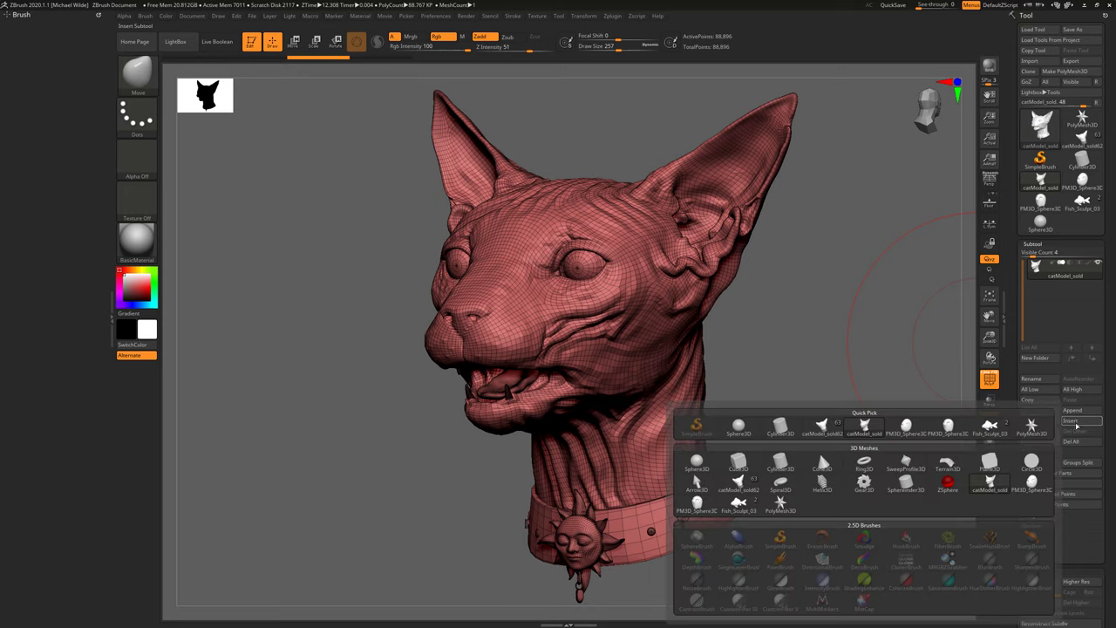
pyautogui.click(738, 426)
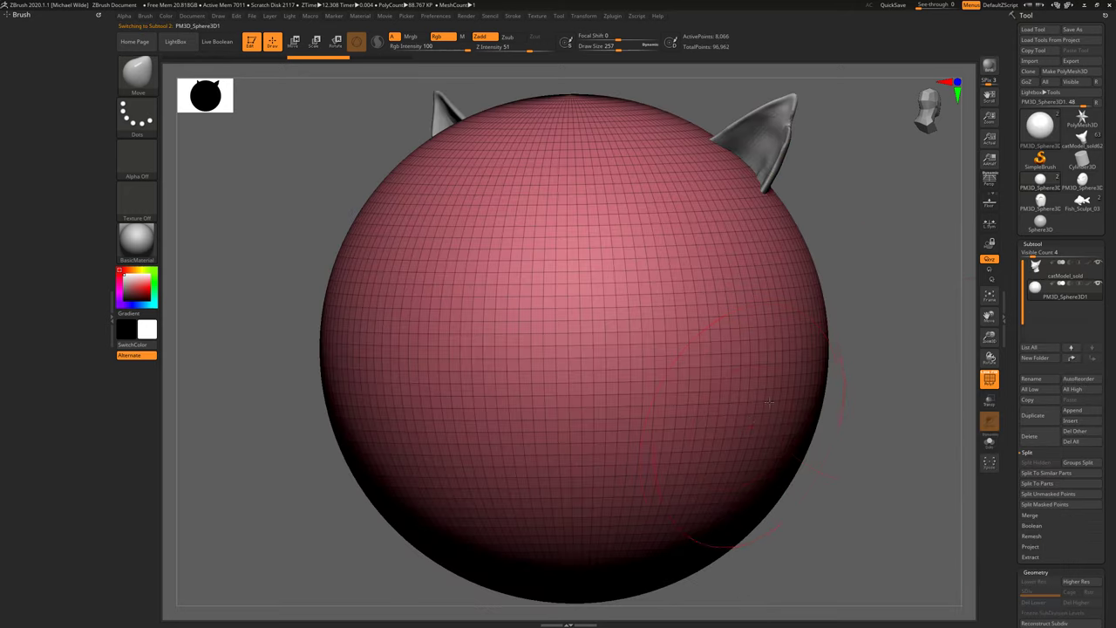
# Step: Scale the inserted sphere down to roughly eye size and move it over the cat's left eye
pyautogui.moveTo(895, 314); pyautogui.dragTo(897, 316)
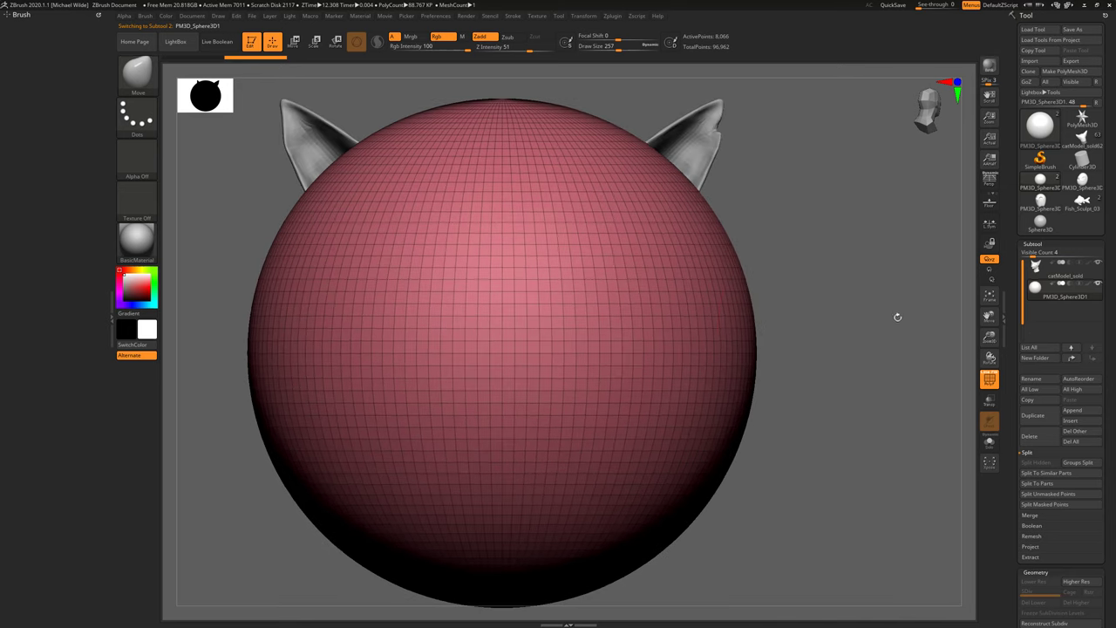
pyautogui.click(294, 42)
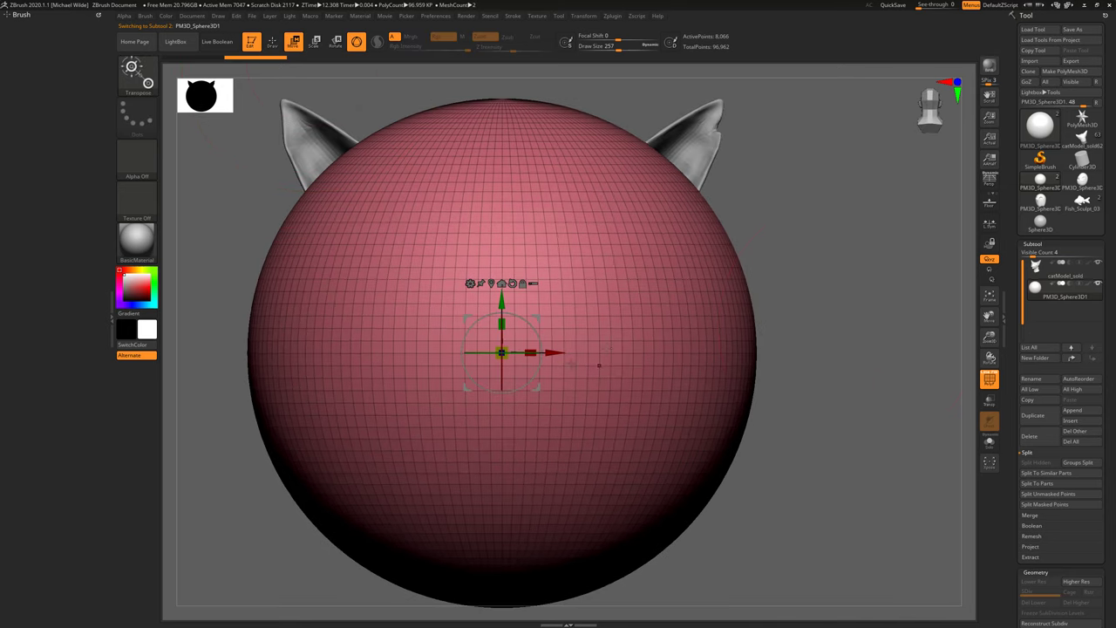
pyautogui.moveTo(532, 351); pyautogui.dragTo(623, 393)
pyautogui.moveTo(863, 353); pyautogui.dragTo(652, 352)
pyautogui.moveTo(741, 317); pyautogui.dragTo(598, 227)
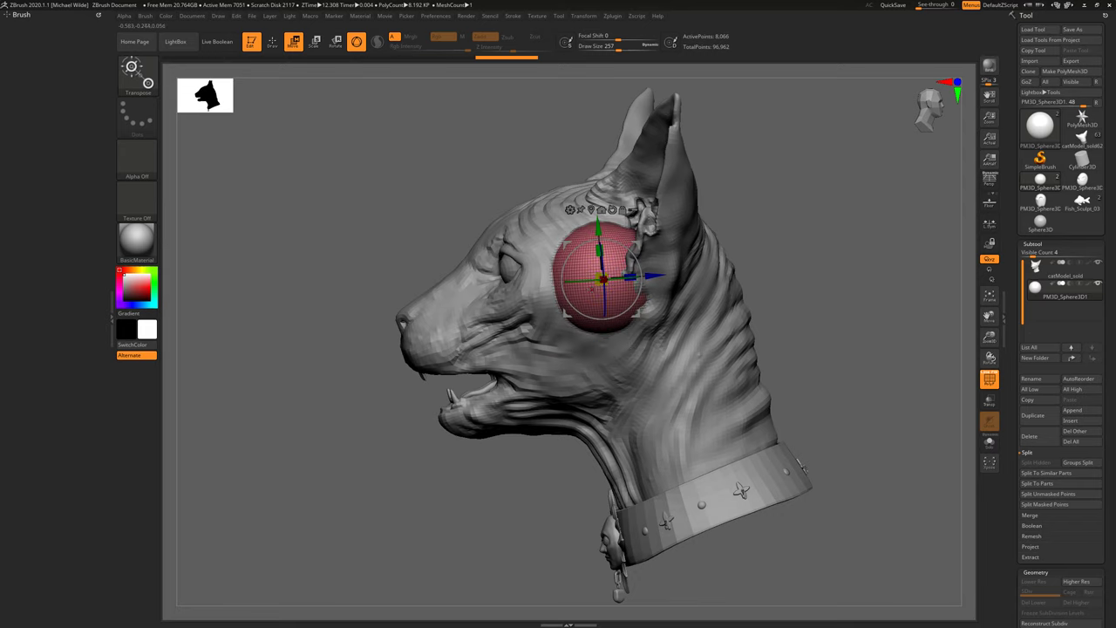
pyautogui.moveTo(601, 279); pyautogui.dragTo(568, 282)
pyautogui.moveTo(653, 275); pyautogui.dragTo(584, 280)
pyautogui.moveTo(392, 288); pyautogui.dragTo(572, 282)
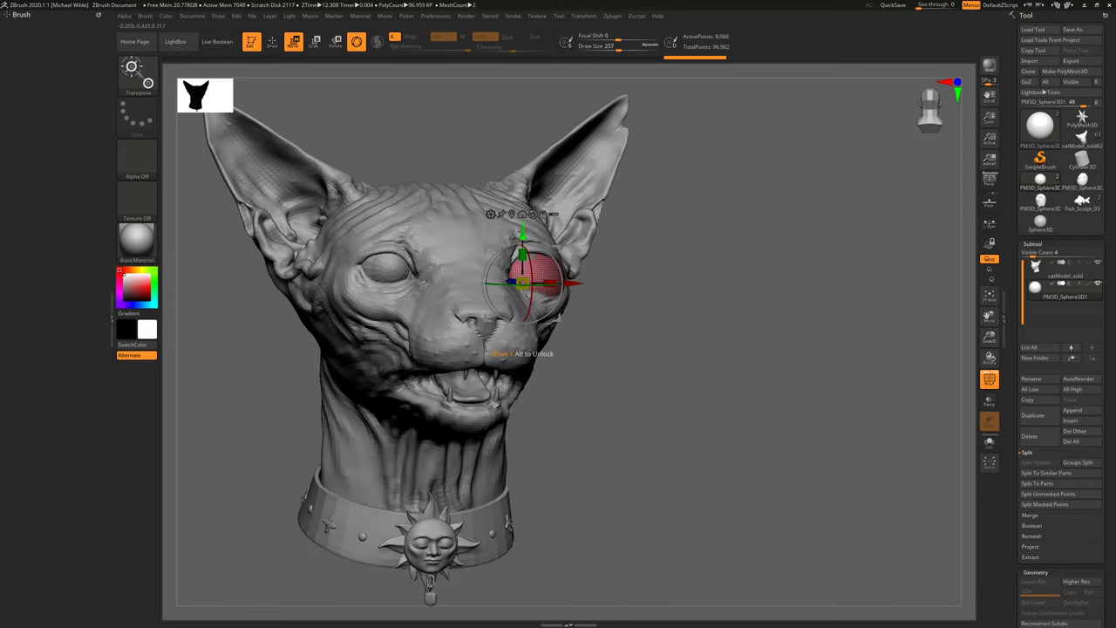
pyautogui.moveTo(521, 231); pyautogui.dragTo(521, 222)
pyautogui.moveTo(802, 238); pyautogui.dragTo(711, 237)
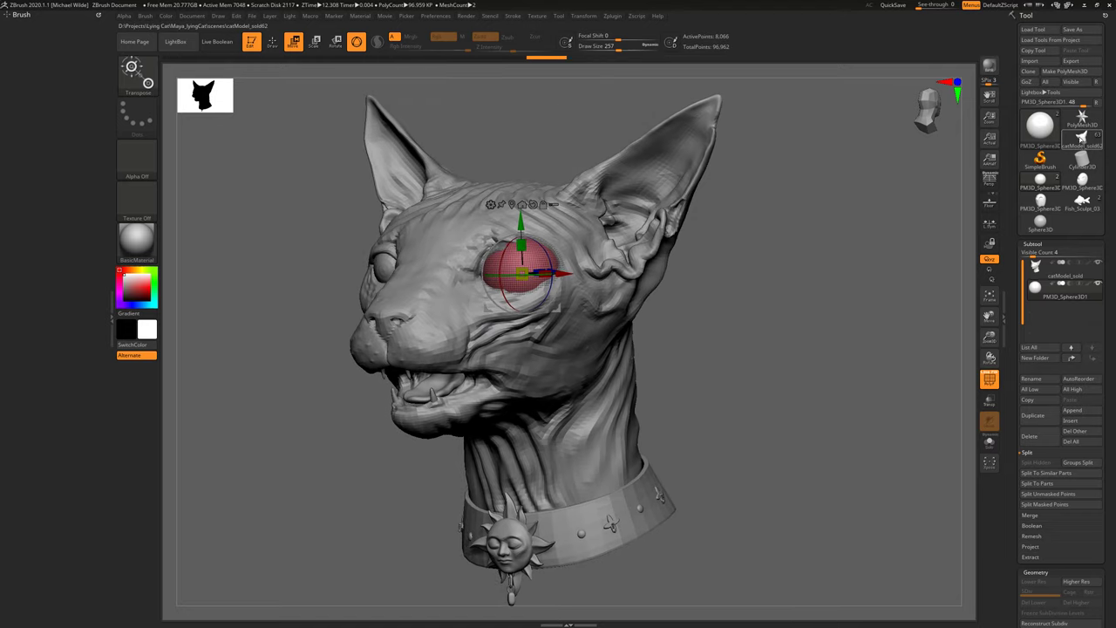
# Step: Import choker_forSubstance_HP.obj as a separate tool using the PolyMesh3D star as its base
pyautogui.click(1081, 120)
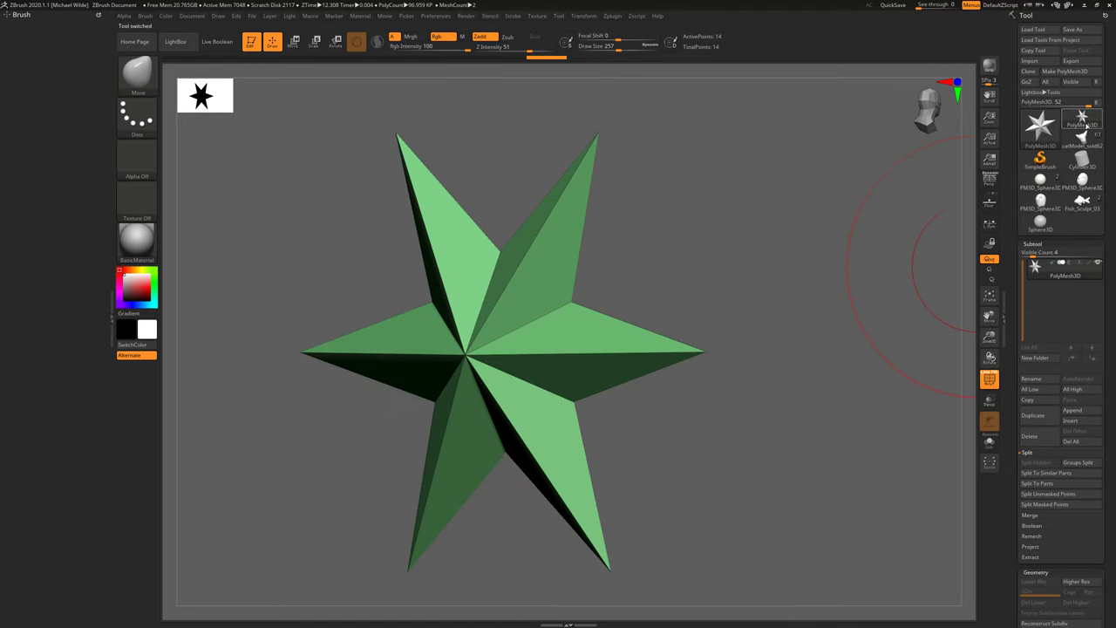
pyautogui.click(1031, 61)
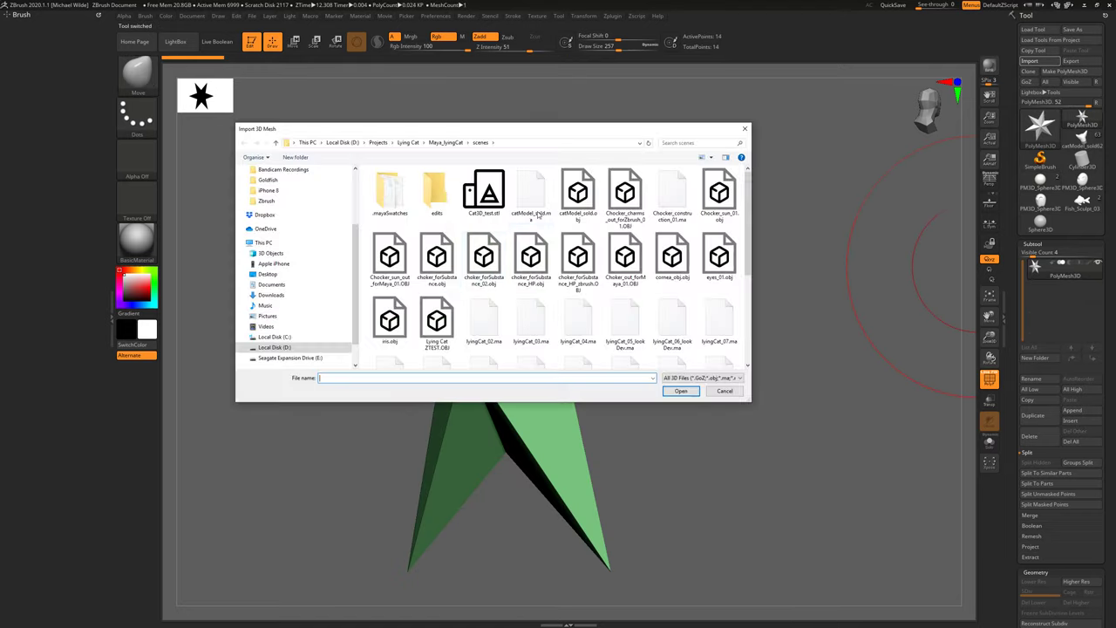
pyautogui.doubleClick(531, 257)
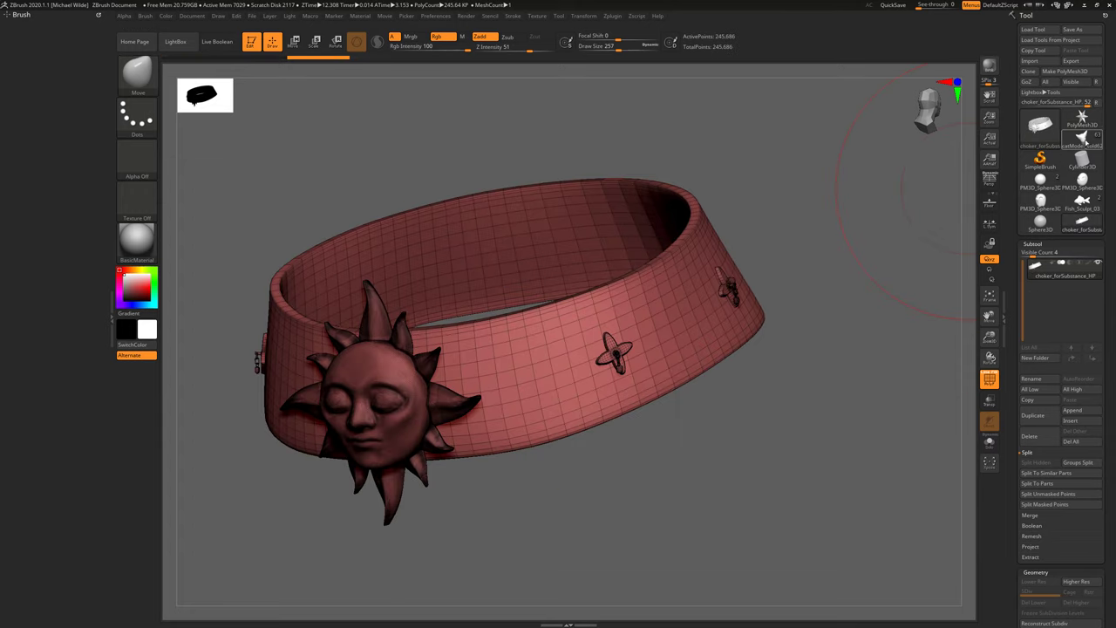
# Step: Return to the tool holding the cat head and sphere, and insert the imported choker as a subtool
pyautogui.click(1082, 137)
pyautogui.click(1044, 179)
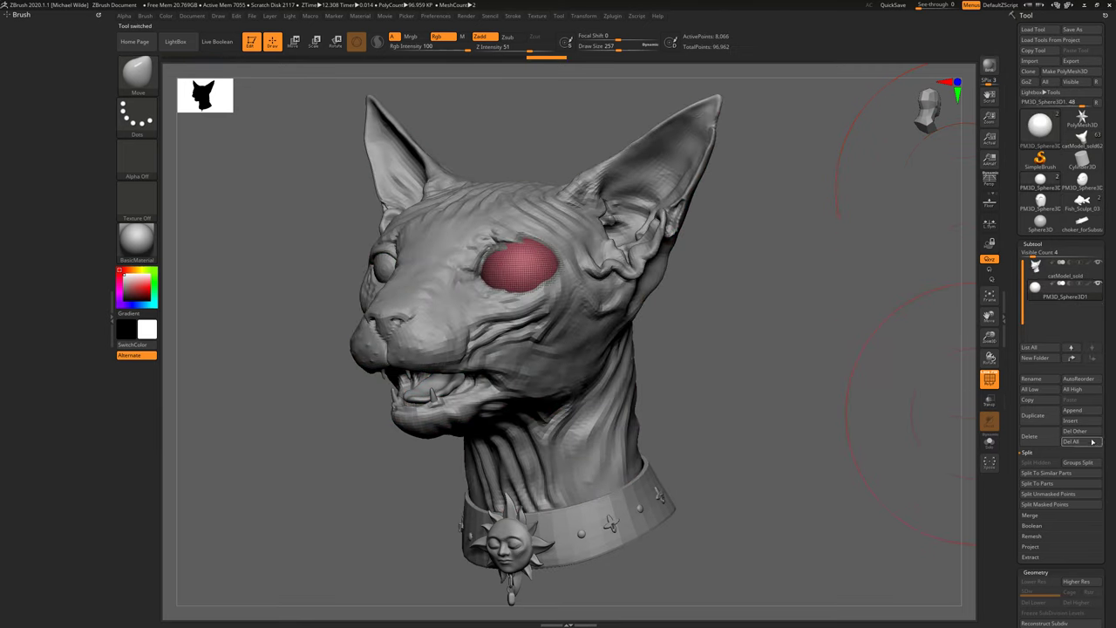
pyautogui.click(1071, 420)
pyautogui.click(1034, 417)
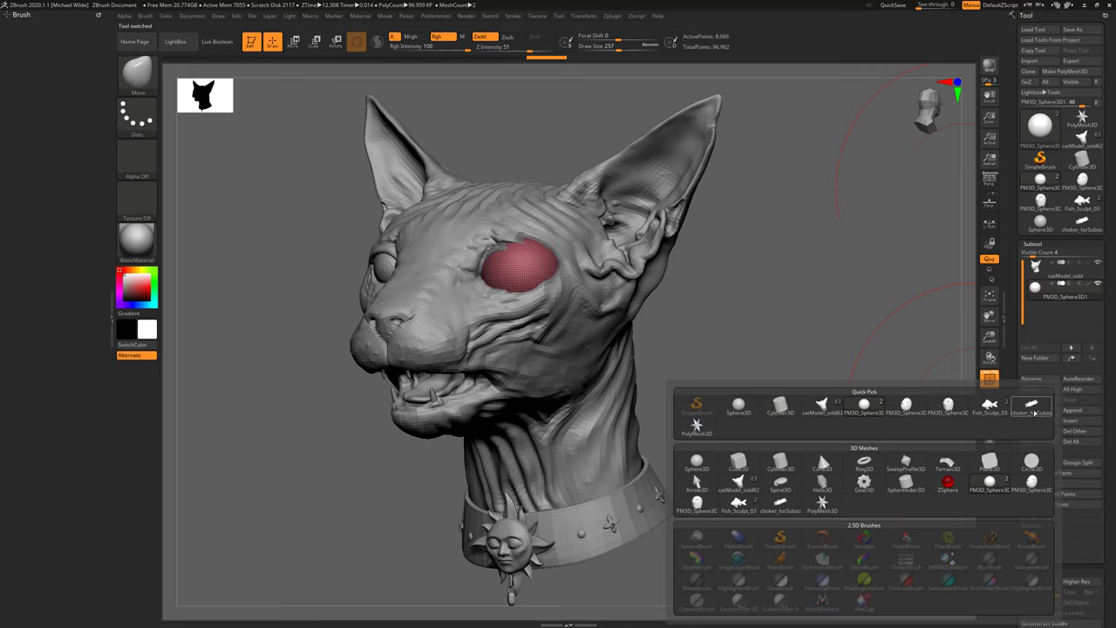
# Step: Move the choker subtool straight up onto the cat's neck over the existing collar
pyautogui.keyDown('alt'); pyautogui.moveTo(746, 340); pyautogui.dragTo(741, 271); pyautogui.keyUp('alt')
pyautogui.moveTo(742, 271); pyautogui.dragTo(679, 301)
pyautogui.press('w')
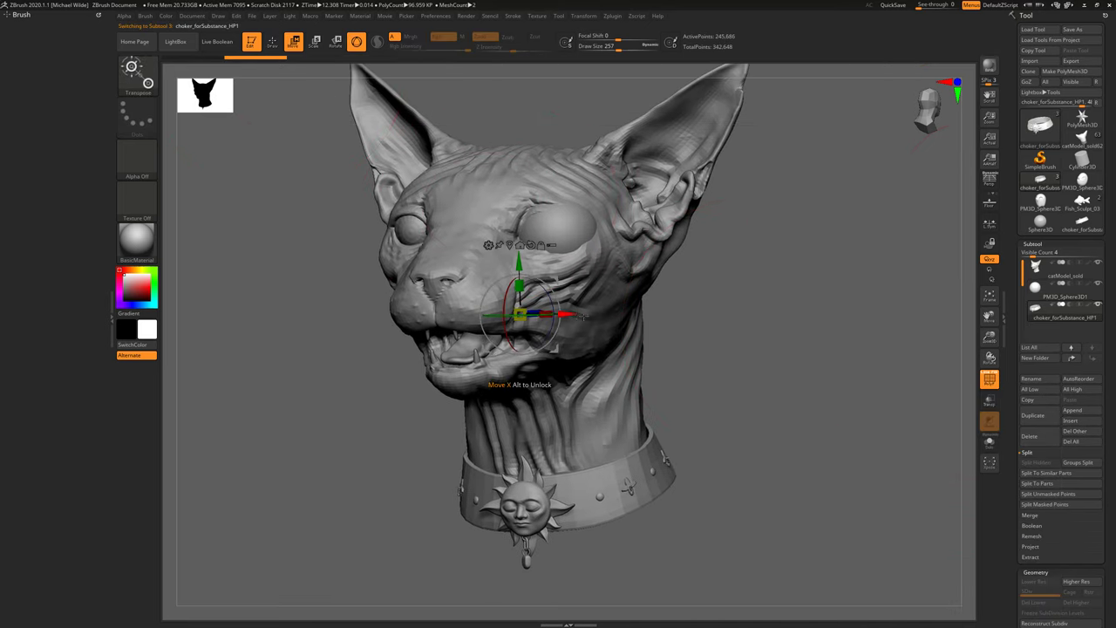
pyautogui.moveTo(579, 314); pyautogui.dragTo(804, 315)
pyautogui.keyDown('ctrl'); pyautogui.moveTo(802, 316); pyautogui.dragTo(822, 312, button='right'); pyautogui.keyUp('ctrl')
pyautogui.hotkey('ctrl', 'z')
pyautogui.keyDown('alt'); pyautogui.moveTo(739, 342); pyautogui.dragTo(681, 294, button='right'); pyautogui.keyUp('alt')
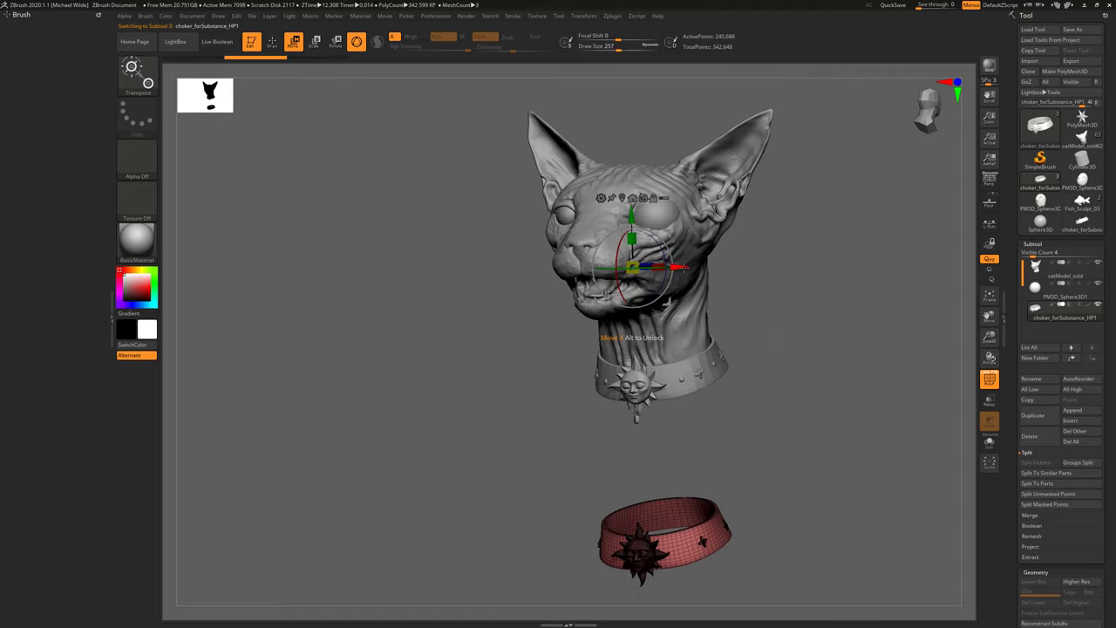
pyautogui.moveTo(631, 213); pyautogui.dragTo(627, 30)
pyautogui.keyDown('alt'); pyautogui.moveTo(820, 209); pyautogui.dragTo(755, 290, button='right'); pyautogui.keyUp('alt')
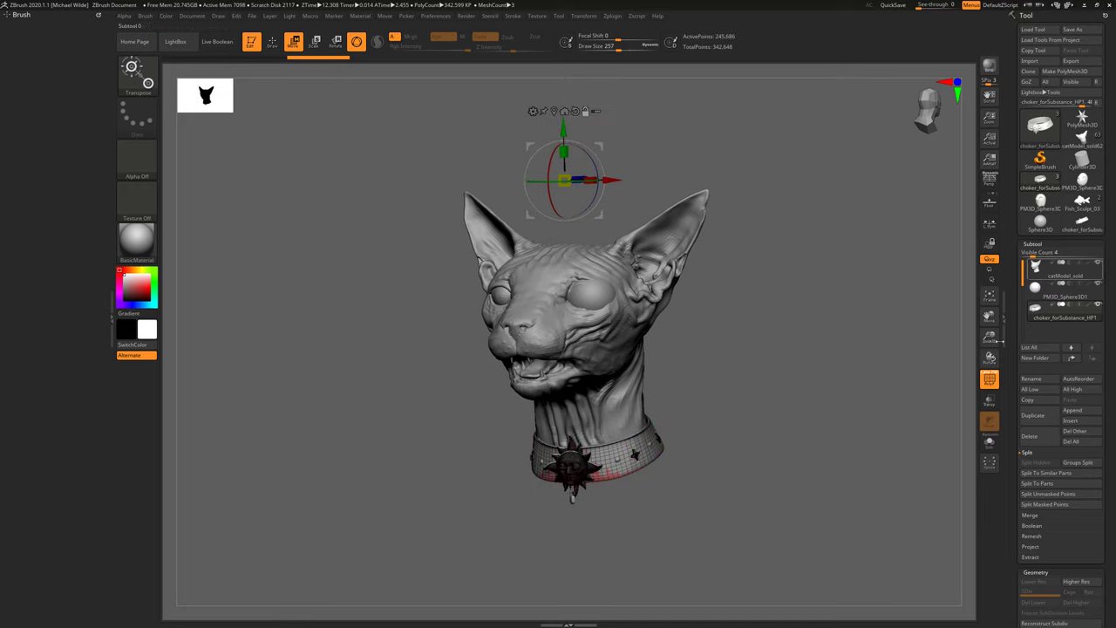
# Step: Cancel the deletion of the choker subtool, hide it instead and make the sphere the active subtool
pyautogui.click(1034, 442)
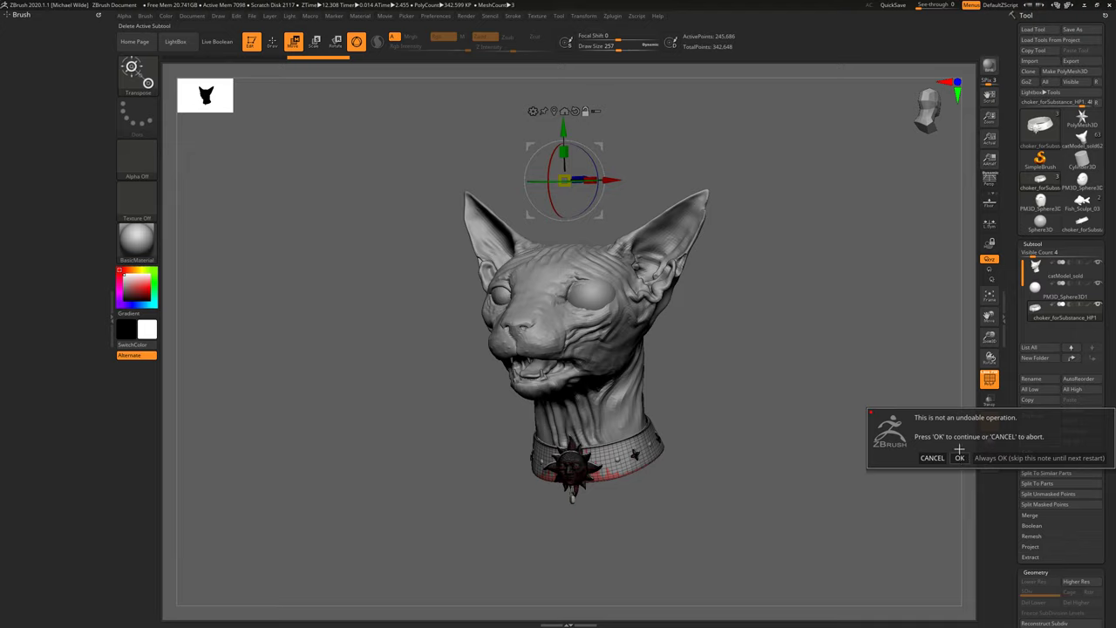
pyautogui.click(930, 458)
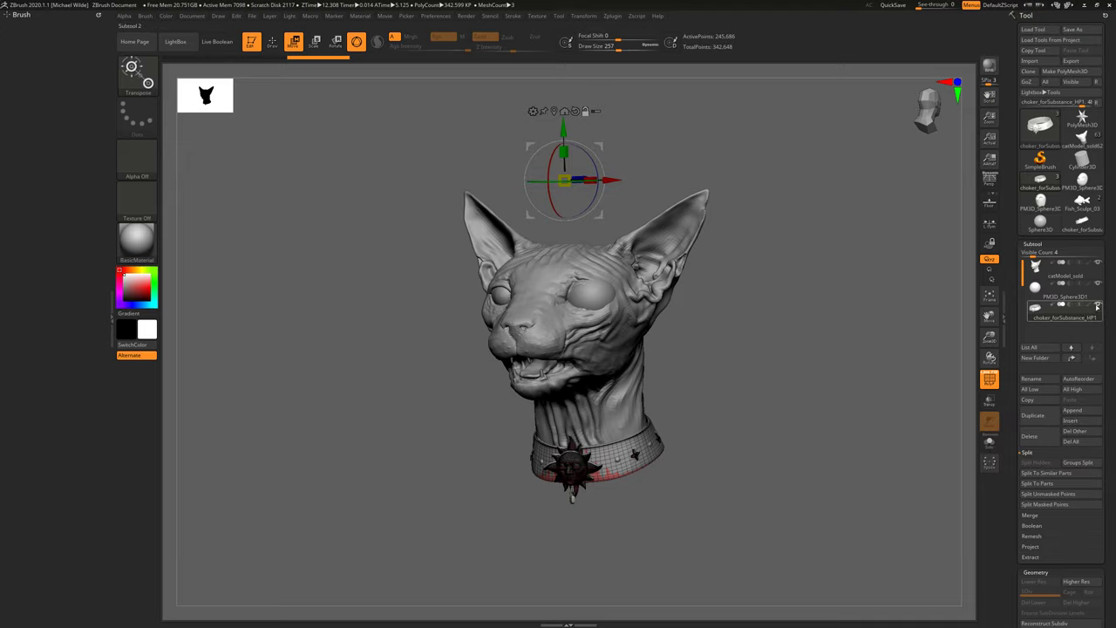
pyautogui.click(1039, 296)
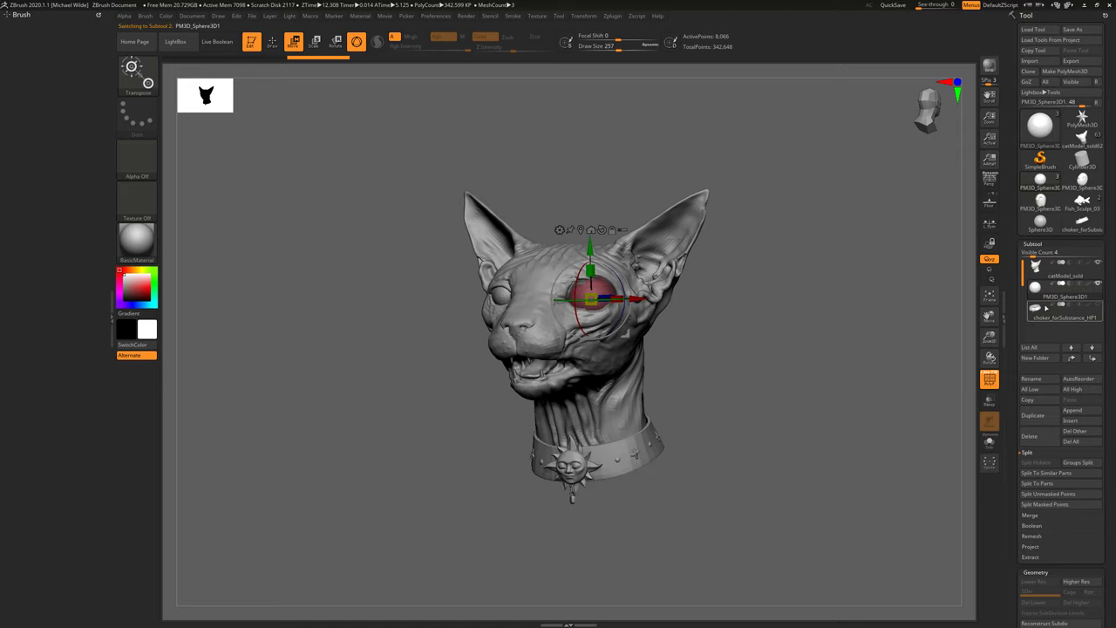
# Step: Delete the imported choker subtool and the sphere subtool from the cat head's tool
pyautogui.click(1098, 305)
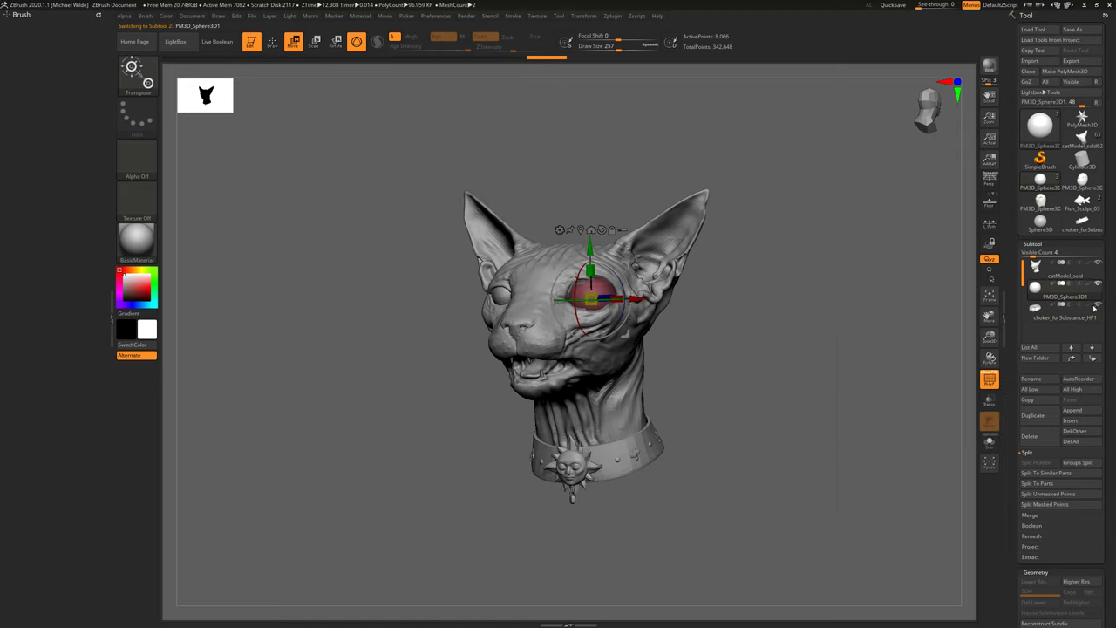
pyautogui.click(1097, 306)
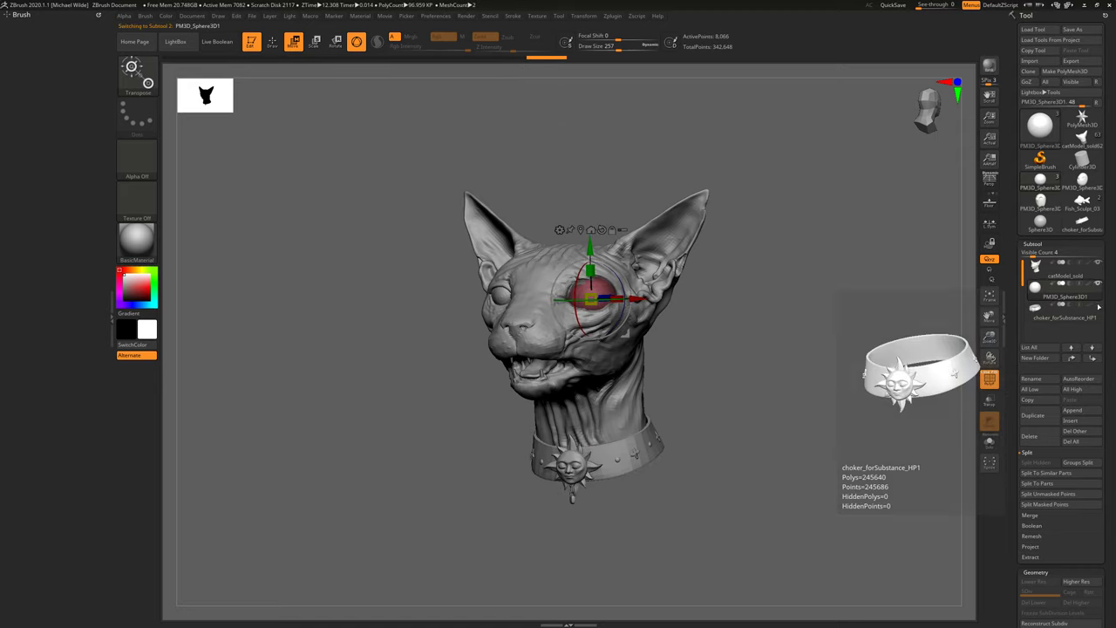
pyautogui.click(1054, 316)
pyautogui.click(1041, 436)
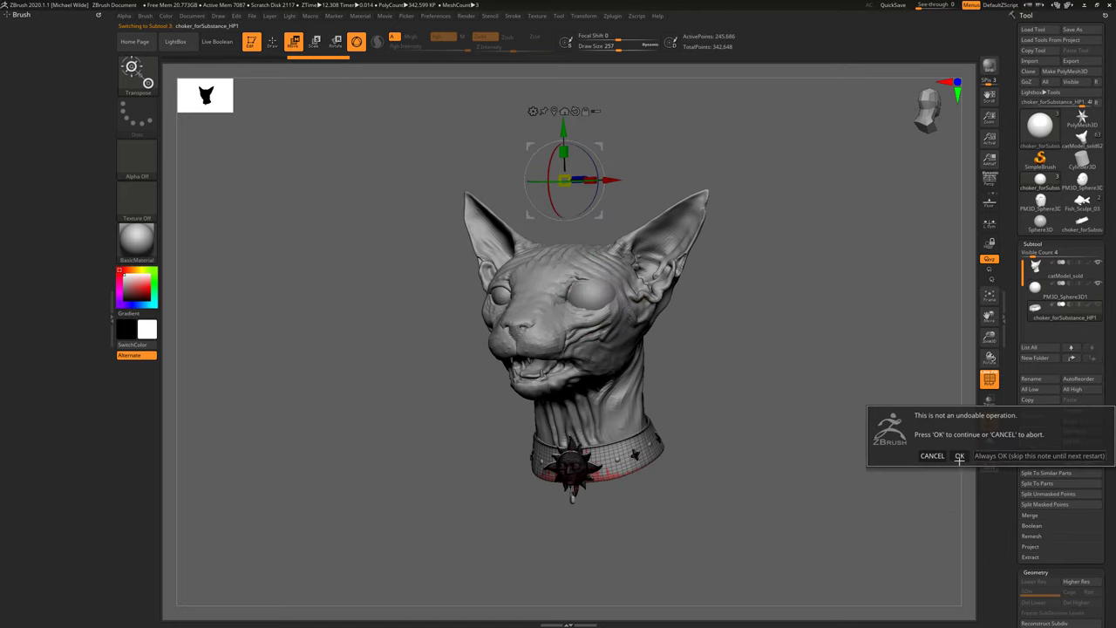
pyautogui.click(960, 455)
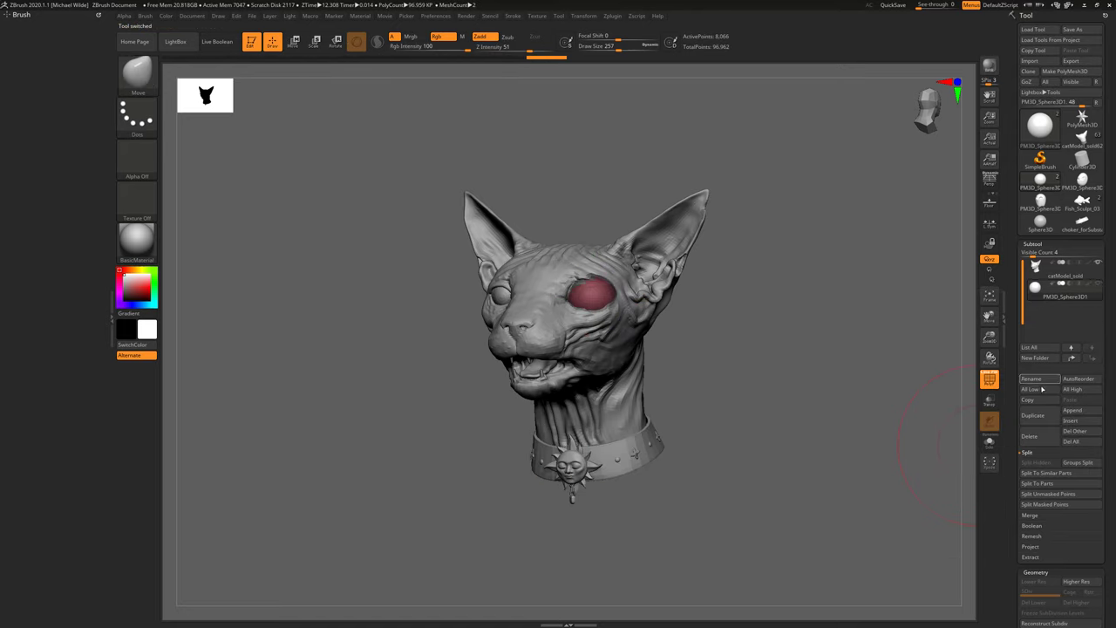
pyautogui.click(1037, 438)
pyautogui.click(958, 457)
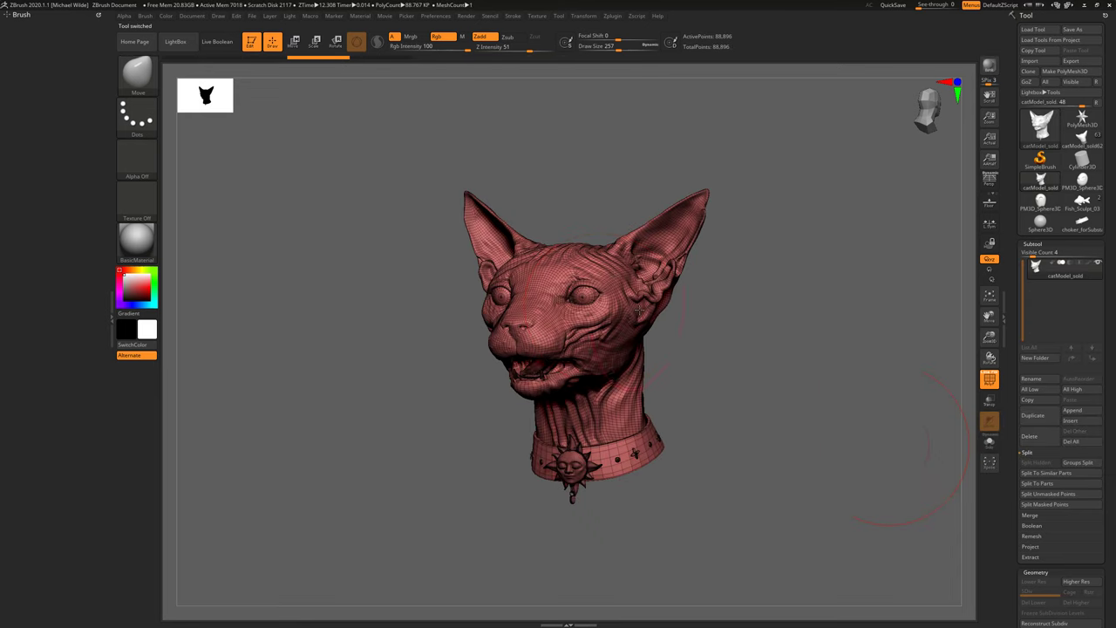
# Step: Split the cat model into separate subtools by similar parts
pyautogui.keyDown('ctrl'); pyautogui.moveTo(619, 283); pyautogui.dragTo(802, 284, button='right'); pyautogui.keyUp('ctrl')
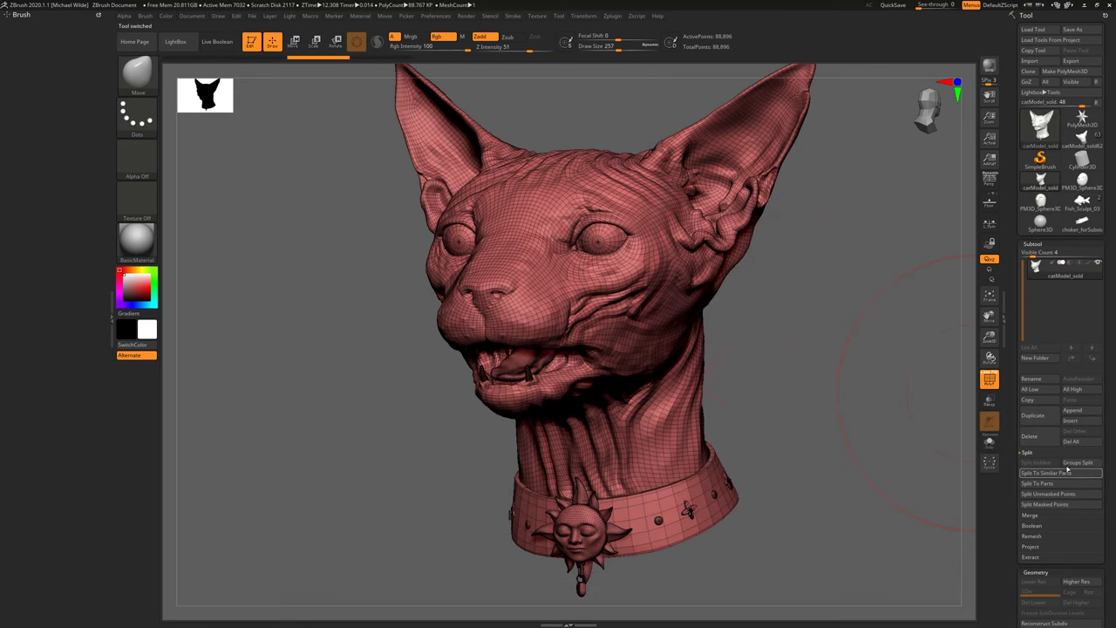
pyautogui.click(1028, 452)
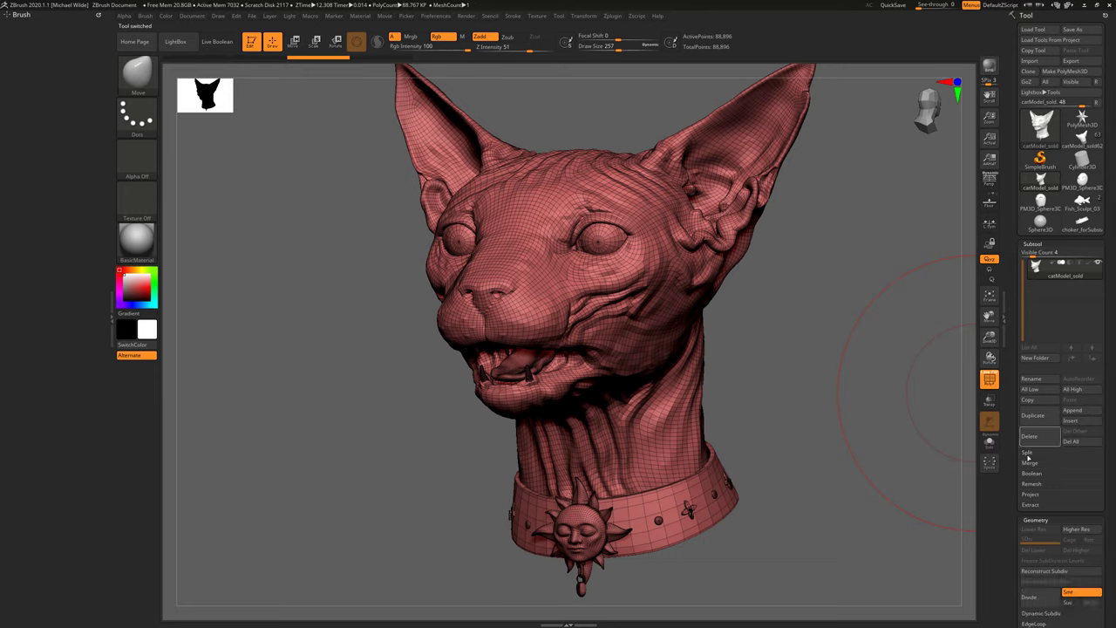
pyautogui.click(1028, 452)
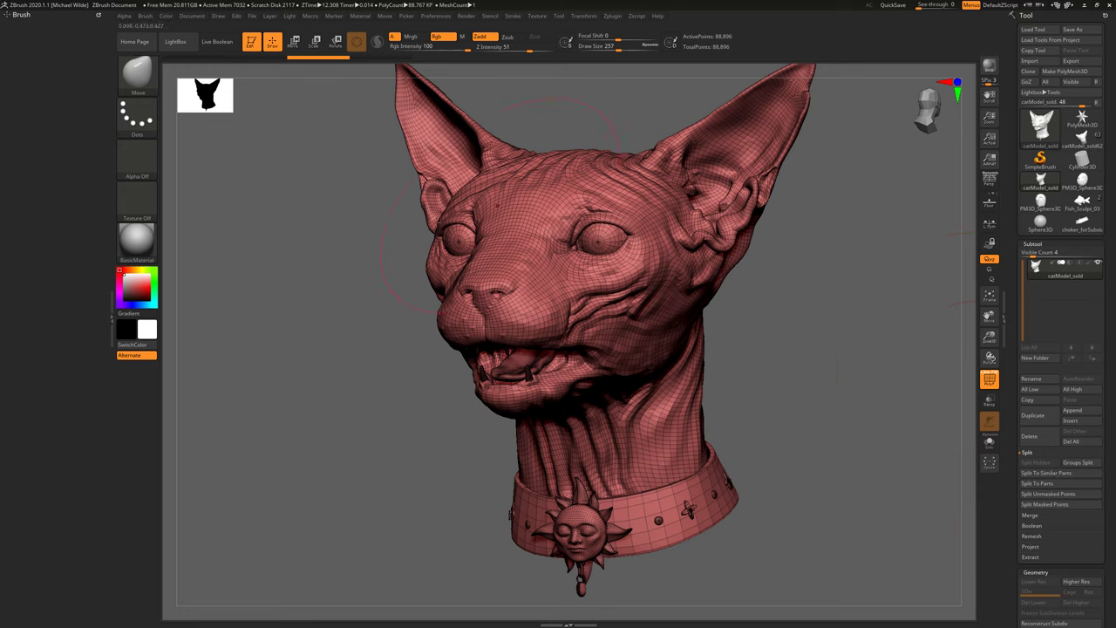
pyautogui.click(1052, 472)
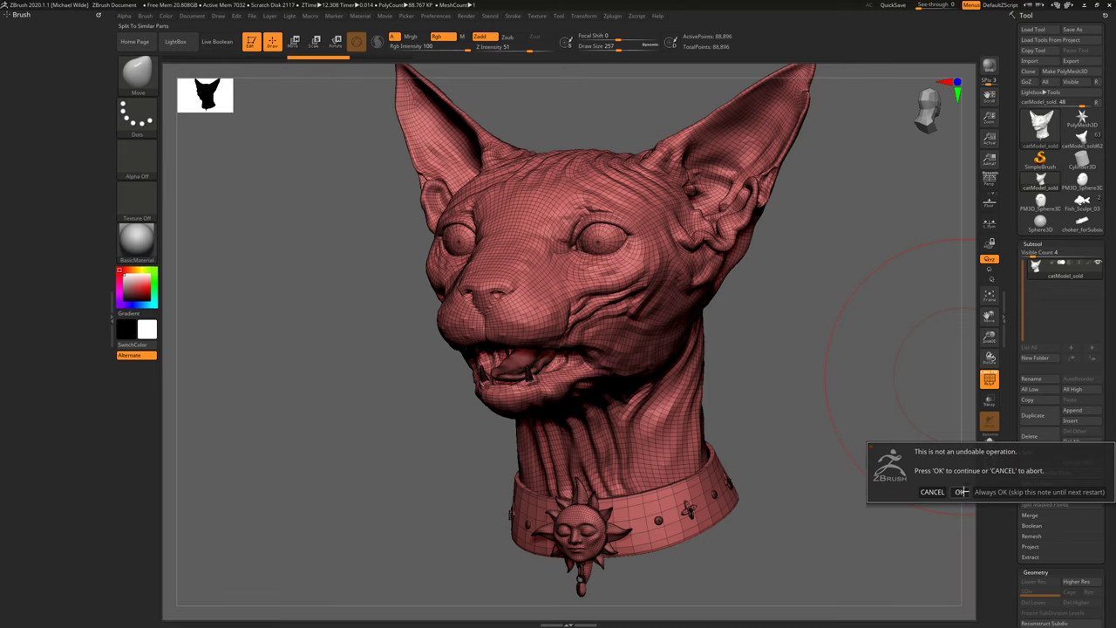
pyautogui.click(960, 491)
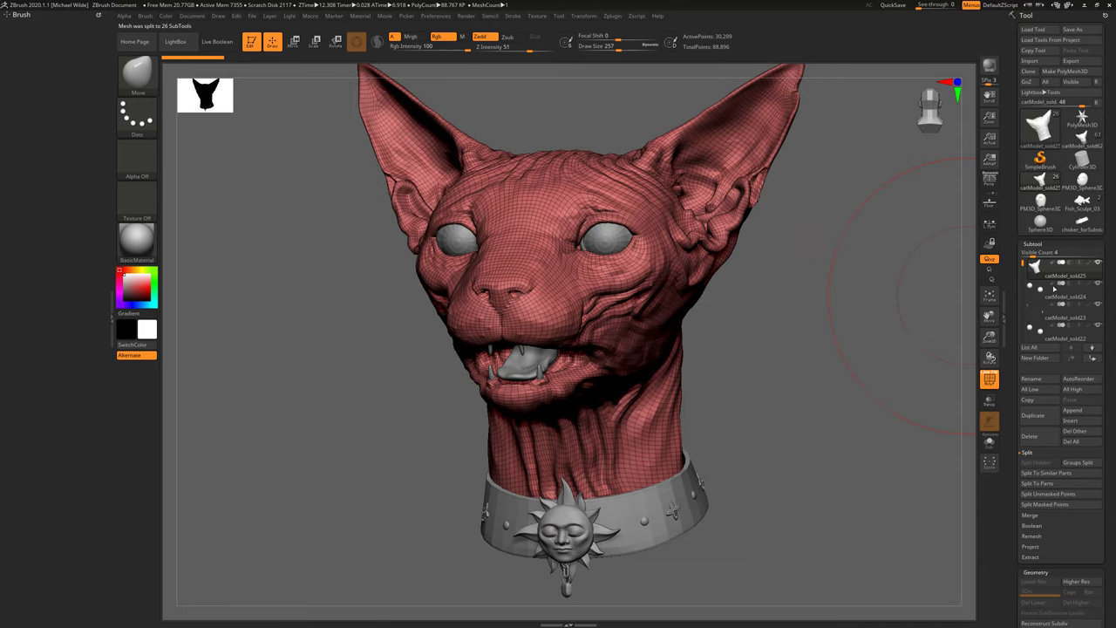
# Step: Examine the split subtools by activating the eyes, the smaller parts and individual sun rays of the pendant one after another
pyautogui.click(1040, 297)
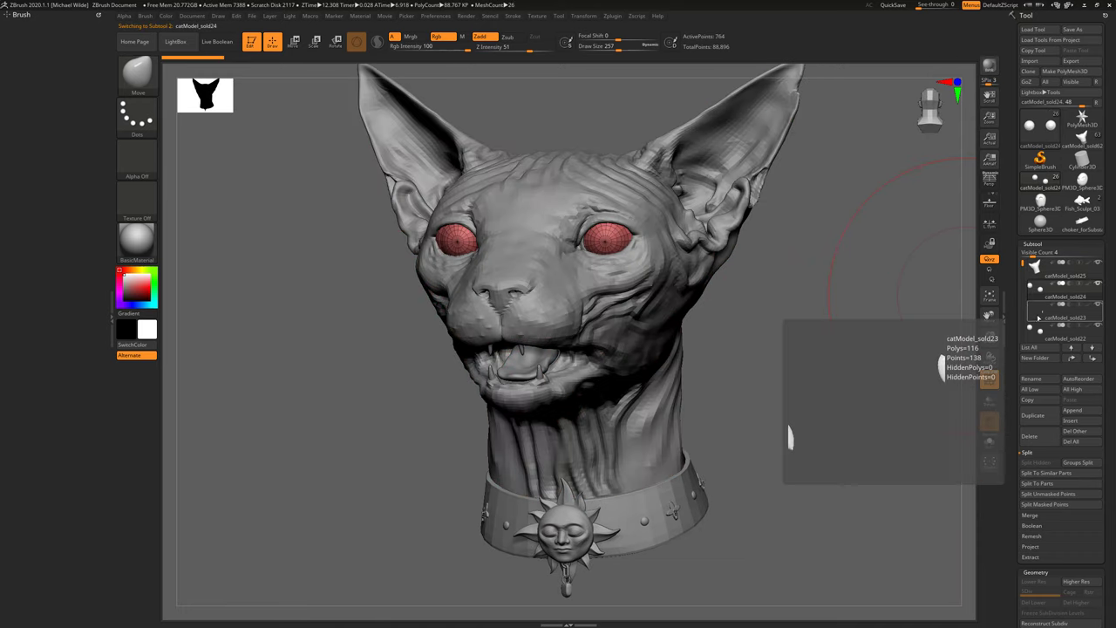
pyautogui.click(1034, 331)
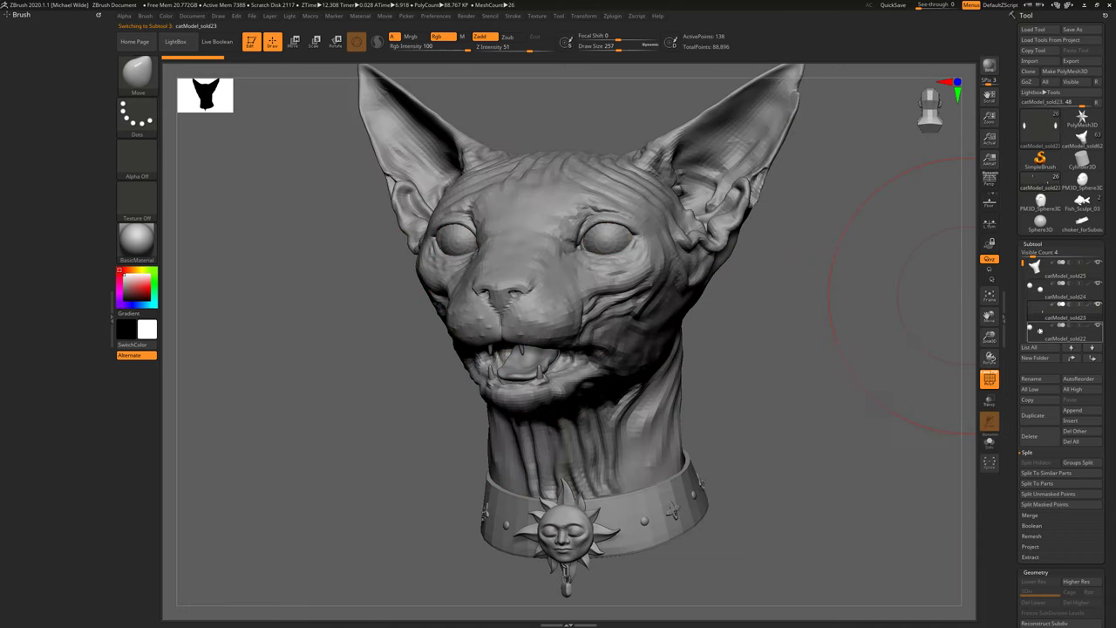
pyautogui.moveTo(1022, 334); pyautogui.dragTo(1022, 344)
pyautogui.click(1034, 331)
pyautogui.click(1034, 287)
pyautogui.keyDown('alt'); pyautogui.moveTo(819, 417); pyautogui.dragTo(821, 294); pyautogui.keyUp('alt')
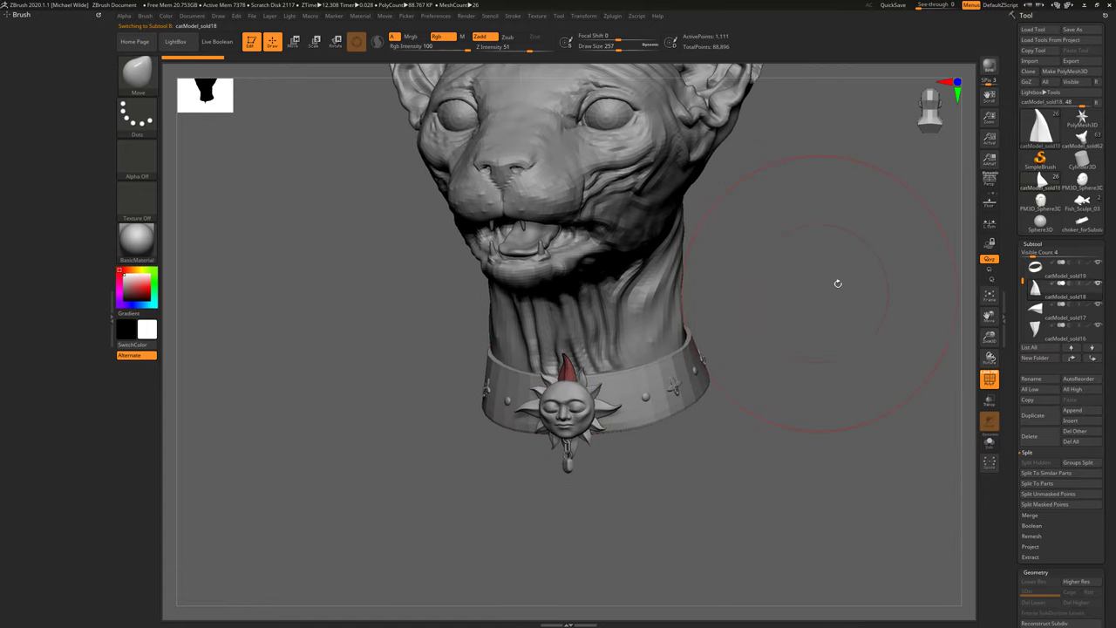
pyautogui.moveTo(1022, 280); pyautogui.dragTo(1022, 275)
pyautogui.click(1035, 330)
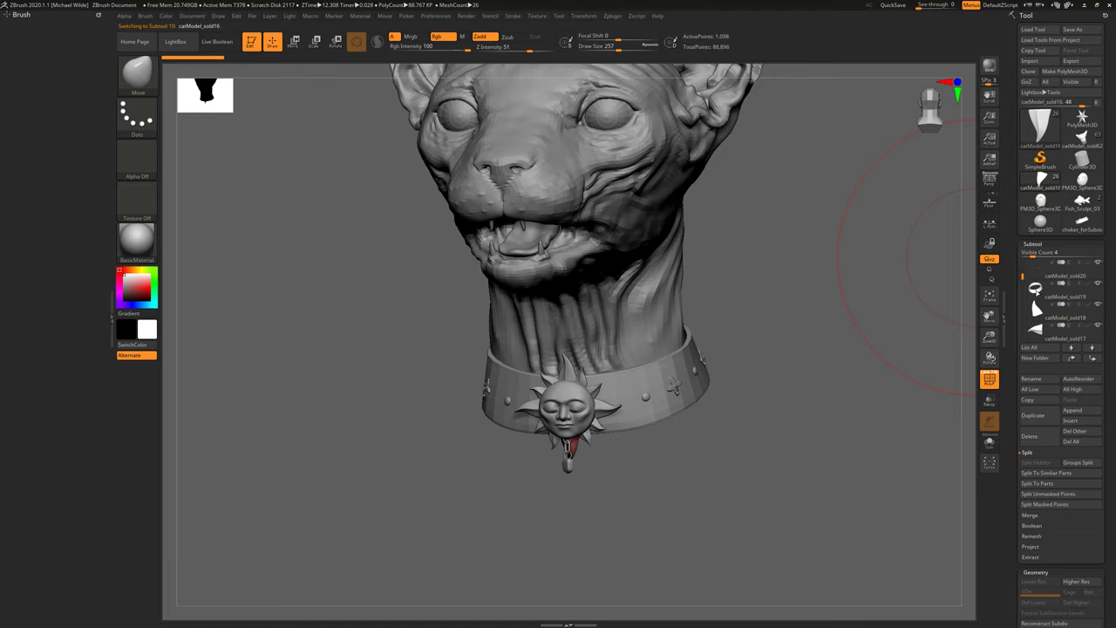
# Step: Merge the pendant's separate large sun rays into one subtool with MergeDown, starting from catModel_sold18 and accepting the irreversible-operation notice until restart
pyautogui.click(1037, 311)
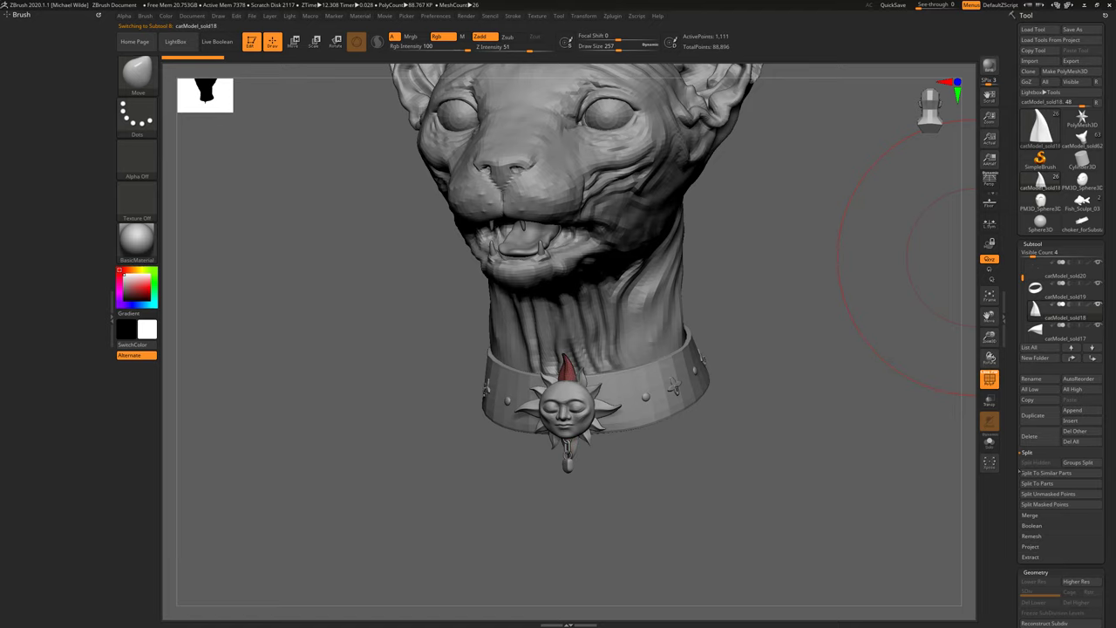
pyautogui.click(1032, 515)
pyautogui.scroll(-5, 1055, 453)
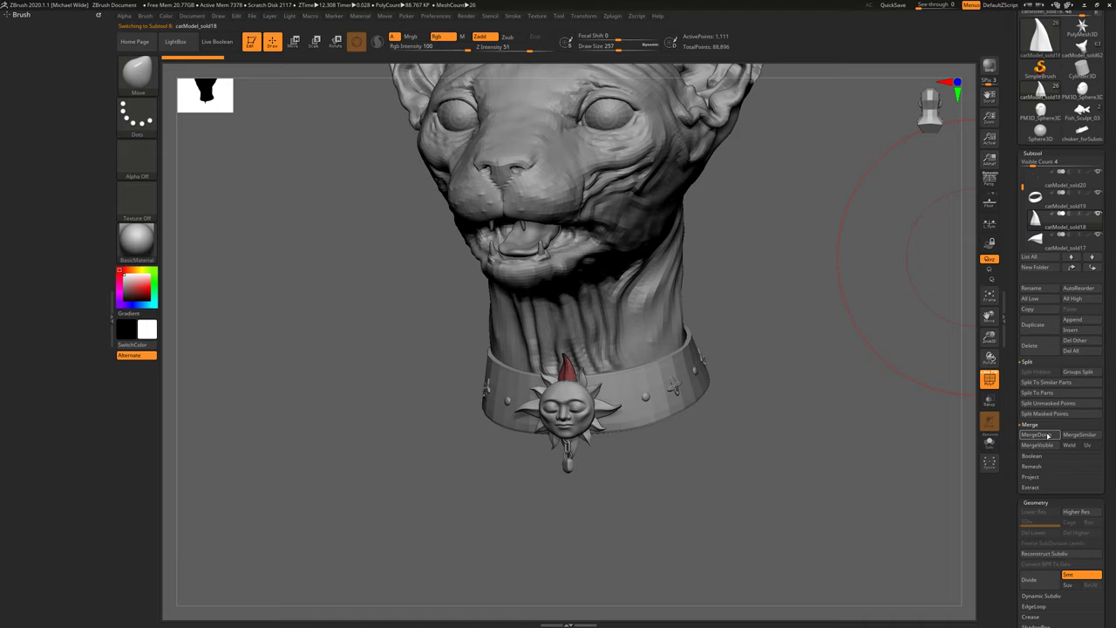
pyautogui.moveTo(1037, 240)
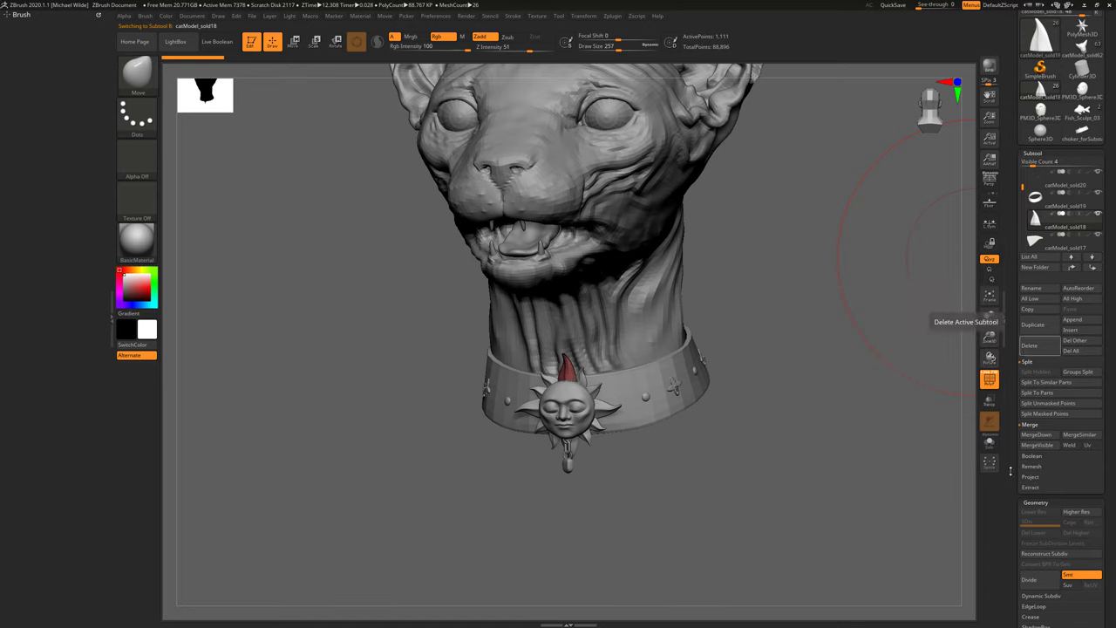
pyautogui.click(1042, 435)
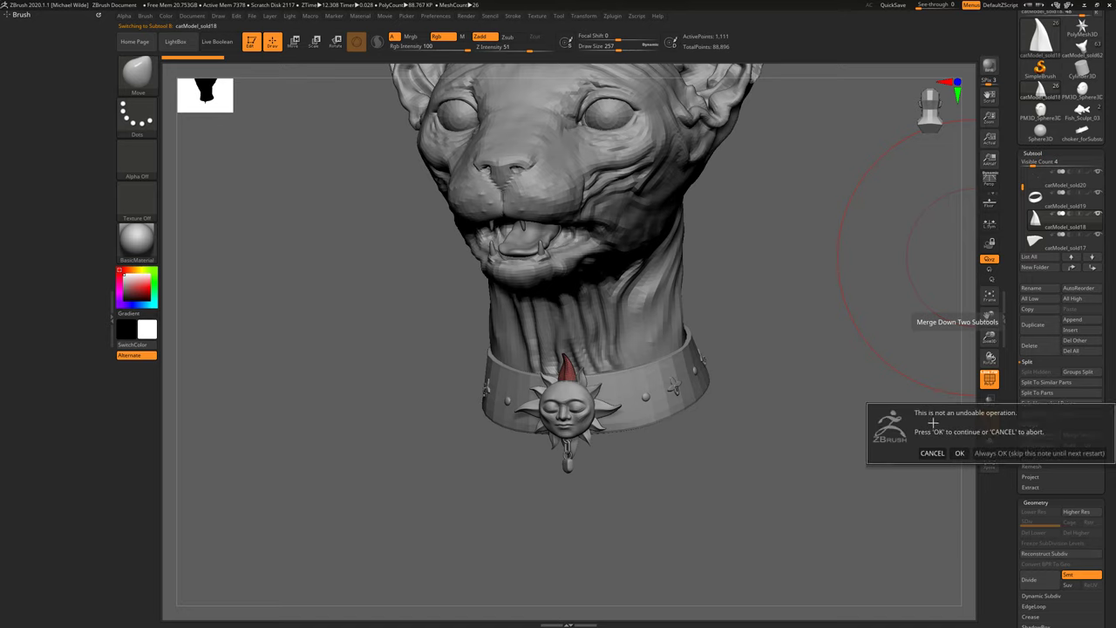
pyautogui.click(1000, 452)
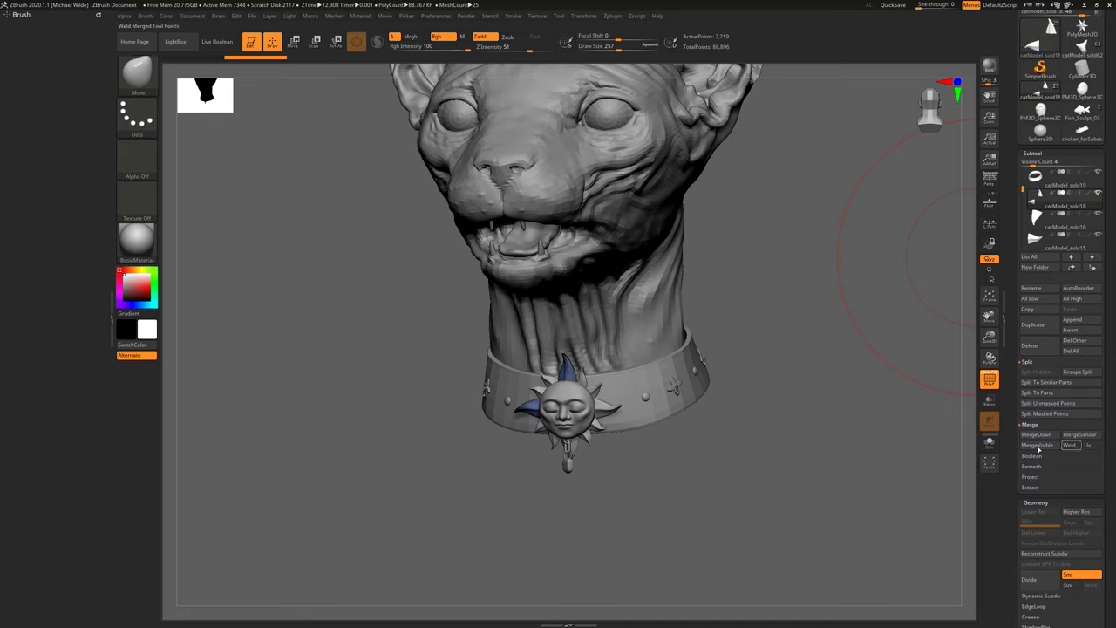
pyautogui.click(1064, 438)
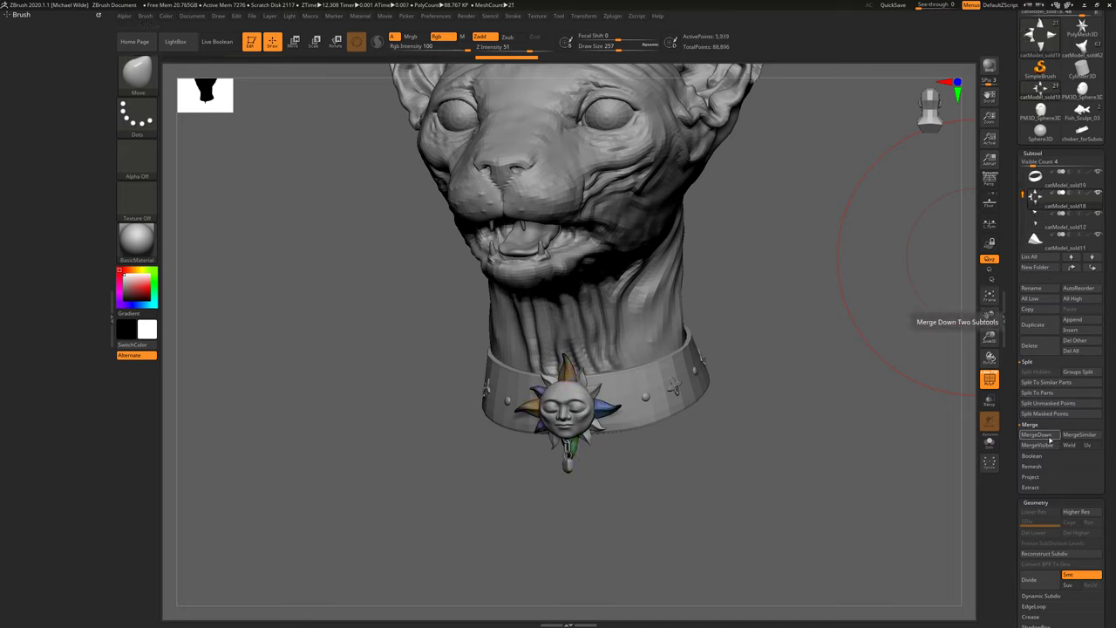
# Step: Merge the remaining sun pendant pieces, the collar band and its cross-shaped ornaments down into a single collar subtool
pyautogui.moveTo(907, 426); pyautogui.dragTo(850, 383)
pyautogui.scroll(2, 1059, 214)
pyautogui.click(1063, 215)
pyautogui.click(1050, 435)
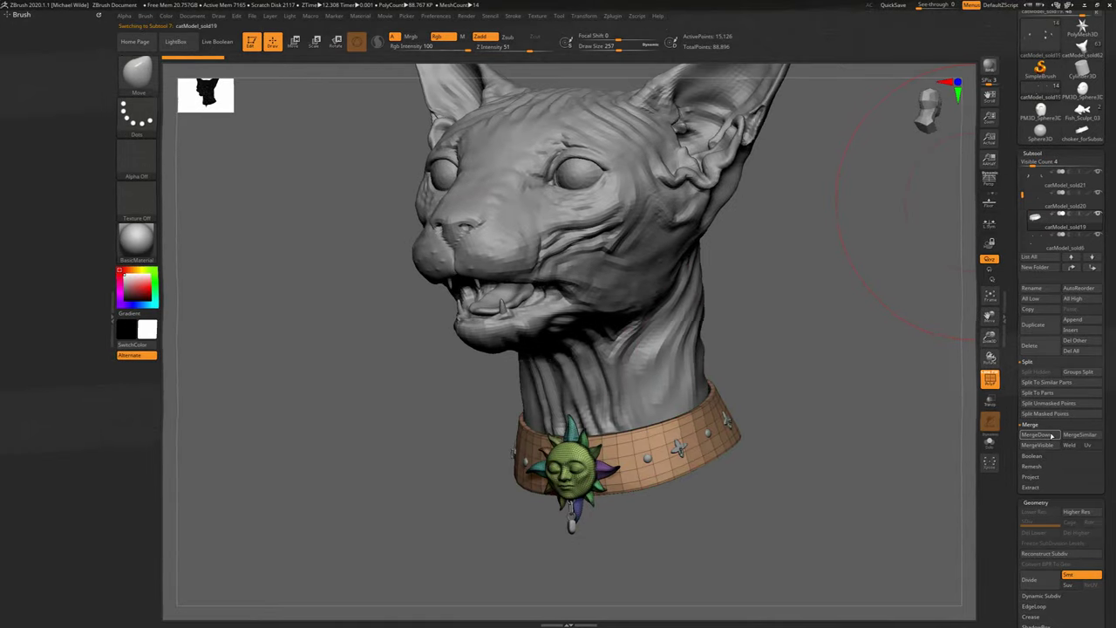
pyautogui.click(1051, 435)
pyautogui.click(1050, 435)
pyautogui.click(1032, 218)
pyautogui.click(1035, 177)
pyautogui.click(1041, 436)
pyautogui.click(1041, 436)
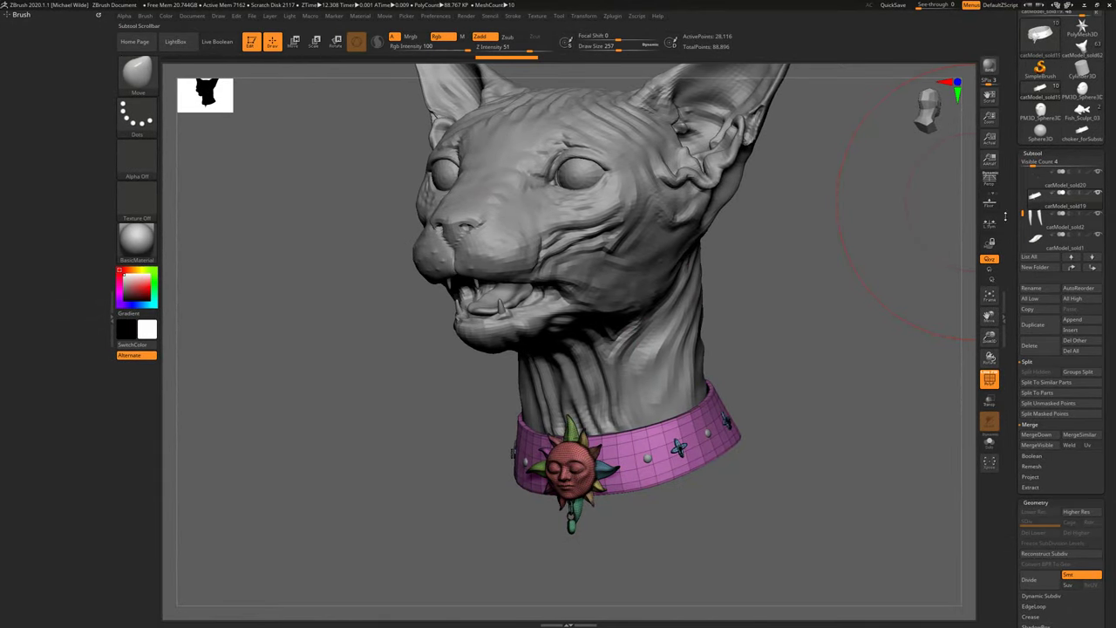
# Step: Switch the active subtool directly on the model from the cat head to the eyes and finally to the collar
pyautogui.moveTo(844, 339); pyautogui.dragTo(915, 340)
pyautogui.keyDown('alt'); pyautogui.moveTo(784, 344); pyautogui.dragTo(849, 319); pyautogui.keyUp('alt')
pyautogui.keyDown('alt'); pyautogui.click(768, 336); pyautogui.keyUp('alt')
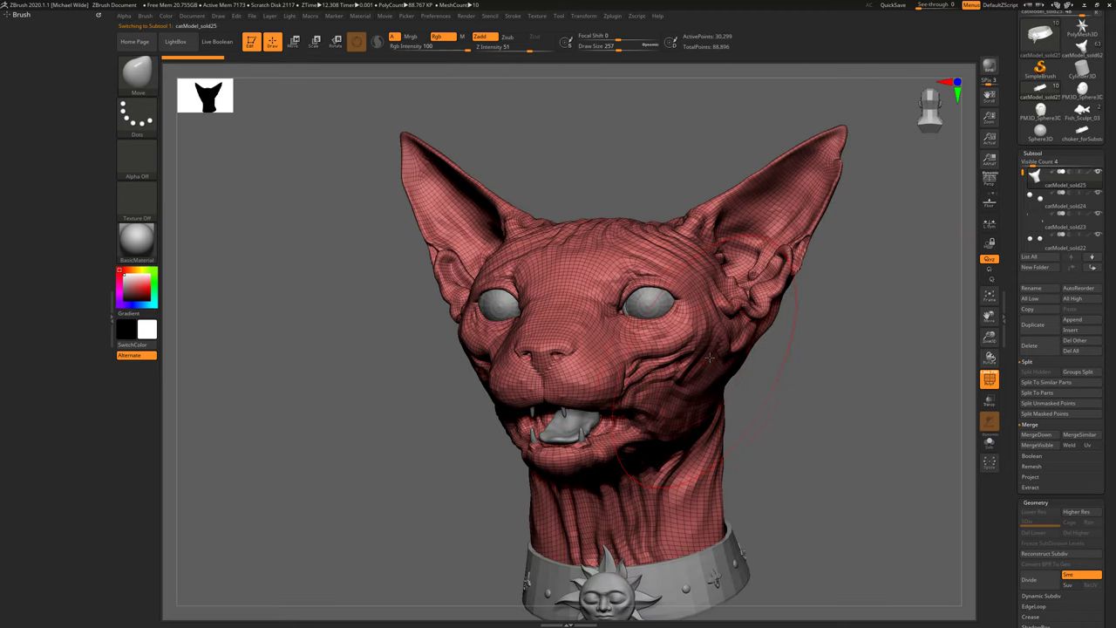
pyautogui.keyDown('alt'); pyautogui.moveTo(636, 310); pyautogui.dragTo(612, 232, button='right'); pyautogui.keyUp('alt')
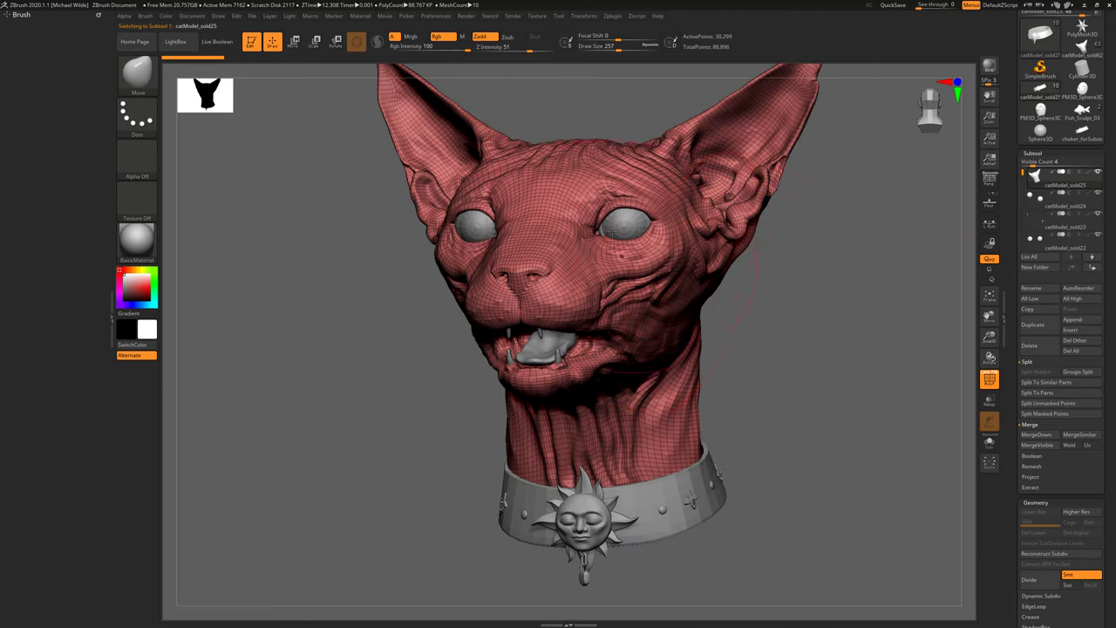
pyautogui.keyDown('alt'); pyautogui.click(635, 228); pyautogui.keyUp('alt')
pyautogui.keyDown('alt'); pyautogui.click(675, 485); pyautogui.keyUp('alt')
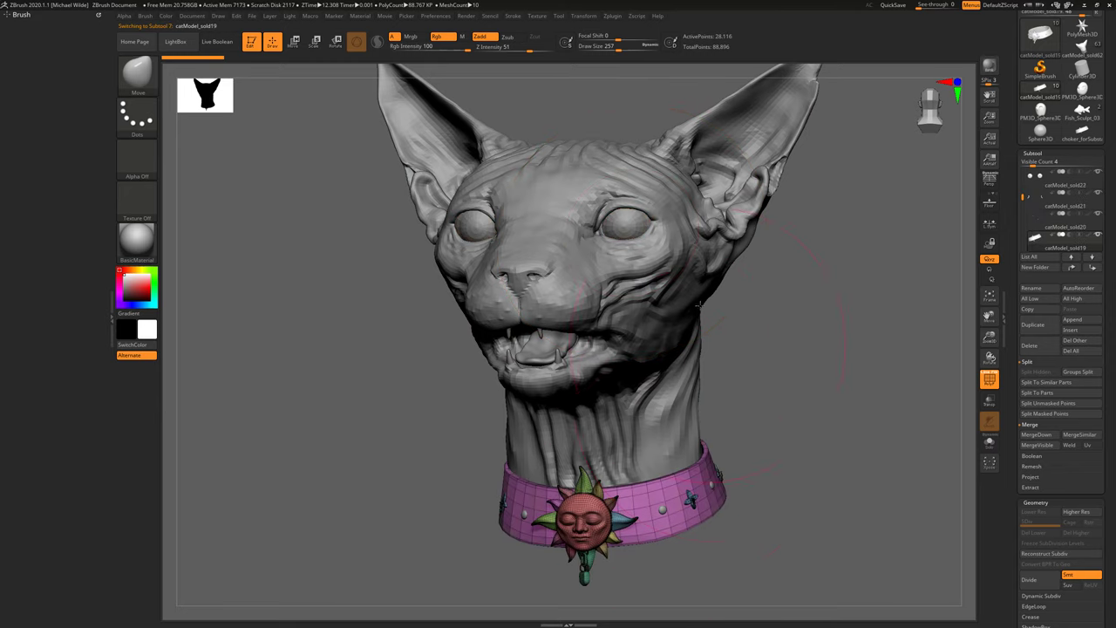
# Step: Try sculpting strokes across the collar and sun pendant with the Standard brush at draw size 77, and undo them
pyautogui.keyDown('alt'); pyautogui.moveTo(676, 490); pyautogui.dragTo(689, 545, button='right'); pyautogui.keyUp('alt')
pyautogui.moveTo(679, 479)
pyautogui.keyDown('alt'); pyautogui.mouseDown(button='right')
pyautogui.moveTo(640, 384)
pyautogui.moveTo(641, 340)
pyautogui.mouseUp(button='right'); pyautogui.keyUp('alt')
pyautogui.moveTo(642, 414)
pyautogui.mouseDown()
pyautogui.moveTo(652, 412)
pyautogui.moveTo(652, 443)
pyautogui.moveTo(627, 437)
pyautogui.mouseUp()
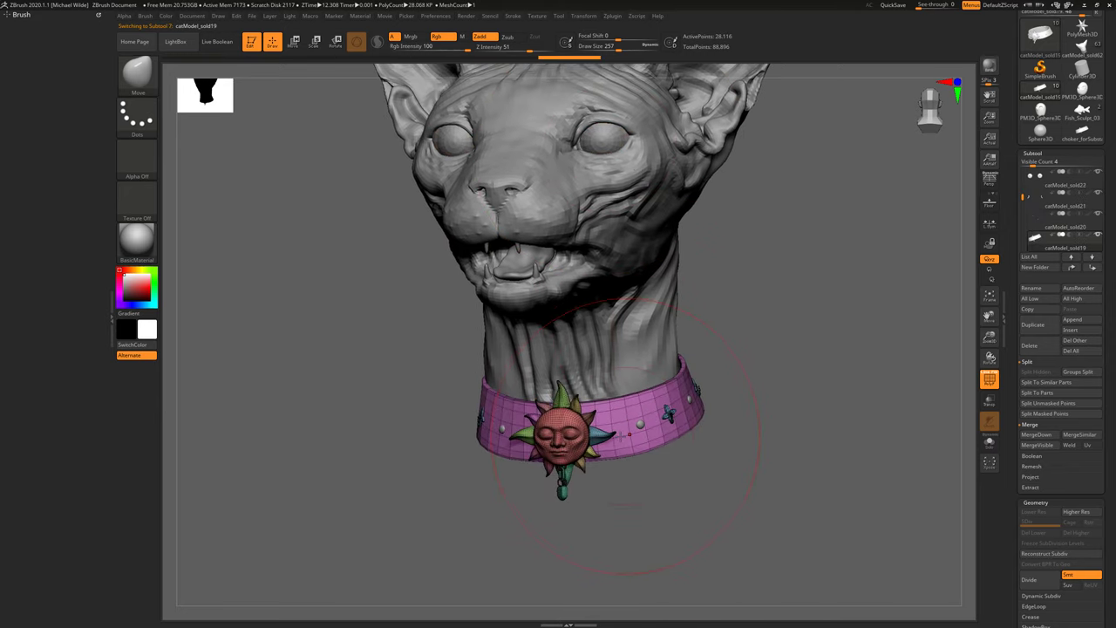
pyautogui.press('b')
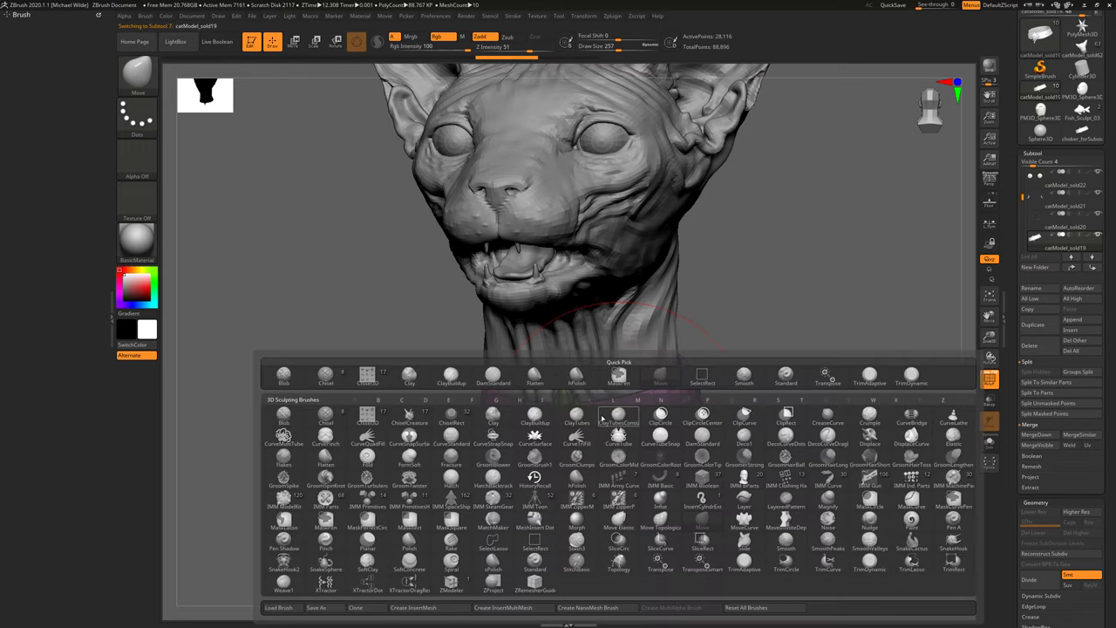
pyautogui.press('s')
pyautogui.press('t')
pyautogui.press('space')
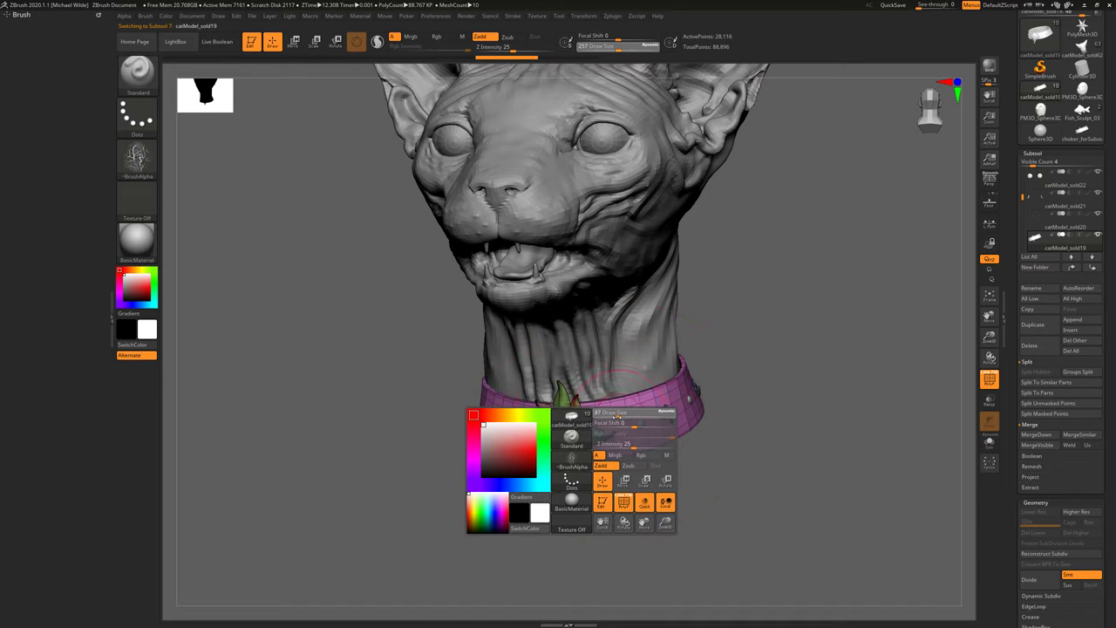
pyautogui.moveTo(617, 417)
pyautogui.mouseDown()
pyautogui.moveTo(655, 425)
pyautogui.moveTo(613, 427)
pyautogui.mouseUp()
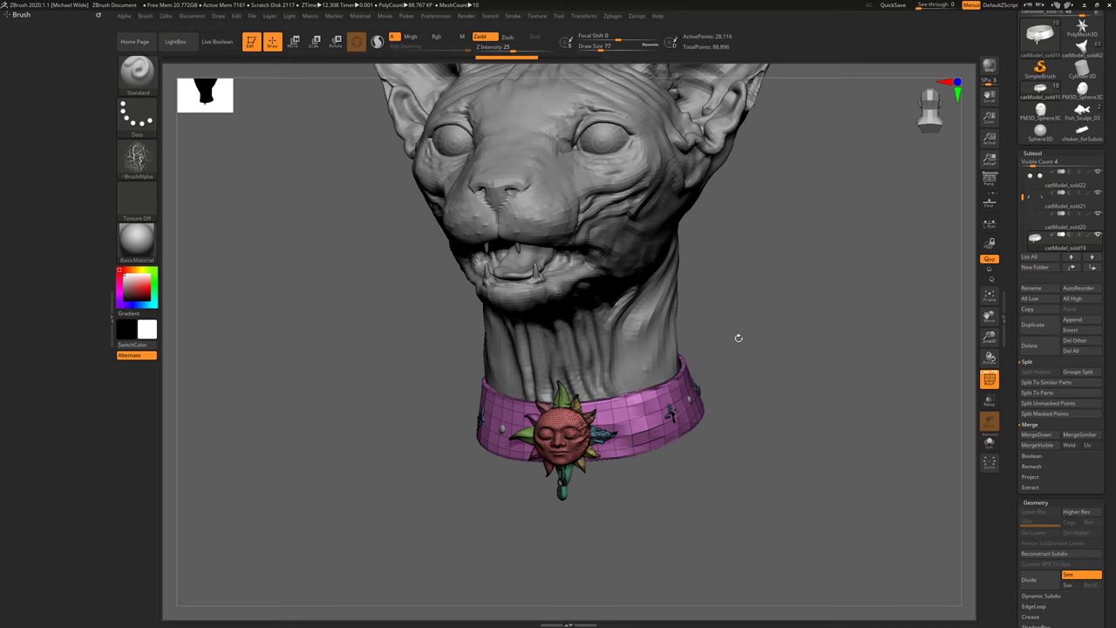
pyautogui.moveTo(739, 337); pyautogui.dragTo(718, 361)
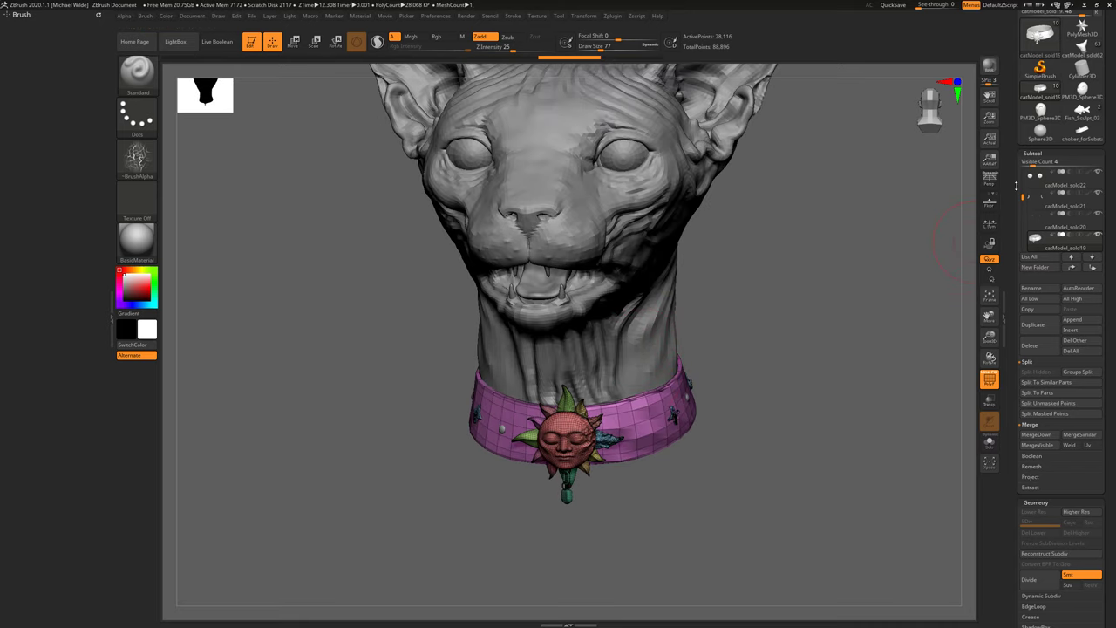
pyautogui.hotkey('ctrl', 'z')
# Step: Make the cat head the active subtool and brush a stroke over the lower neck beside the collar
pyautogui.moveTo(1022, 197); pyautogui.dragTo(1023, 170)
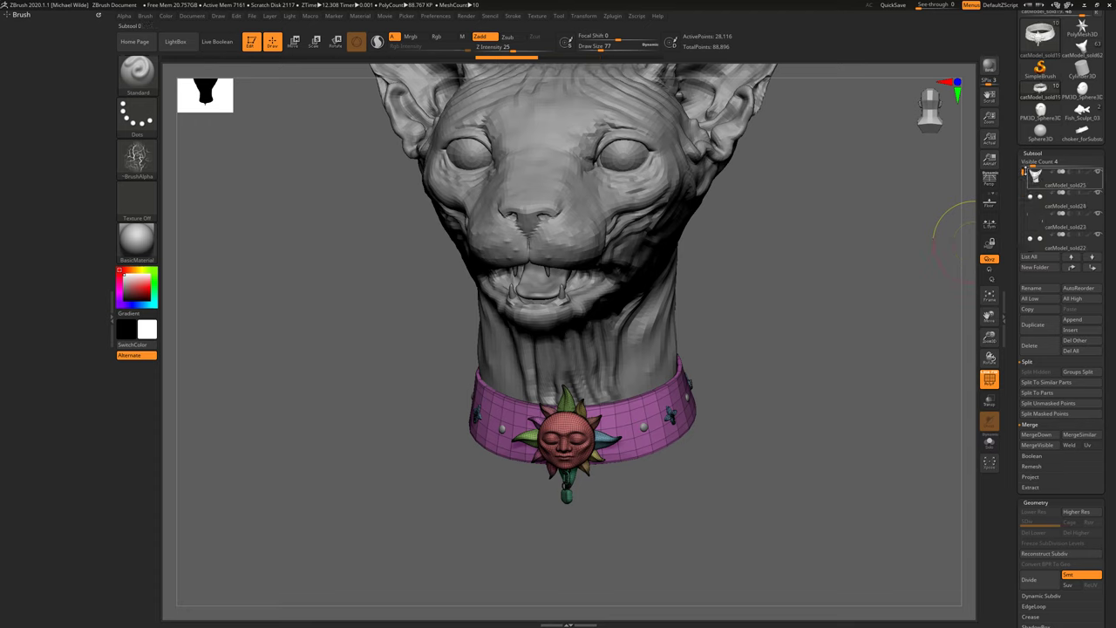
pyautogui.click(1034, 174)
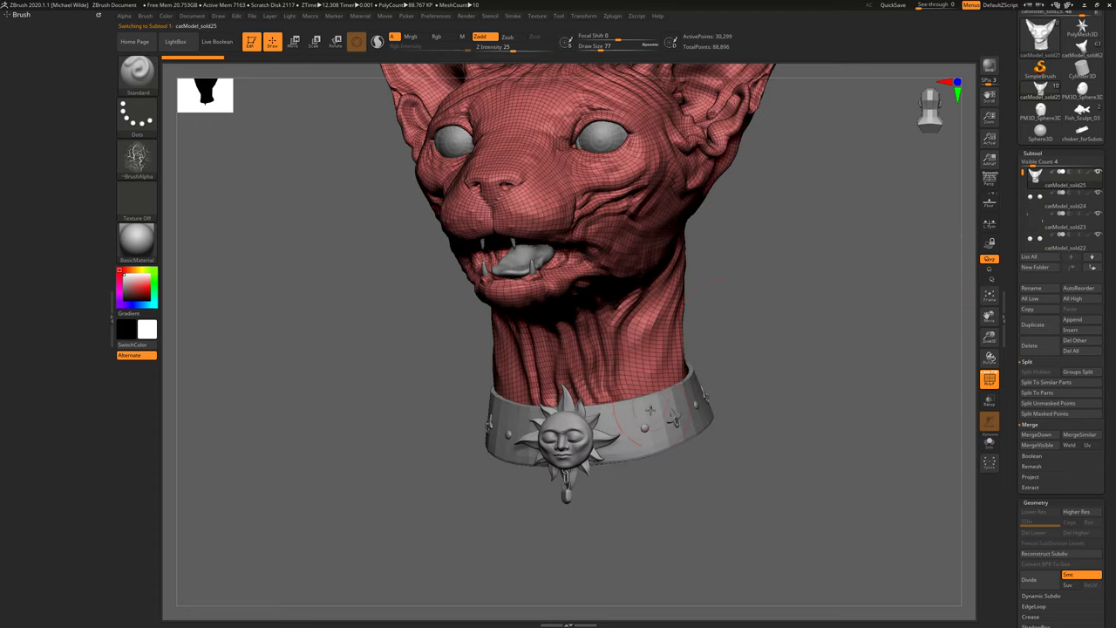
pyautogui.moveTo(647, 383)
pyautogui.mouseDown()
pyautogui.moveTo(641, 370)
pyautogui.moveTo(625, 380)
pyautogui.moveTo(639, 344)
pyautogui.mouseUp()
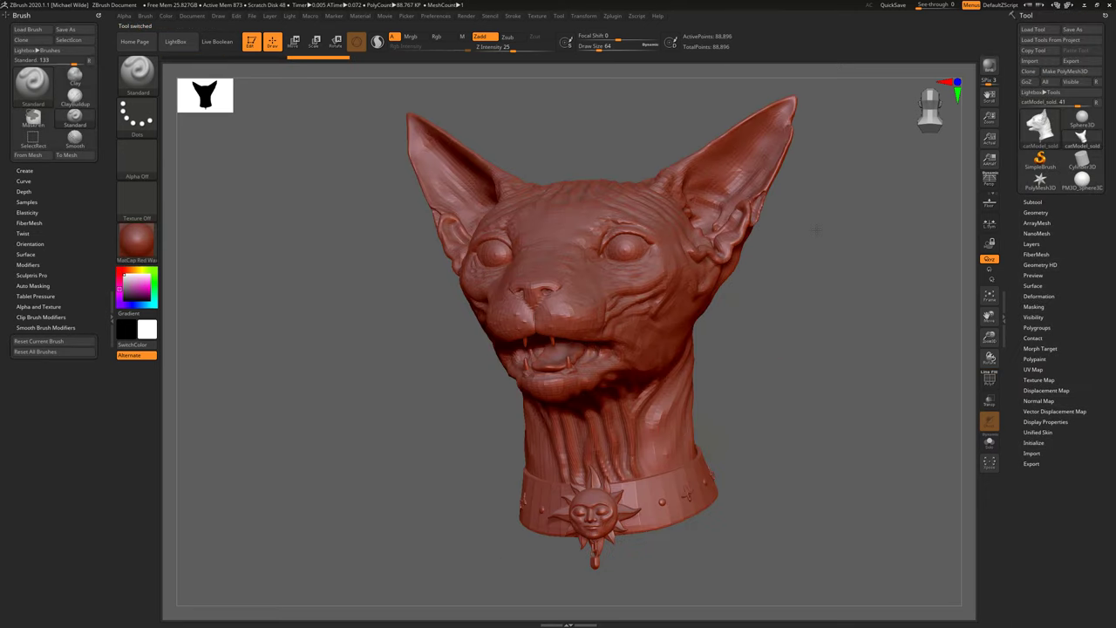
pyautogui.moveTo(776, 205)
pyautogui.mouseDown()
pyautogui.moveTo(815, 227)
pyautogui.moveTo(680, 240)
pyautogui.mouseUp()
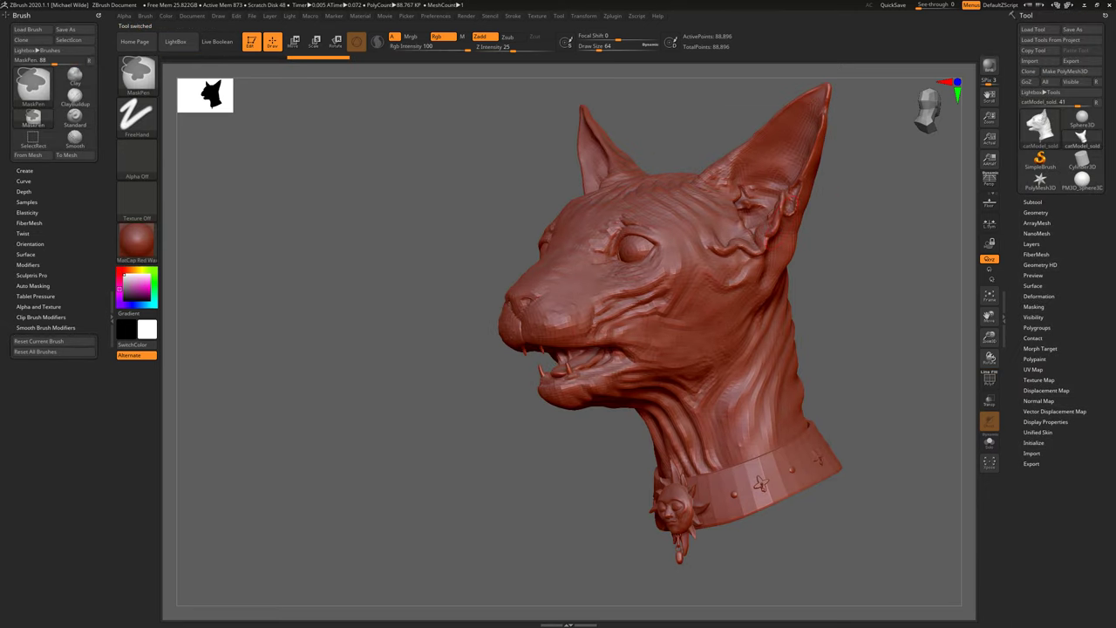
pyautogui.keyDown('ctrl'); pyautogui.moveTo(679, 239); pyautogui.dragTo(675, 348, button='right'); pyautogui.keyUp('ctrl')
pyautogui.moveTo(658, 353); pyautogui.dragTo(514, 388)
pyautogui.moveTo(704, 306); pyautogui.dragTo(501, 393)
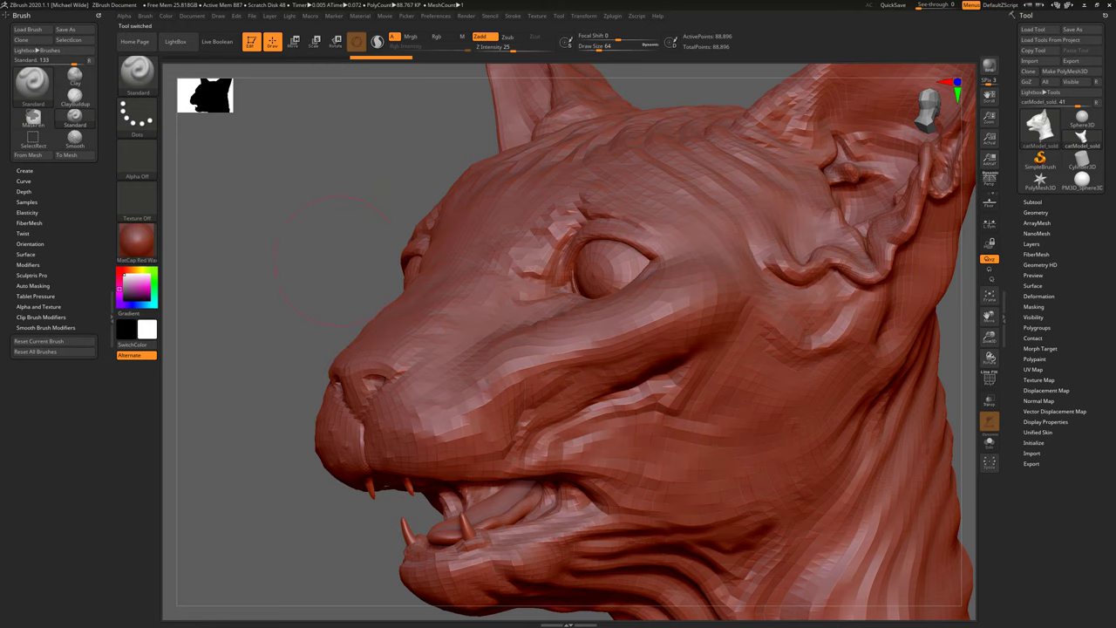
# Step: Undo the last brush stroke on the cat head and bring the whole model back into view
pyautogui.moveTo(515, 348); pyautogui.dragTo(660, 314, button='right')
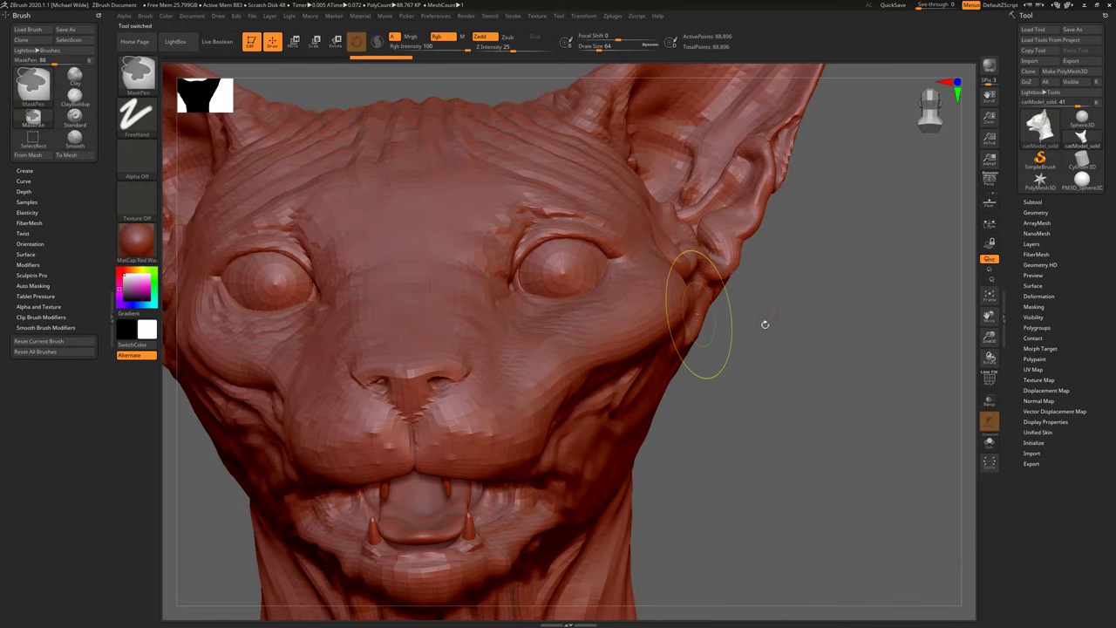
pyautogui.hotkey('ctrl', 'z')
pyautogui.moveTo(788, 302)
pyautogui.mouseDown(button='right')
pyautogui.moveTo(810, 279)
pyautogui.moveTo(800, 286)
pyautogui.moveTo(756, 250)
pyautogui.moveTo(612, 285)
pyautogui.moveTo(814, 279)
pyautogui.moveTo(801, 280)
pyautogui.mouseUp(button='right')
pyautogui.moveTo(800, 280); pyautogui.dragTo(796, 282)
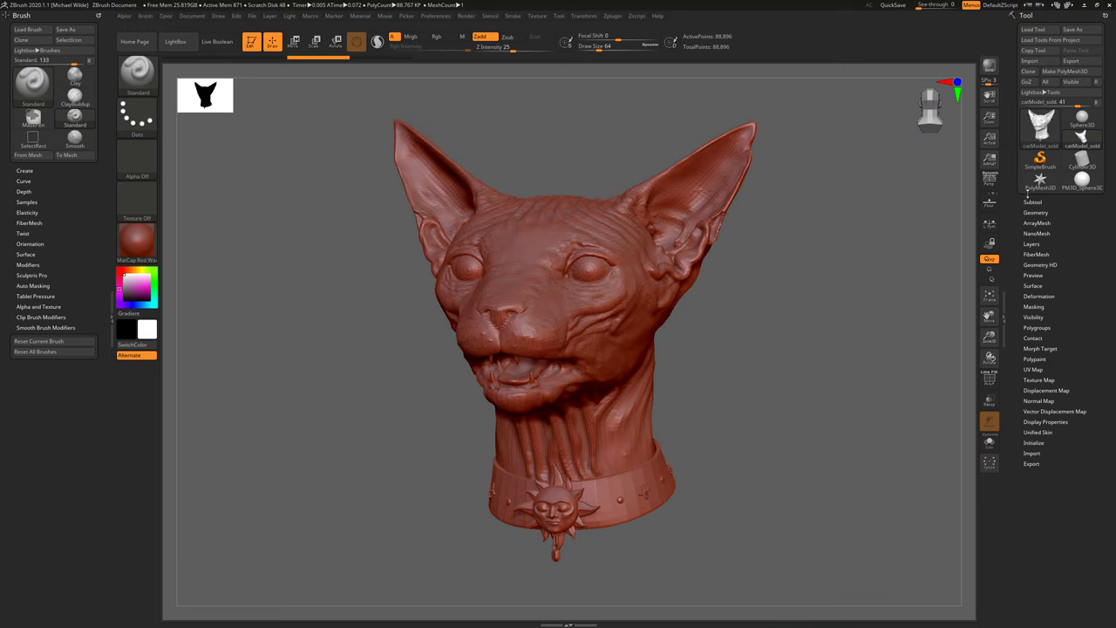
# Step: Divide the cat head's geometry once with smoothing on, up to subdivision level 2
pyautogui.click(1045, 213)
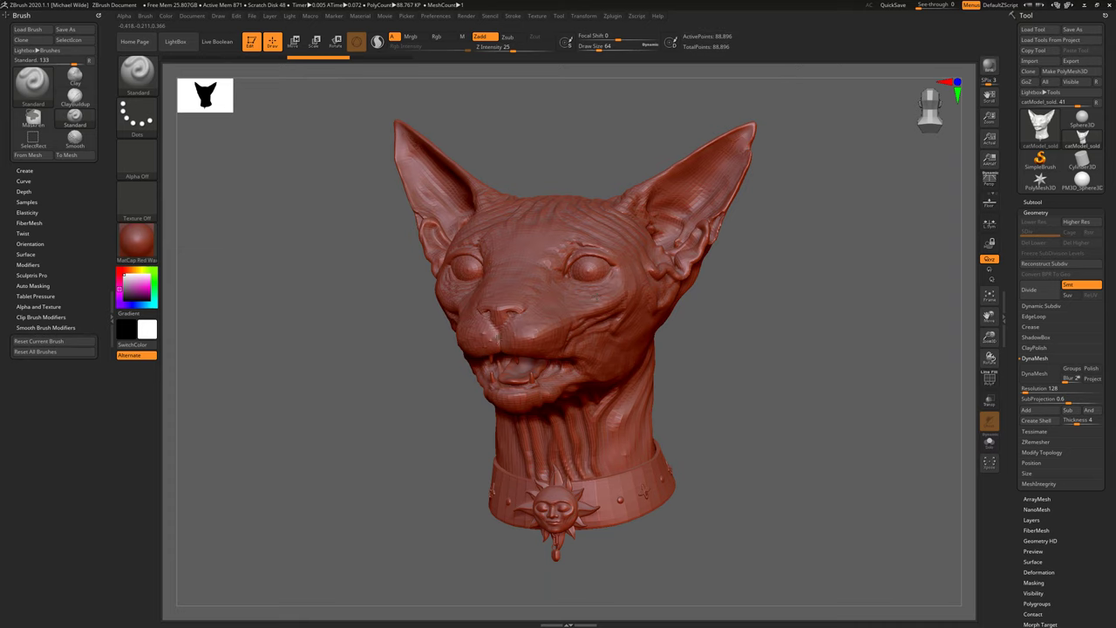
pyautogui.click(510, 331)
pyautogui.moveTo(512, 331)
pyautogui.keyDown('ctrl'); pyautogui.mouseDown(button='right')
pyautogui.moveTo(575, 374)
pyautogui.moveTo(524, 385)
pyautogui.mouseUp(button='right'); pyautogui.keyUp('ctrl')
pyautogui.scroll(-6, 559, 374)
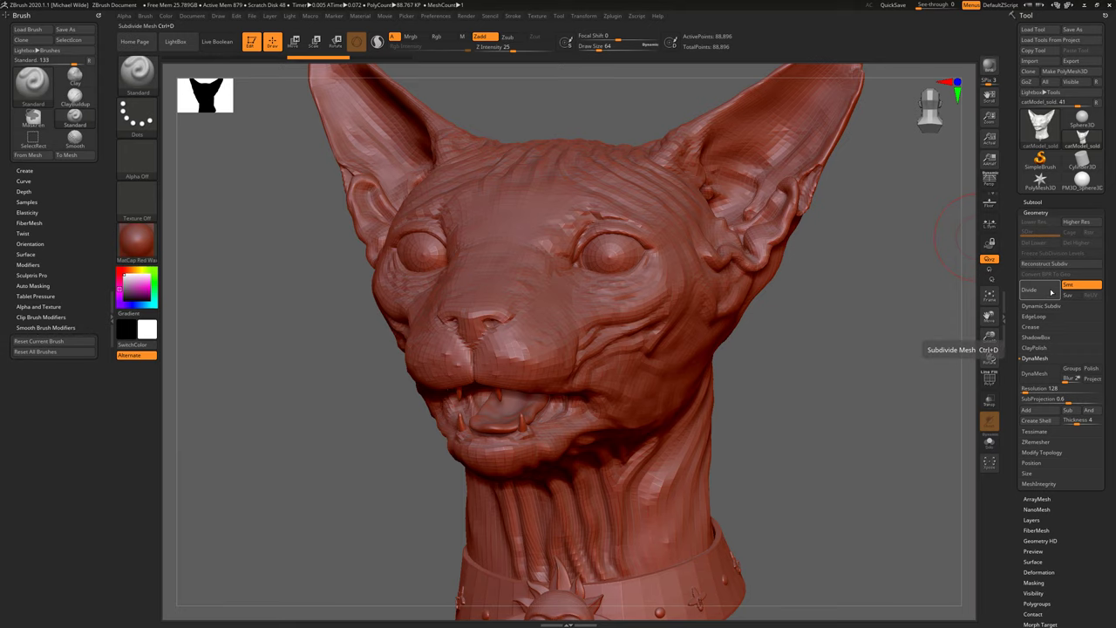
pyautogui.click(1051, 292)
pyautogui.moveTo(867, 304); pyautogui.dragTo(535, 375)
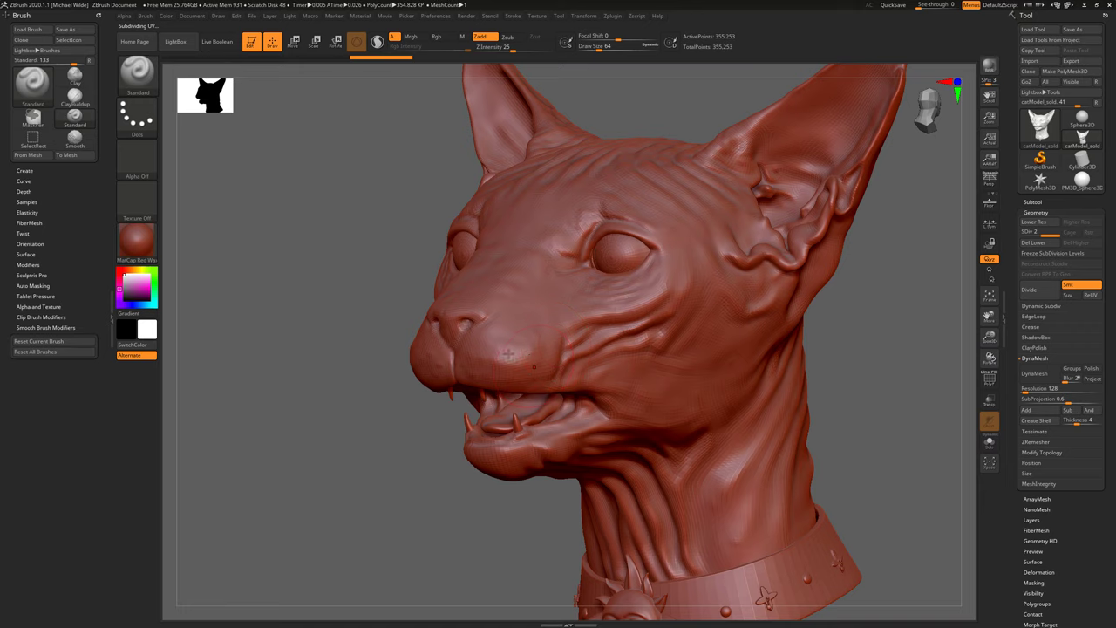
pyautogui.keyDown('shift'); pyautogui.scroll(2, 535, 336); pyautogui.keyUp('shift')
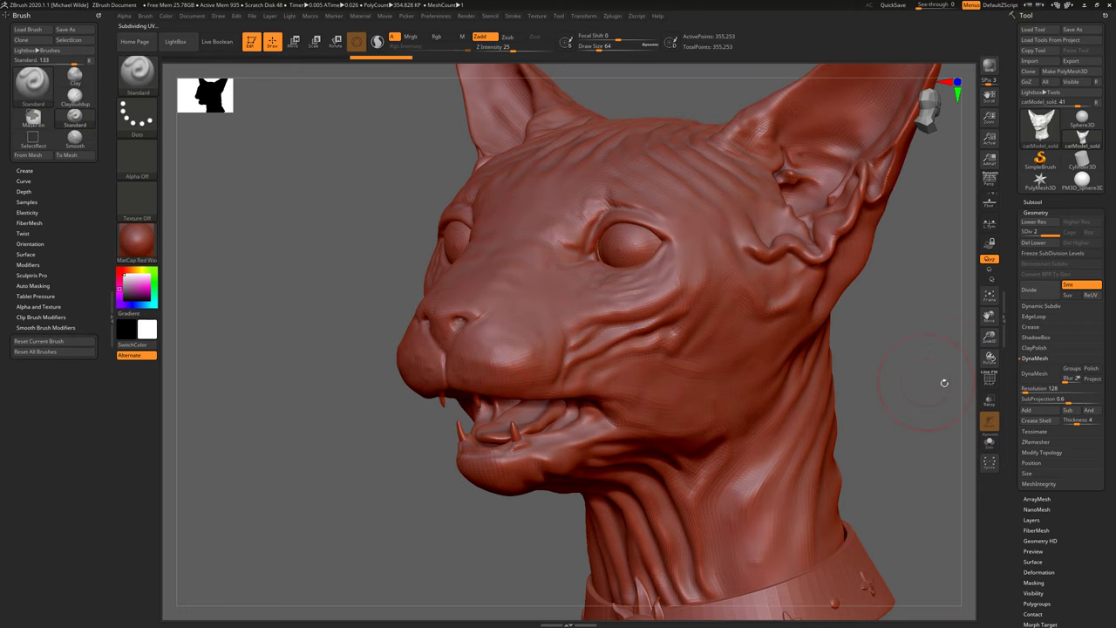
# Step: Turn on the wireframe, compare subdivision levels 1 and 2 on the face, and hide the wireframe at level 2
pyautogui.click(985, 384)
pyautogui.moveTo(922, 343); pyautogui.dragTo(972, 301)
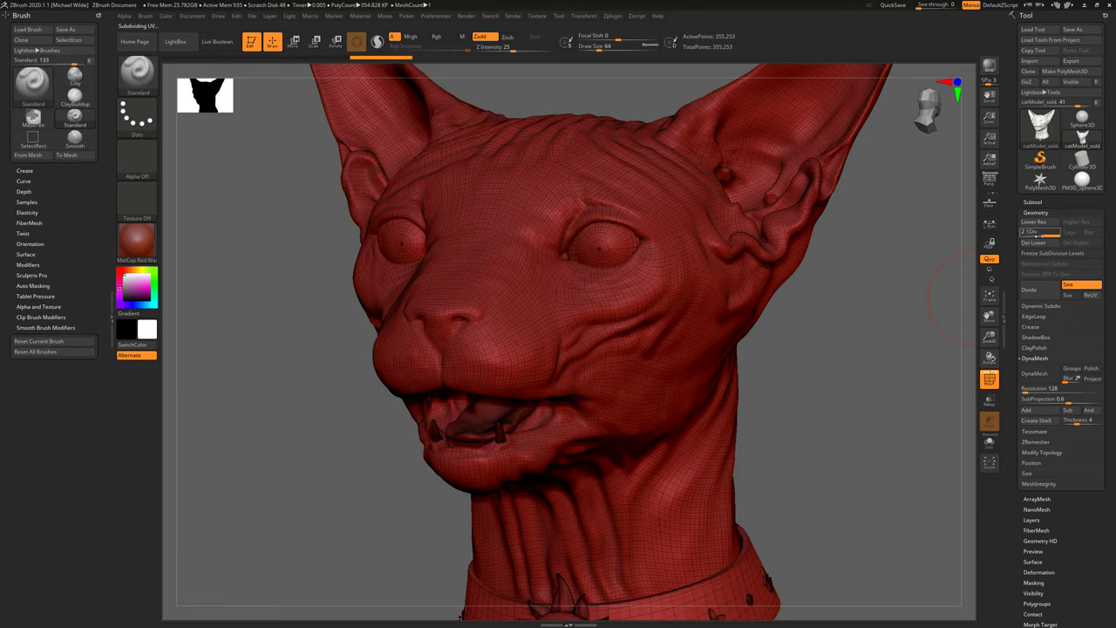
pyautogui.click(1024, 234)
pyautogui.click(1049, 234)
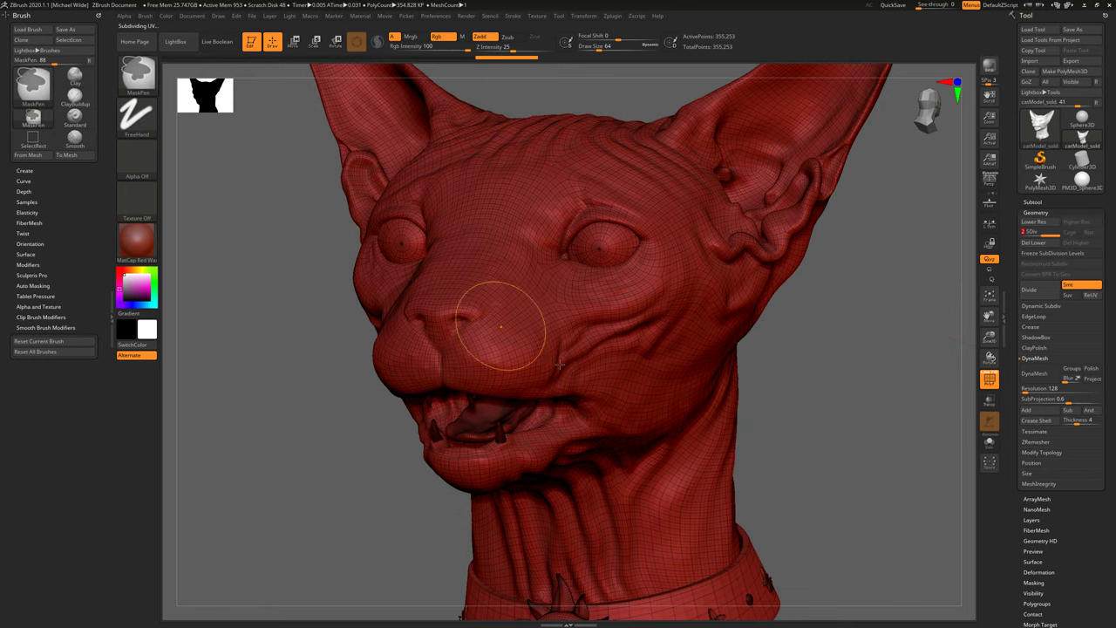
pyautogui.keyDown('ctrl'); pyautogui.moveTo(497, 326); pyautogui.dragTo(512, 356, button='right'); pyautogui.keyUp('ctrl')
pyautogui.click(1041, 222)
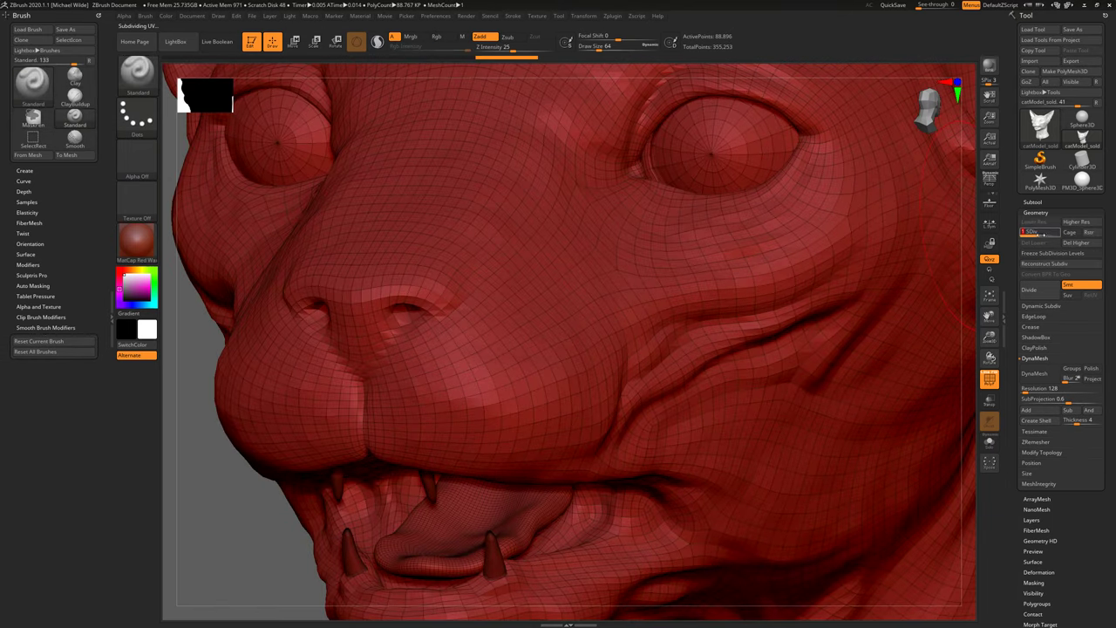
pyautogui.press('d')
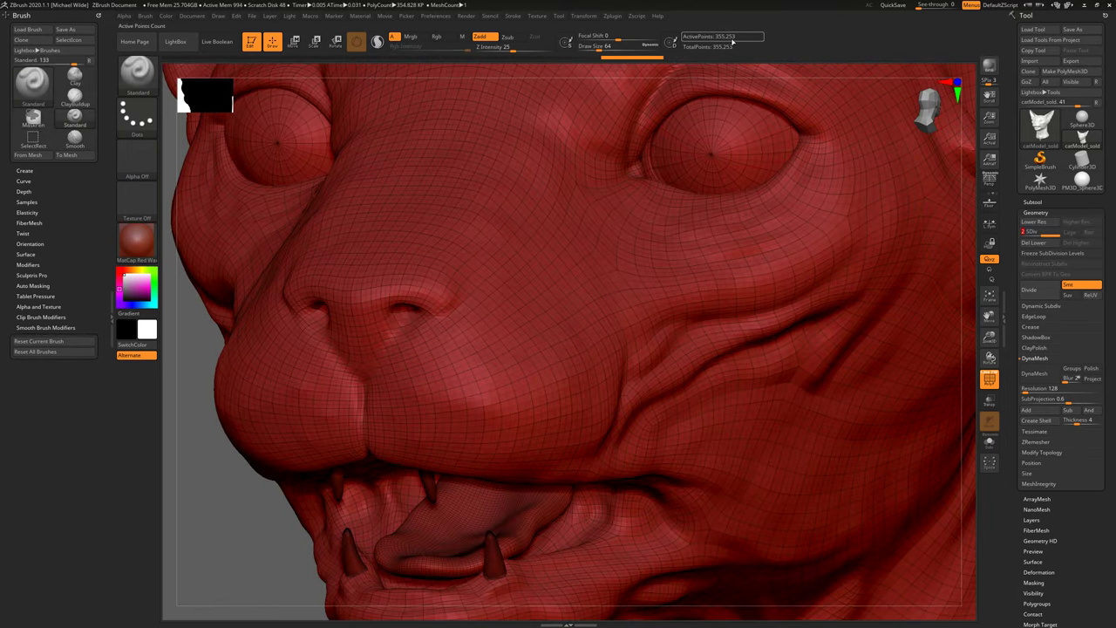
pyautogui.keyDown('ctrl'); pyautogui.moveTo(789, 336); pyautogui.dragTo(734, 287, button='right'); pyautogui.keyUp('ctrl')
pyautogui.keyDown('alt'); pyautogui.moveTo(907, 276); pyautogui.dragTo(810, 276, button='right'); pyautogui.keyUp('alt')
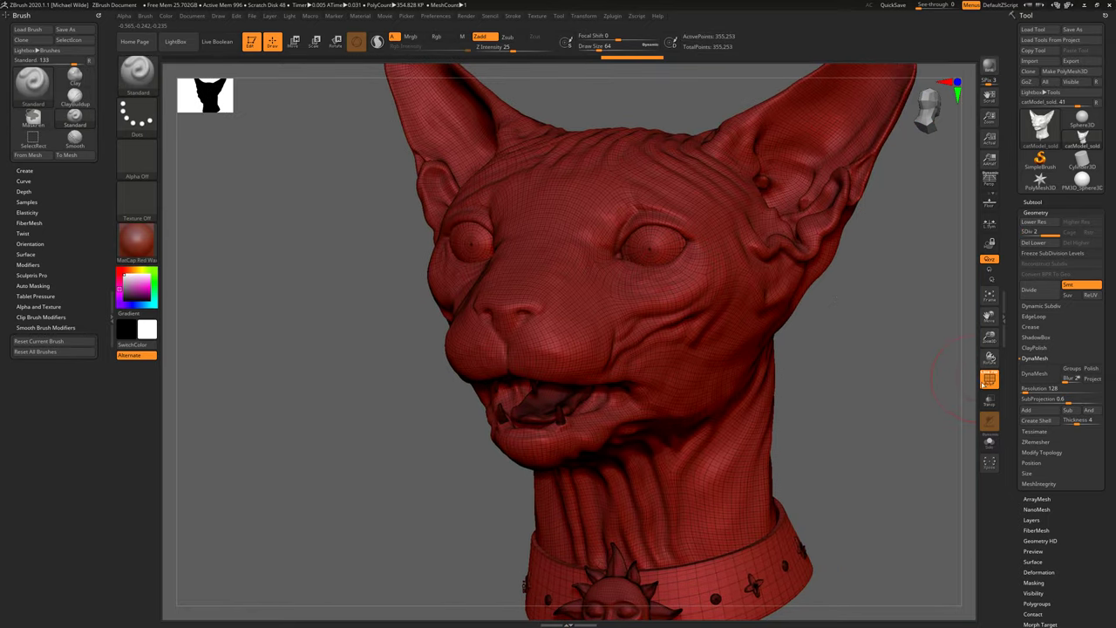
pyautogui.click(988, 379)
# Step: Subdivide the cat head further, up to subdivision level 5
pyautogui.moveTo(887, 336); pyautogui.dragTo(653, 357, button='right')
pyautogui.hotkey('ctrl', 'd')
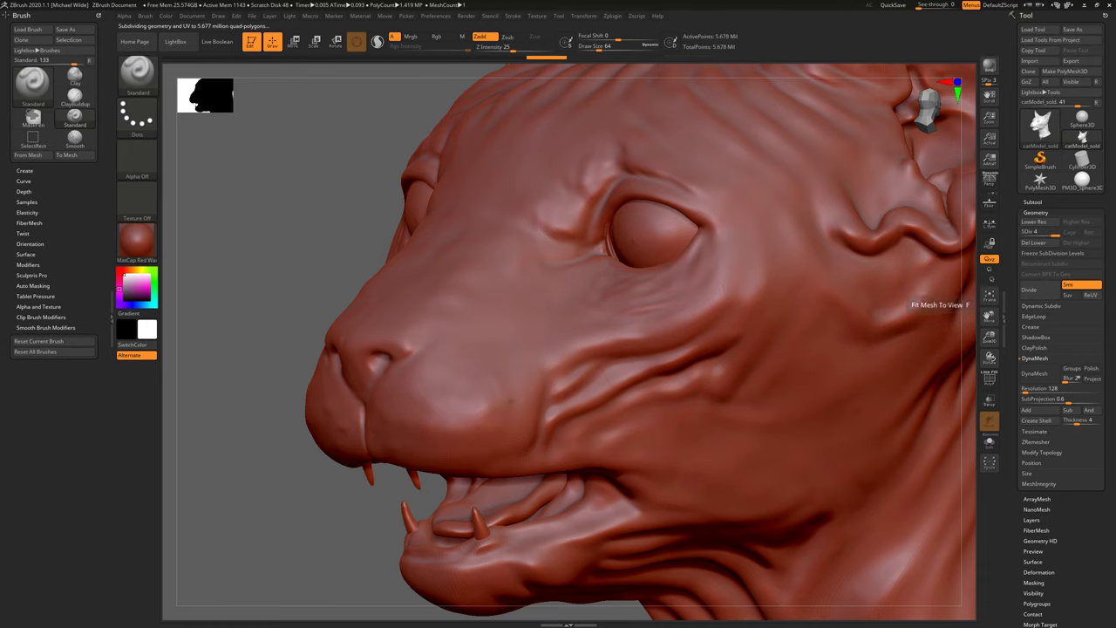
pyautogui.moveTo(319, 240); pyautogui.dragTo(1048, 257, button='right')
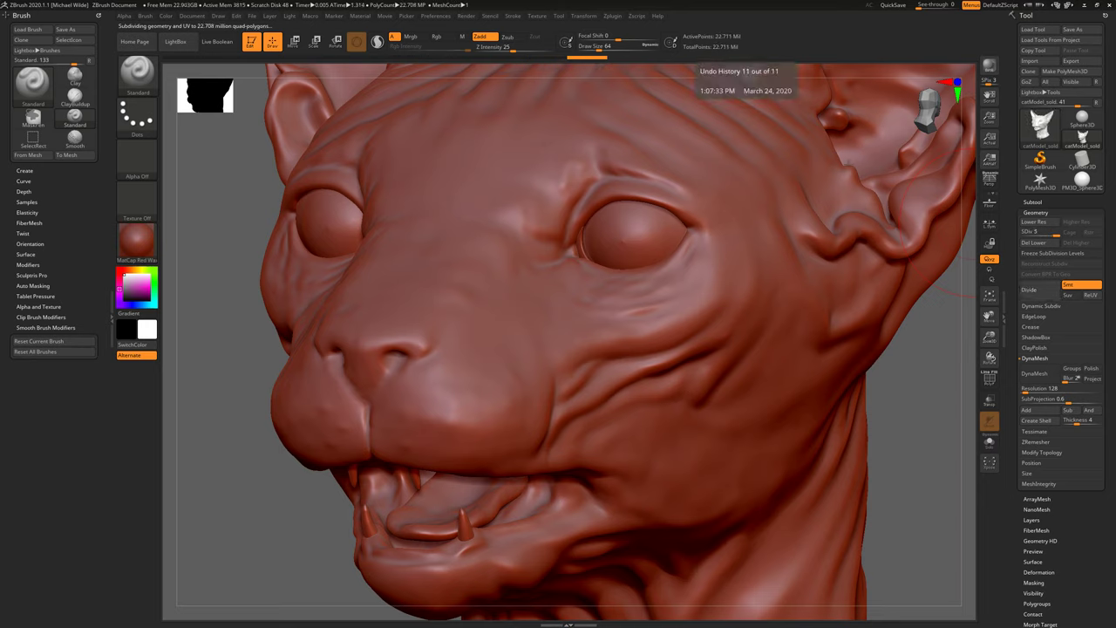
# Step: Try Standard brush strokes over the muzzle and the cheek below the eye, and undo them
pyautogui.moveTo(492, 408)
pyautogui.mouseDown()
pyautogui.moveTo(544, 389)
pyautogui.moveTo(567, 403)
pyautogui.moveTo(693, 256)
pyautogui.mouseUp()
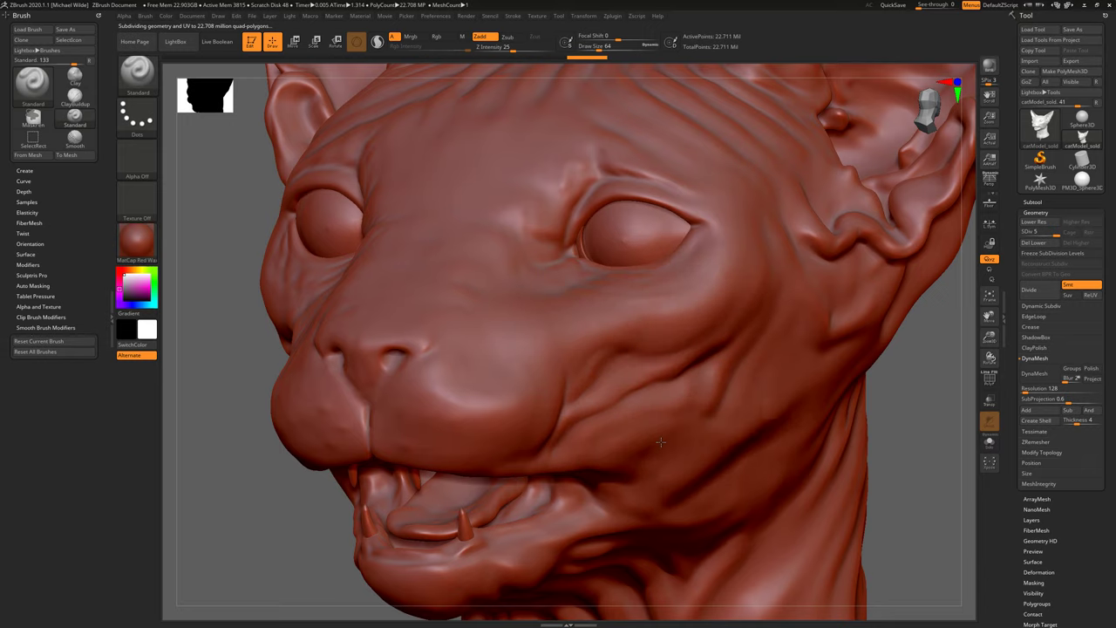
pyautogui.press('ctrl')
pyautogui.keyDown('ctrl'); pyautogui.moveTo(615, 301); pyautogui.dragTo(695, 326); pyautogui.keyUp('ctrl')
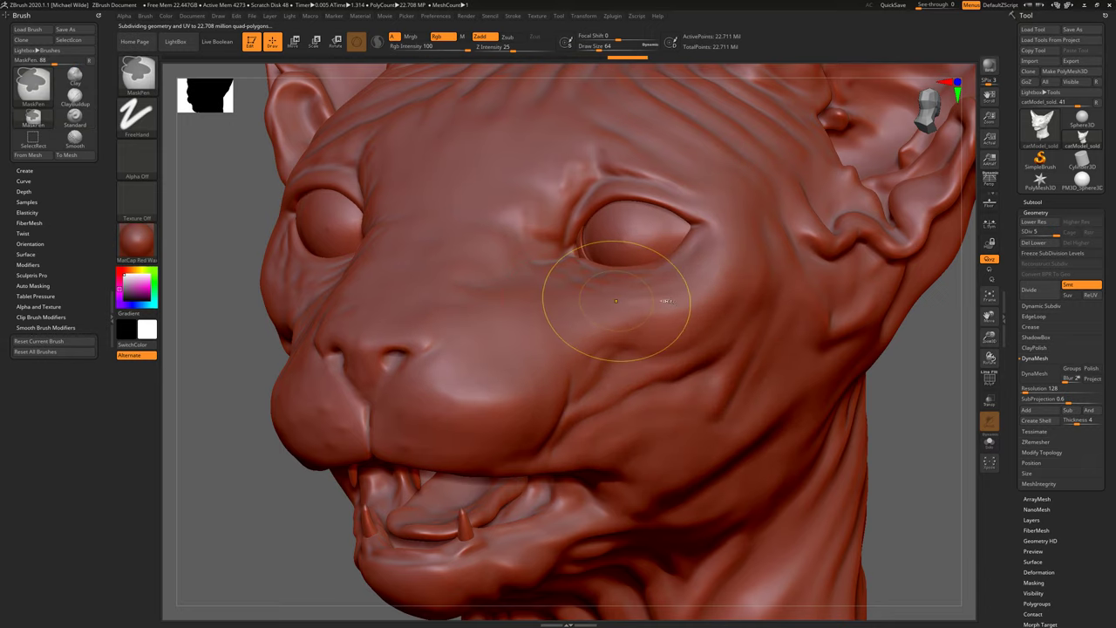
pyautogui.hotkey('ctrl', 'z')
# Step: Switch the cat head through subdivision levels 4, 1 and 5 to compare the surface detail
pyautogui.moveTo(933, 379); pyautogui.dragTo(928, 328)
pyautogui.click(1047, 231)
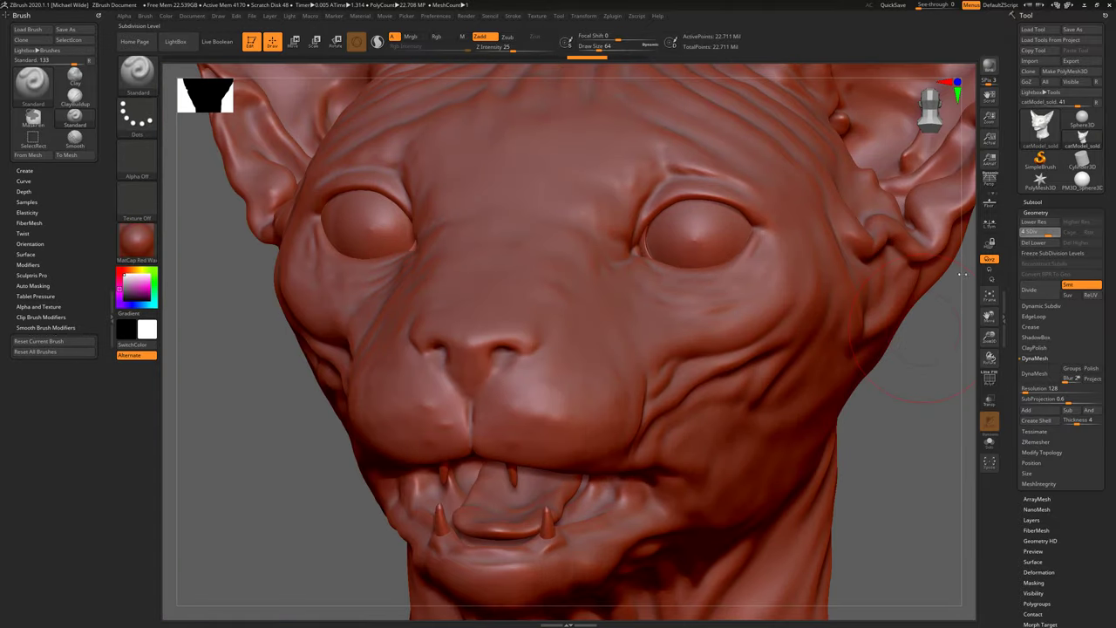
pyautogui.press('f')
pyautogui.keyDown('alt'); pyautogui.moveTo(842, 260); pyautogui.dragTo(777, 266); pyautogui.keyUp('alt')
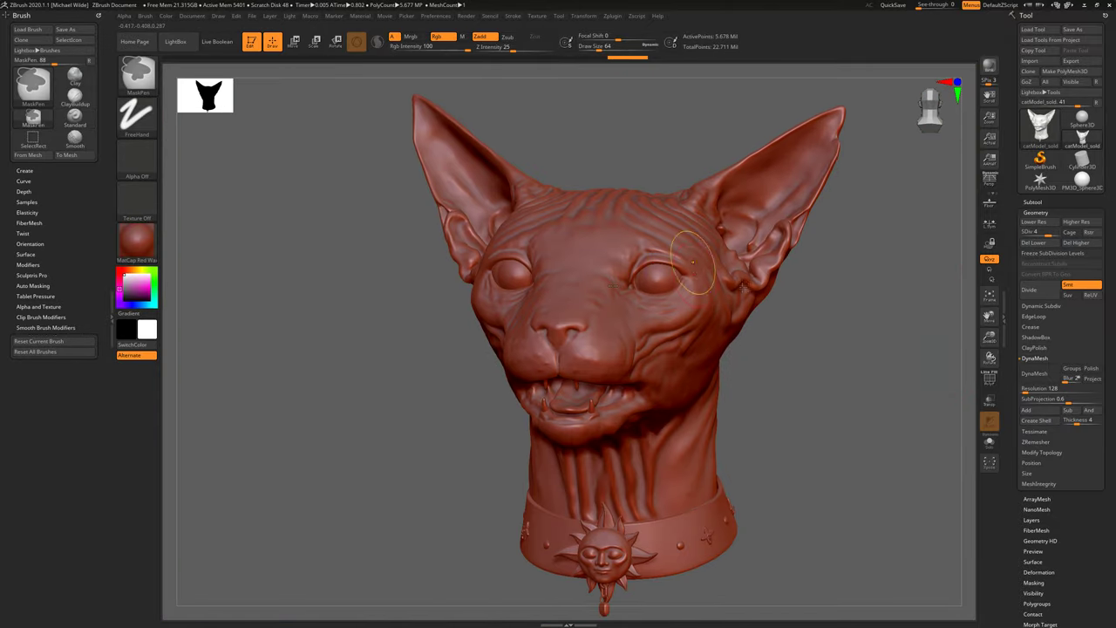
pyautogui.keyDown('ctrl'); pyautogui.moveTo(743, 288); pyautogui.dragTo(767, 348, button='right'); pyautogui.keyUp('ctrl')
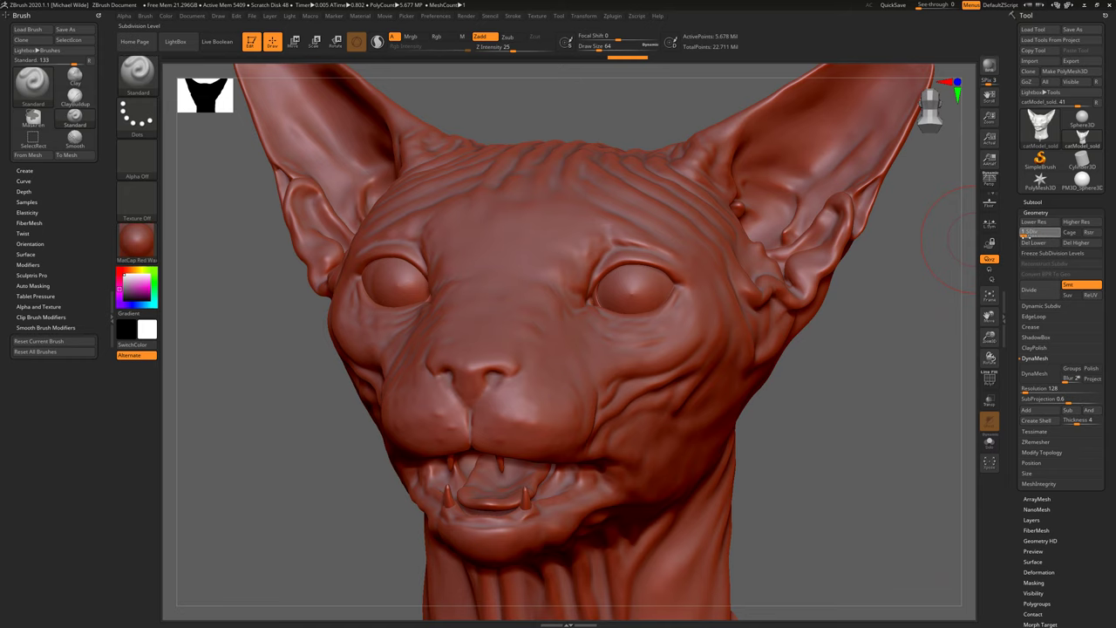
pyautogui.click(1053, 232)
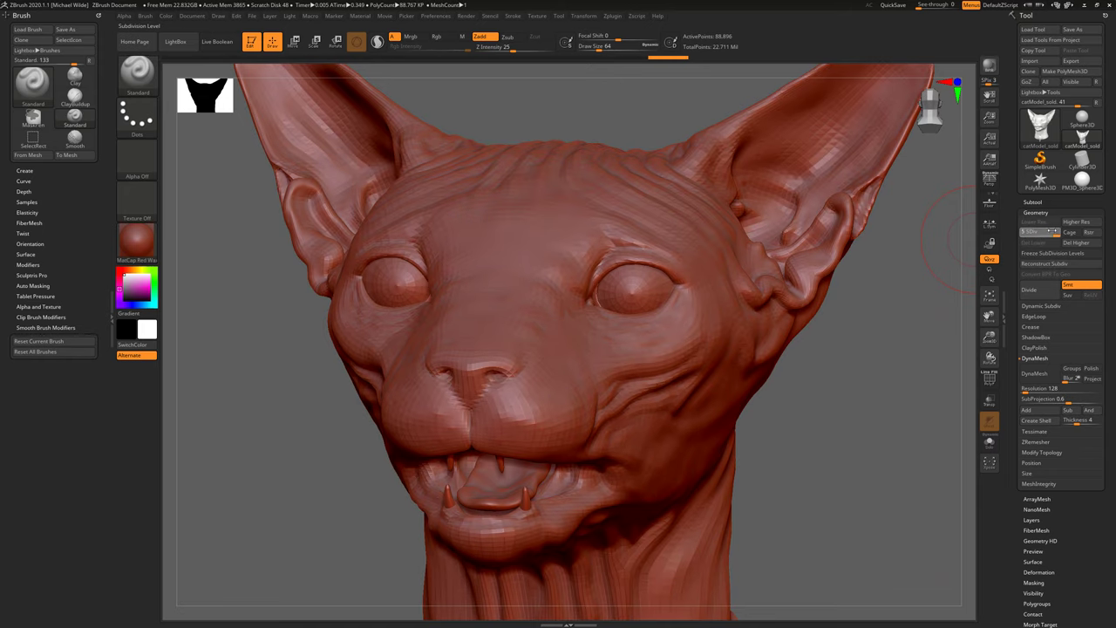
pyautogui.click(1054, 232)
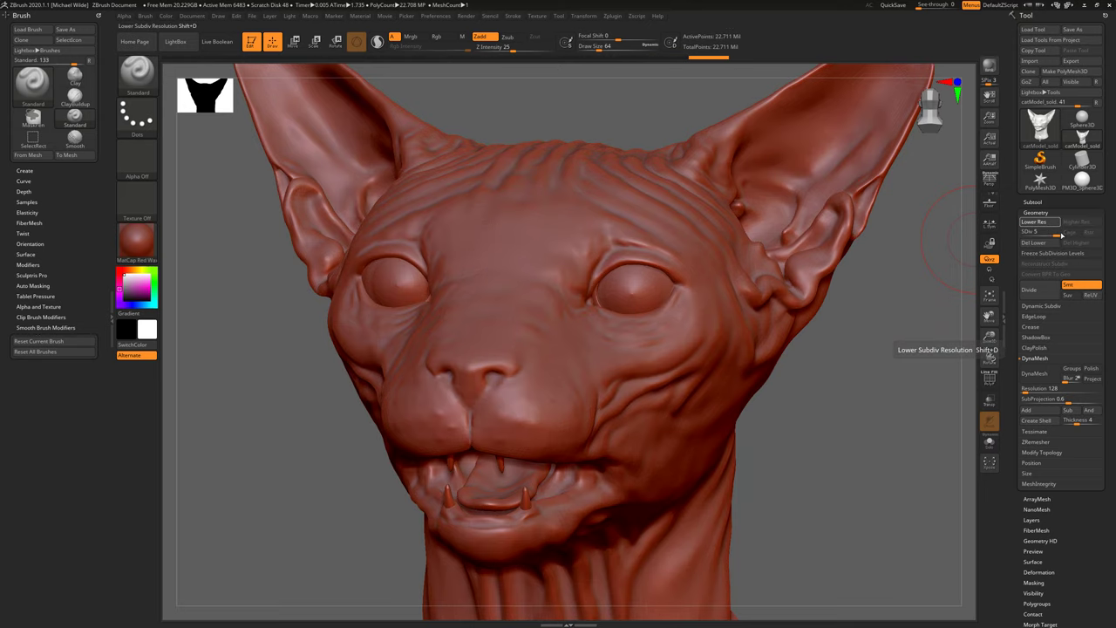
# Step: Lower the cat head to subdivision level 4 and delete the higher level
pyautogui.hotkey('shift', 'd')
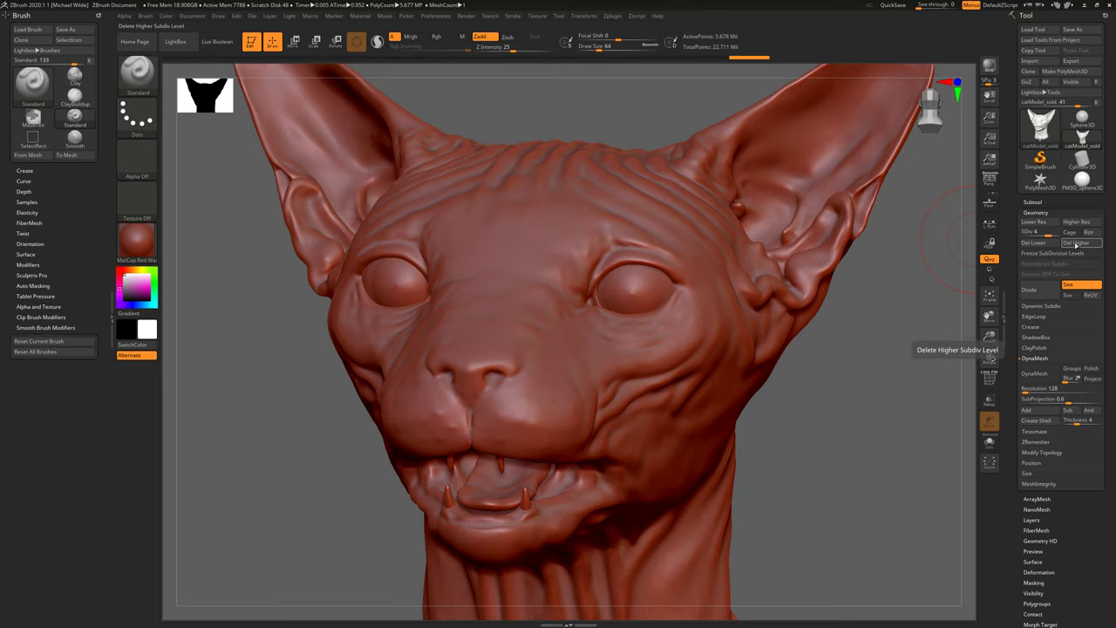
pyautogui.click(1076, 246)
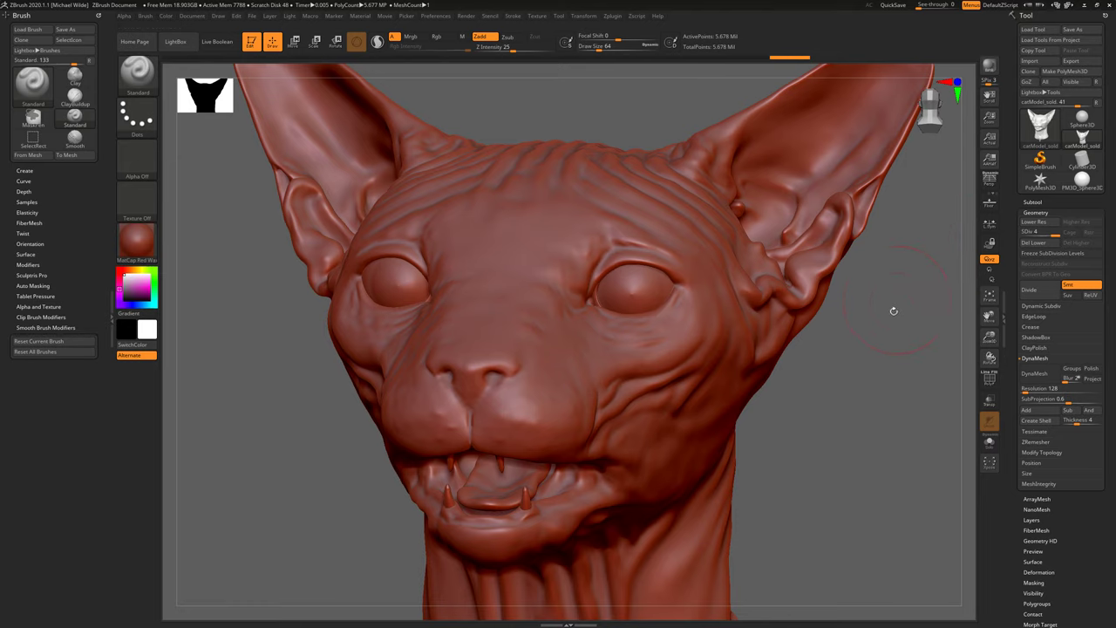
pyautogui.moveTo(894, 312)
pyautogui.mouseDown()
pyautogui.moveTo(881, 309)
pyautogui.moveTo(906, 310)
pyautogui.moveTo(894, 306)
pyautogui.mouseUp()
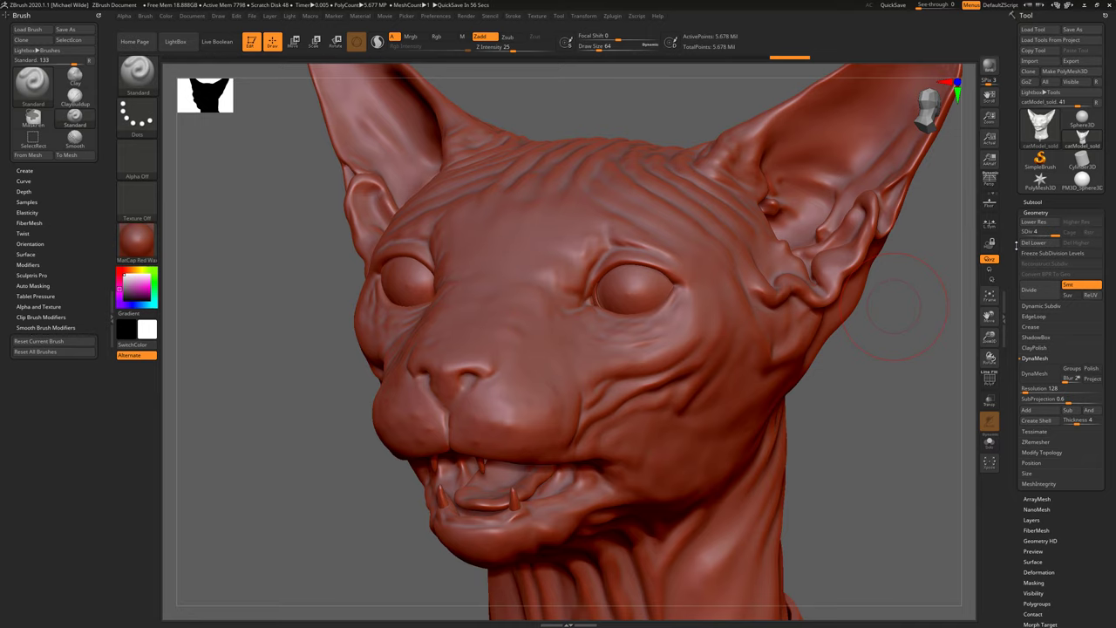
pyautogui.keyDown('alt'); pyautogui.moveTo(954, 375); pyautogui.dragTo(956, 349); pyautogui.keyUp('alt')
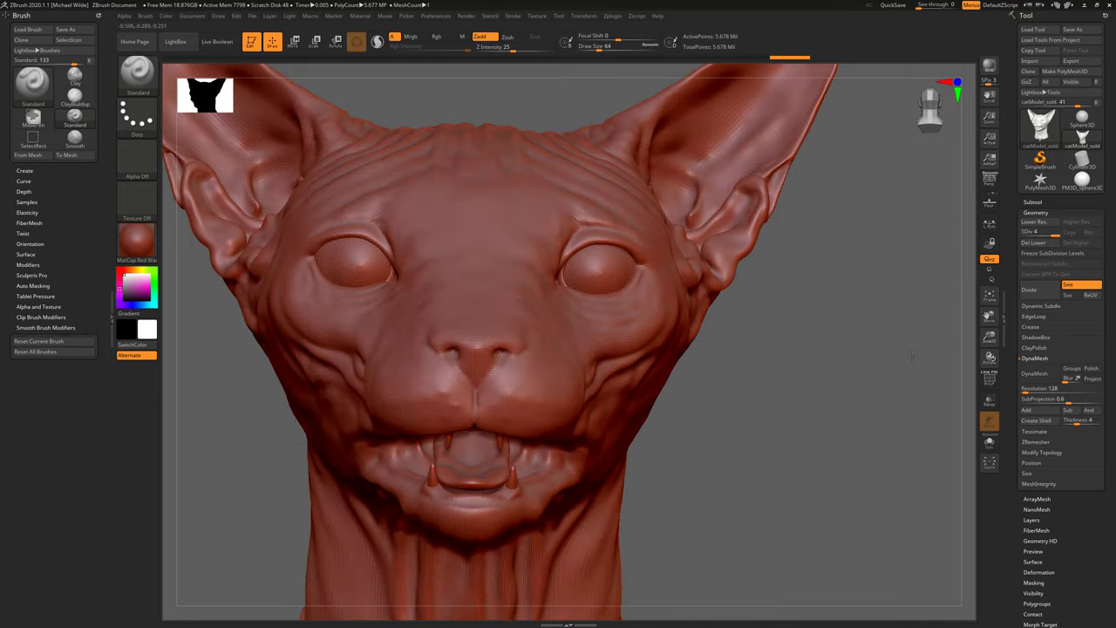
# Step: Try a Standard brush stroke between the nose bridge and the eye, and undo it
pyautogui.moveTo(811, 354)
pyautogui.keyDown('alt'); pyautogui.mouseDown()
pyautogui.moveTo(886, 331)
pyautogui.moveTo(870, 334)
pyautogui.mouseUp(); pyautogui.keyUp('alt')
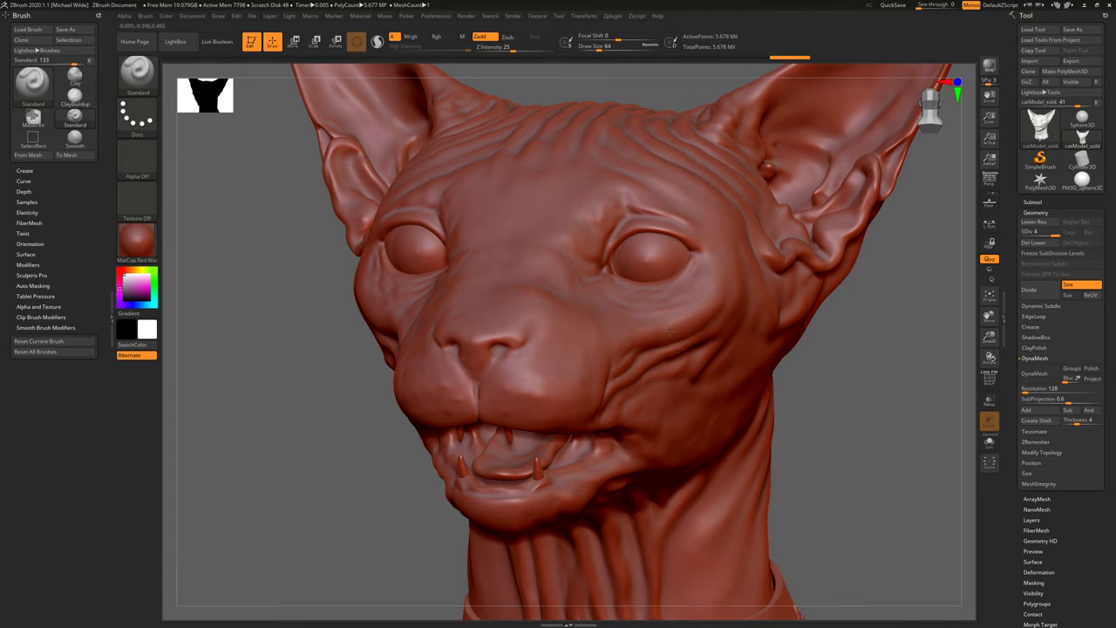
pyautogui.moveTo(874, 377); pyautogui.dragTo(590, 323)
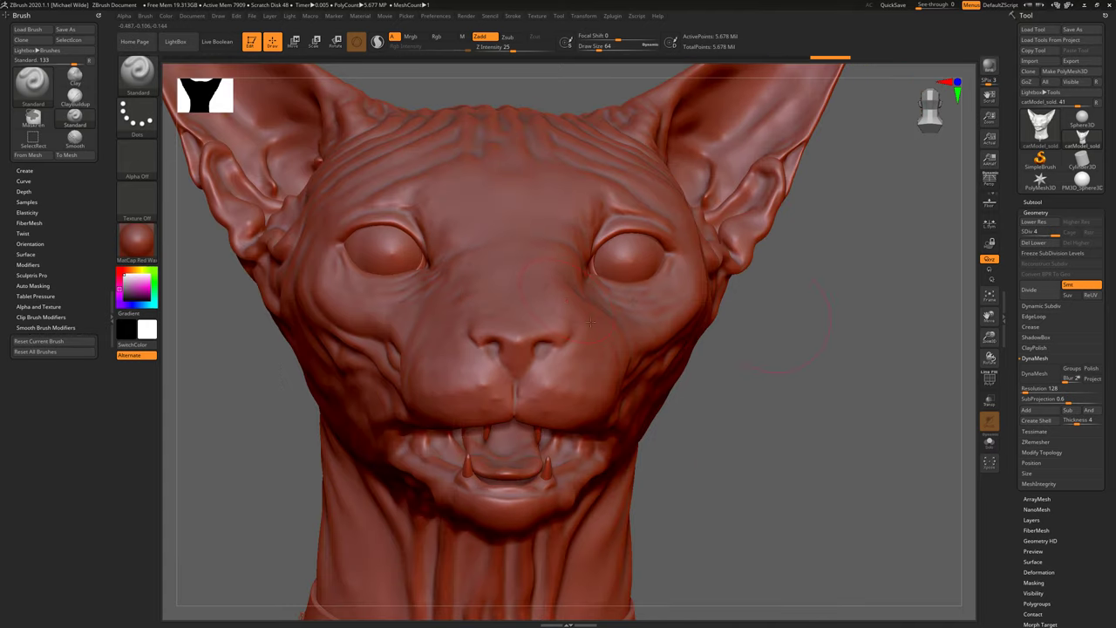
pyautogui.moveTo(758, 341); pyautogui.dragTo(597, 296)
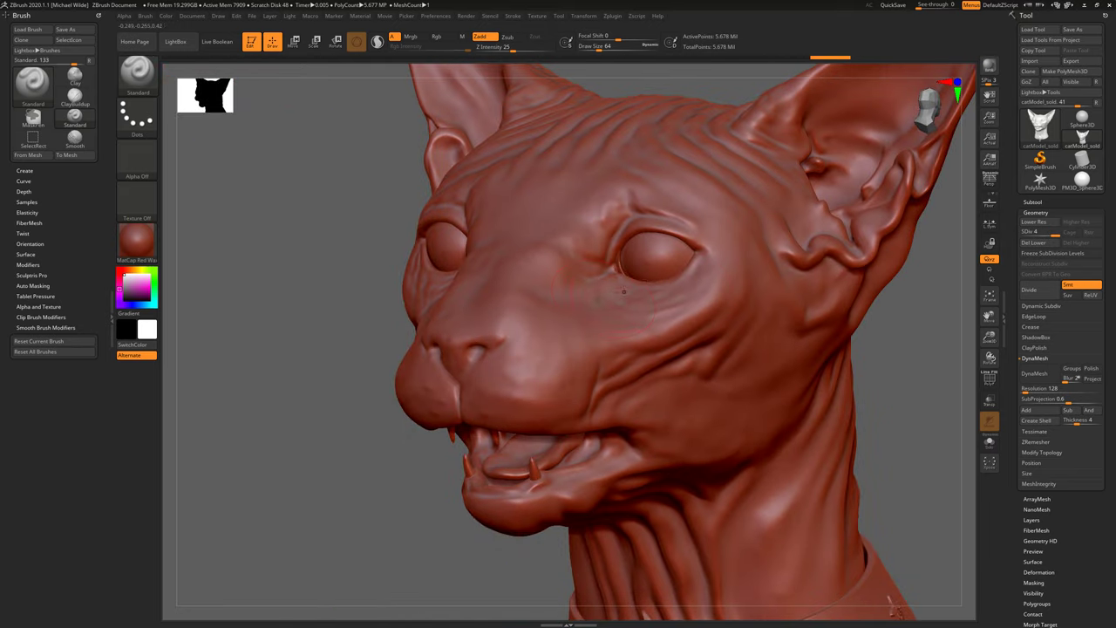
pyautogui.press('ctrl')
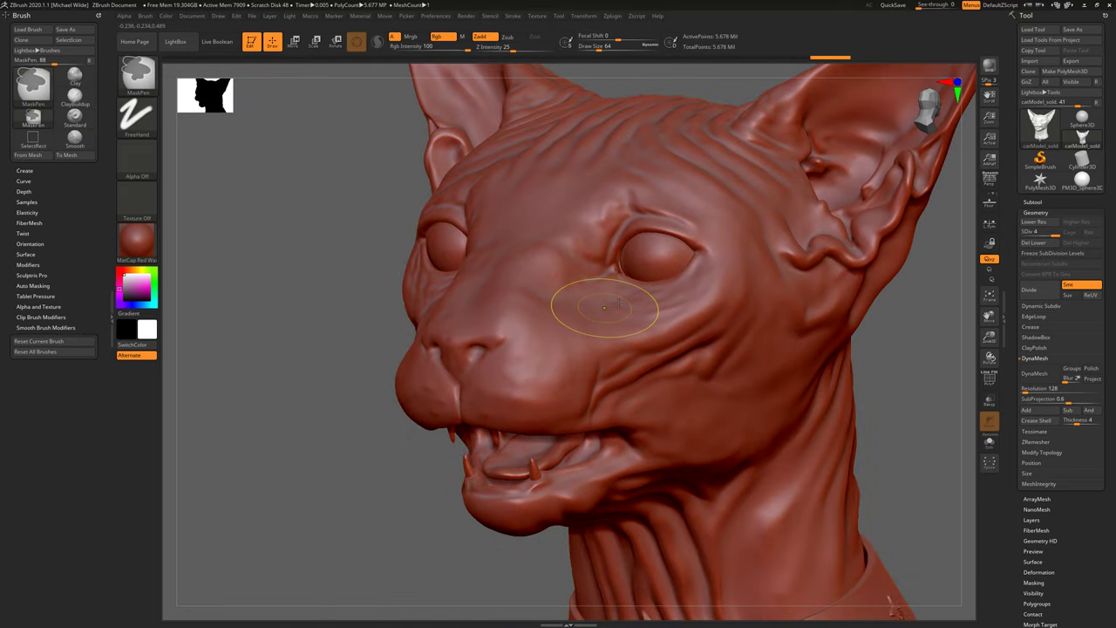
pyautogui.moveTo(586, 221)
pyautogui.mouseDown()
pyautogui.moveTo(556, 305)
pyautogui.moveTo(564, 333)
pyautogui.mouseUp()
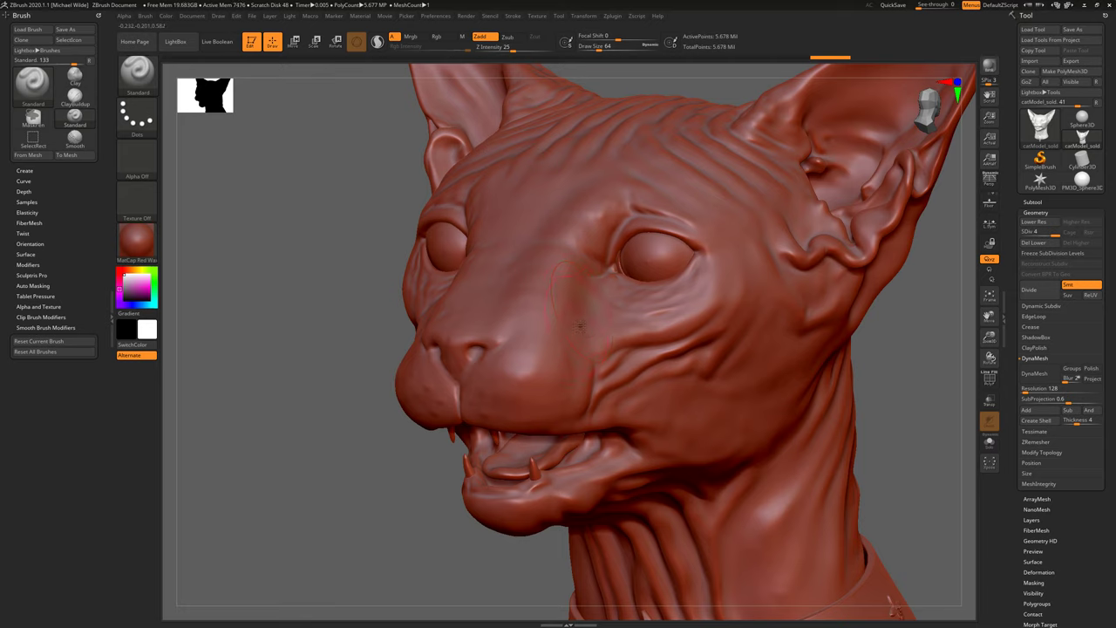
pyautogui.hotkey('ctrl', 'z')
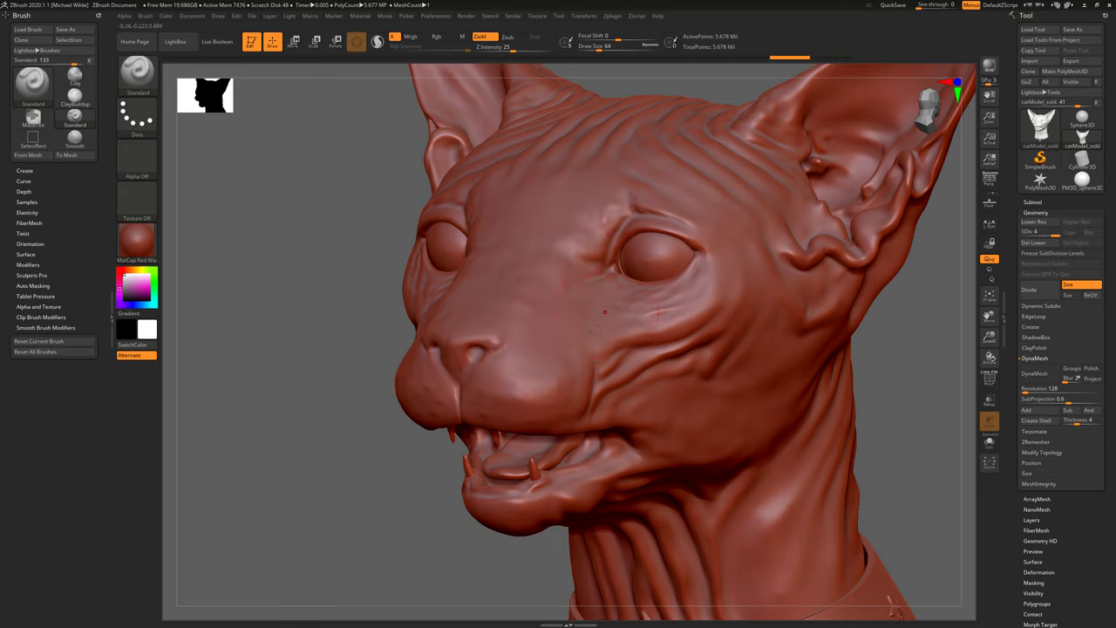
# Step: Try carving the surface inward beside the muzzle with the inverted Standard brush, and undo it
pyautogui.moveTo(586, 338)
pyautogui.keyDown('alt'); pyautogui.mouseDown()
pyautogui.moveTo(672, 314)
pyautogui.moveTo(575, 343)
pyautogui.mouseUp(); pyautogui.keyUp('alt')
pyautogui.moveTo(913, 326)
pyautogui.mouseDown()
pyautogui.moveTo(941, 329)
pyautogui.moveTo(874, 322)
pyautogui.mouseUp()
pyautogui.hotkey('ctrl', 'z')
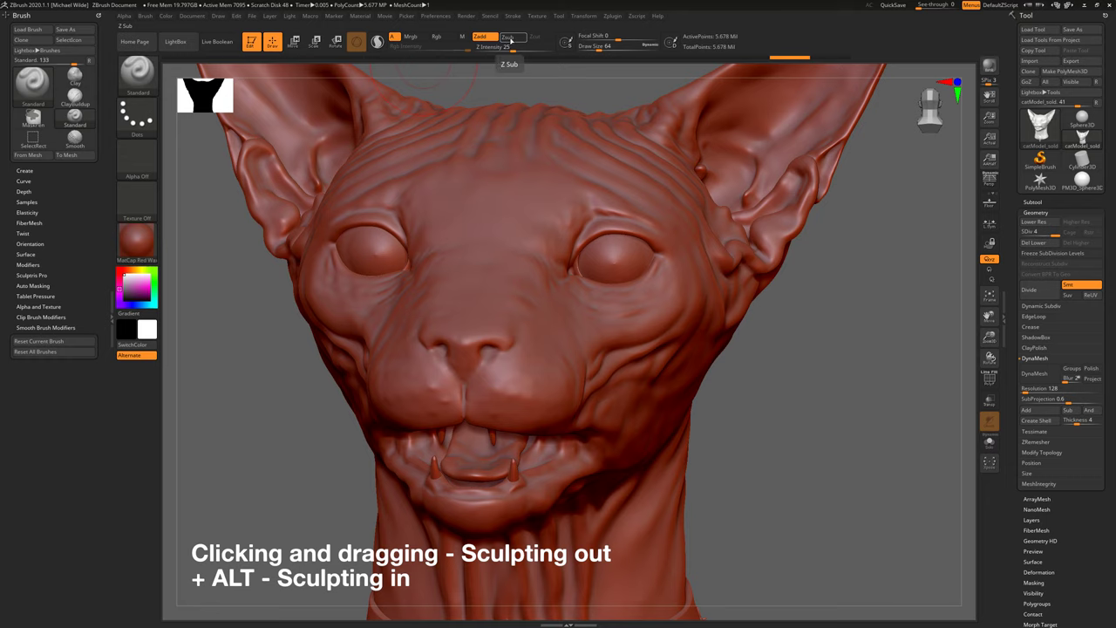
# Step: Try the Standard brush in Zsub mode, return it to Zadd, and test it over the muzzle and cheek
pyautogui.click(510, 37)
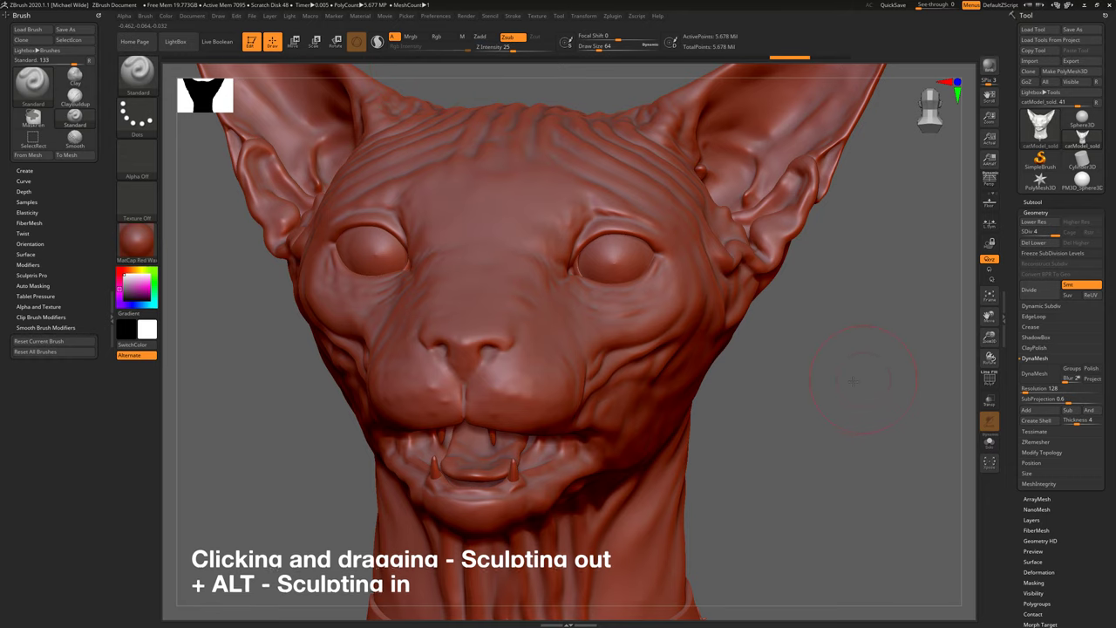
pyautogui.moveTo(858, 366)
pyautogui.mouseDown()
pyautogui.moveTo(331, 322)
pyautogui.moveTo(523, 309)
pyautogui.moveTo(543, 277)
pyautogui.moveTo(514, 384)
pyautogui.moveTo(558, 402)
pyautogui.mouseUp()
pyautogui.click(480, 36)
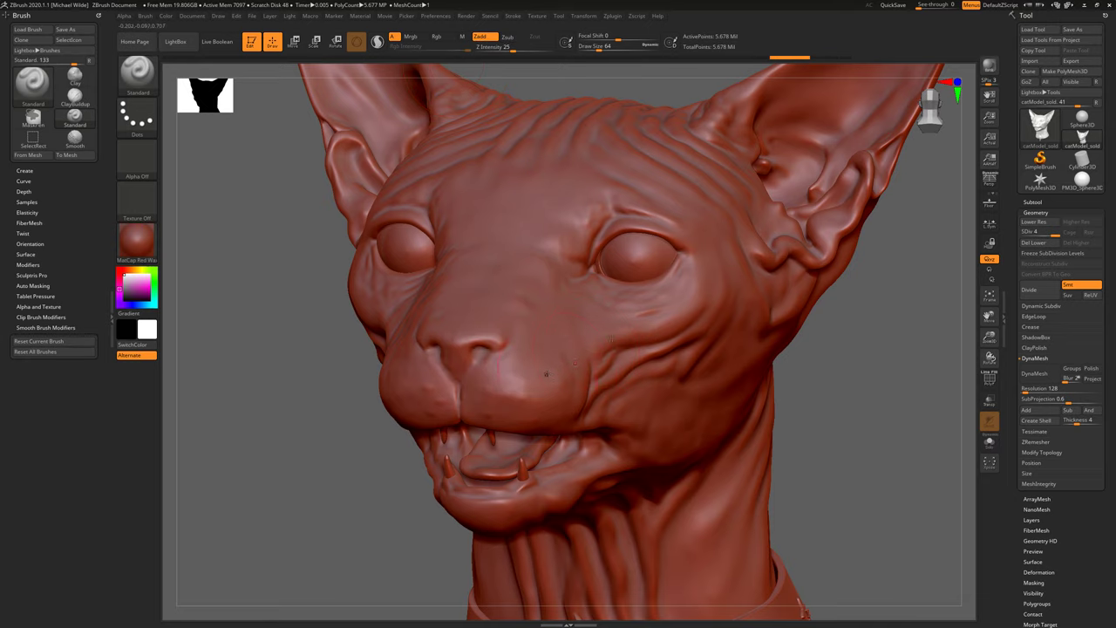
pyautogui.moveTo(546, 374)
pyautogui.mouseDown()
pyautogui.moveTo(655, 312)
pyautogui.moveTo(671, 316)
pyautogui.mouseUp()
# Step: Lower the cat head to subdivision level 2 and smooth away the wrinkles beside the muzzle
pyautogui.moveTo(840, 349)
pyautogui.mouseDown()
pyautogui.moveTo(853, 351)
pyautogui.moveTo(827, 356)
pyautogui.moveTo(802, 334)
pyautogui.mouseUp()
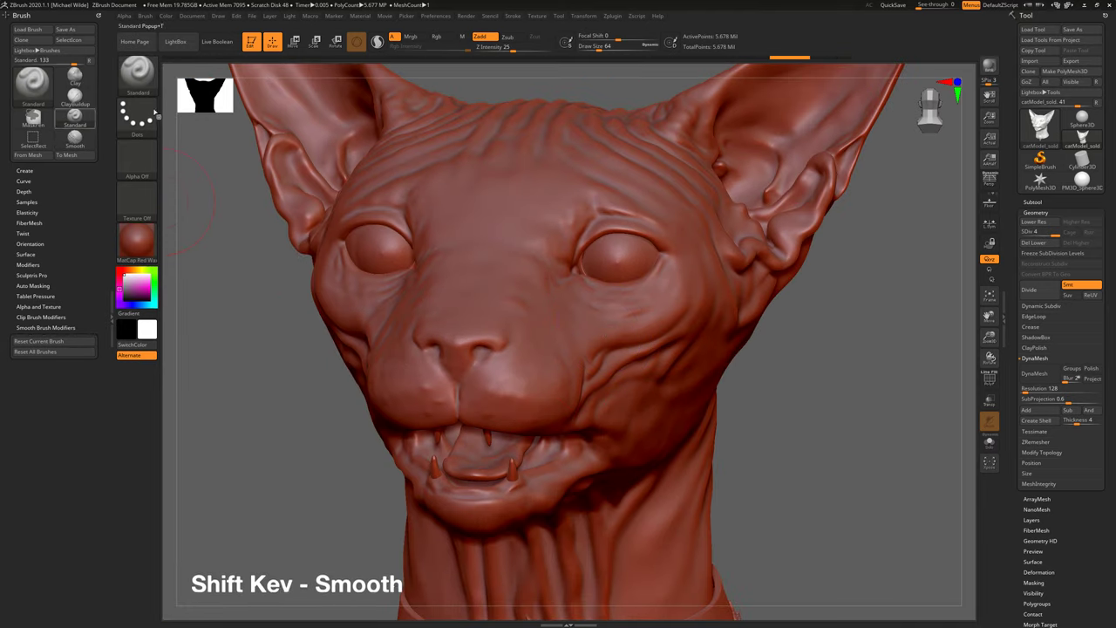
pyautogui.press('shift')
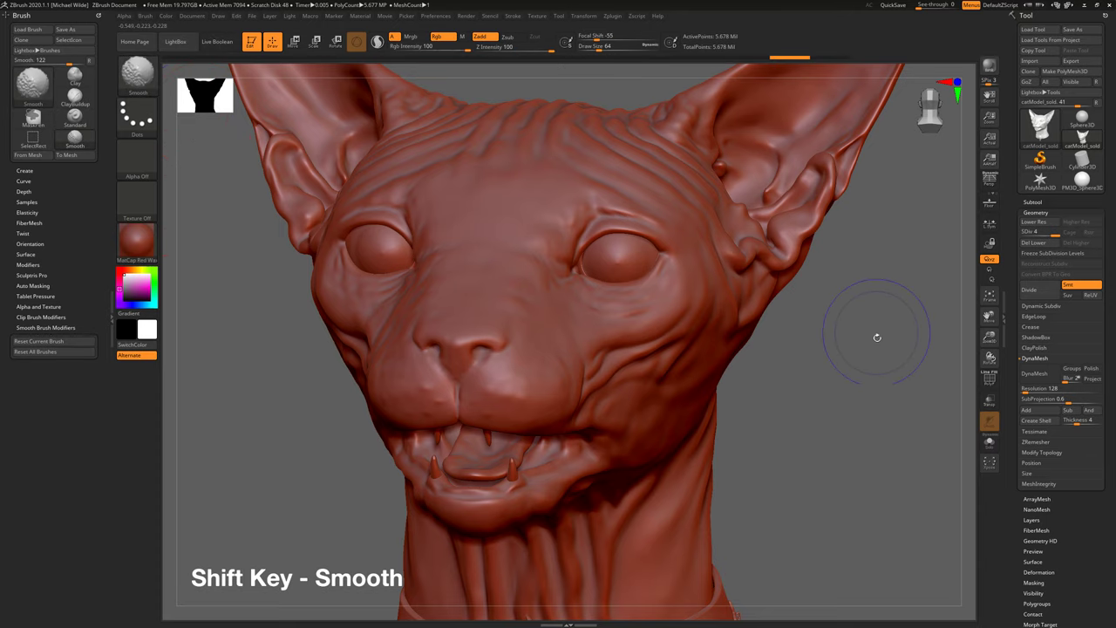
pyautogui.moveTo(877, 337); pyautogui.dragTo(618, 380)
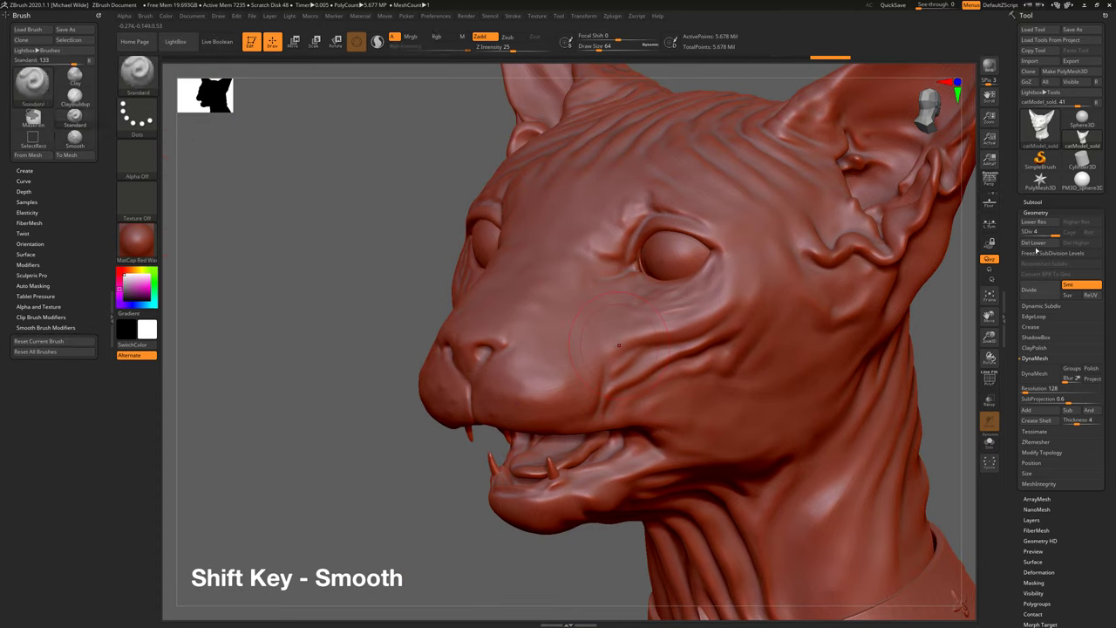
pyautogui.click(1028, 232)
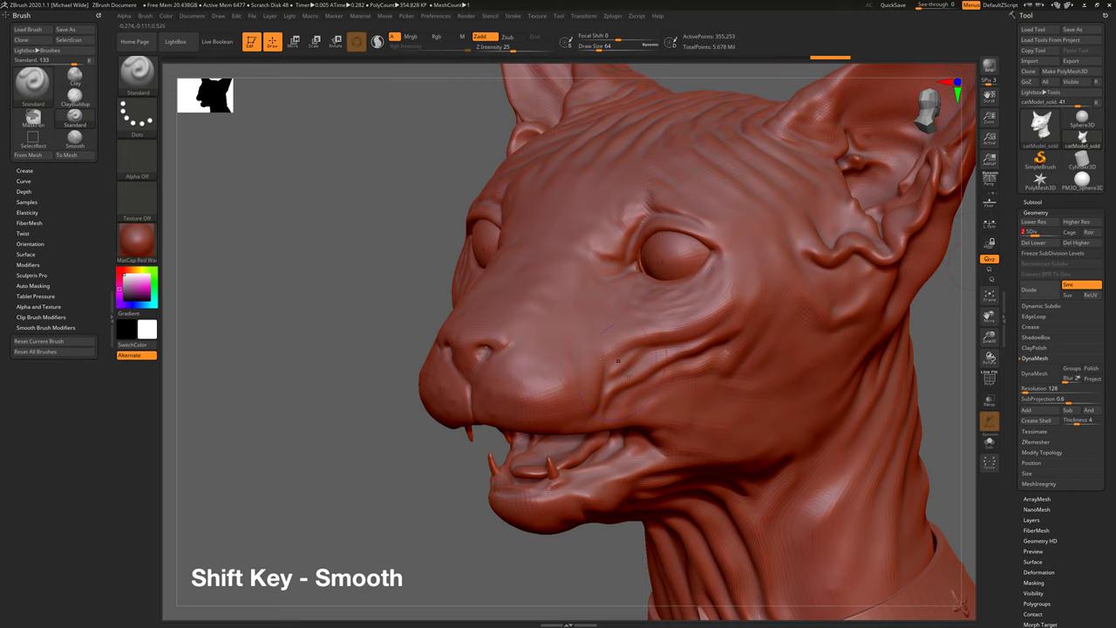
pyautogui.keyDown('shift'); pyautogui.moveTo(711, 338); pyautogui.dragTo(607, 400); pyautogui.keyUp('shift')
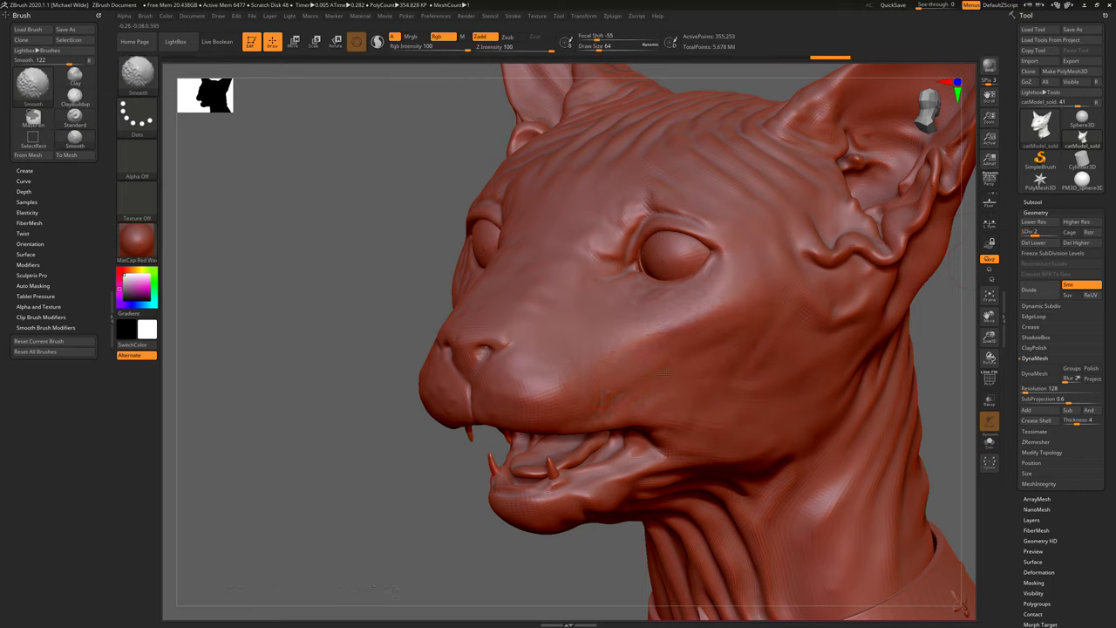
# Step: Raise the cat head back to subdivision level 4 to inspect the smoothed cheek, and undo the smoothing
pyautogui.press('d')
pyautogui.press('d')
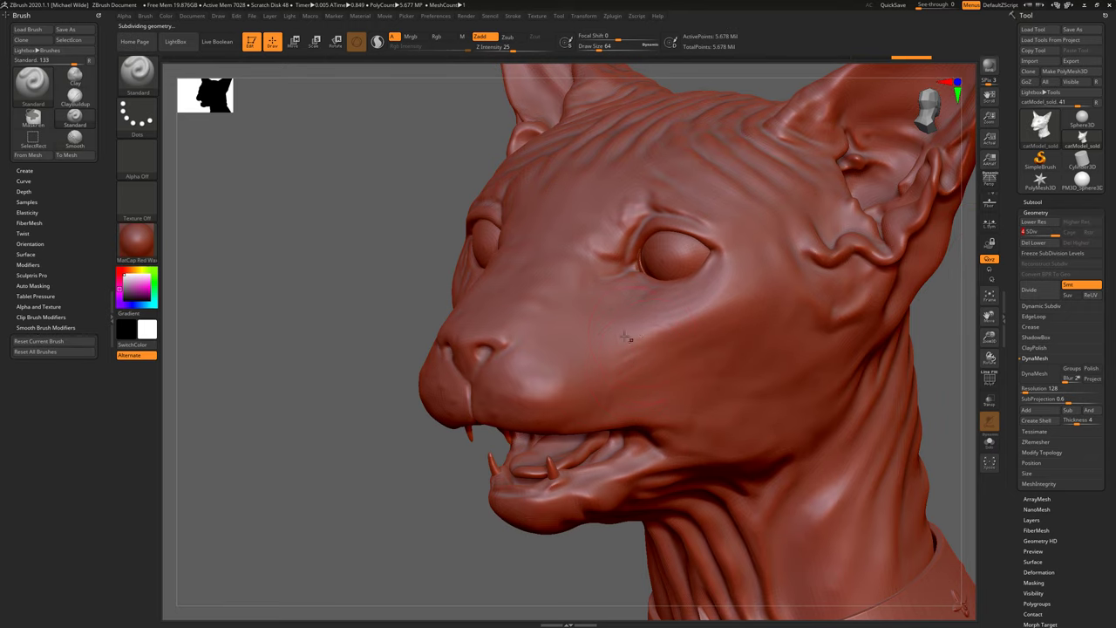
pyautogui.keyDown('ctrl'); pyautogui.moveTo(633, 360); pyautogui.dragTo(613, 343, button='right'); pyautogui.keyUp('ctrl')
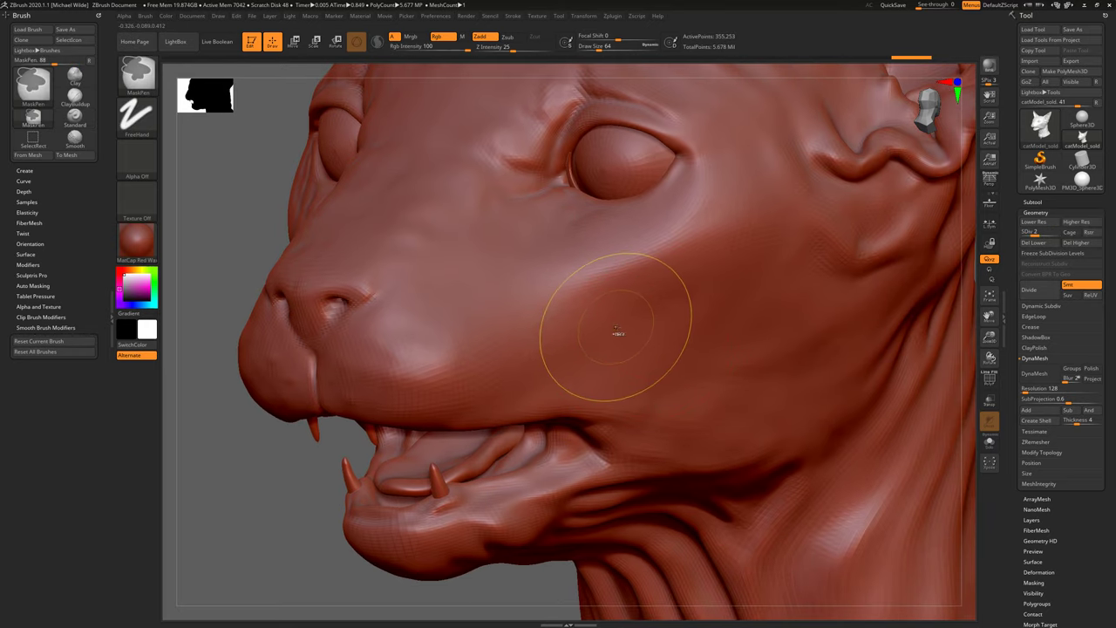
pyautogui.hotkey('ctrl', 'z')
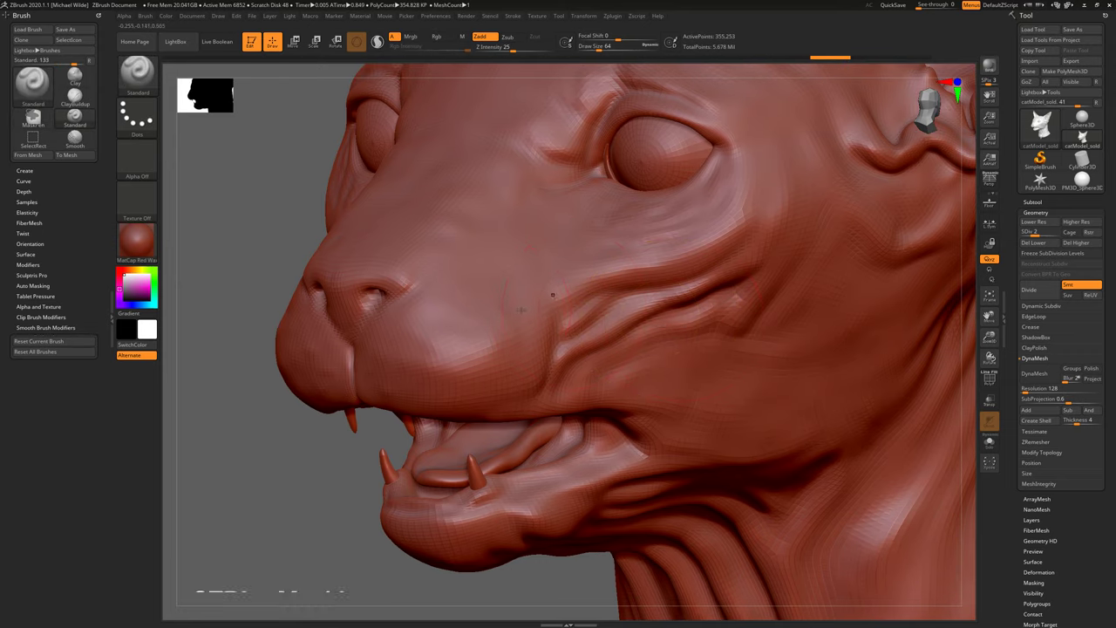
# Step: Paint a mask over the cheek wrinkles with the MaskPen brush, and clear the mask
pyautogui.press('ctrl')
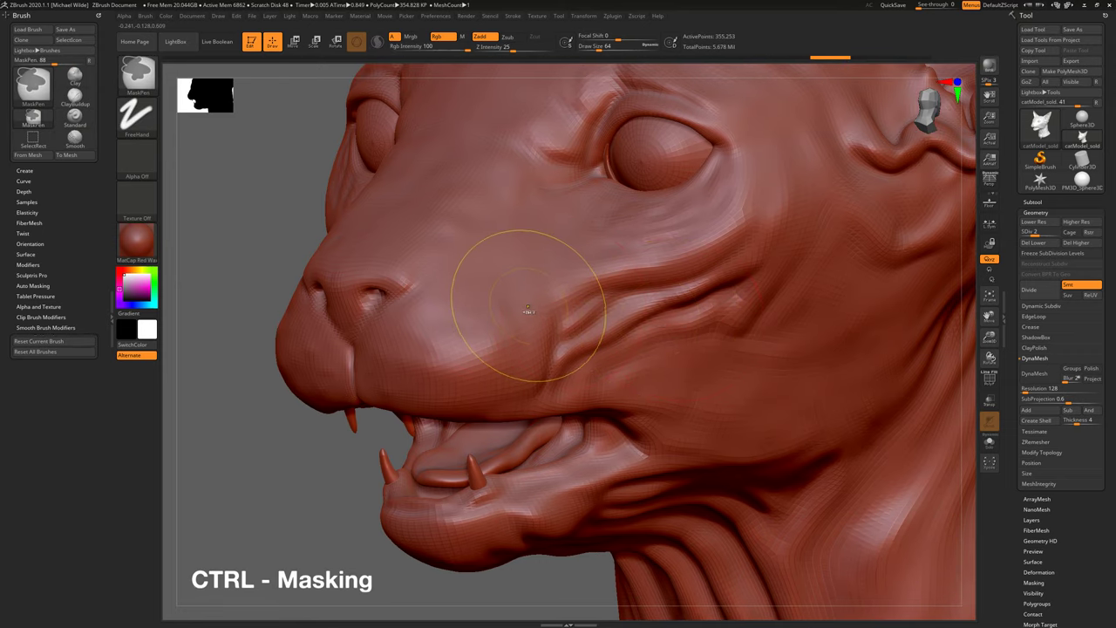
pyautogui.moveTo(554, 331)
pyautogui.keyDown('ctrl'); pyautogui.mouseDown()
pyautogui.moveTo(488, 313)
pyautogui.moveTo(671, 261)
pyautogui.moveTo(663, 288)
pyautogui.mouseUp(); pyautogui.keyUp('ctrl')
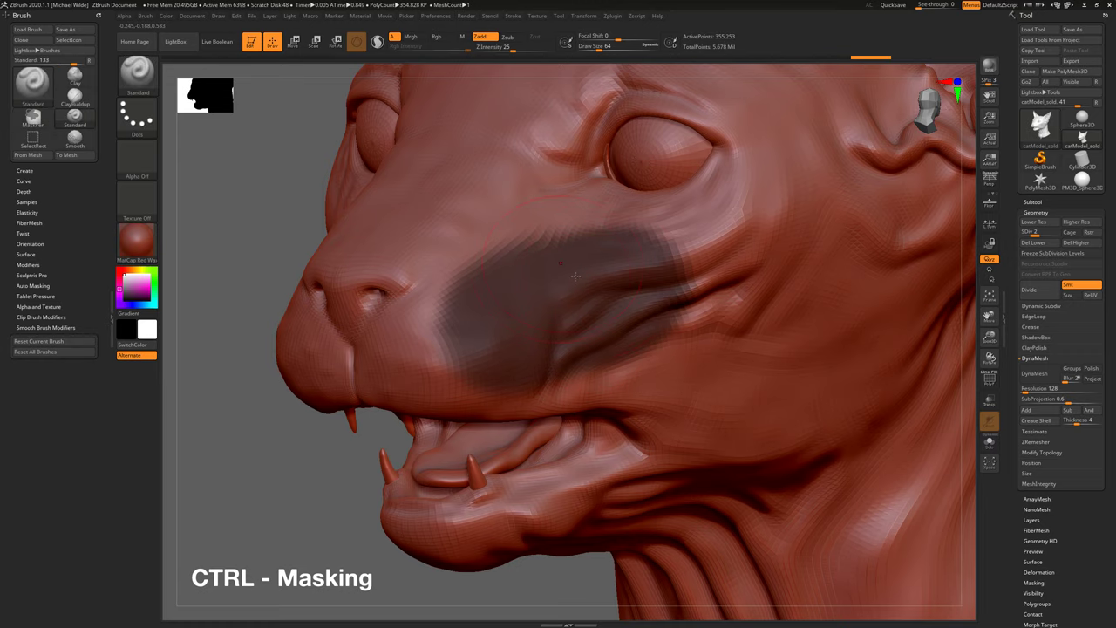
pyautogui.keyDown('alt'); pyautogui.moveTo(634, 277); pyautogui.dragTo(589, 286, button='right'); pyautogui.keyUp('alt')
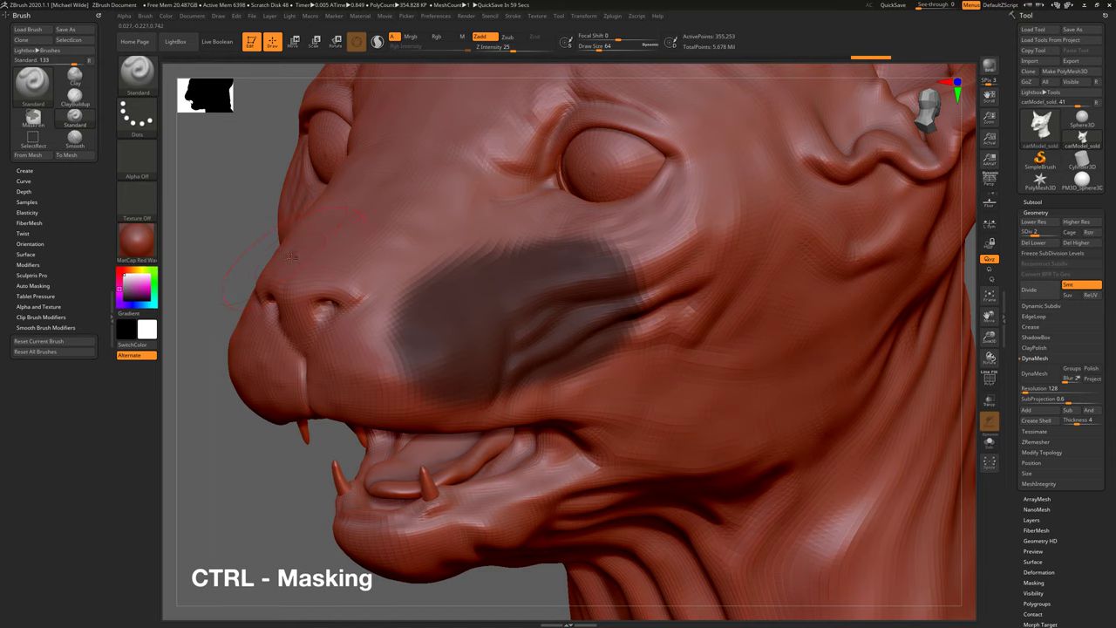
pyautogui.keyDown('ctrl'); pyautogui.moveTo(249, 236); pyautogui.dragTo(478, 258); pyautogui.keyUp('ctrl')
pyautogui.moveTo(478, 258); pyautogui.dragTo(765, 283, button='right')
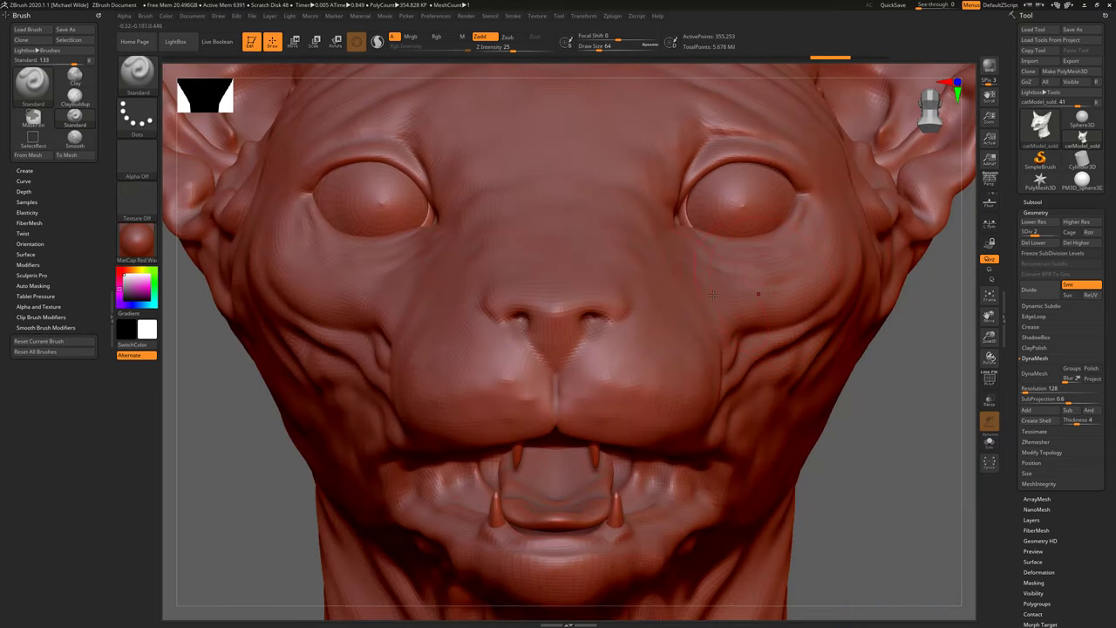
# Step: Try toggling symmetry for sculpting on the cat's face, and undo the test stroke
pyautogui.press('x')
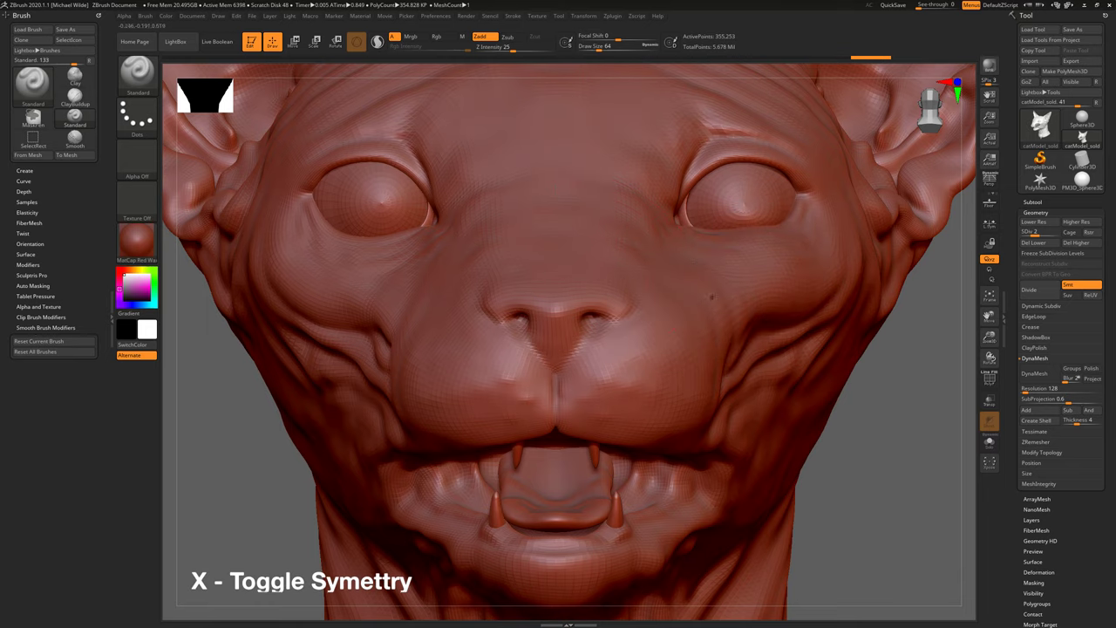
pyautogui.hotkey('ctrl', 'z')
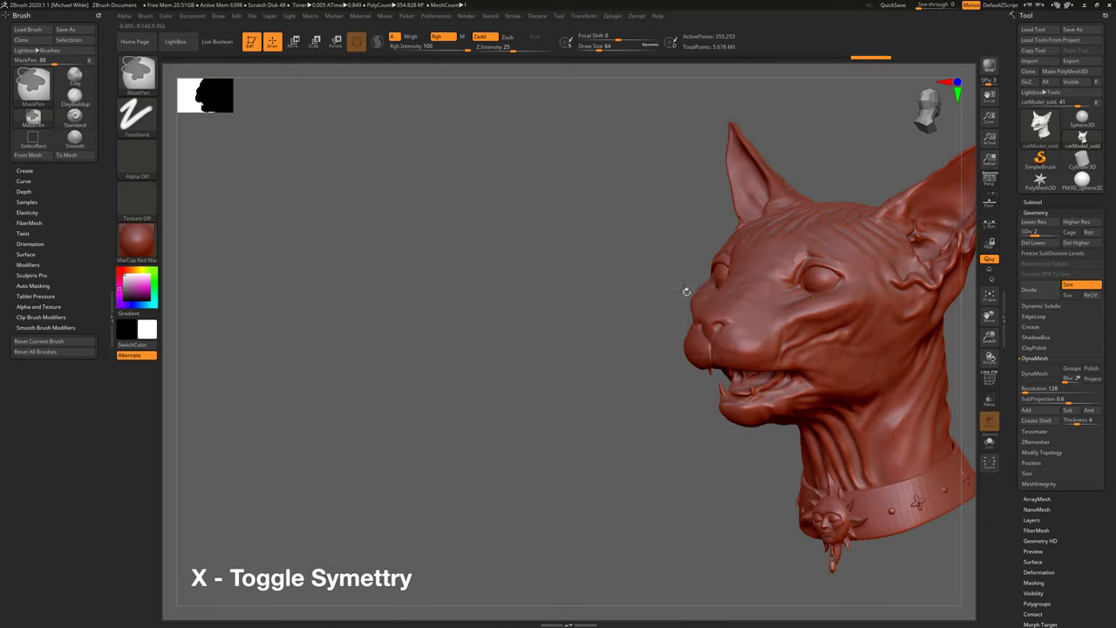
pyautogui.moveTo(686, 291)
pyautogui.keyDown('ctrl'); pyautogui.mouseDown(button='right')
pyautogui.moveTo(680, 284)
pyautogui.moveTo(698, 274)
pyautogui.moveTo(579, 280)
pyautogui.mouseUp(button='right'); pyautogui.keyUp('ctrl')
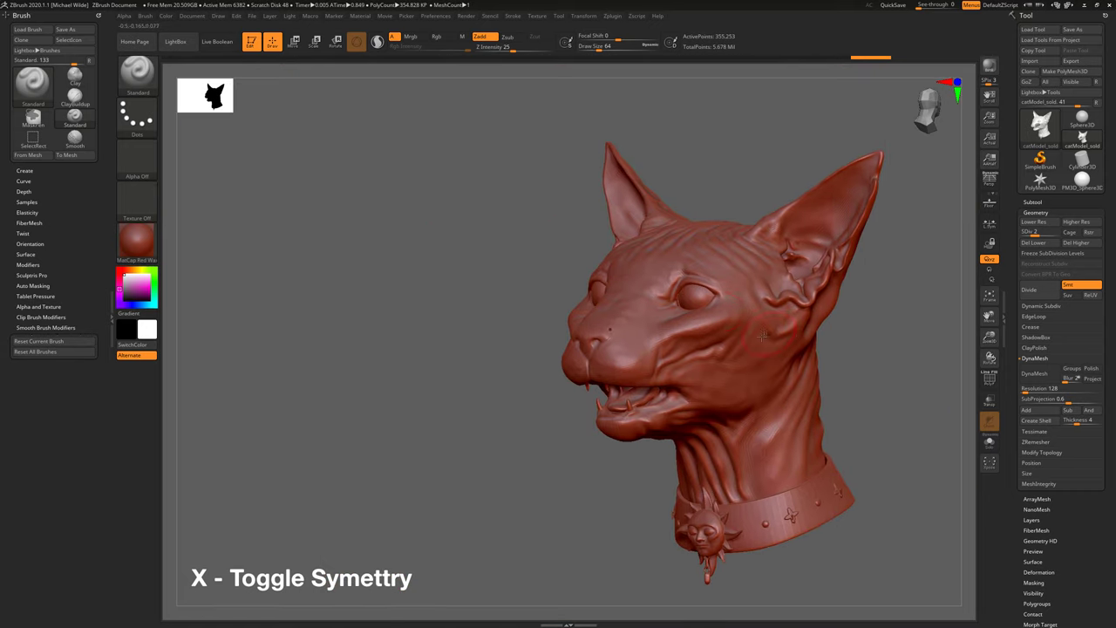
pyautogui.moveTo(792, 416)
pyautogui.mouseDown(button='right')
pyautogui.moveTo(861, 381)
pyautogui.moveTo(874, 356)
pyautogui.moveTo(842, 324)
pyautogui.moveTo(800, 324)
pyautogui.moveTo(842, 343)
pyautogui.moveTo(870, 305)
pyautogui.moveTo(907, 306)
pyautogui.mouseUp(button='right')
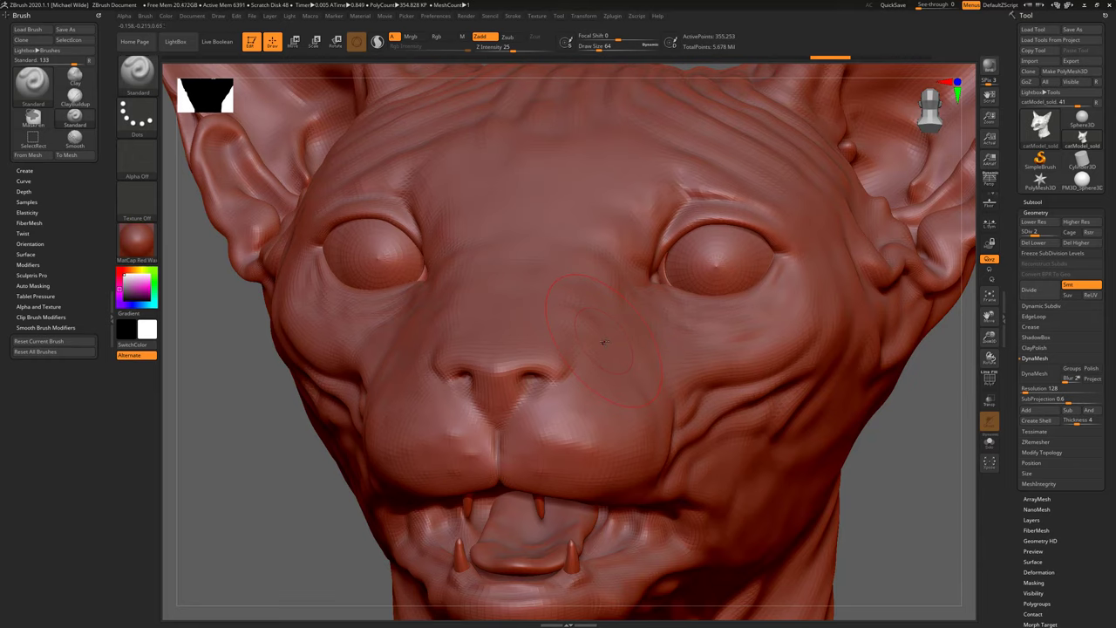
# Step: Toggle LazyMouse and try Standard brush strokes around the nose bridge and cheek, undoing each one
pyautogui.press('l')
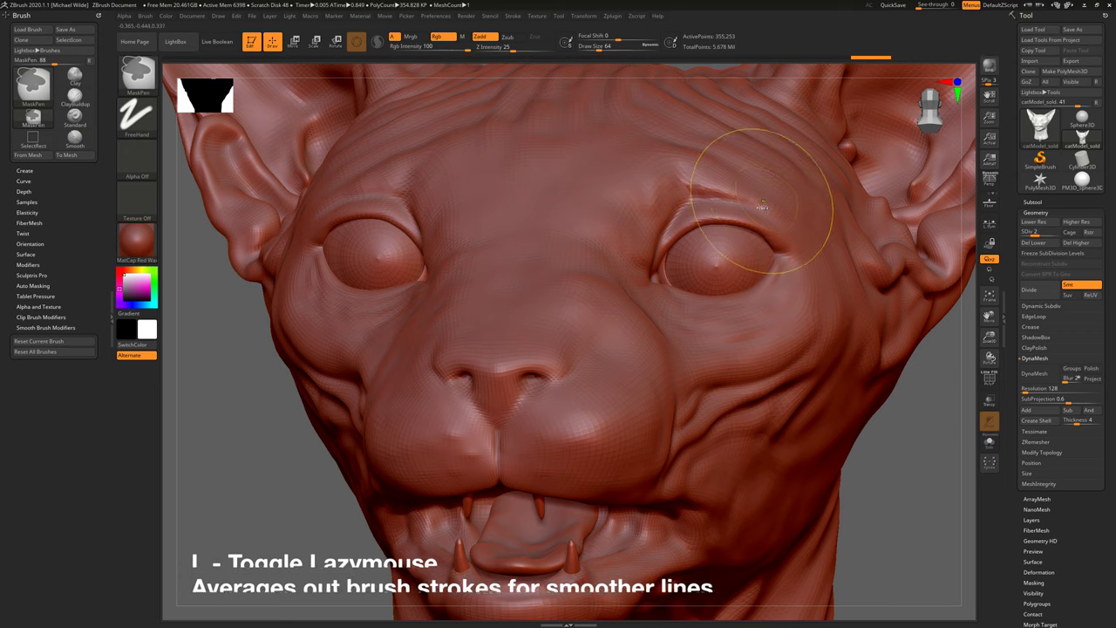
pyautogui.hotkey('ctrl', 'z')
pyautogui.moveTo(567, 276)
pyautogui.mouseDown()
pyautogui.moveTo(612, 344)
pyautogui.moveTo(726, 350)
pyautogui.moveTo(704, 218)
pyautogui.moveTo(584, 269)
pyautogui.mouseUp()
pyautogui.hotkey('ctrl', 'z')
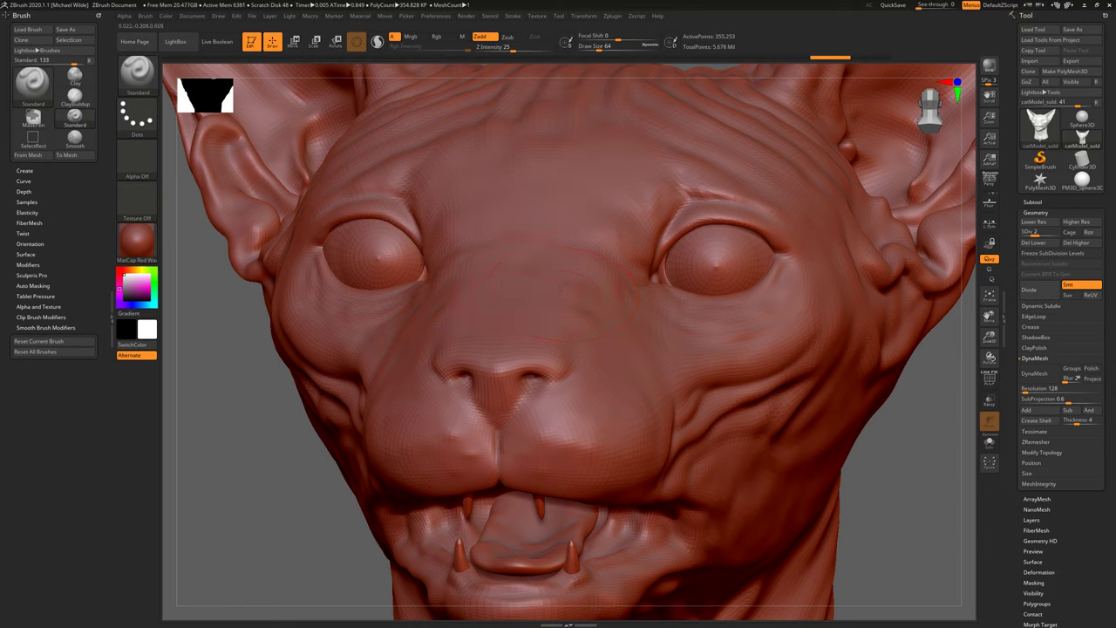
pyautogui.moveTo(575, 309)
pyautogui.mouseDown()
pyautogui.moveTo(599, 359)
pyautogui.moveTo(793, 362)
pyautogui.moveTo(793, 335)
pyautogui.mouseUp()
pyautogui.hotkey('ctrl', 'z')
# Step: Examine the Lazy Mouse stroke settings, including LazyStep and LazyRadius
pyautogui.click(515, 17)
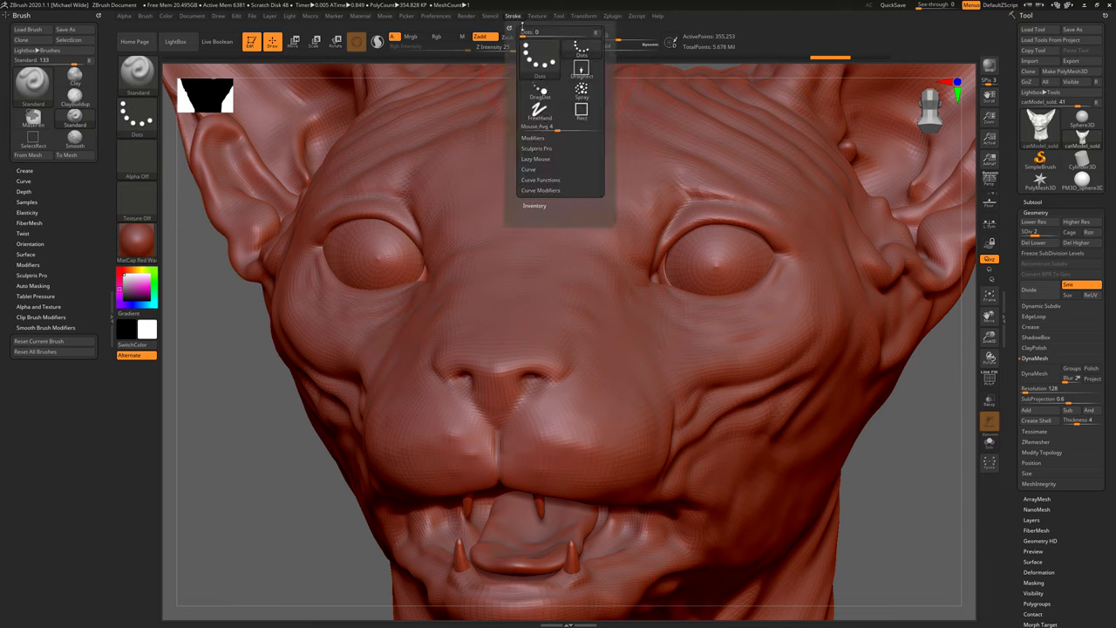
pyautogui.click(535, 159)
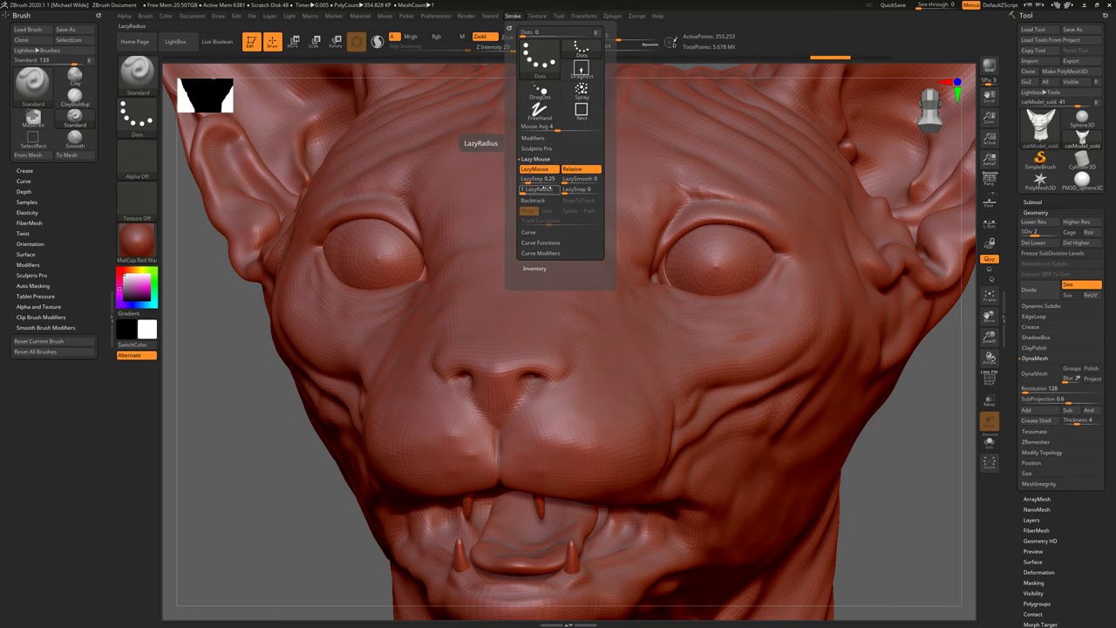
pyautogui.moveTo(924, 445)
pyautogui.mouseDown()
pyautogui.moveTo(933, 488)
pyautogui.moveTo(897, 423)
pyautogui.mouseUp()
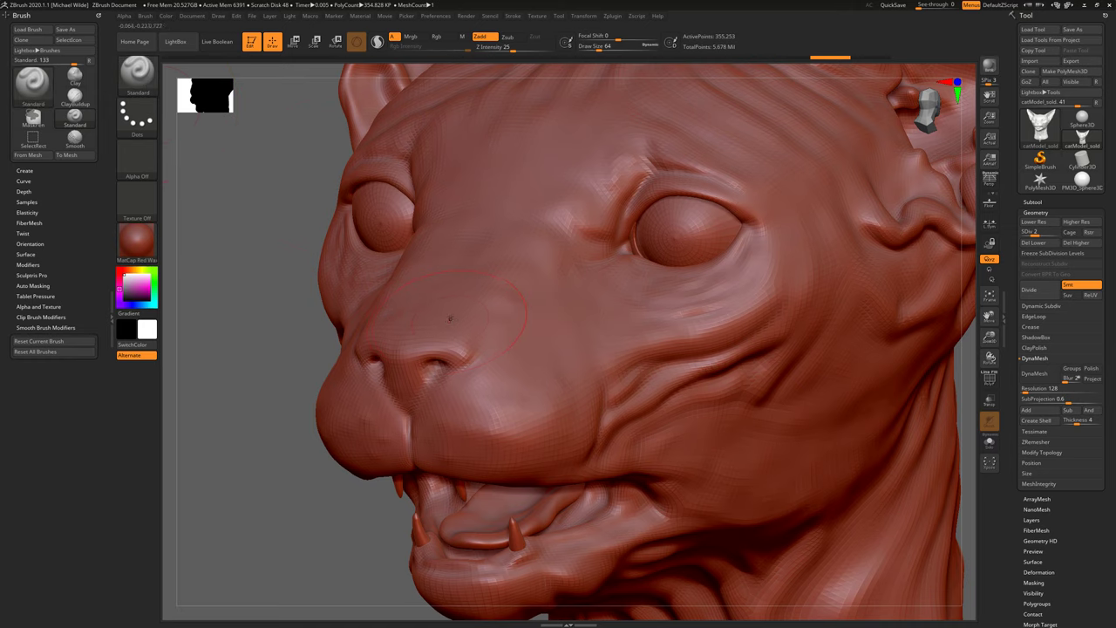
# Step: Browse the full brush library and choose the Standard brush by its letter code
pyautogui.click(139, 87)
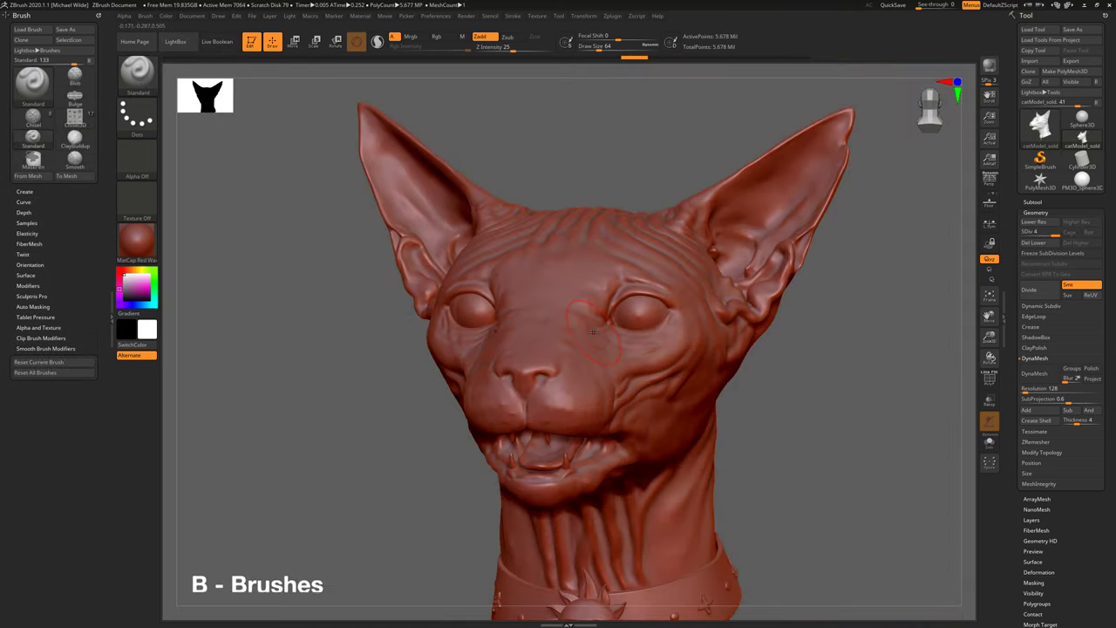
pyautogui.press('b')
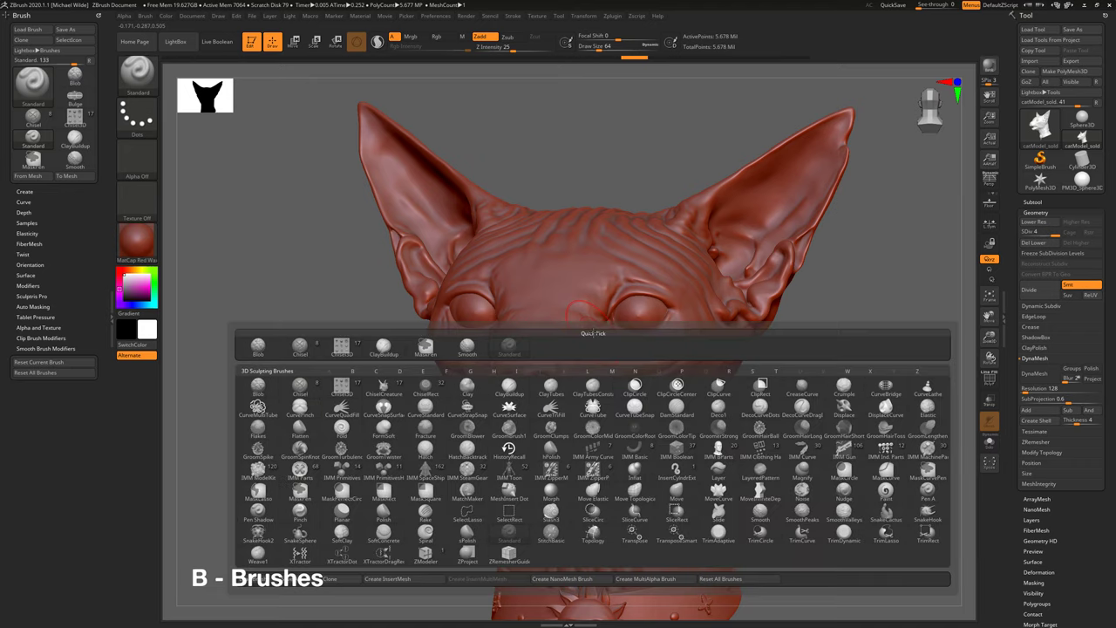
pyautogui.click(137, 75)
pyautogui.click(137, 75)
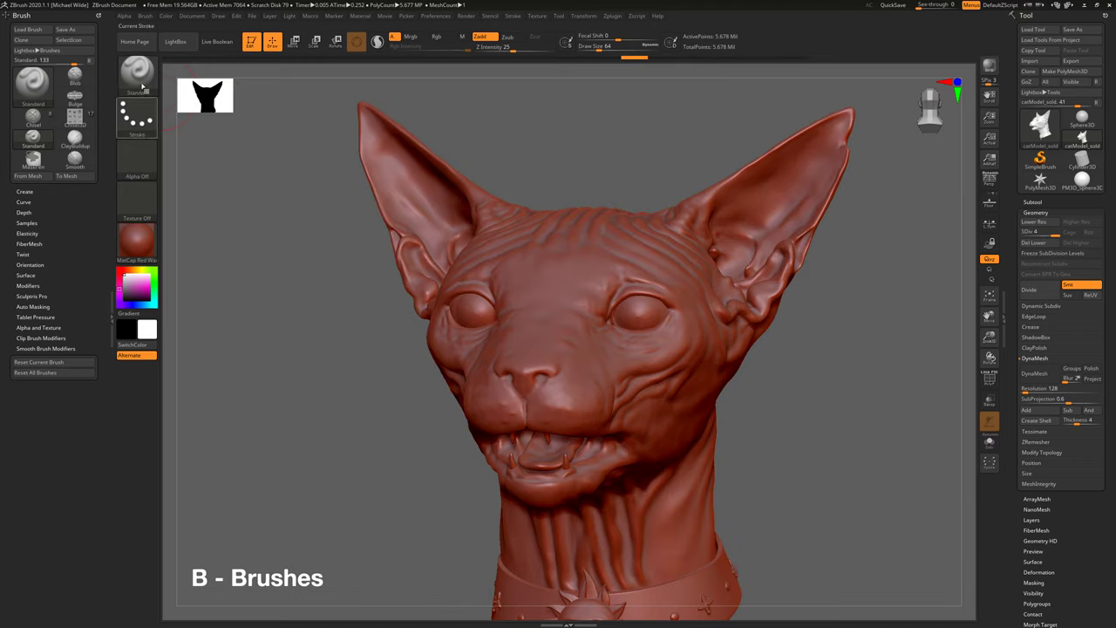
pyautogui.press('b')
pyautogui.press('s')
pyautogui.press('t')
pyautogui.press('b')
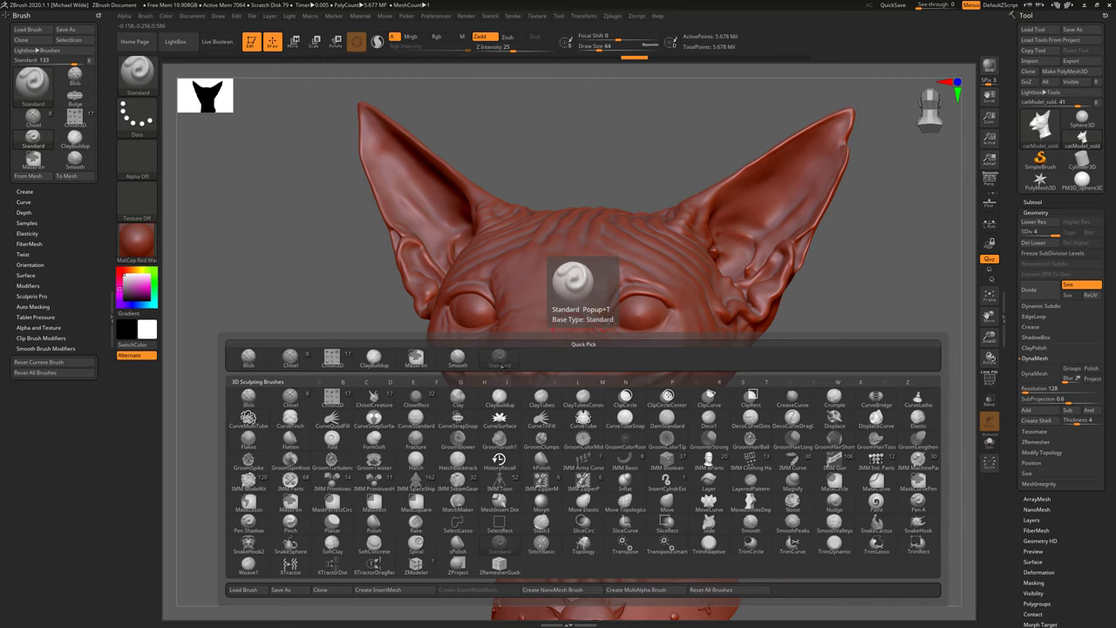
pyautogui.moveTo(654, 352); pyautogui.dragTo(662, 371)
pyautogui.moveTo(822, 331); pyautogui.dragTo(676, 341)
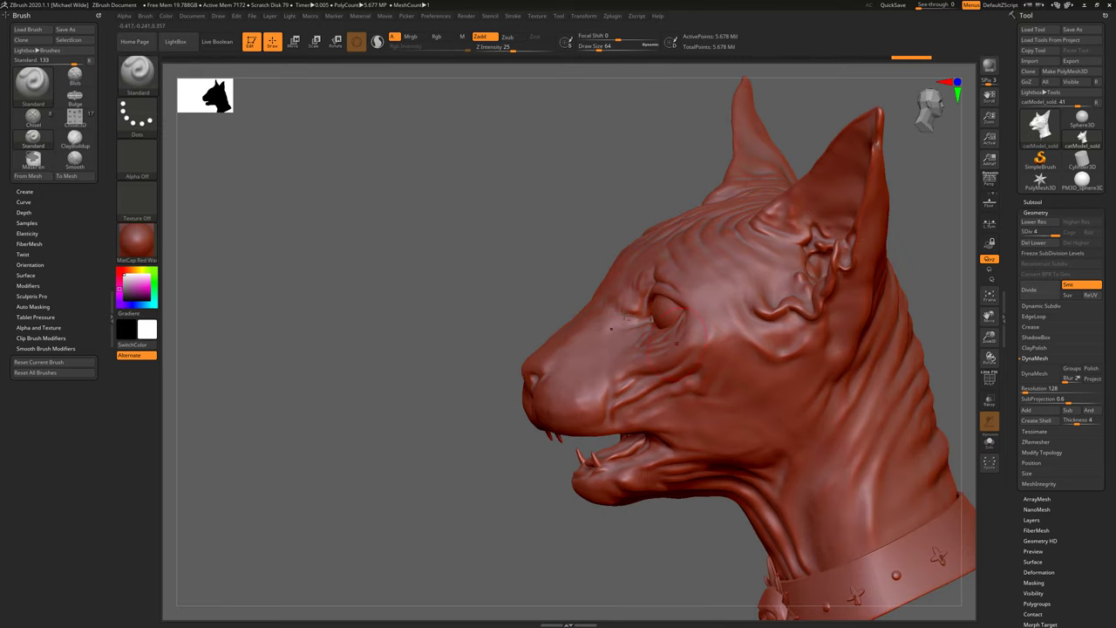
pyautogui.moveTo(770, 416); pyautogui.dragTo(774, 430)
pyautogui.moveTo(940, 305)
pyautogui.keyDown('alt'); pyautogui.mouseDown()
pyautogui.moveTo(746, 299)
pyautogui.moveTo(787, 304)
pyautogui.mouseUp(); pyautogui.keyUp('alt')
pyautogui.keyDown('alt'); pyautogui.moveTo(700, 275); pyautogui.dragTo(864, 268); pyautogui.keyUp('alt')
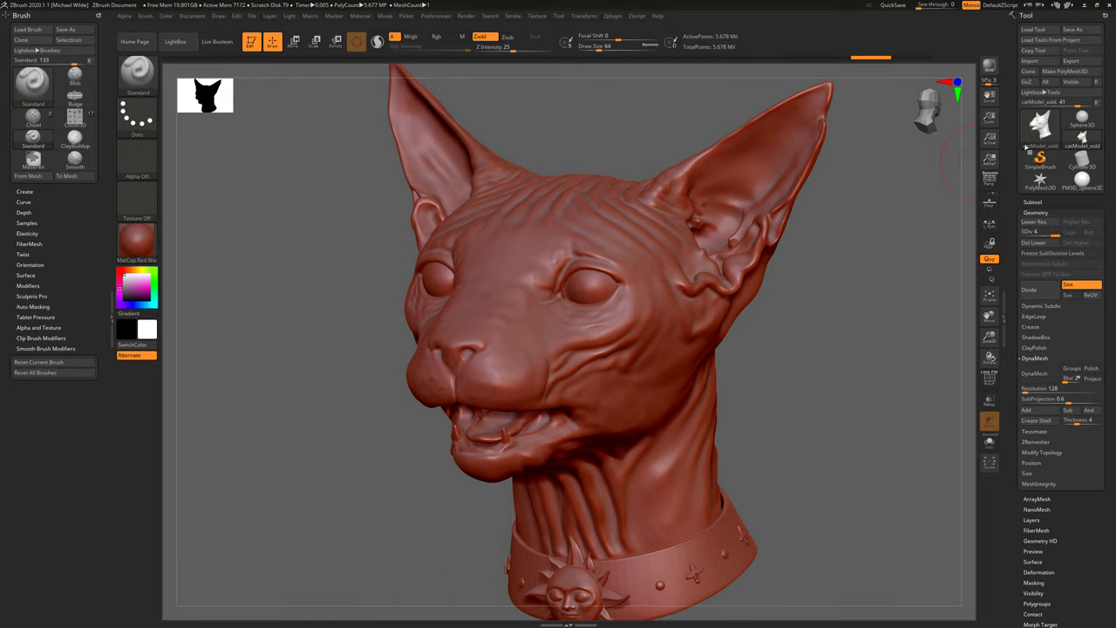
# Step: Switch to the PM3D_Sphere3D tool and divide the sphere up to subdivision level 4
pyautogui.click(1081, 180)
pyautogui.keyDown('alt'); pyautogui.moveTo(868, 335); pyautogui.dragTo(911, 340); pyautogui.keyUp('alt')
pyautogui.click(1040, 292)
pyautogui.click(1041, 292)
pyautogui.click(1040, 292)
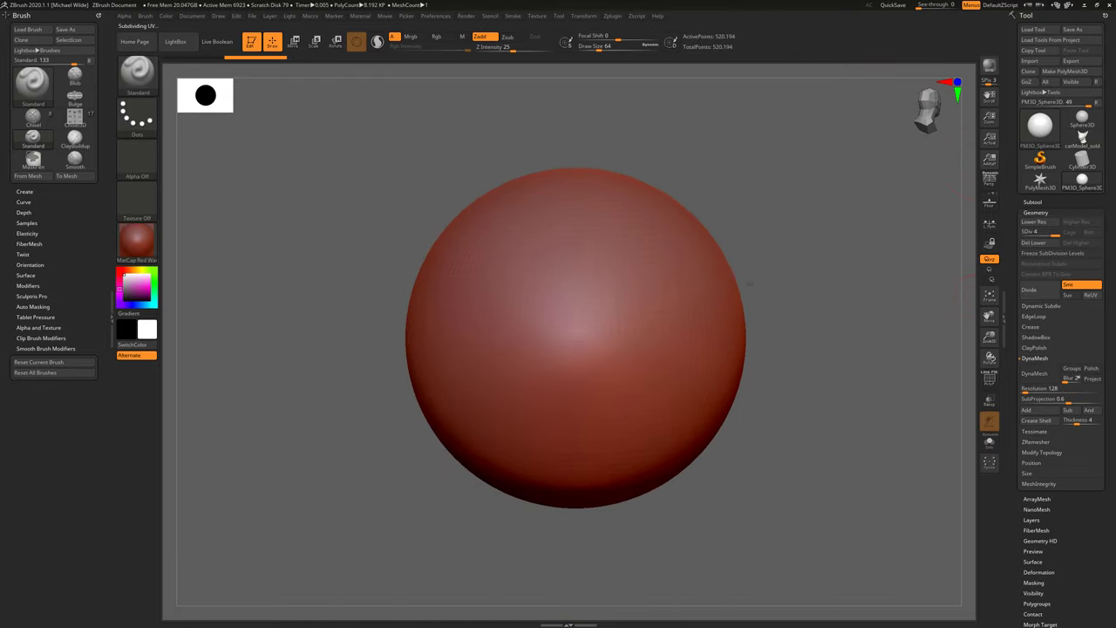
# Step: Try Standard brush strokes across the front of the sphere, and undo them
pyautogui.keyDown('alt'); pyautogui.moveTo(820, 263); pyautogui.dragTo(847, 262); pyautogui.keyUp('alt')
pyautogui.moveTo(703, 279); pyautogui.dragTo(566, 335)
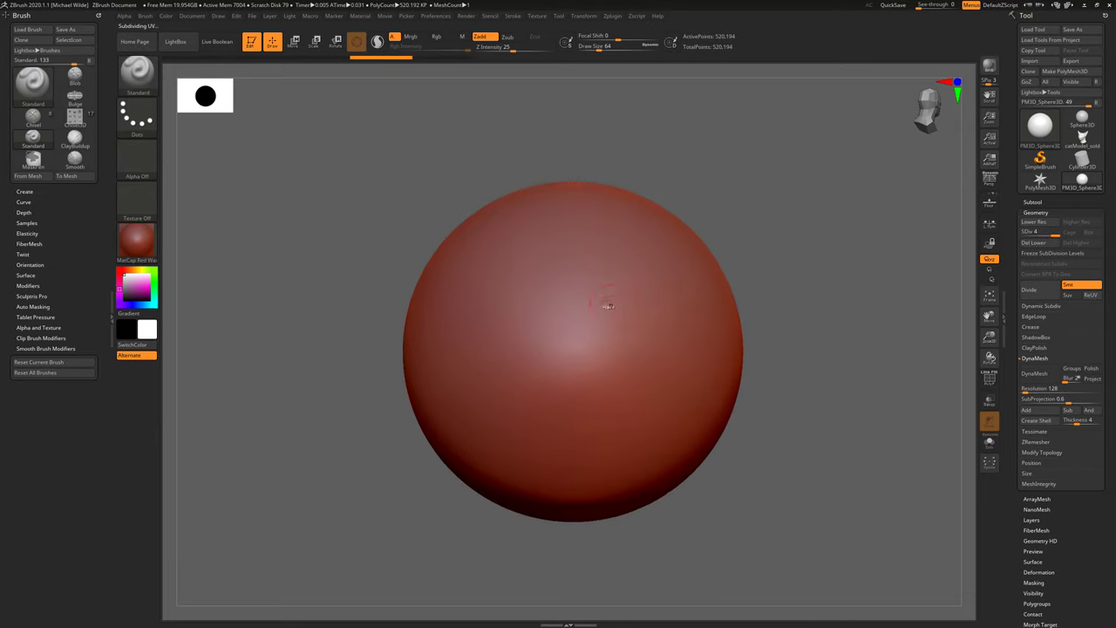
pyautogui.moveTo(528, 349); pyautogui.dragTo(688, 278)
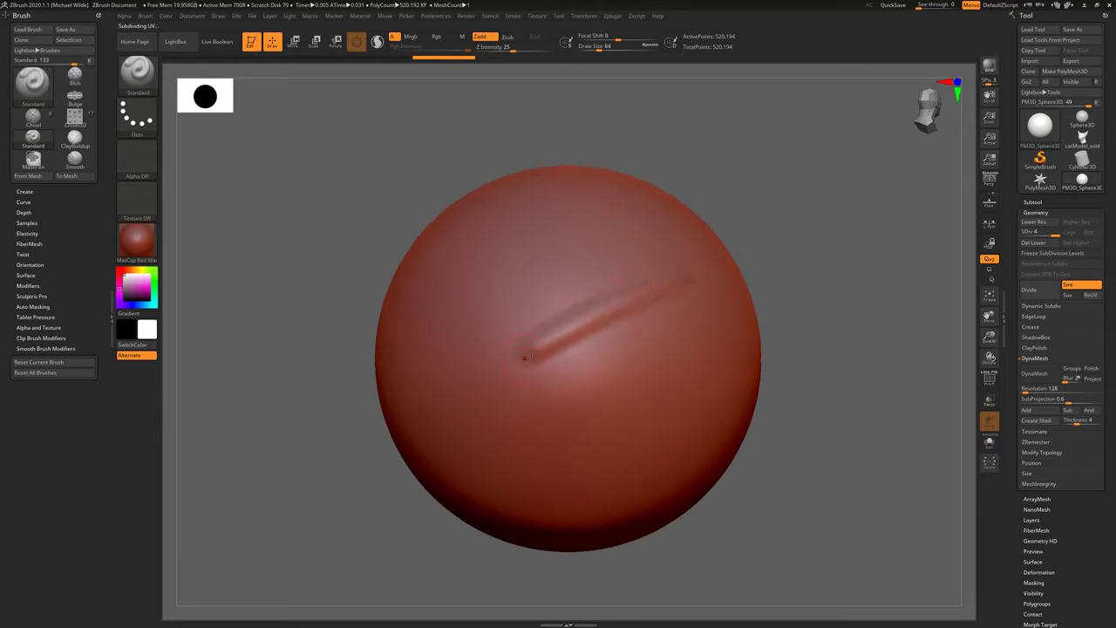
pyautogui.hotkey('ctrl', 'z')
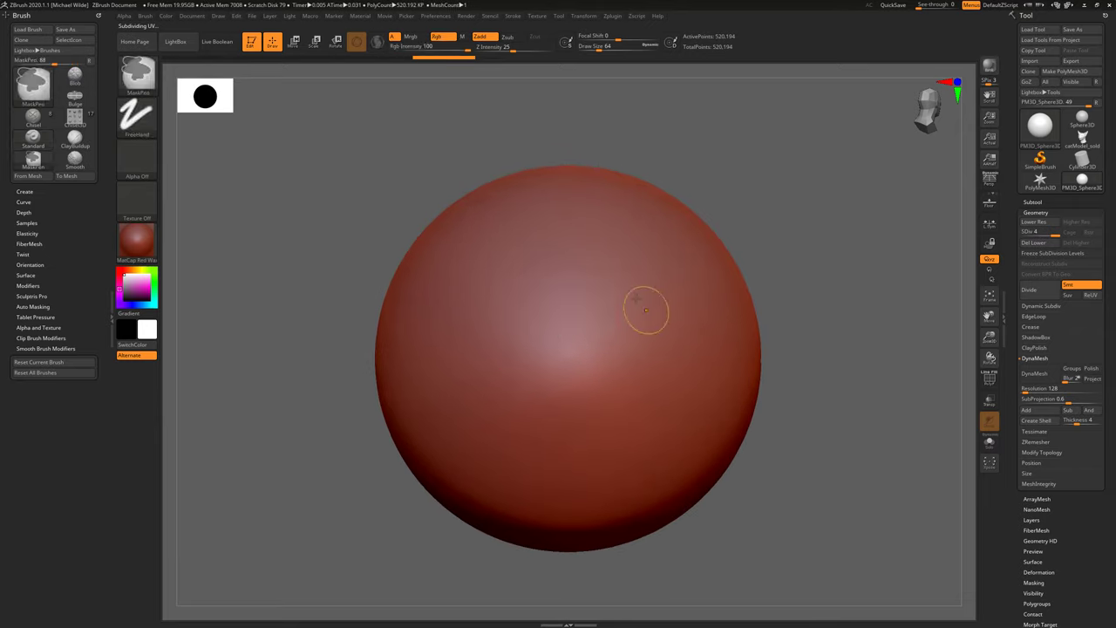
pyautogui.keyDown('alt'); pyautogui.moveTo(523, 304); pyautogui.dragTo(617, 276); pyautogui.keyUp('alt')
pyautogui.moveTo(336, 264); pyautogui.dragTo(444, 276)
pyautogui.hotkey('ctrl', 'z')
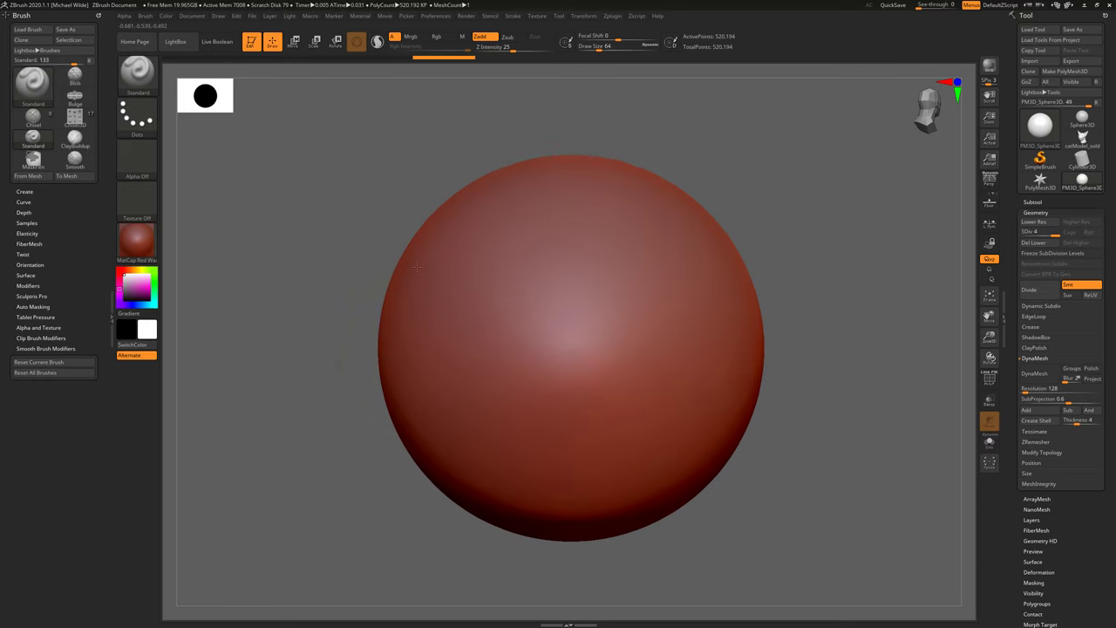
# Step: Filter the brush library to brushes starting with C and choose the ClayBuildup brush
pyautogui.press('b')
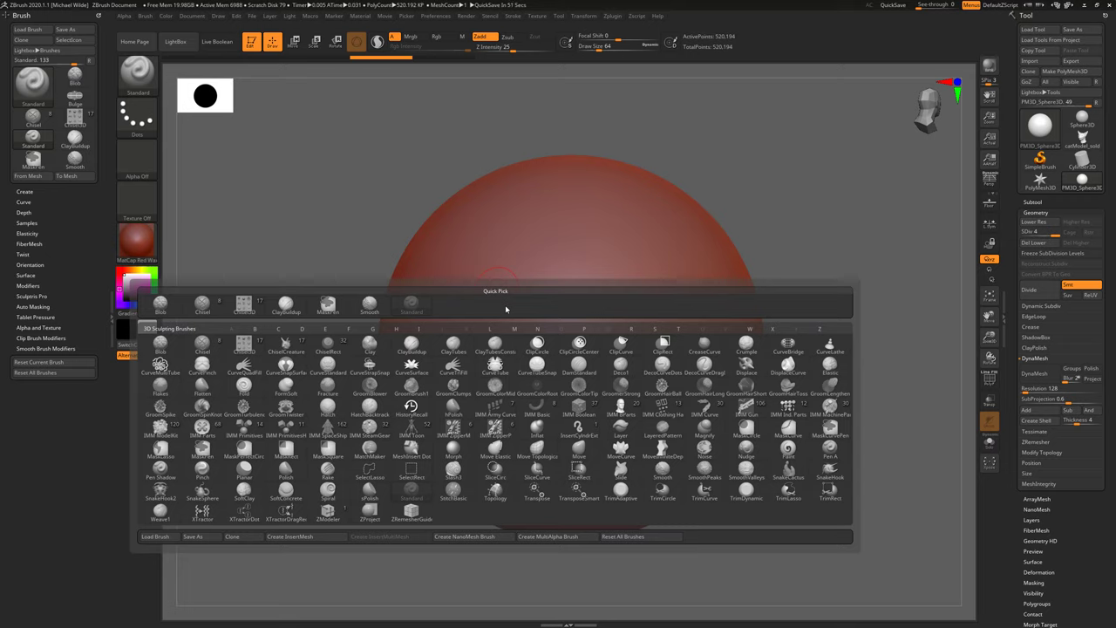
pyautogui.press('c')
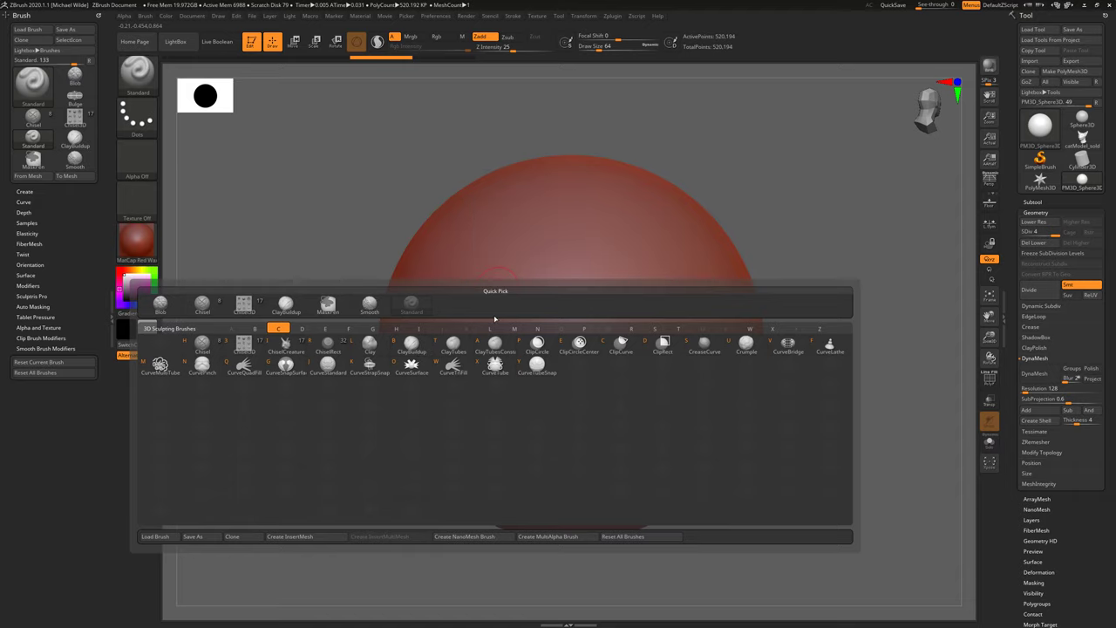
pyautogui.press('b')
pyautogui.press('c')
pyautogui.press('b')
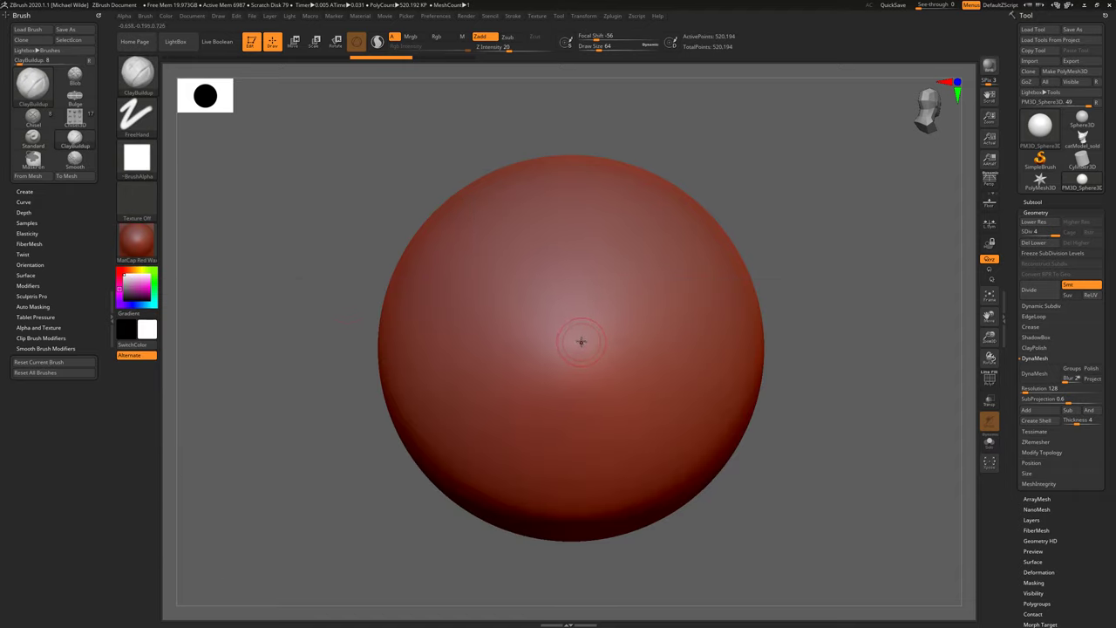
# Step: Choose the Standard brush by its letter code
pyautogui.press('b')
pyautogui.press('s')
pyautogui.press('t')
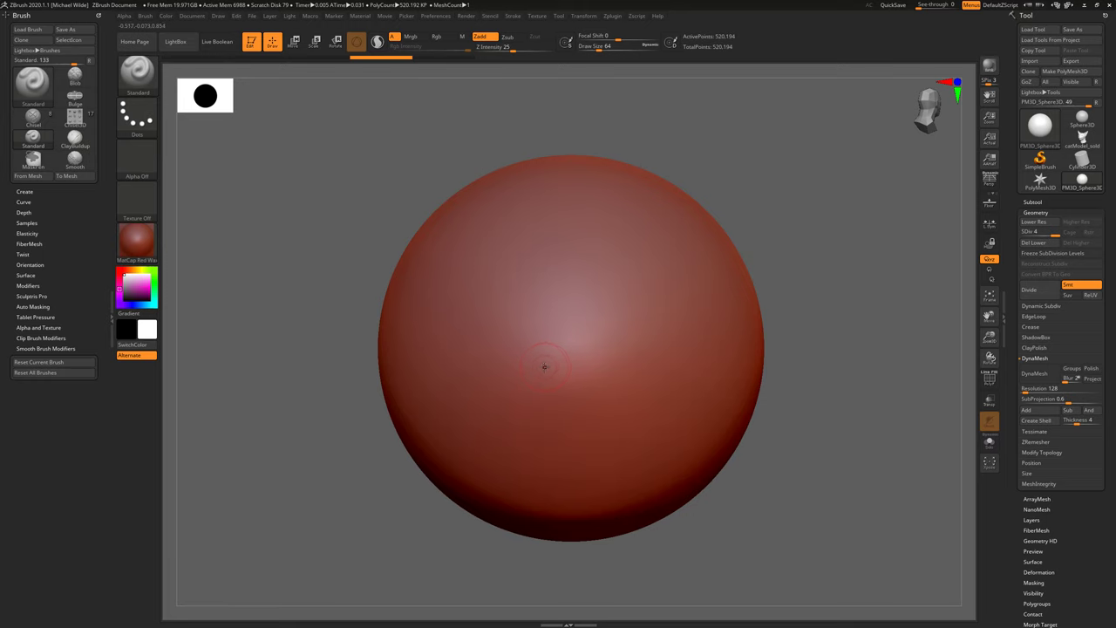
# Step: Filter the brush library to brushes starting with C and choose the Clay brush
pyautogui.press('b')
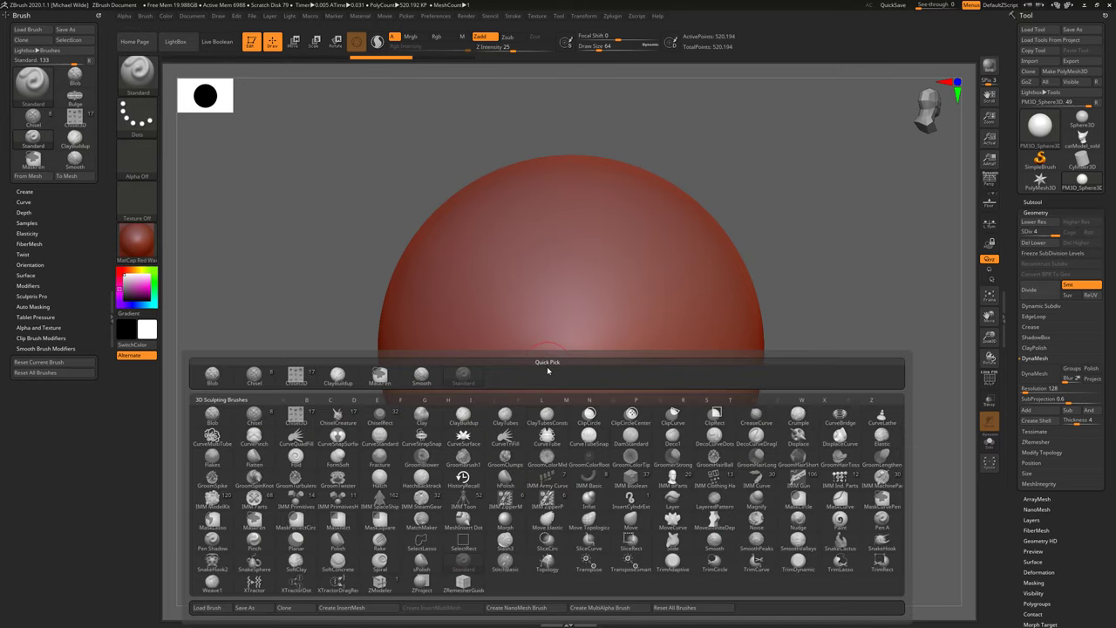
pyautogui.press('c')
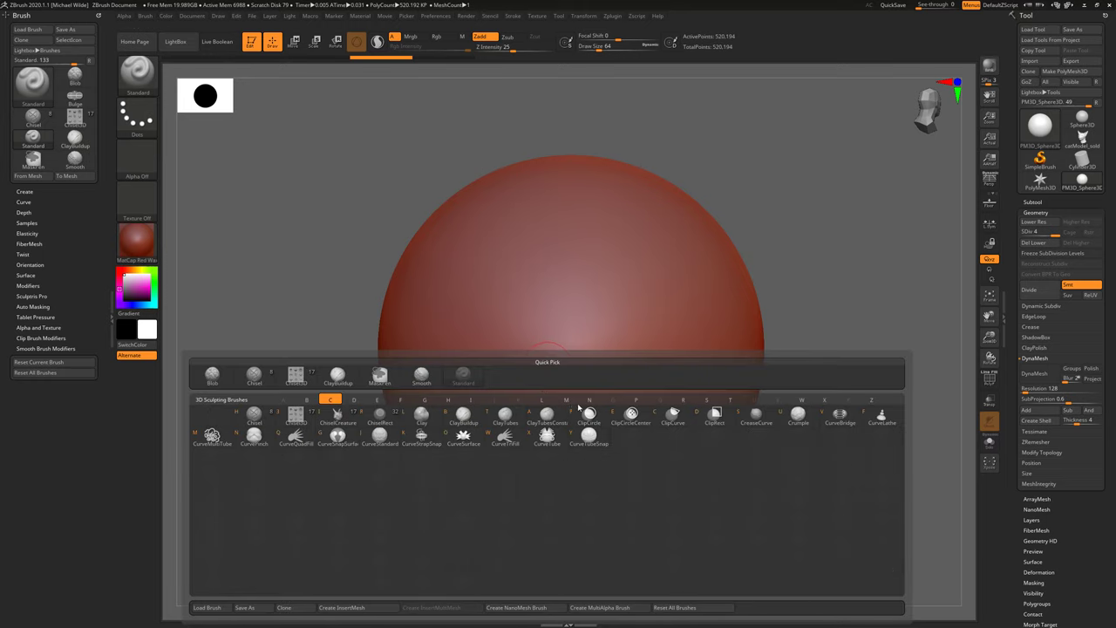
pyautogui.click(427, 415)
# Step: Build up overlapping Clay brush strokes across the front of the sphere
pyautogui.moveTo(547, 299)
pyautogui.keyDown('alt'); pyautogui.mouseDown(button='right')
pyautogui.moveTo(512, 304)
pyautogui.moveTo(501, 335)
pyautogui.mouseUp(button='right'); pyautogui.keyUp('alt')
pyautogui.moveTo(504, 340)
pyautogui.mouseDown()
pyautogui.moveTo(591, 303)
pyautogui.moveTo(532, 263)
pyautogui.moveTo(582, 289)
pyautogui.moveTo(618, 263)
pyautogui.moveTo(621, 321)
pyautogui.moveTo(492, 374)
pyautogui.mouseUp()
pyautogui.moveTo(644, 323); pyautogui.dragTo(602, 331, button='right')
pyautogui.moveTo(643, 301)
pyautogui.mouseDown()
pyautogui.moveTo(613, 342)
pyautogui.moveTo(553, 368)
pyautogui.mouseUp()
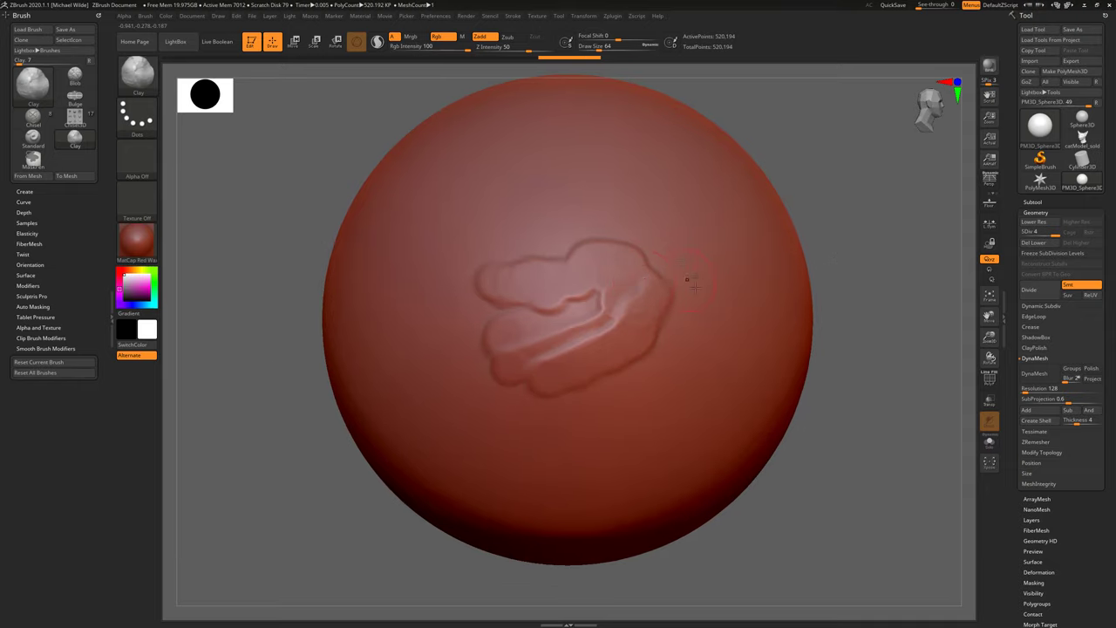
pyautogui.moveTo(688, 279)
pyautogui.mouseDown()
pyautogui.moveTo(649, 257)
pyautogui.moveTo(671, 340)
pyautogui.moveTo(625, 292)
pyautogui.moveTo(562, 274)
pyautogui.moveTo(497, 283)
pyautogui.moveTo(597, 279)
pyautogui.mouseUp()
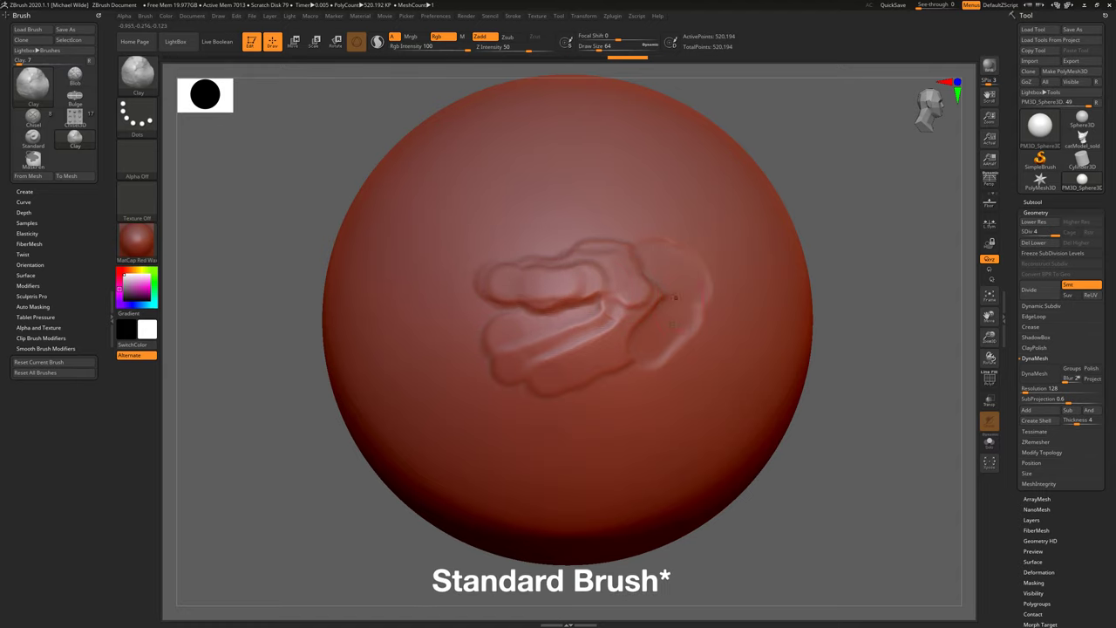
pyautogui.moveTo(603, 360); pyautogui.dragTo(534, 373)
pyautogui.moveTo(849, 235); pyautogui.dragTo(872, 235)
pyautogui.moveTo(543, 334)
pyautogui.mouseDown()
pyautogui.moveTo(507, 359)
pyautogui.moveTo(497, 381)
pyautogui.moveTo(507, 392)
pyautogui.moveTo(478, 371)
pyautogui.mouseUp()
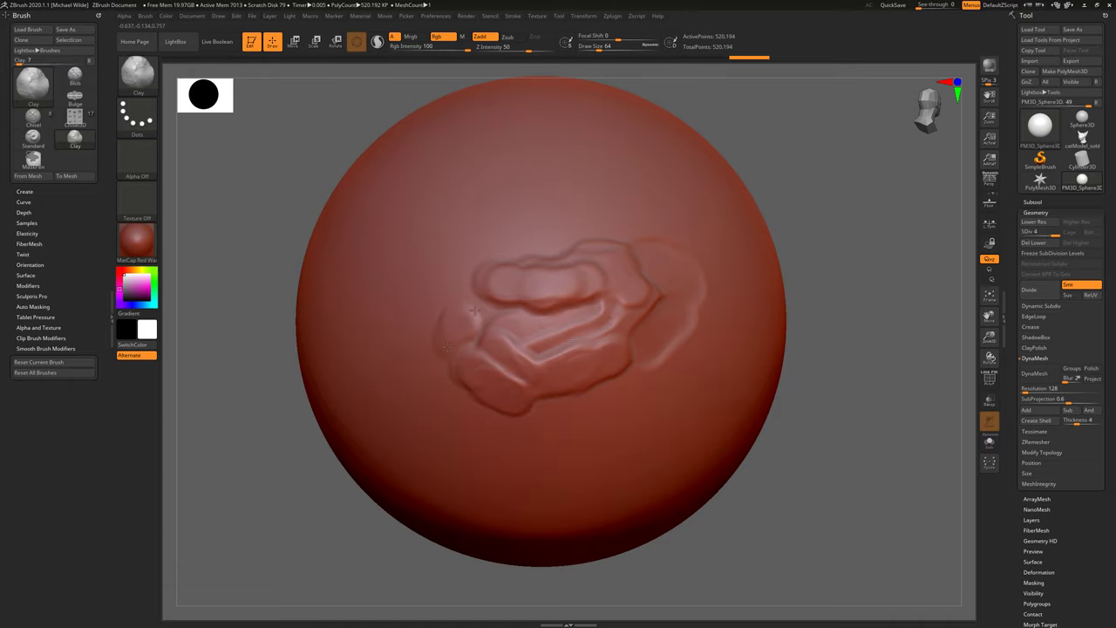
pyautogui.moveTo(861, 186)
pyautogui.mouseDown()
pyautogui.moveTo(769, 209)
pyautogui.moveTo(854, 205)
pyautogui.mouseUp()
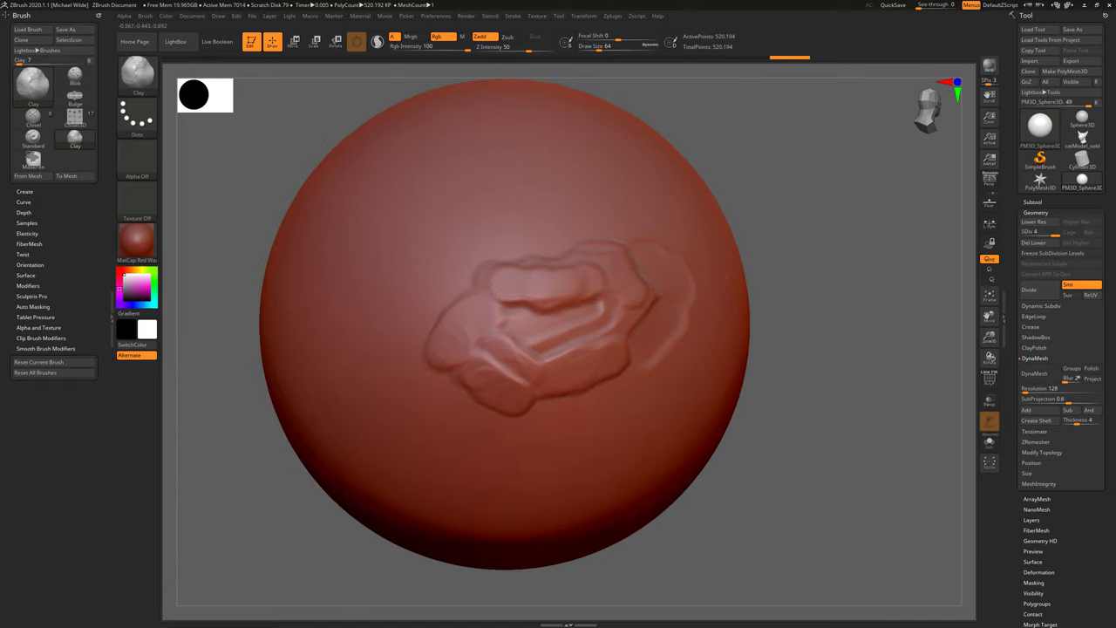
pyautogui.moveTo(496, 262)
pyautogui.mouseDown()
pyautogui.moveTo(558, 246)
pyautogui.moveTo(545, 228)
pyautogui.moveTo(654, 233)
pyautogui.moveTo(666, 248)
pyautogui.mouseUp()
pyautogui.moveTo(575, 222)
pyautogui.mouseDown()
pyautogui.moveTo(668, 248)
pyautogui.moveTo(594, 218)
pyautogui.mouseUp()
pyautogui.moveTo(784, 186)
pyautogui.mouseDown()
pyautogui.moveTo(803, 181)
pyautogui.moveTo(767, 185)
pyautogui.mouseUp()
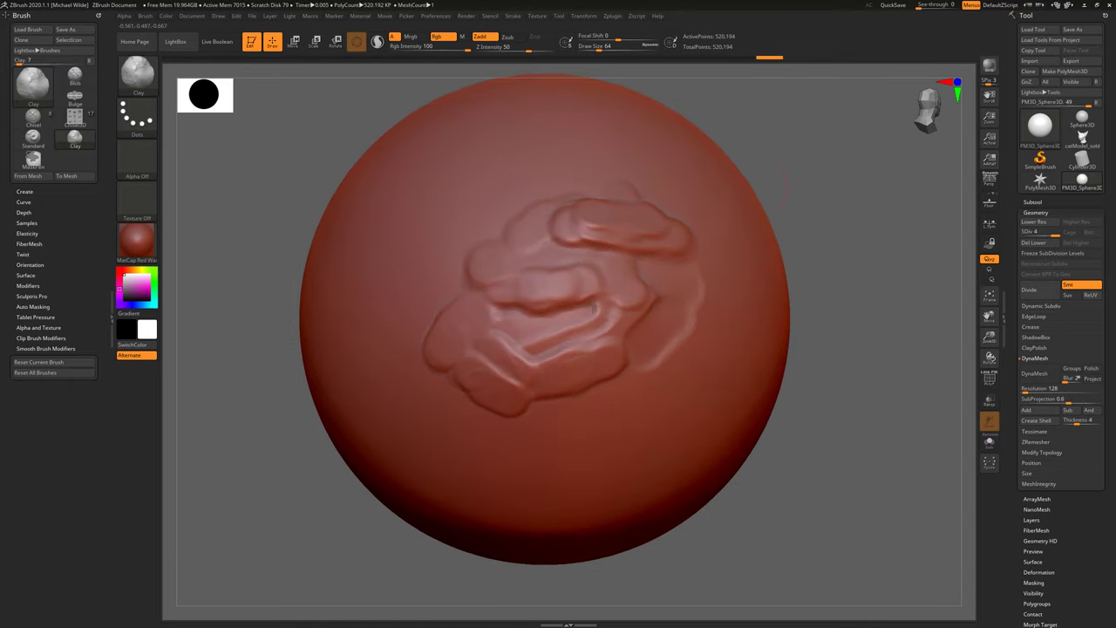
# Step: Smooth the middle of the sculpted clay patch and carve an oval hollow into it
pyautogui.moveTo(603, 272)
pyautogui.mouseDown()
pyautogui.moveTo(623, 316)
pyautogui.moveTo(542, 308)
pyautogui.mouseUp()
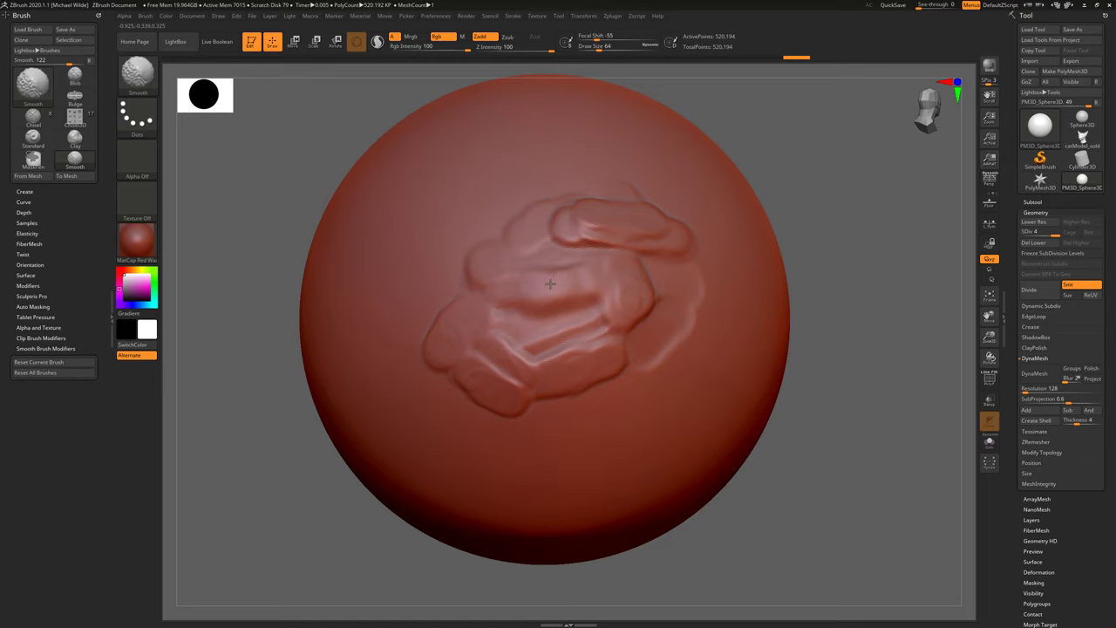
pyautogui.moveTo(597, 240)
pyautogui.keyDown('shift'); pyautogui.mouseDown()
pyautogui.moveTo(568, 243)
pyautogui.moveTo(558, 258)
pyautogui.mouseUp(); pyautogui.keyUp('shift')
pyautogui.moveTo(601, 251)
pyautogui.mouseDown()
pyautogui.moveTo(562, 272)
pyautogui.moveTo(593, 292)
pyautogui.mouseUp()
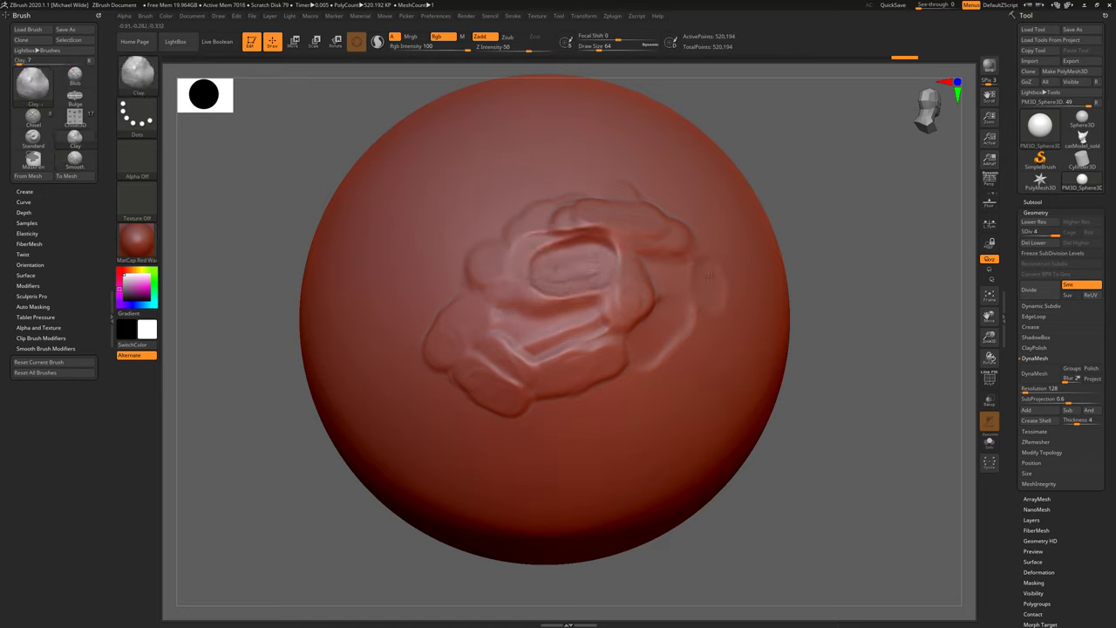
# Step: Try Clay and Standard brush strokes along the outer edge of the sculpted patch, and undo them
pyautogui.moveTo(716, 319)
pyautogui.mouseDown()
pyautogui.moveTo(710, 380)
pyautogui.moveTo(694, 347)
pyautogui.moveTo(708, 339)
pyautogui.mouseUp()
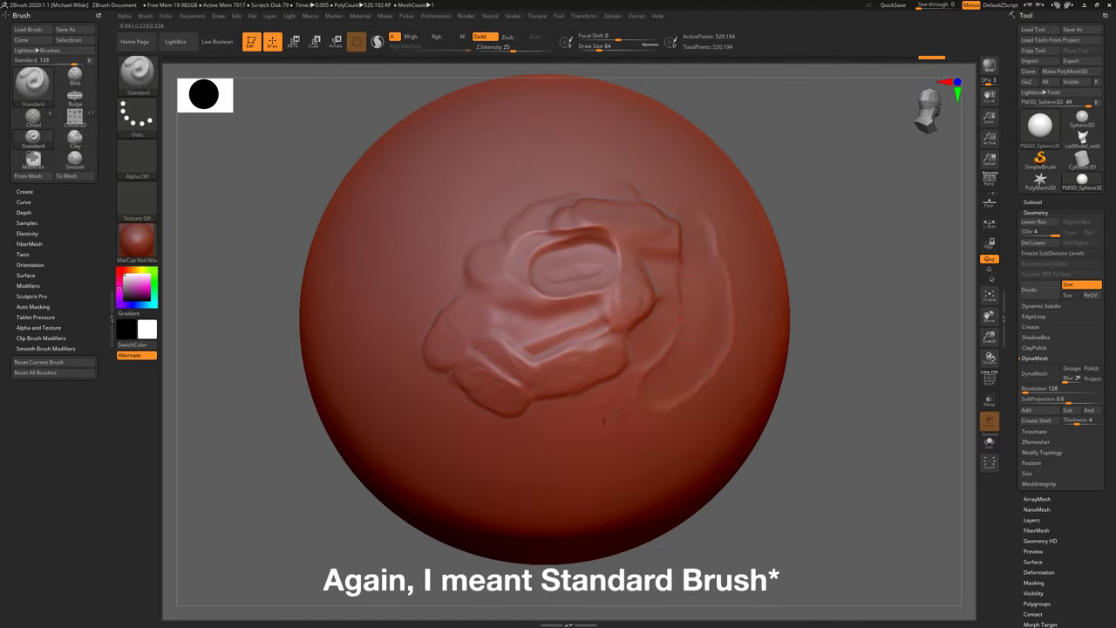
pyautogui.moveTo(610, 419); pyautogui.dragTo(726, 314)
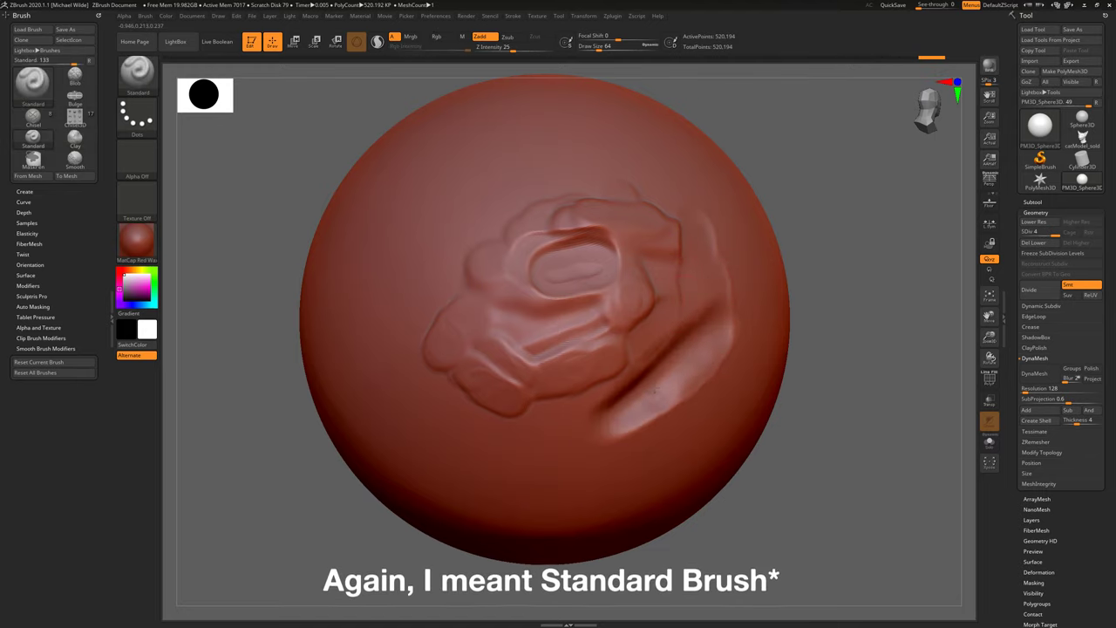
pyautogui.moveTo(656, 390)
pyautogui.mouseDown()
pyautogui.moveTo(676, 357)
pyautogui.moveTo(636, 406)
pyautogui.moveTo(685, 299)
pyautogui.moveTo(645, 316)
pyautogui.mouseUp()
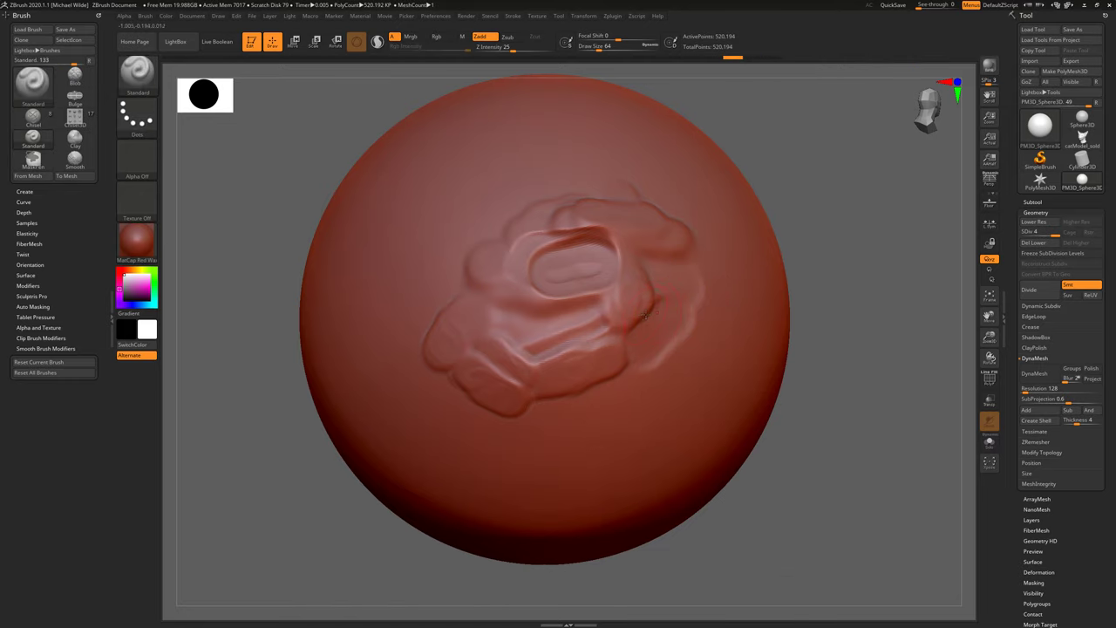
# Step: Choose the ClayBuildup brush from the brush library
pyautogui.press('b')
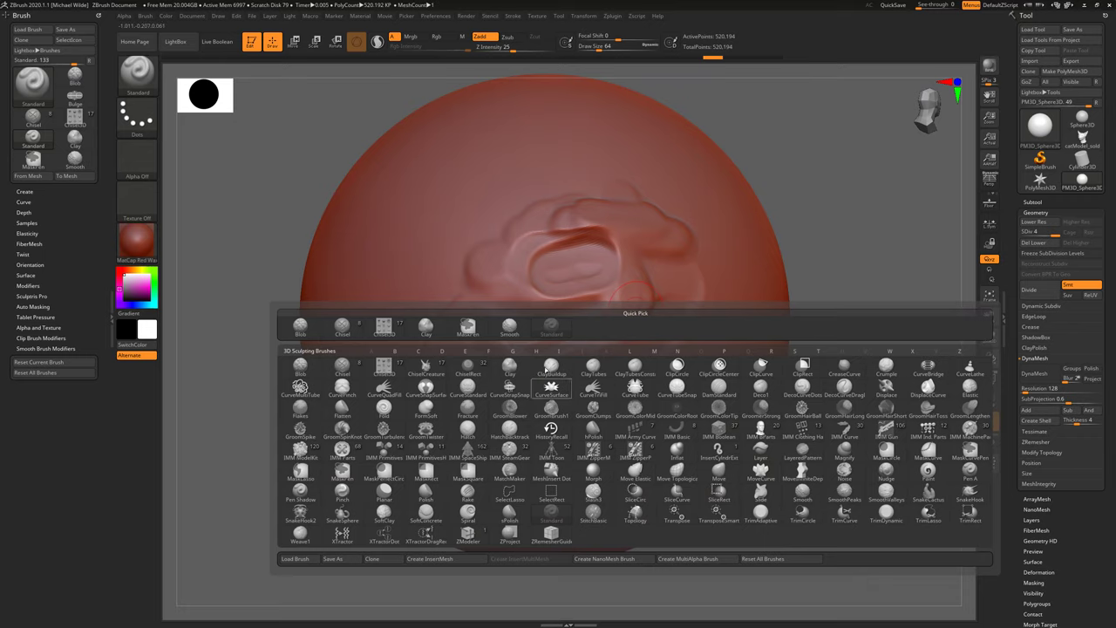
pyautogui.click(550, 369)
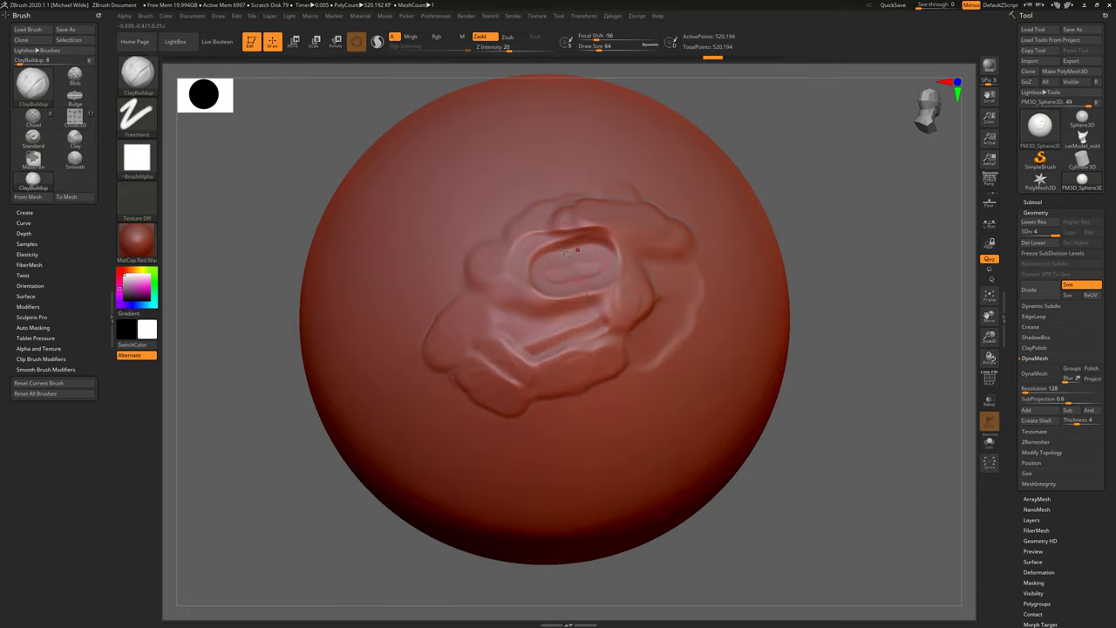
pyautogui.moveTo(791, 158)
pyautogui.keyDown('alt'); pyautogui.mouseDown()
pyautogui.moveTo(814, 200)
pyautogui.moveTo(708, 222)
pyautogui.mouseUp(); pyautogui.keyUp('alt')
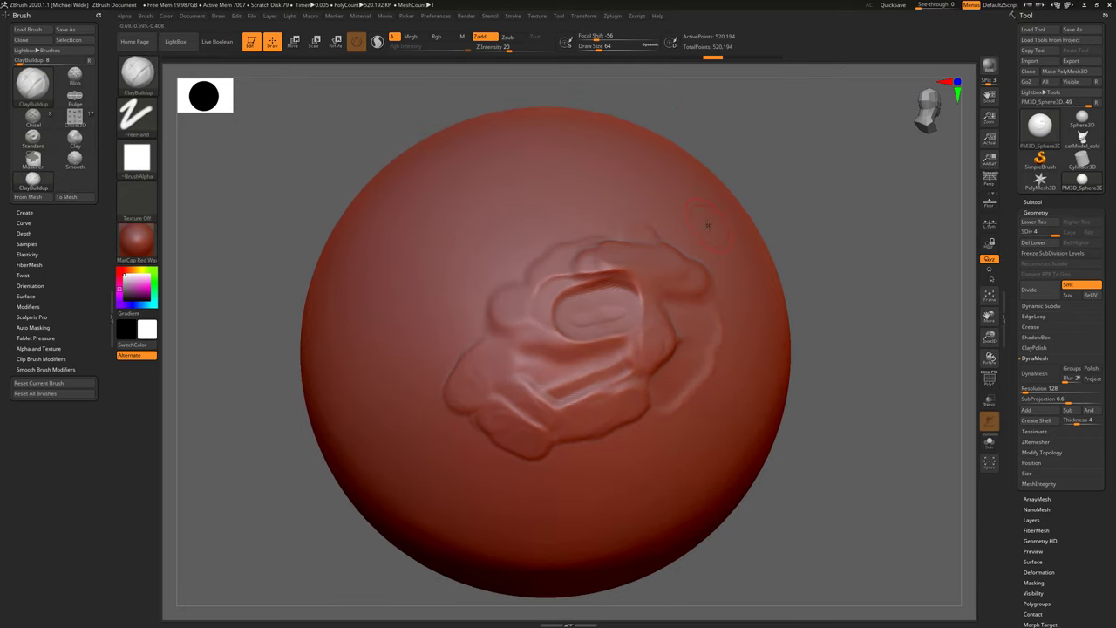
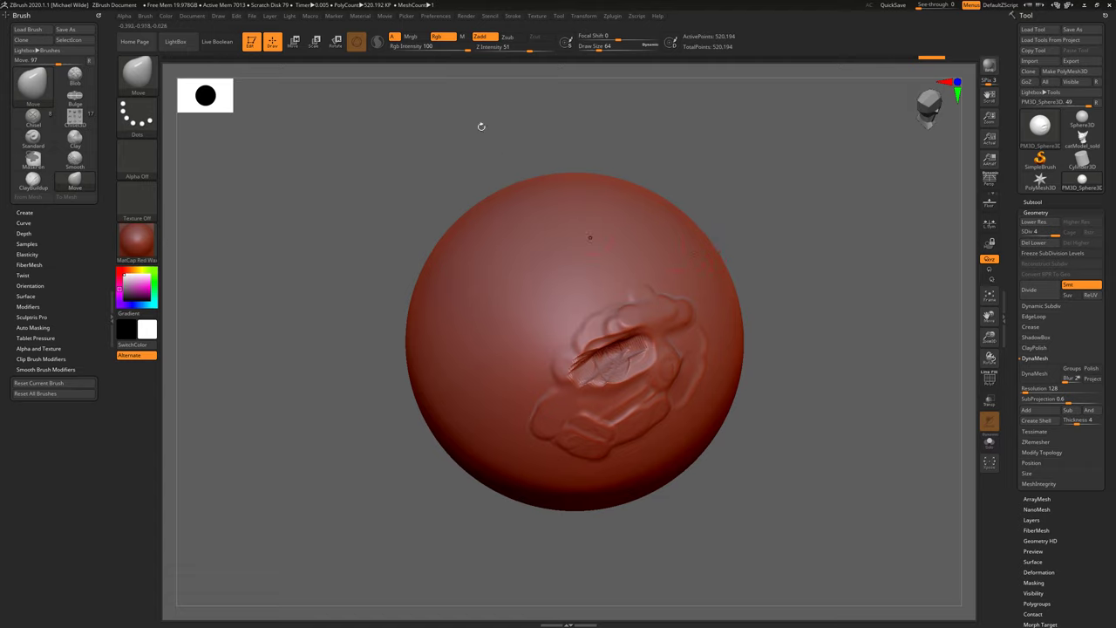
# Step: Change the Move brush's Draw Size to 358, 158 and 338 in turn
pyautogui.keyDown('ctrl'); pyautogui.moveTo(571, 215); pyautogui.dragTo(543, 132, button='right'); pyautogui.keyUp('ctrl')
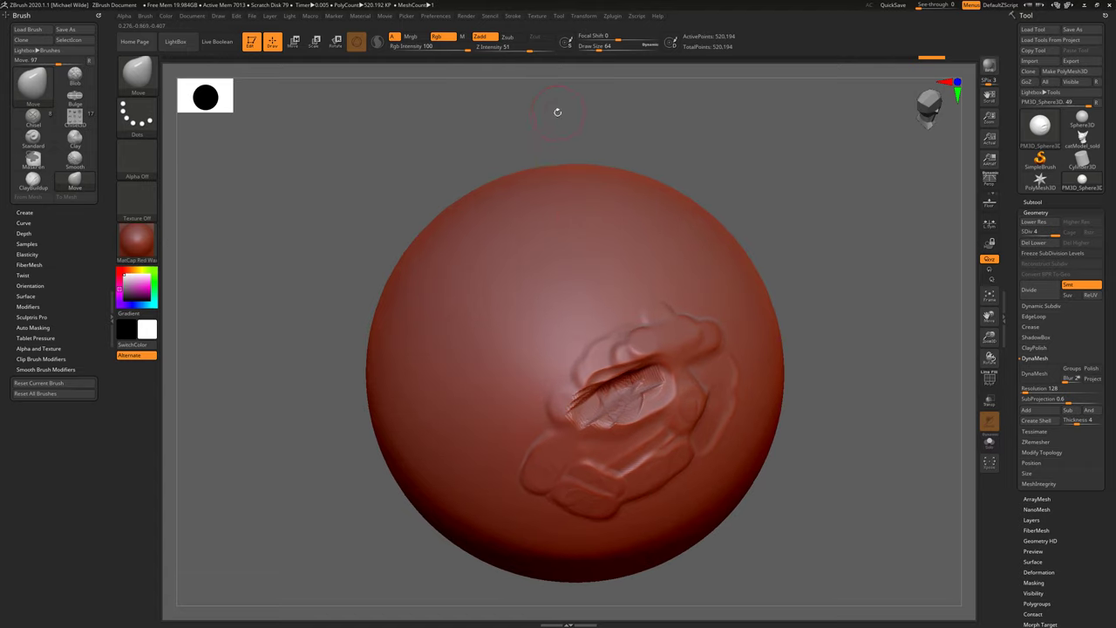
pyautogui.moveTo(597, 49); pyautogui.dragTo(612, 46)
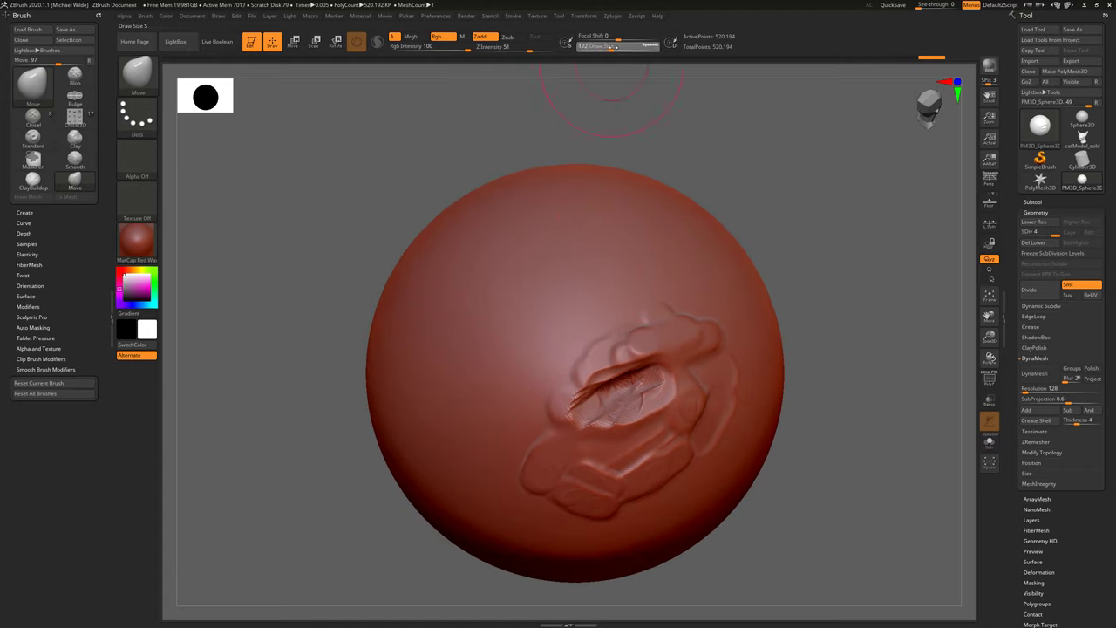
pyautogui.press('space')
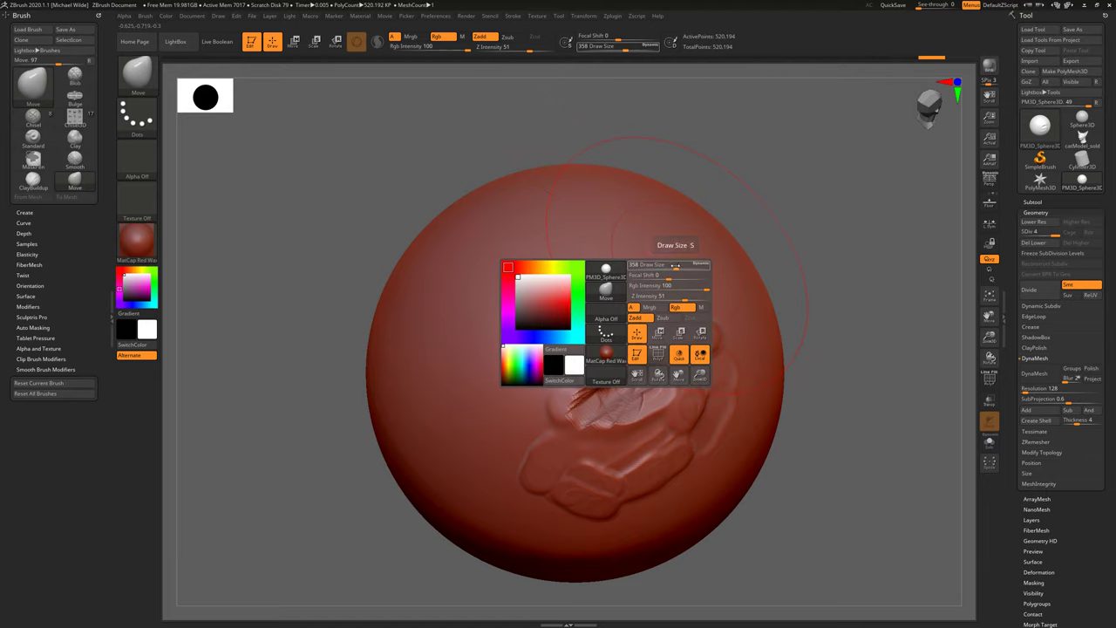
pyautogui.moveTo(675, 267); pyautogui.dragTo(660, 267)
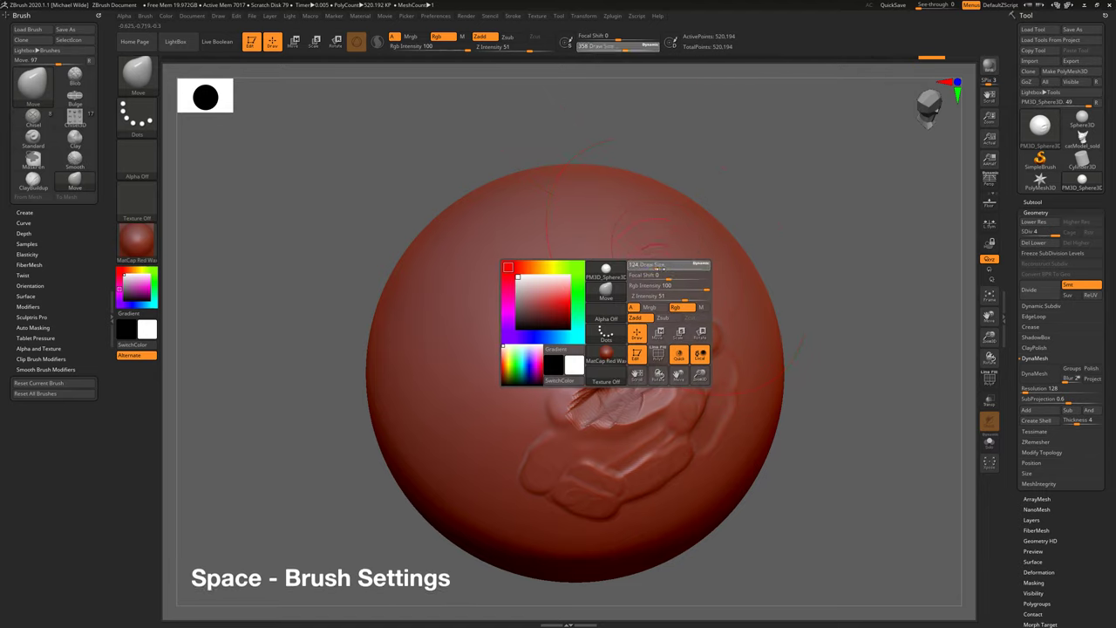
pyautogui.press('space')
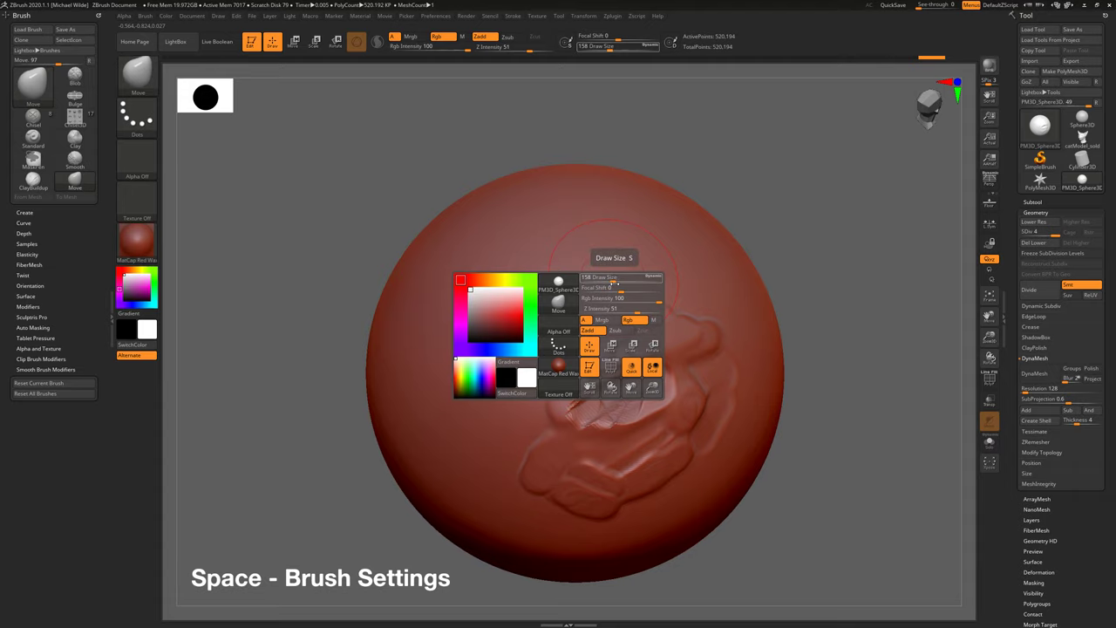
pyautogui.moveTo(613, 283); pyautogui.dragTo(627, 278)
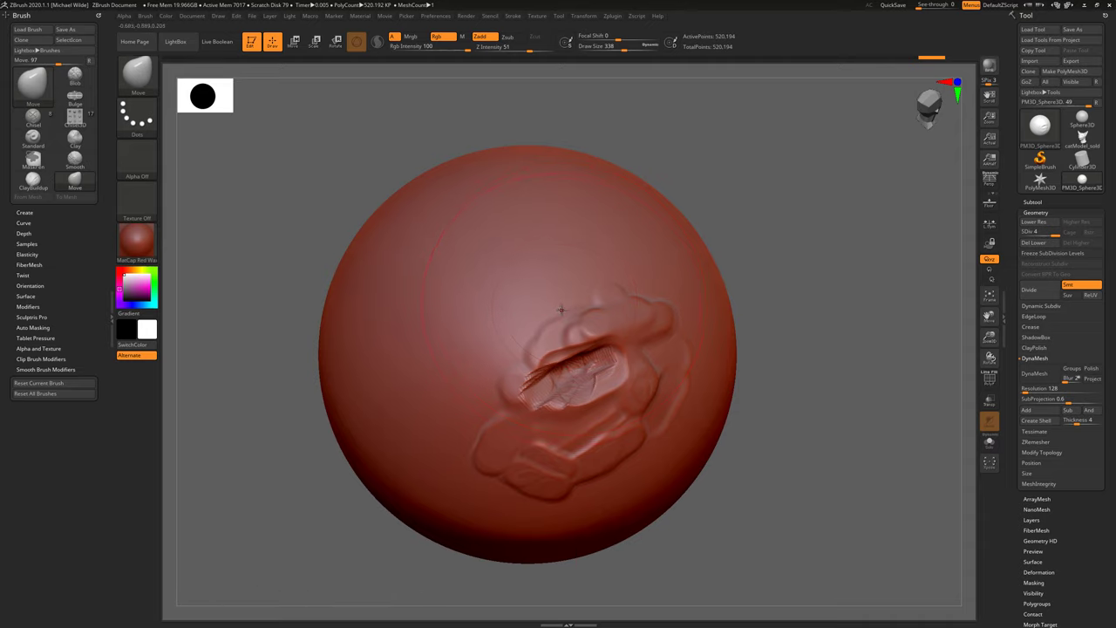
# Step: Set the Move brush's Draw Size to 734 and push the sphere's sides and ends into a tall egg shape
pyautogui.moveTo(299, 365)
pyautogui.mouseDown(button='right')
pyautogui.moveTo(384, 335)
pyautogui.moveTo(497, 273)
pyautogui.mouseUp(button='right')
pyautogui.moveTo(497, 273)
pyautogui.keyDown('alt'); pyautogui.mouseDown(button='right')
pyautogui.moveTo(529, 312)
pyautogui.moveTo(602, 244)
pyautogui.moveTo(677, 294)
pyautogui.mouseUp(button='right'); pyautogui.keyUp('alt')
pyautogui.moveTo(676, 294)
pyautogui.keyDown('alt'); pyautogui.mouseDown(button='right')
pyautogui.moveTo(656, 262)
pyautogui.moveTo(629, 257)
pyautogui.mouseUp(button='right'); pyautogui.keyUp('alt')
pyautogui.press('space')
pyautogui.moveTo(608, 301)
pyautogui.mouseDown()
pyautogui.moveTo(624, 301)
pyautogui.moveTo(630, 318)
pyautogui.mouseUp()
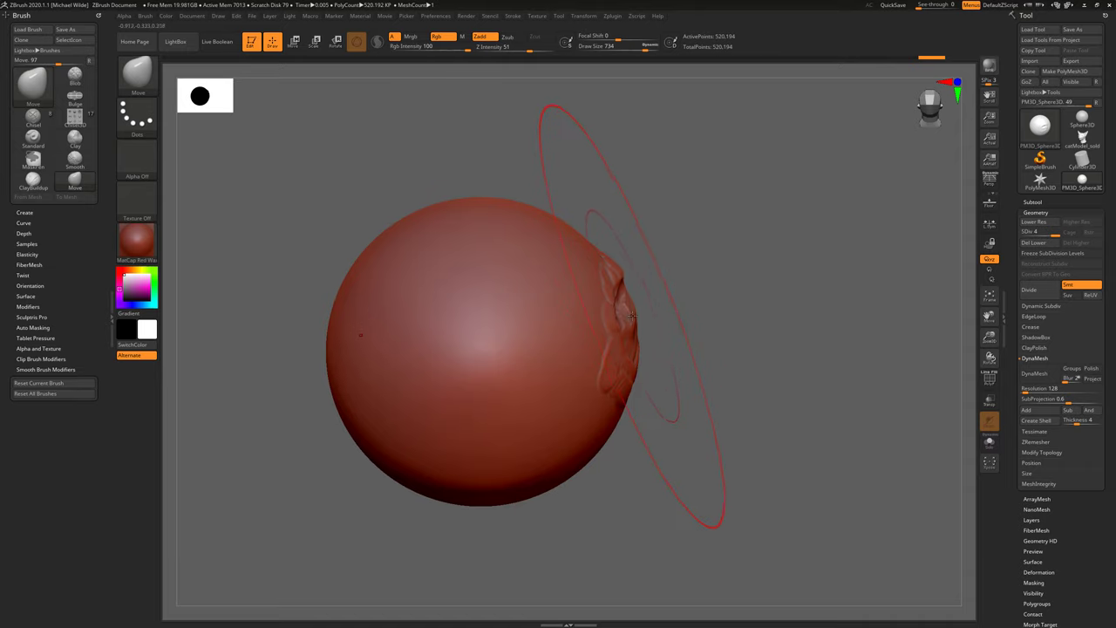
pyautogui.moveTo(633, 333); pyautogui.dragTo(584, 331)
pyautogui.moveTo(586, 425); pyautogui.dragTo(562, 416)
pyautogui.moveTo(662, 313); pyautogui.dragTo(682, 234)
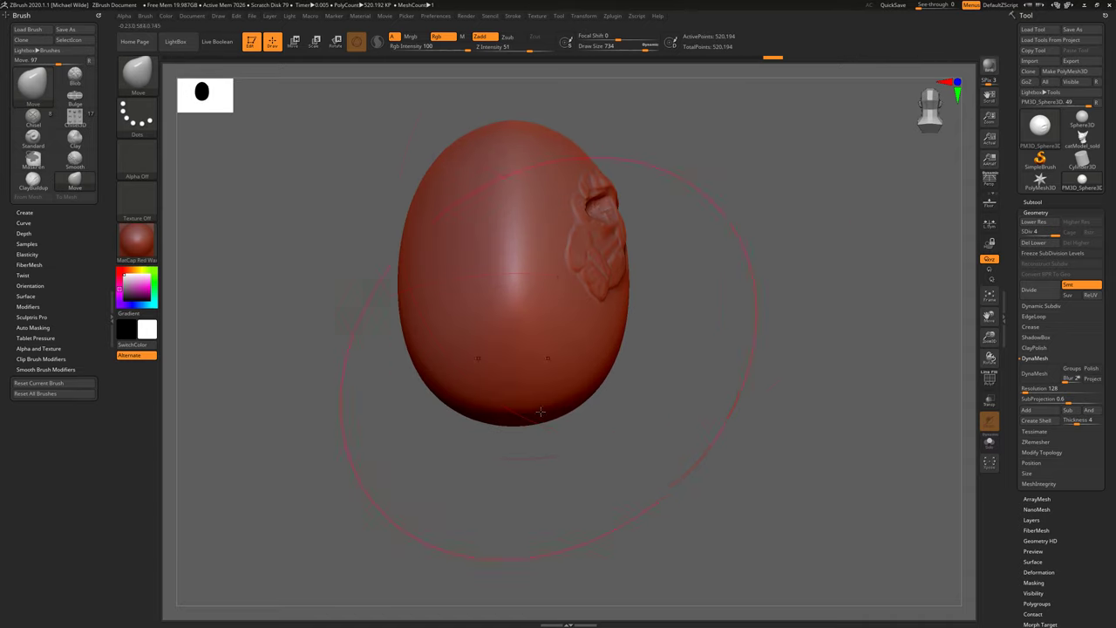
pyautogui.moveTo(540, 411)
pyautogui.mouseDown()
pyautogui.moveTo(533, 362)
pyautogui.moveTo(536, 385)
pyautogui.mouseUp()
pyautogui.moveTo(679, 269); pyautogui.dragTo(684, 388)
pyautogui.moveTo(542, 215)
pyautogui.mouseDown()
pyautogui.moveTo(542, 230)
pyautogui.moveTo(542, 177)
pyautogui.moveTo(541, 187)
pyautogui.mouseUp()
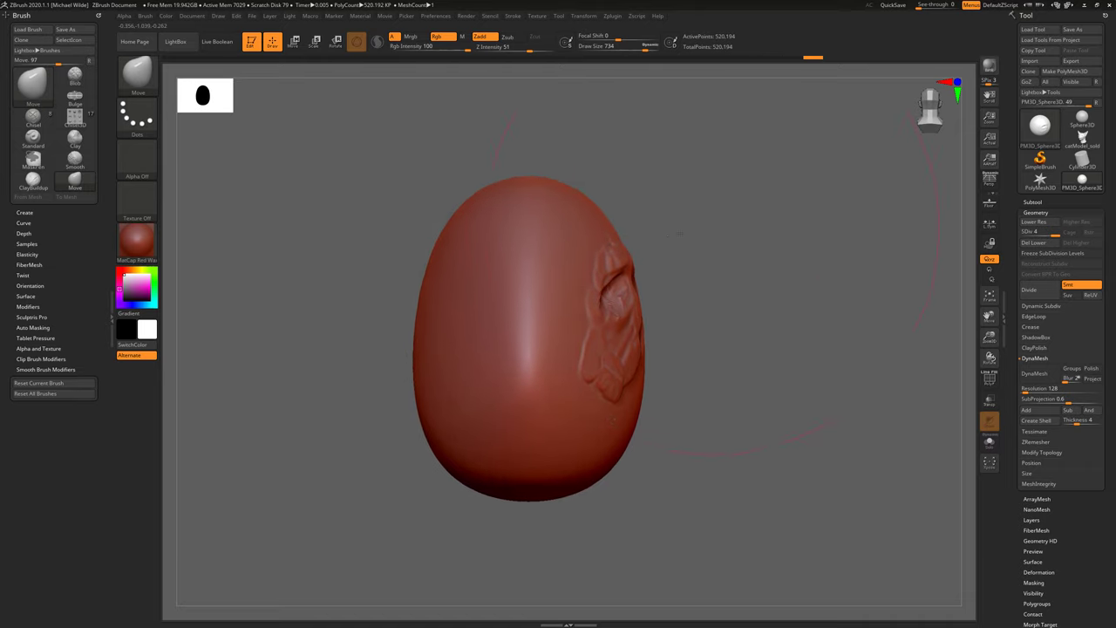
pyautogui.moveTo(716, 228)
pyautogui.mouseDown()
pyautogui.moveTo(650, 241)
pyautogui.moveTo(759, 212)
pyautogui.moveTo(672, 219)
pyautogui.mouseUp()
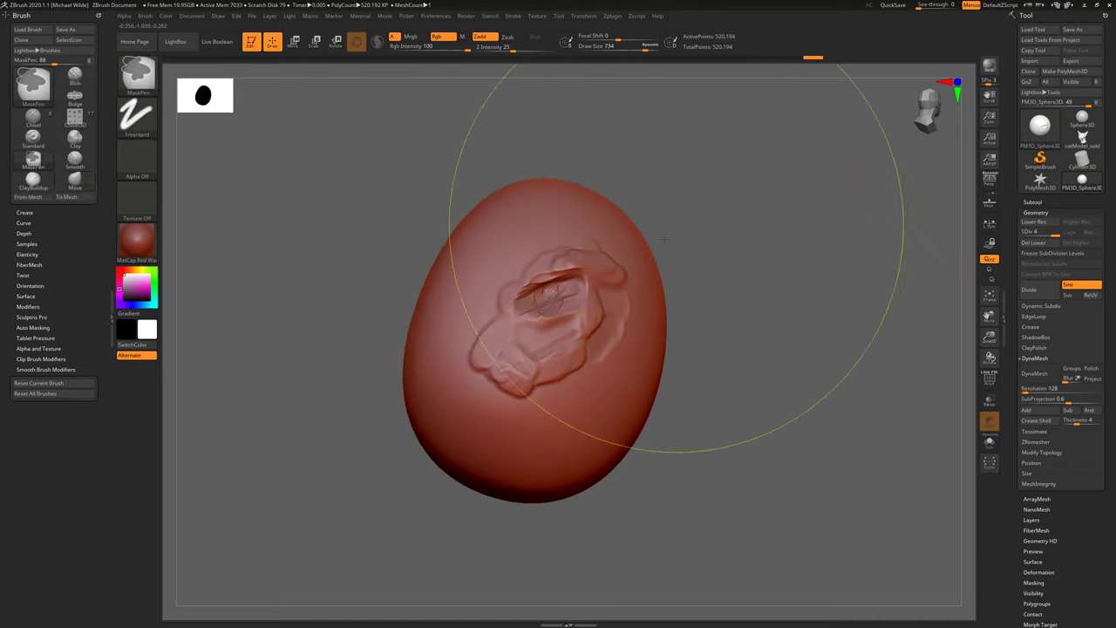
# Step: Reduce the Move brush's Draw Size to 112, pull out a pointed nose on the egg shape and push in a hollow beneath it
pyautogui.keyDown('ctrl'); pyautogui.moveTo(672, 219); pyautogui.dragTo(655, 283, button='right'); pyautogui.keyUp('ctrl')
pyautogui.press('space')
pyautogui.moveTo(482, 301); pyautogui.dragTo(445, 304)
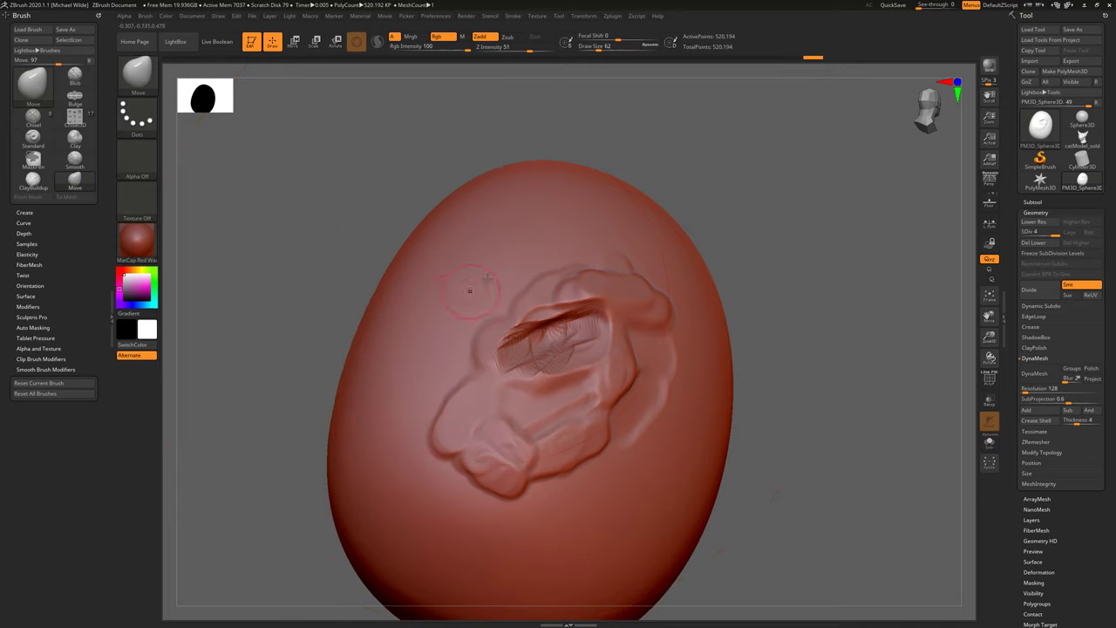
pyautogui.keyDown('alt'); pyautogui.moveTo(474, 288); pyautogui.dragTo(539, 259, button='right'); pyautogui.keyUp('alt')
pyautogui.press('space')
pyautogui.moveTo(458, 287); pyautogui.dragTo(372, 293)
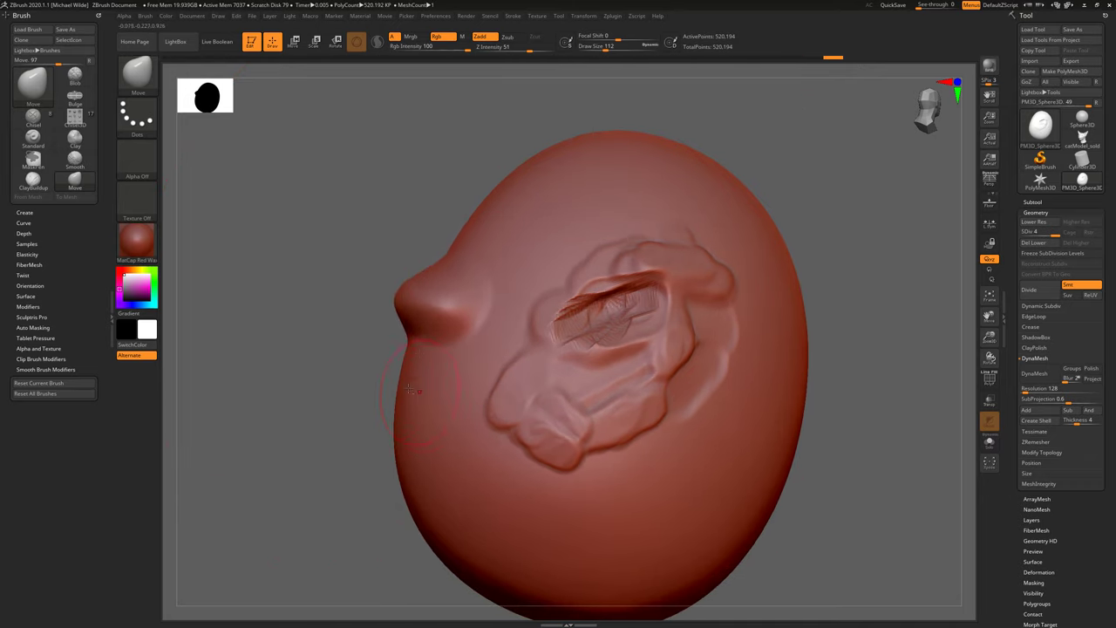
pyautogui.moveTo(405, 390)
pyautogui.mouseDown()
pyautogui.moveTo(385, 391)
pyautogui.moveTo(442, 386)
pyautogui.mouseUp()
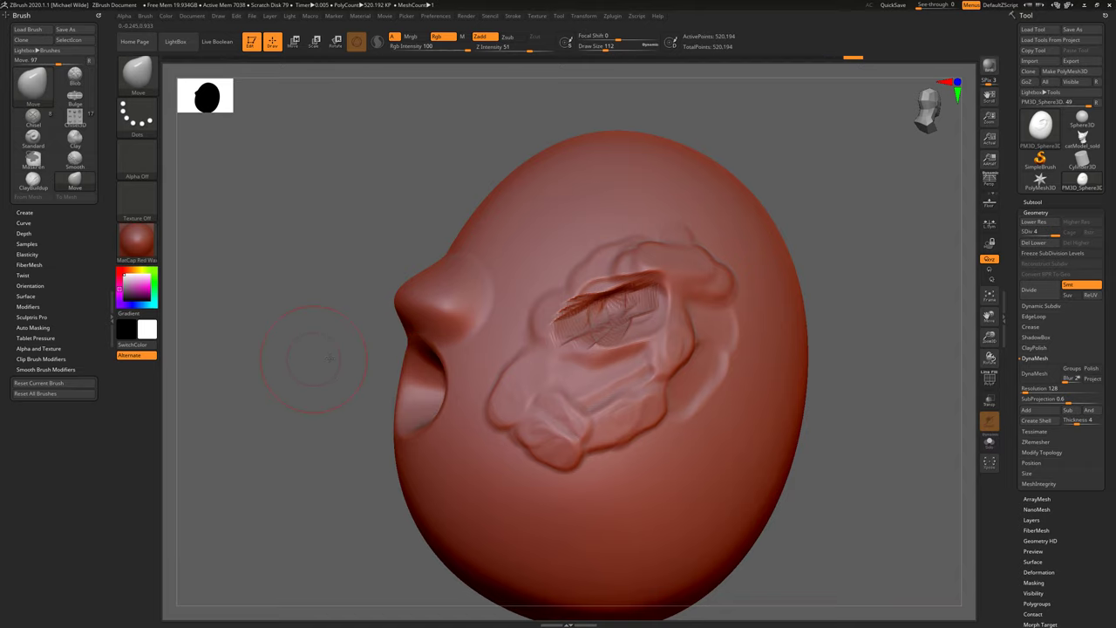
pyautogui.moveTo(328, 357)
pyautogui.mouseDown()
pyautogui.moveTo(741, 288)
pyautogui.moveTo(610, 262)
pyautogui.moveTo(692, 241)
pyautogui.moveTo(758, 178)
pyautogui.moveTo(677, 190)
pyautogui.mouseUp()
# Step: Choose the Flatten brush from the brush library and flatten the side of the nose
pyautogui.press('b')
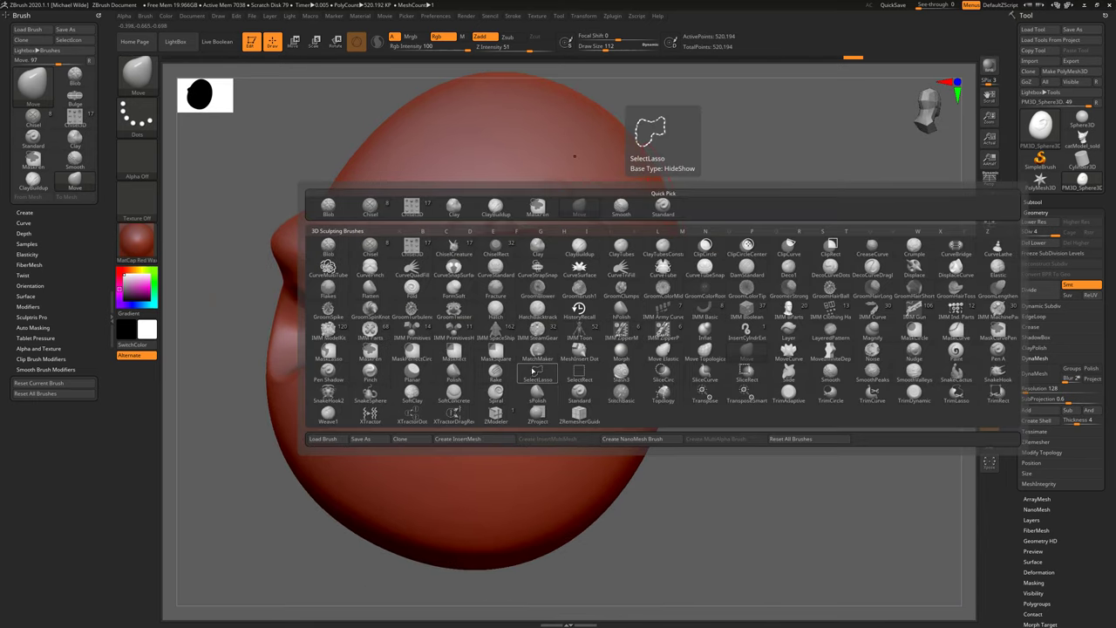
pyautogui.click(370, 288)
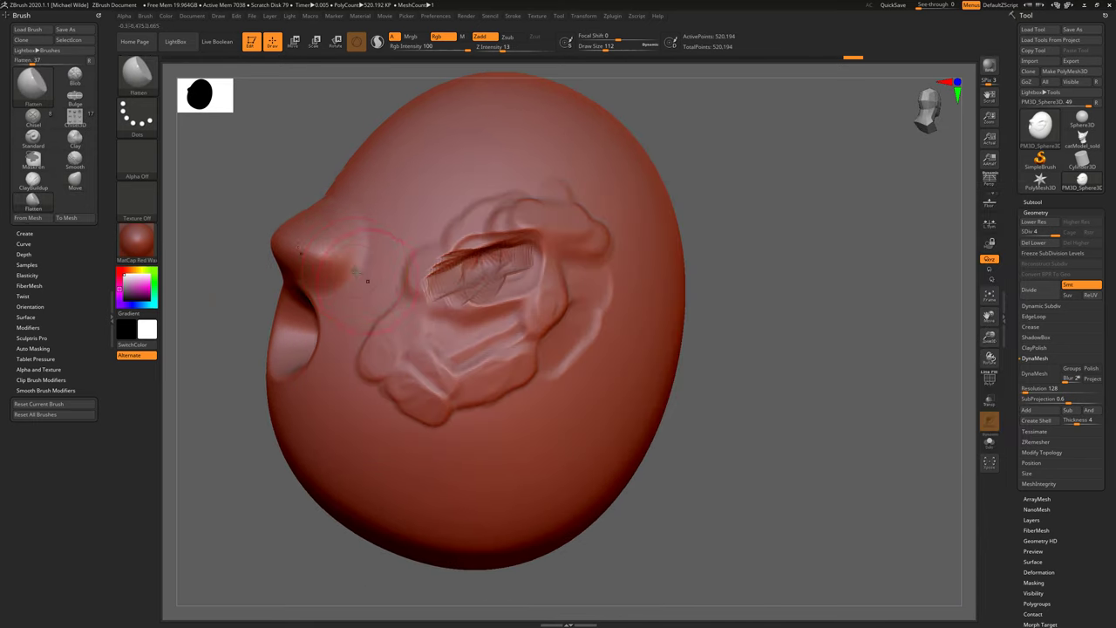
pyautogui.keyDown('alt'); pyautogui.moveTo(292, 324); pyautogui.dragTo(400, 356); pyautogui.keyUp('alt')
pyautogui.press('space')
pyautogui.click(446, 298)
pyautogui.moveTo(446, 298)
pyautogui.mouseDown()
pyautogui.moveTo(391, 263)
pyautogui.moveTo(452, 284)
pyautogui.mouseUp()
pyautogui.moveTo(441, 283); pyautogui.dragTo(453, 283)
pyautogui.moveTo(343, 324)
pyautogui.keyDown('alt'); pyautogui.mouseDown()
pyautogui.moveTo(347, 268)
pyautogui.moveTo(324, 276)
pyautogui.mouseUp(); pyautogui.keyUp('alt')
# Step: Set the Flatten brush's Draw Size to 54 and flatten the raised ridges of the sculpted patch
pyautogui.keyDown('ctrl'); pyautogui.moveTo(612, 223); pyautogui.dragTo(559, 285, button='right'); pyautogui.keyUp('ctrl')
pyautogui.press('space')
pyautogui.click(599, 230)
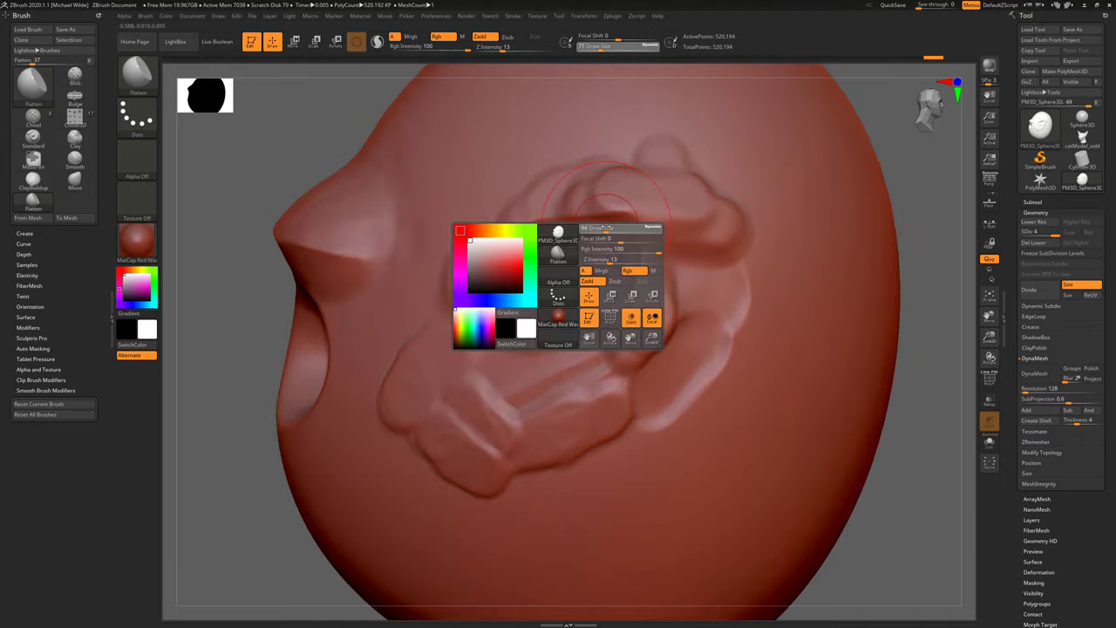
pyautogui.moveTo(576, 212)
pyautogui.mouseDown()
pyautogui.moveTo(695, 214)
pyautogui.moveTo(722, 241)
pyautogui.mouseUp()
pyautogui.moveTo(742, 303)
pyautogui.mouseDown()
pyautogui.moveTo(721, 382)
pyautogui.moveTo(664, 424)
pyautogui.mouseUp()
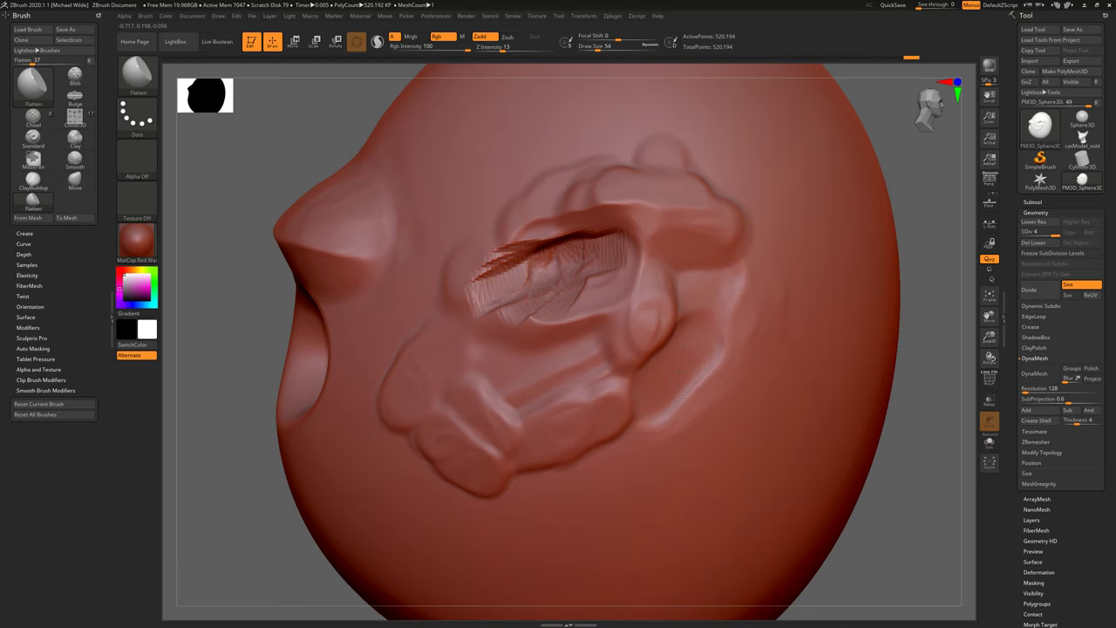
pyautogui.moveTo(652, 356); pyautogui.dragTo(659, 315)
# Step: Choose the hPolish brush from the brush library and bring the nose into view
pyautogui.press('b')
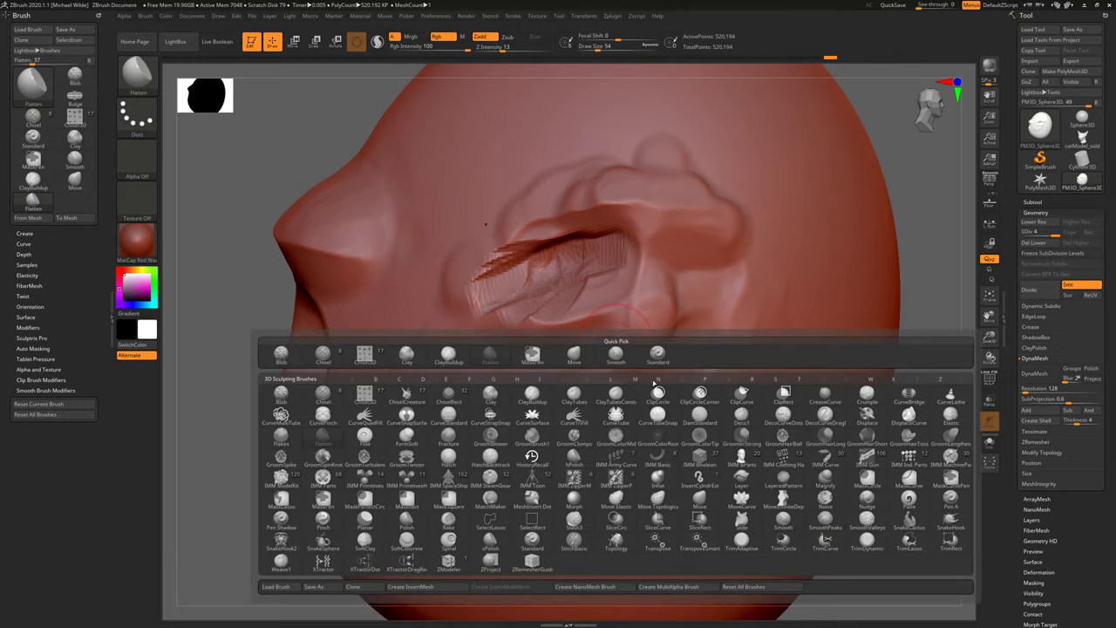
pyautogui.press('h')
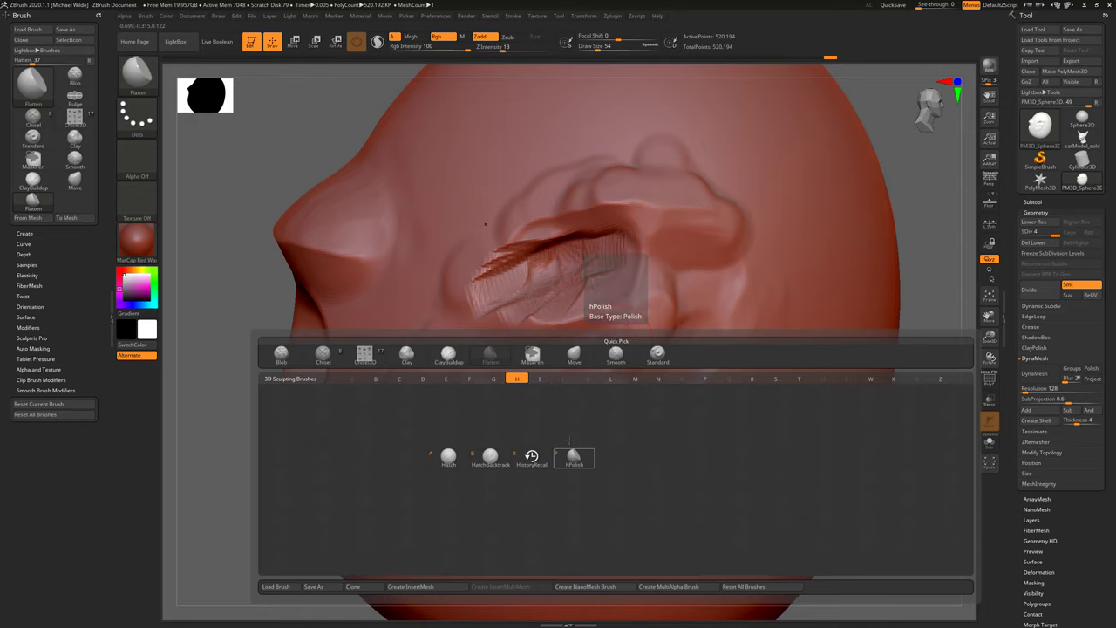
pyautogui.click(582, 464)
pyautogui.keyDown('alt'); pyautogui.moveTo(583, 464); pyautogui.dragTo(612, 474, button='right'); pyautogui.keyUp('alt')
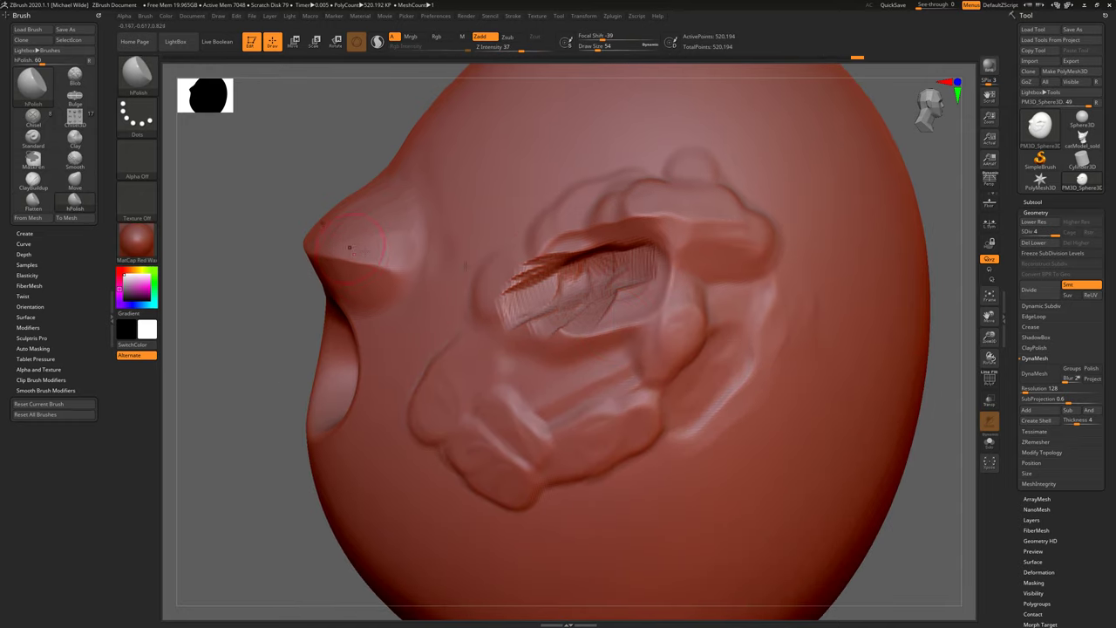
# Step: Try the hPolish brush on the side of the nose and undo these strokes
pyautogui.moveTo(349, 247); pyautogui.dragTo(392, 273)
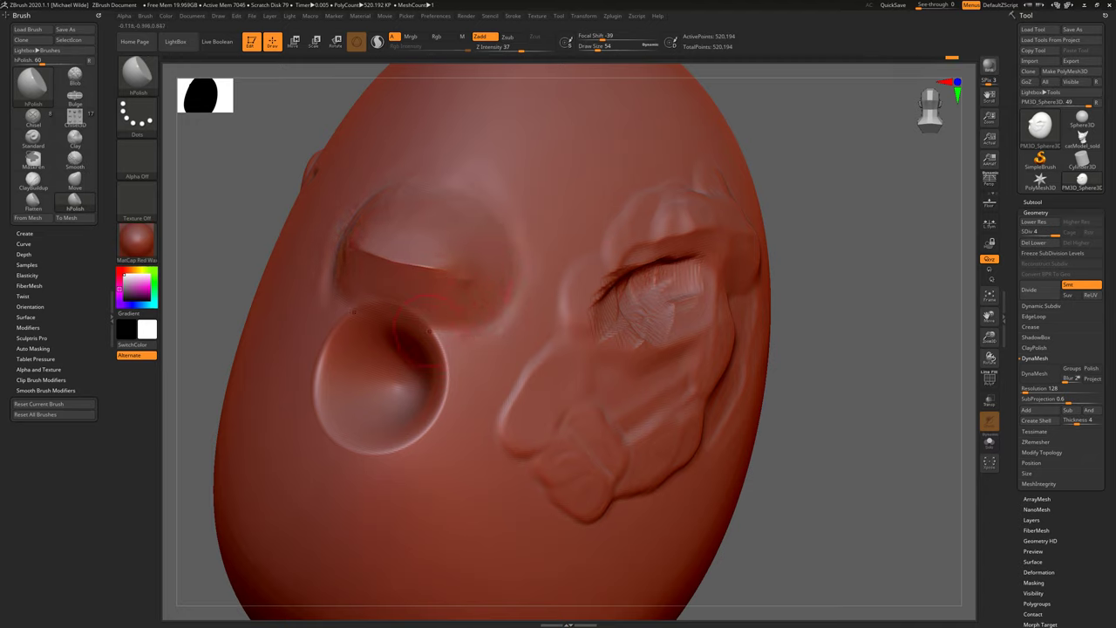
pyautogui.hotkey('ctrl', 'z')
pyautogui.hotkey('ctrl', 'z')
pyautogui.hotkey('ctrl', 'z')
pyautogui.hotkey('ctrl', 'z')
pyautogui.hotkey('ctrl', 'z')
pyautogui.hotkey('ctrl', 'z')
pyautogui.hotkey('ctrl', 'z')
pyautogui.hotkey('ctrl', 'z')
pyautogui.hotkey('ctrl', 'z')
pyautogui.hotkey('ctrl', 'shift', 'z')
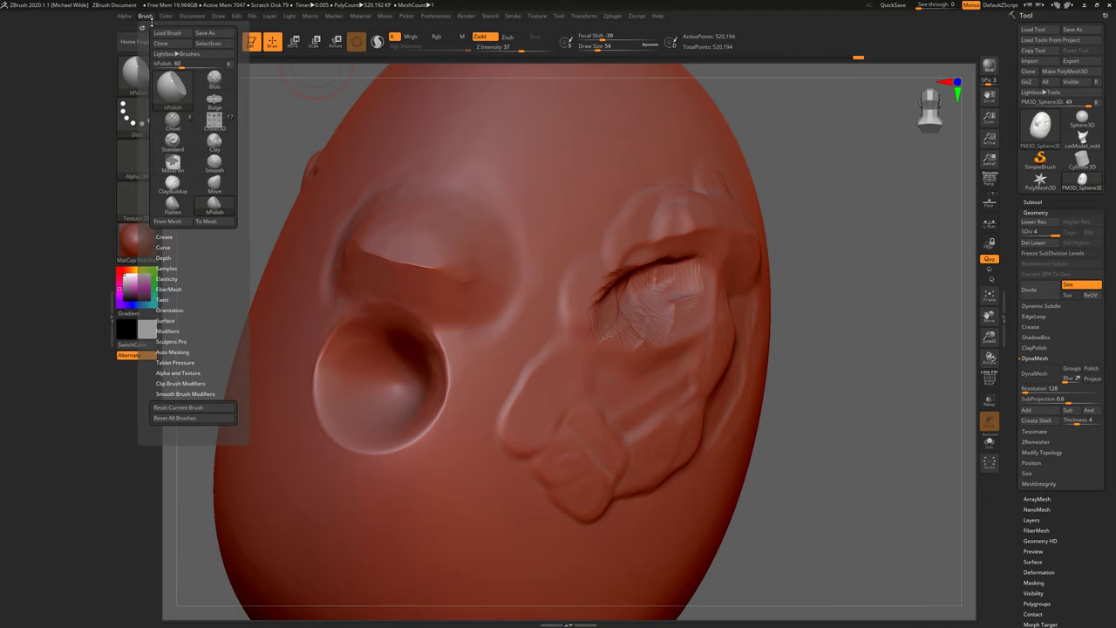
# Step: Expand the hPolish brush's Curve and Depth settings and set the depth Imbed to -2
pyautogui.click(145, 16)
pyautogui.moveTo(141, 27); pyautogui.dragTo(16, 25)
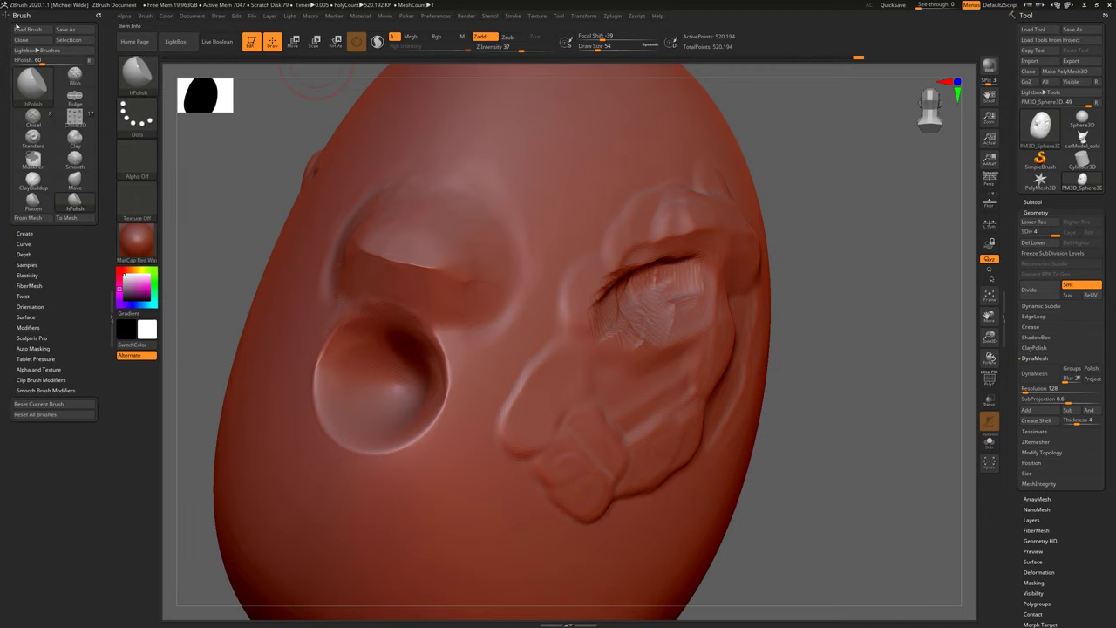
pyautogui.click(24, 253)
pyautogui.click(24, 243)
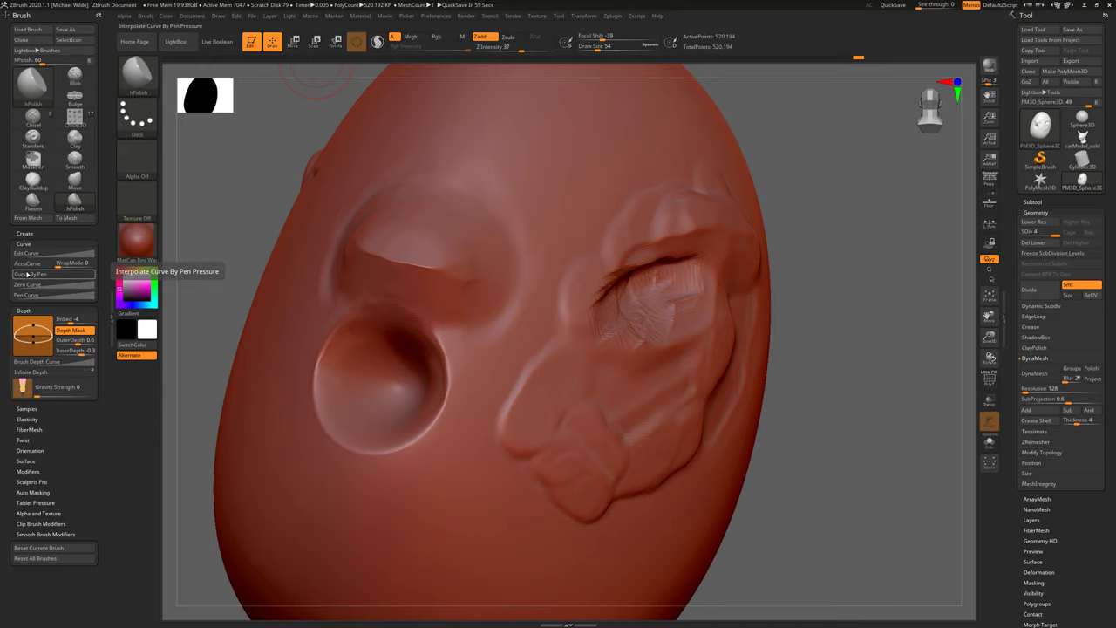
pyautogui.moveTo(32, 335)
pyautogui.mouseDown()
pyautogui.moveTo(31, 346)
pyautogui.moveTo(33, 326)
pyautogui.moveTo(33, 336)
pyautogui.mouseUp()
pyautogui.press('ctrl')
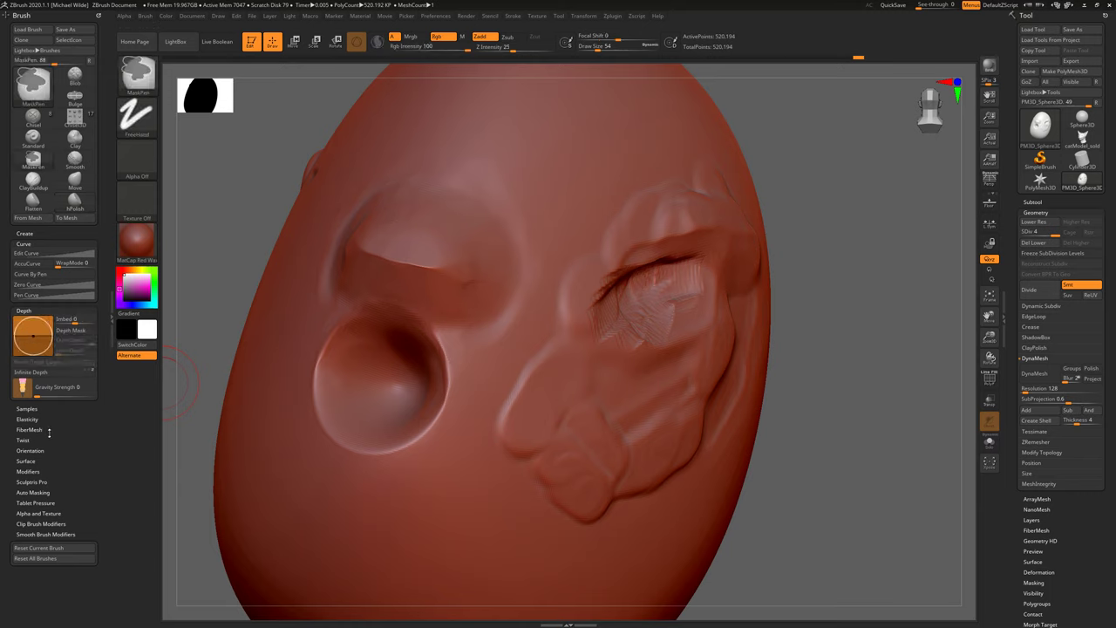
# Step: Examine the brush's Orientation, Twist, Tablet Pressure and Auto Masking settings and collapse the Brush palette
pyautogui.click(32, 450)
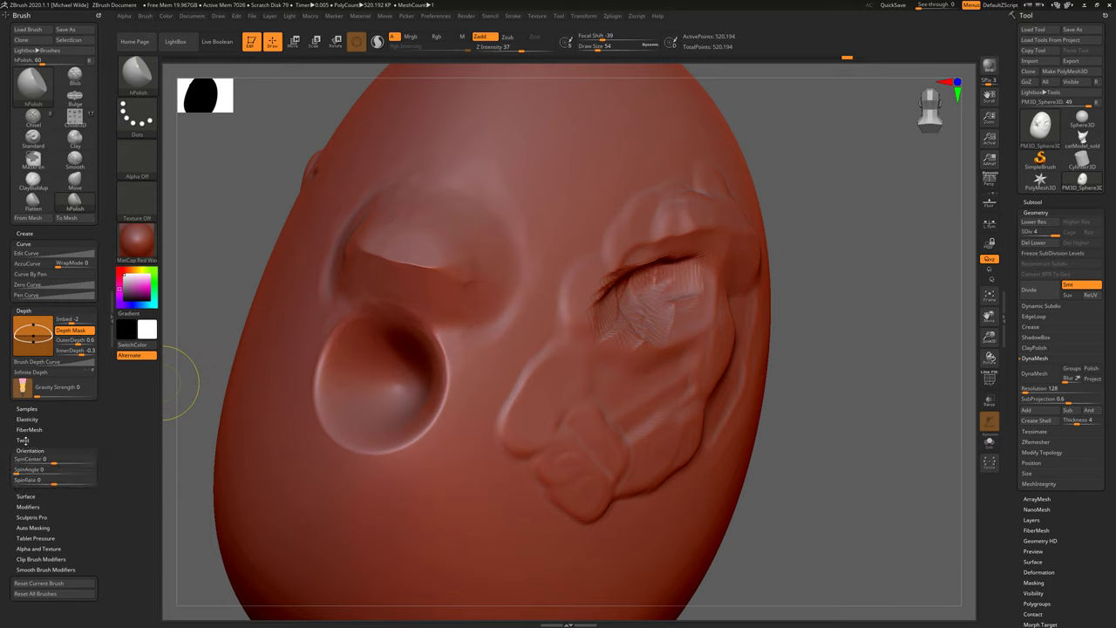
pyautogui.click(23, 440)
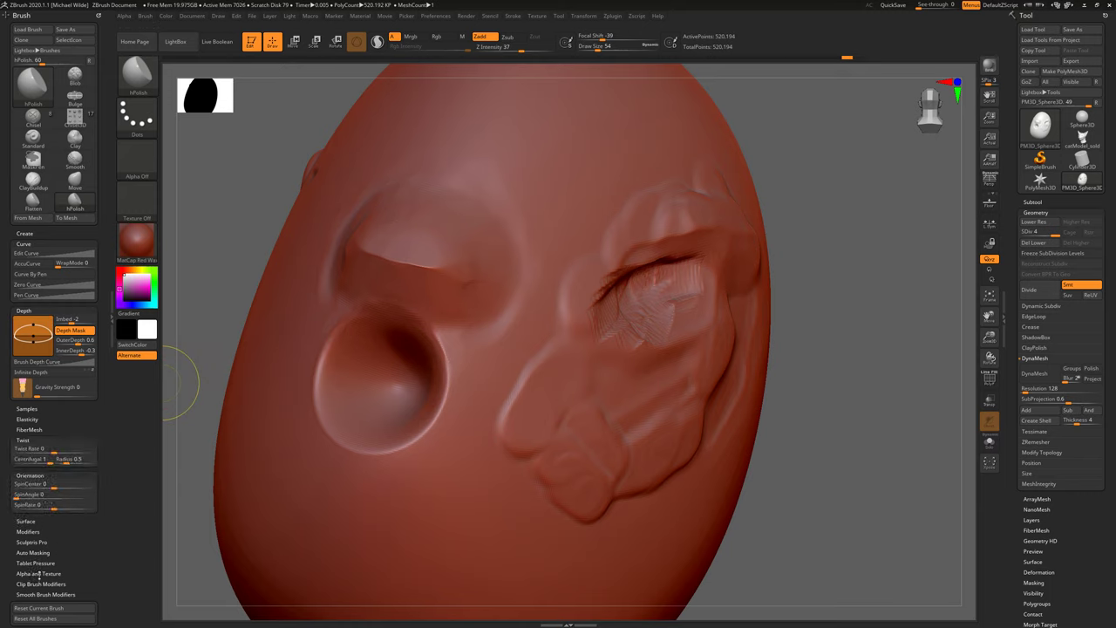
pyautogui.click(37, 564)
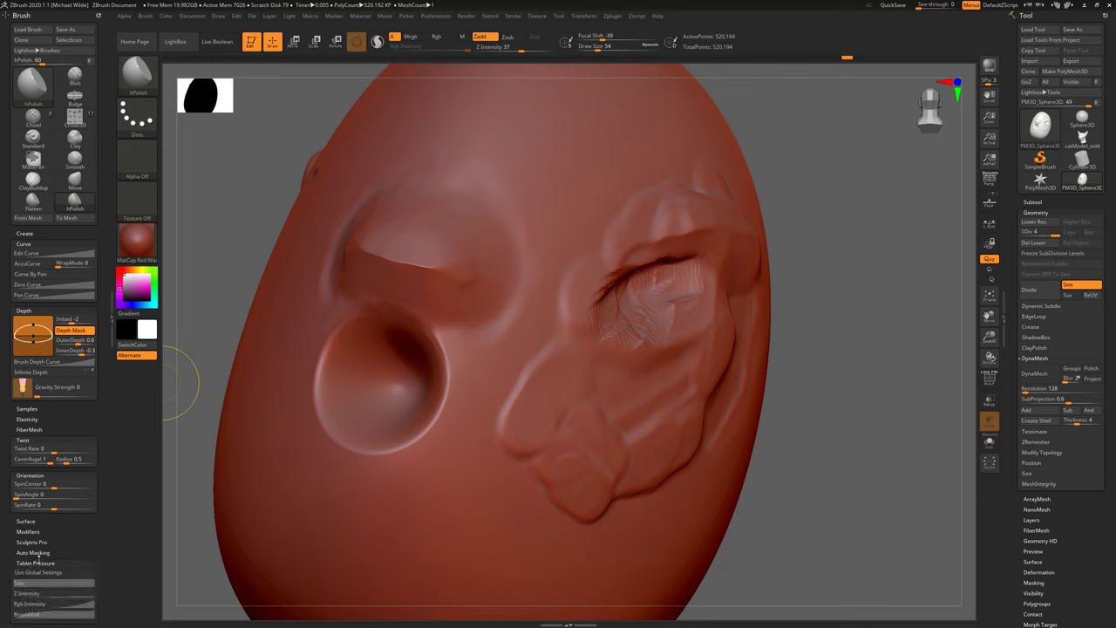
pyautogui.click(35, 552)
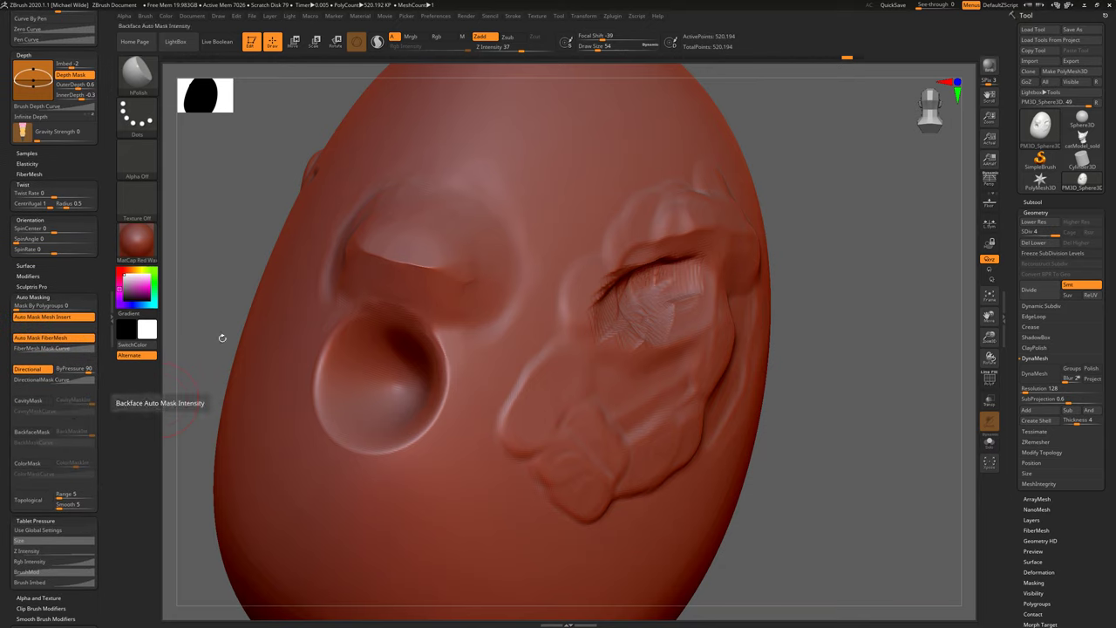
pyautogui.moveTo(792, 230)
pyautogui.mouseDown()
pyautogui.moveTo(662, 237)
pyautogui.moveTo(667, 187)
pyautogui.moveTo(532, 213)
pyautogui.moveTo(703, 240)
pyautogui.moveTo(616, 251)
pyautogui.mouseUp()
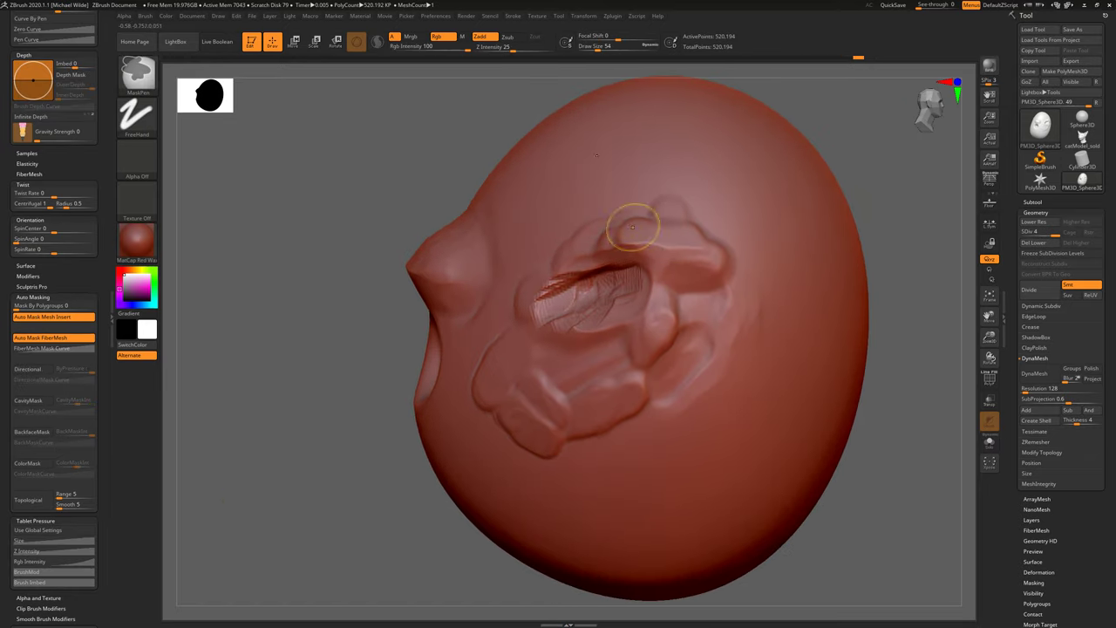
pyautogui.keyDown('ctrl'); pyautogui.moveTo(635, 225); pyautogui.dragTo(590, 121, button='right'); pyautogui.keyUp('ctrl')
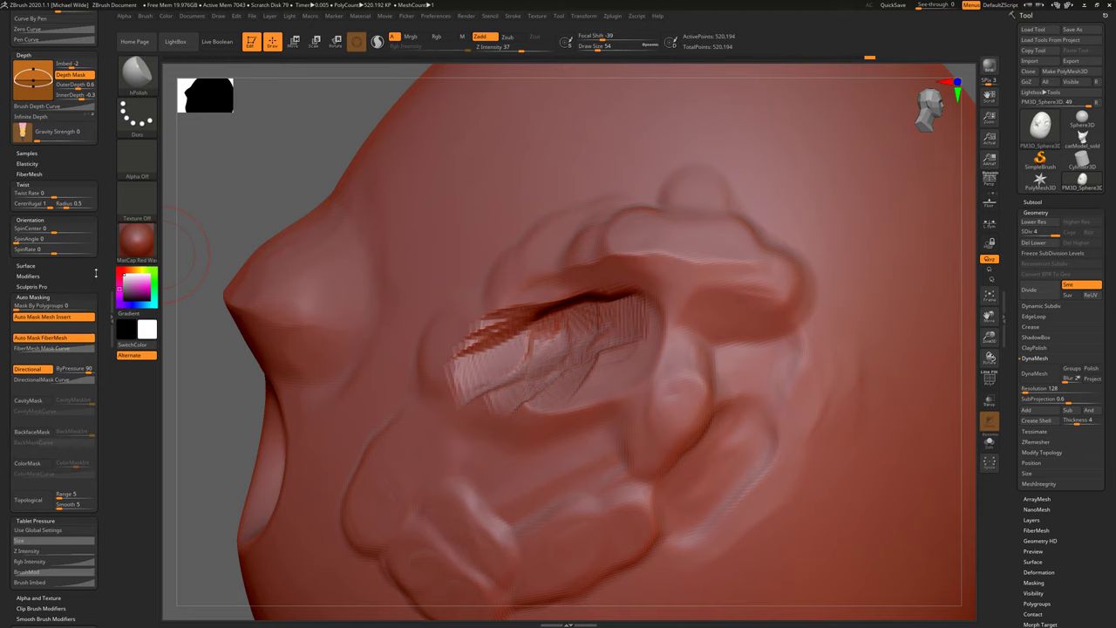
pyautogui.moveTo(96, 273); pyautogui.dragTo(109, 368)
pyautogui.click(24, 15)
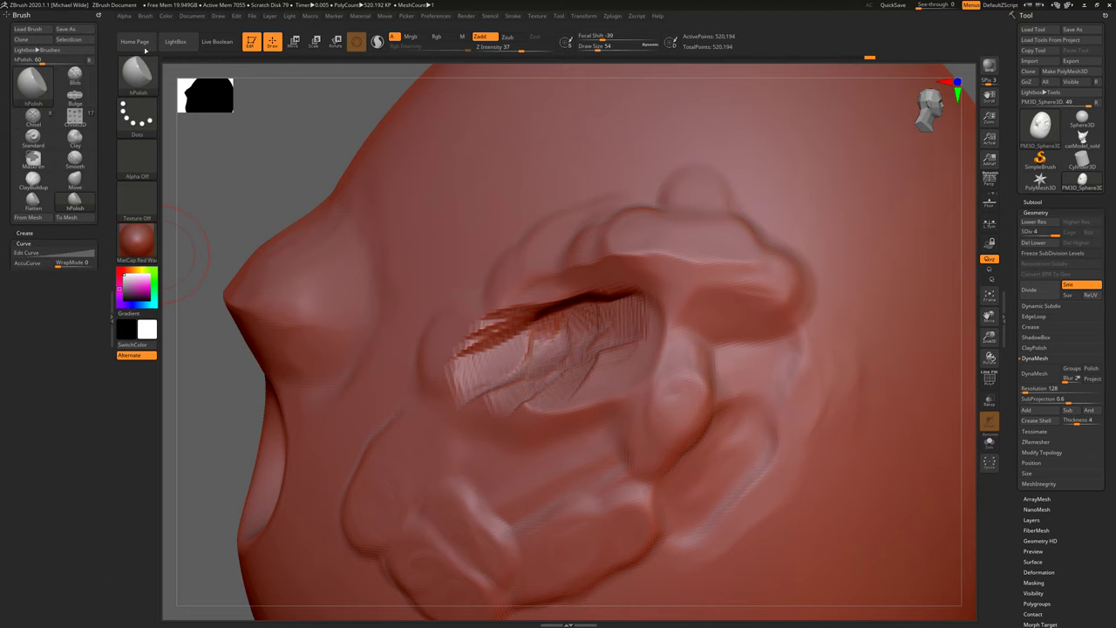
# Step: Choose the TrimAdaptive brush and cut flat planes into the nose and the ridge above the patch's opening
pyautogui.press('b')
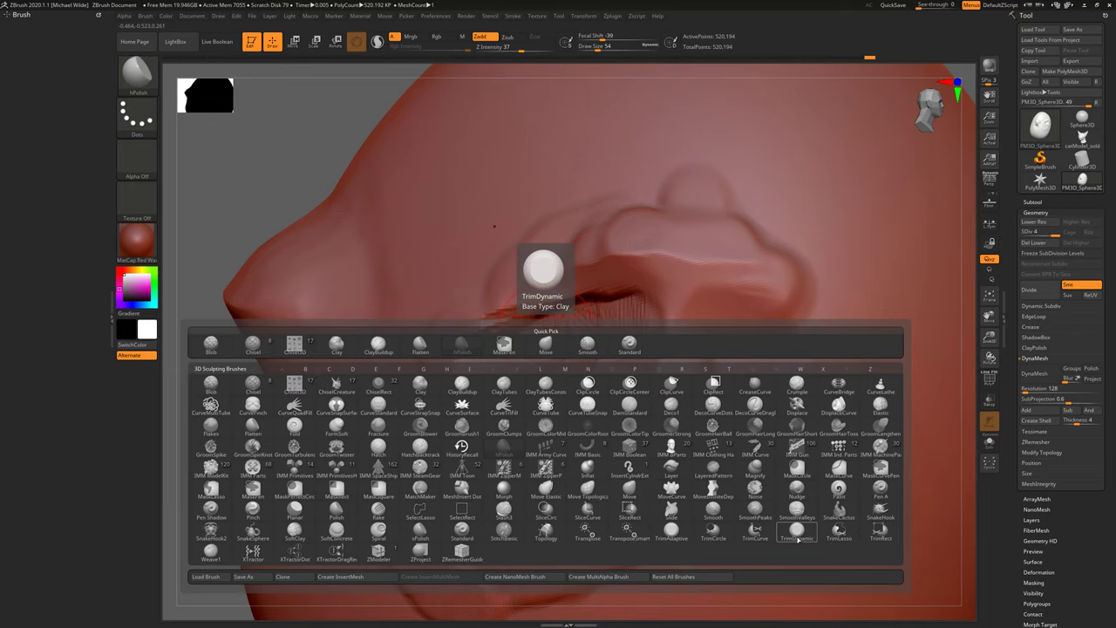
pyautogui.click(672, 531)
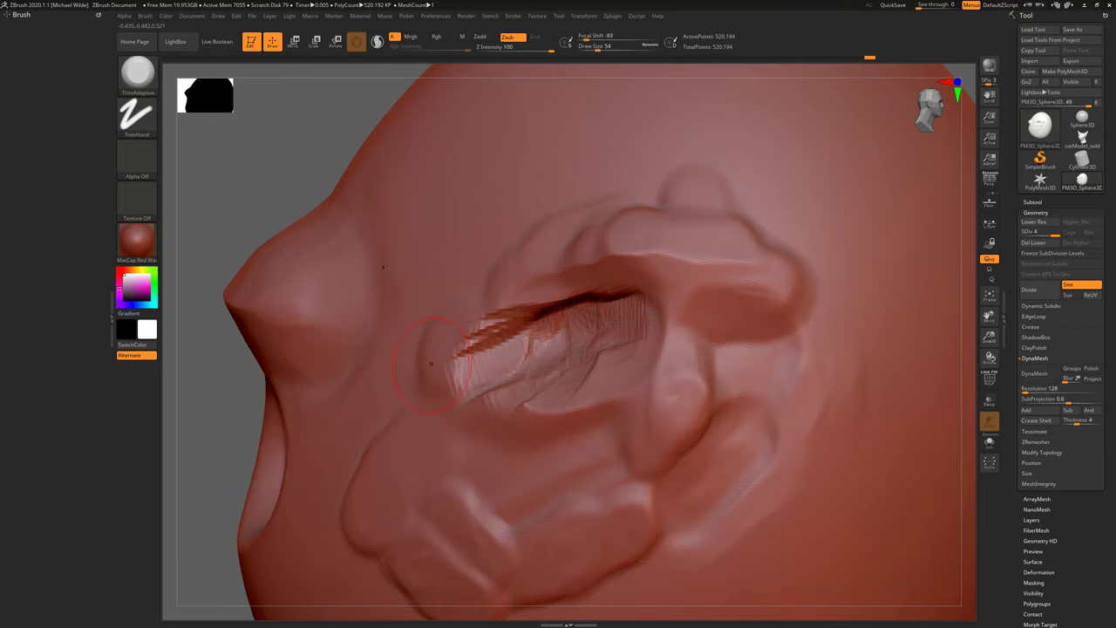
pyautogui.keyDown('alt'); pyautogui.moveTo(261, 357); pyautogui.dragTo(403, 357, button='right'); pyautogui.keyUp('alt')
pyautogui.moveTo(336, 358); pyautogui.dragTo(418, 335, button='right')
pyautogui.moveTo(418, 334); pyautogui.dragTo(393, 319)
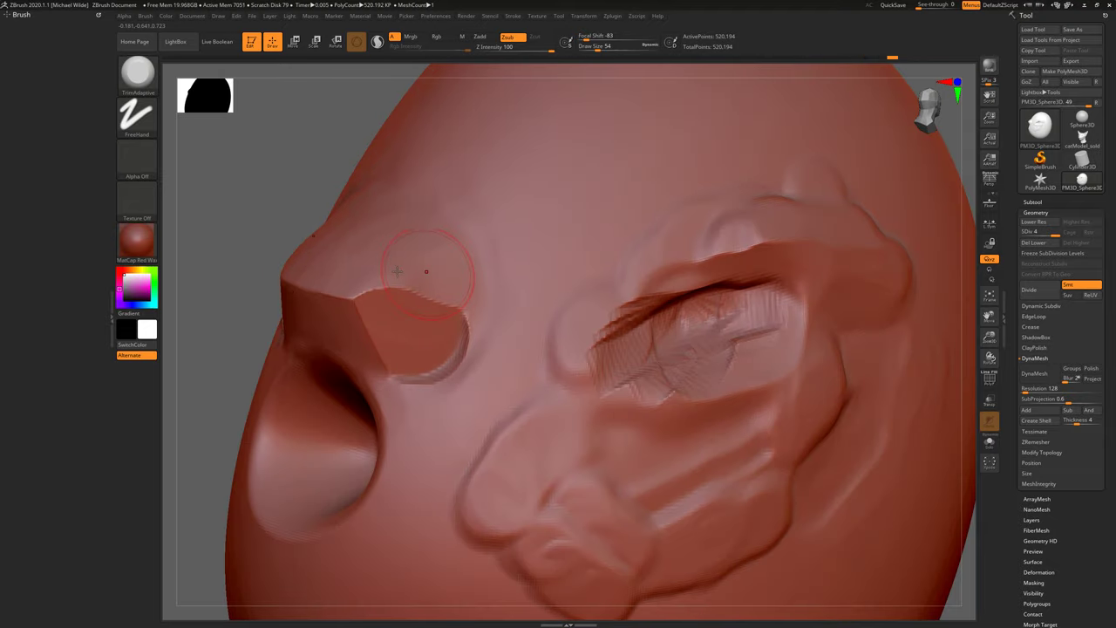
pyautogui.moveTo(424, 256)
pyautogui.mouseDown()
pyautogui.moveTo(331, 281)
pyautogui.moveTo(302, 338)
pyautogui.moveTo(351, 318)
pyautogui.mouseUp()
pyautogui.moveTo(351, 318)
pyautogui.keyDown('ctrl'); pyautogui.mouseDown(button='right')
pyautogui.moveTo(523, 262)
pyautogui.moveTo(759, 212)
pyautogui.moveTo(669, 199)
pyautogui.moveTo(623, 249)
pyautogui.mouseUp(button='right'); pyautogui.keyUp('ctrl')
pyautogui.moveTo(601, 261); pyautogui.dragTo(684, 272)
# Step: Choose the TrimDynamic brush and trim the patch's ridges, the nose and the rim of the hollow
pyautogui.press('b')
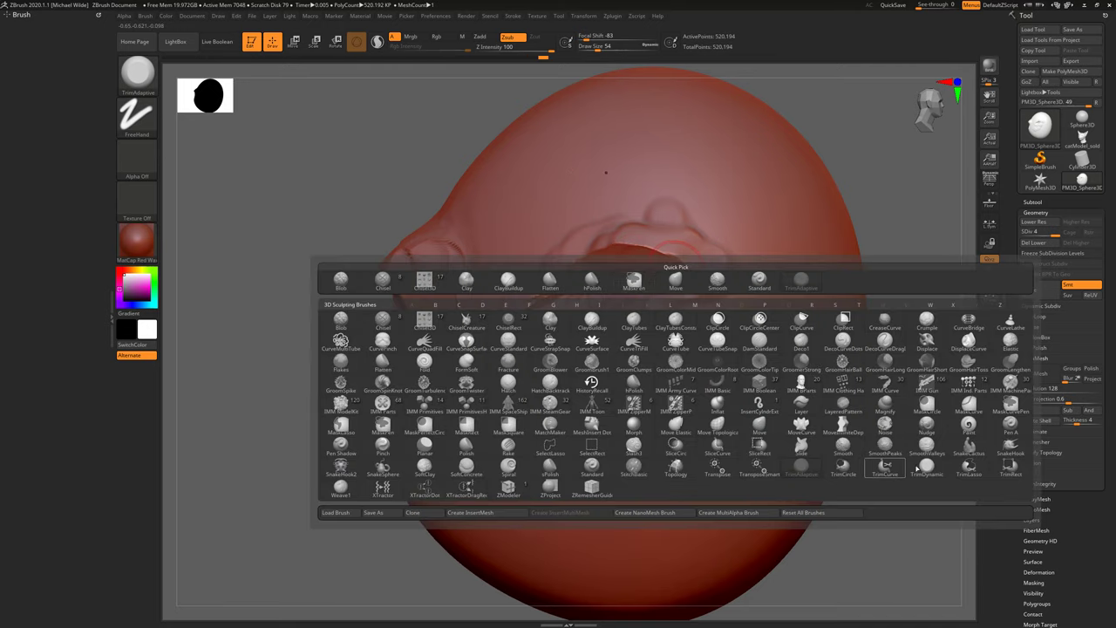
pyautogui.press('t')
pyautogui.press('d')
pyautogui.moveTo(728, 275)
pyautogui.mouseDown()
pyautogui.moveTo(707, 288)
pyautogui.moveTo(591, 254)
pyautogui.moveTo(542, 289)
pyautogui.moveTo(603, 270)
pyautogui.mouseUp()
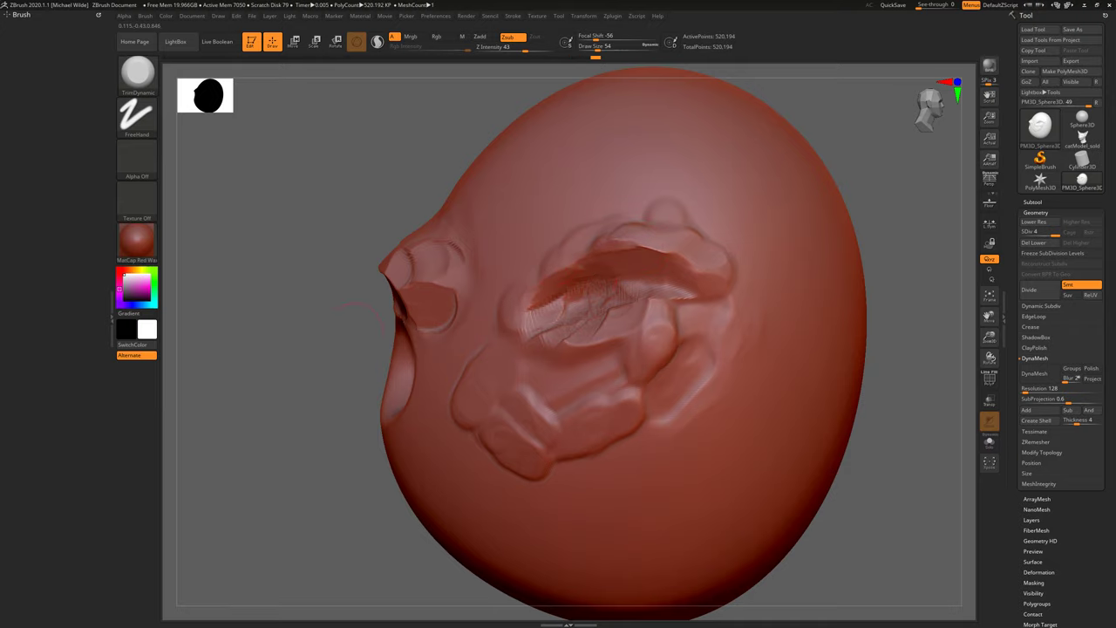
pyautogui.moveTo(357, 310); pyautogui.dragTo(376, 285)
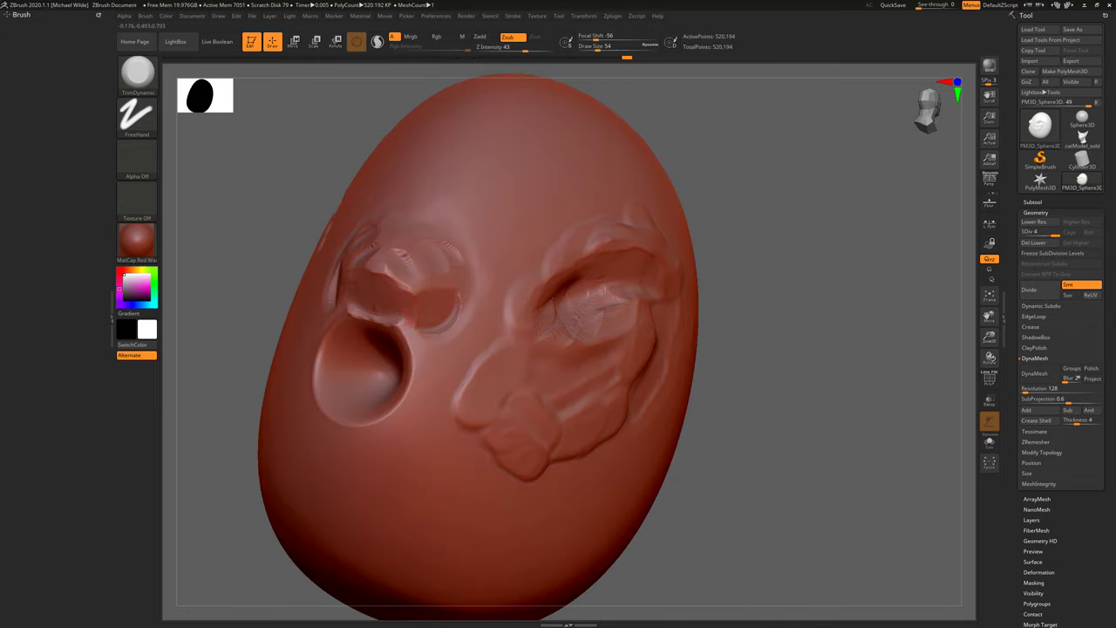
pyautogui.moveTo(405, 345)
pyautogui.mouseDown()
pyautogui.moveTo(405, 408)
pyautogui.moveTo(352, 418)
pyautogui.moveTo(415, 361)
pyautogui.mouseUp()
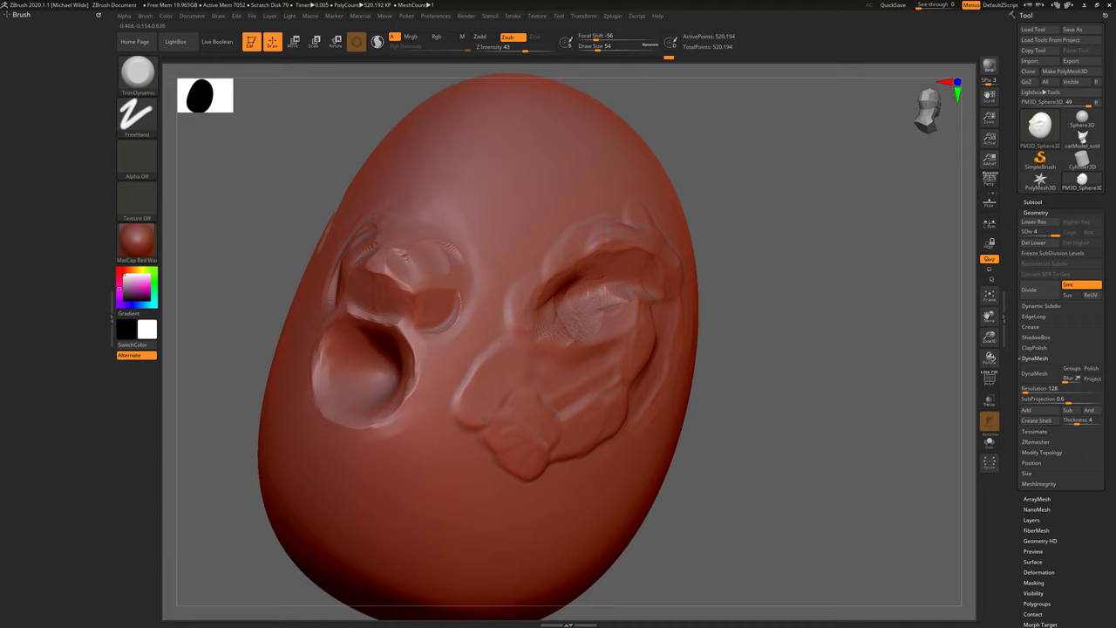
# Step: Choose the DamStandard brush and cut a sharp crease along the patch's eye-like opening
pyautogui.press('b')
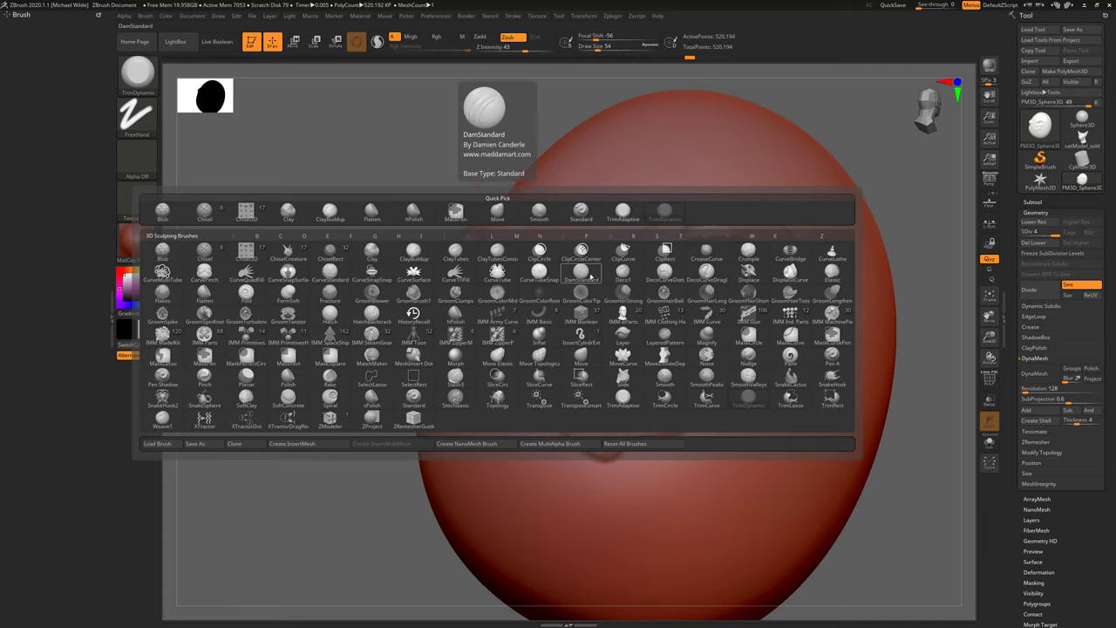
pyautogui.click(595, 278)
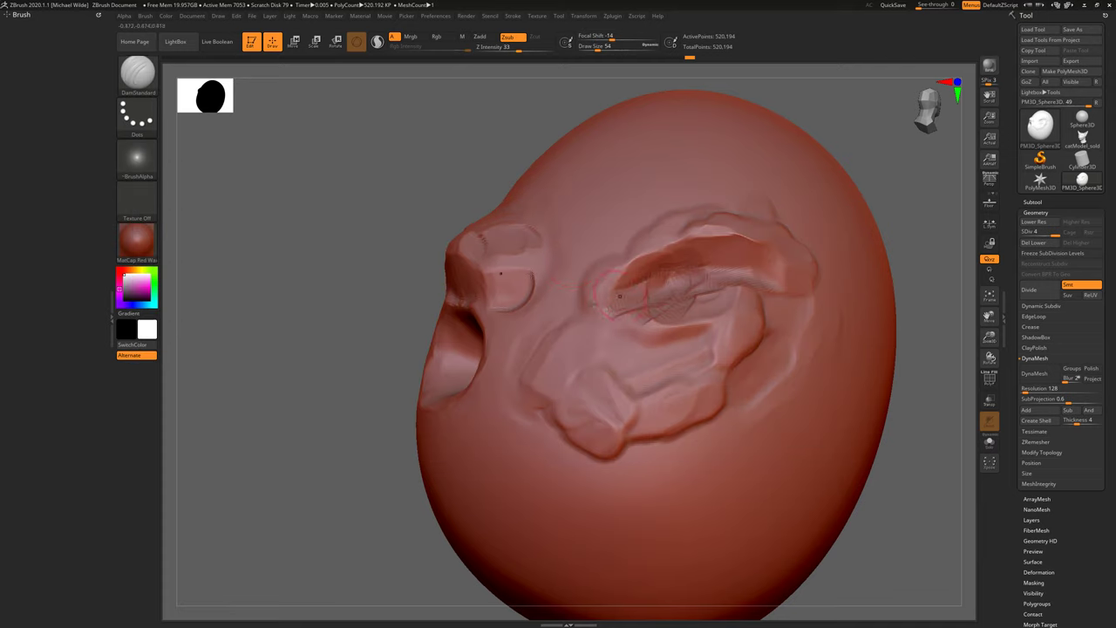
pyautogui.moveTo(323, 267); pyautogui.dragTo(320, 257)
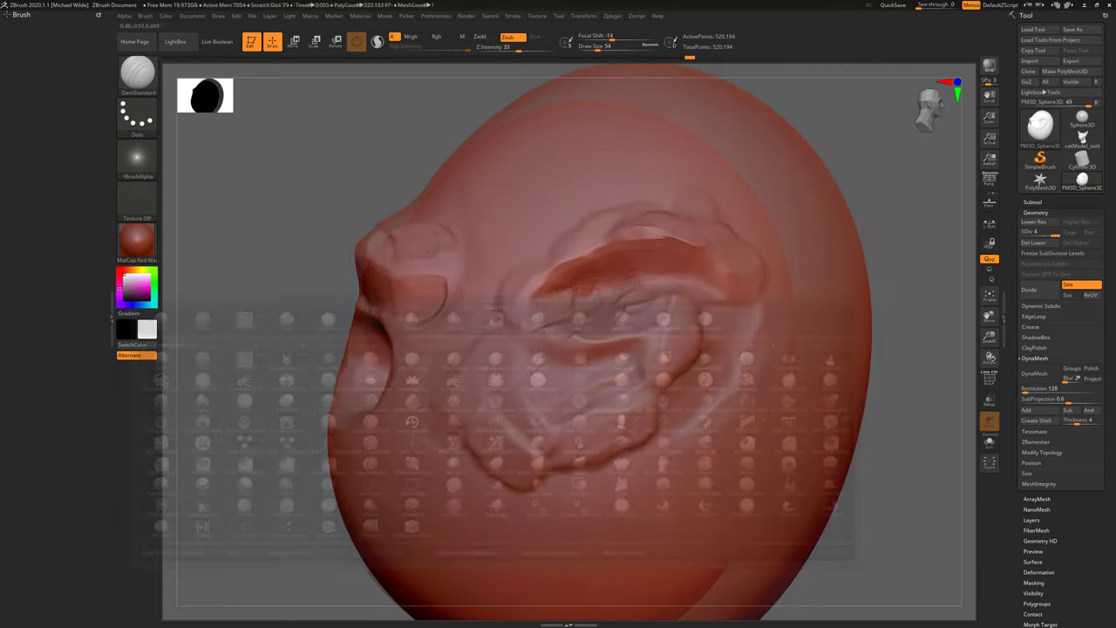
pyautogui.moveTo(523, 305)
pyautogui.mouseDown()
pyautogui.moveTo(619, 278)
pyautogui.moveTo(710, 284)
pyautogui.mouseUp()
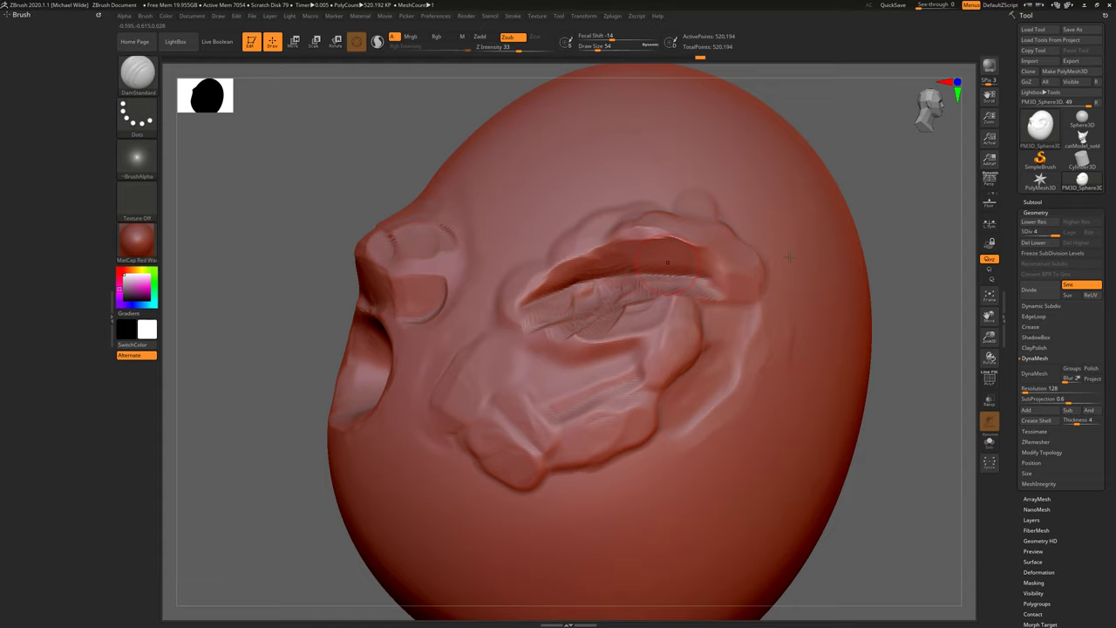
# Step: Carve a diagonal groove above the patch and extend the front end of the opening's crease with DamStandard
pyautogui.moveTo(270, 288)
pyautogui.keyDown('alt'); pyautogui.mouseDown()
pyautogui.moveTo(382, 287)
pyautogui.moveTo(366, 292)
pyautogui.mouseUp(); pyautogui.keyUp('alt')
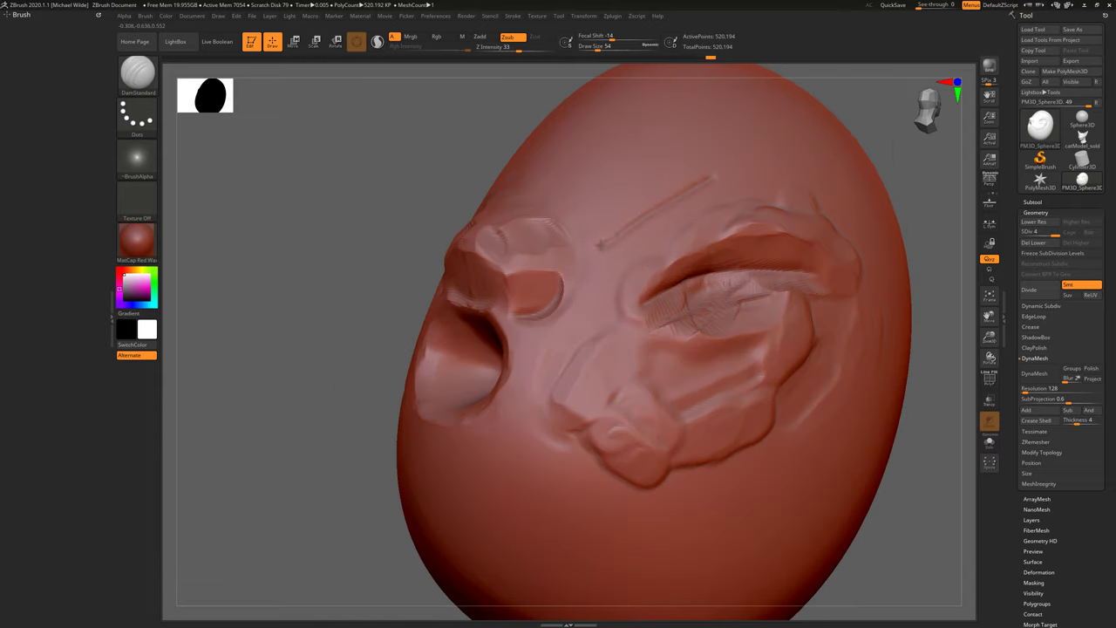
pyautogui.moveTo(288, 261)
pyautogui.mouseDown()
pyautogui.moveTo(292, 340)
pyautogui.moveTo(279, 318)
pyautogui.mouseUp()
pyautogui.moveTo(554, 303); pyautogui.dragTo(660, 220)
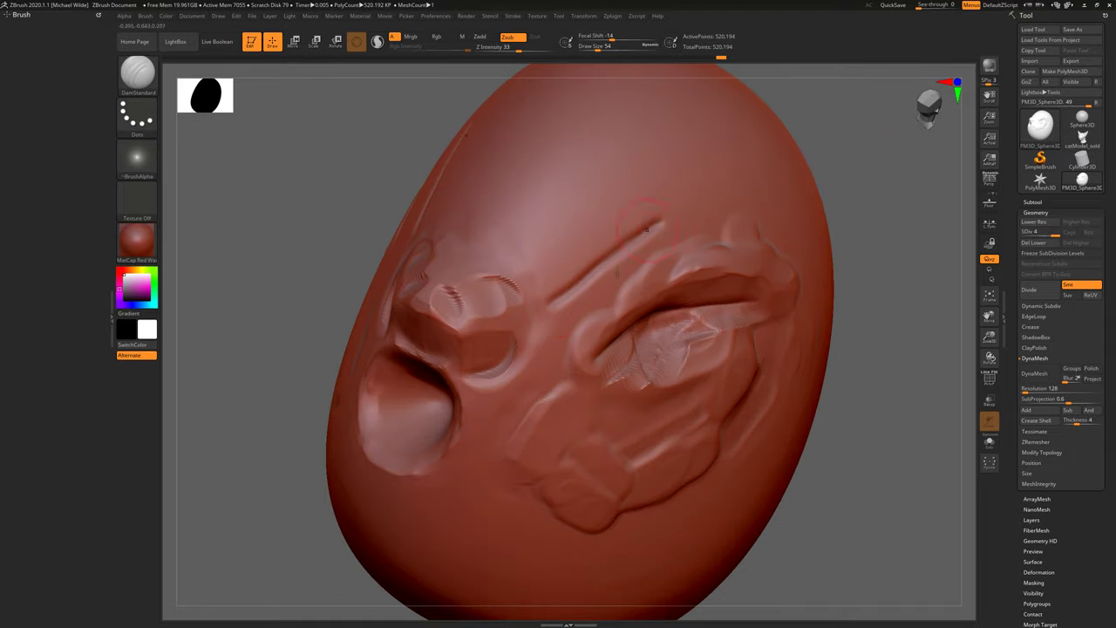
pyautogui.moveTo(588, 285); pyautogui.dragTo(610, 215, button='right')
pyautogui.moveTo(593, 298); pyautogui.dragTo(615, 286)
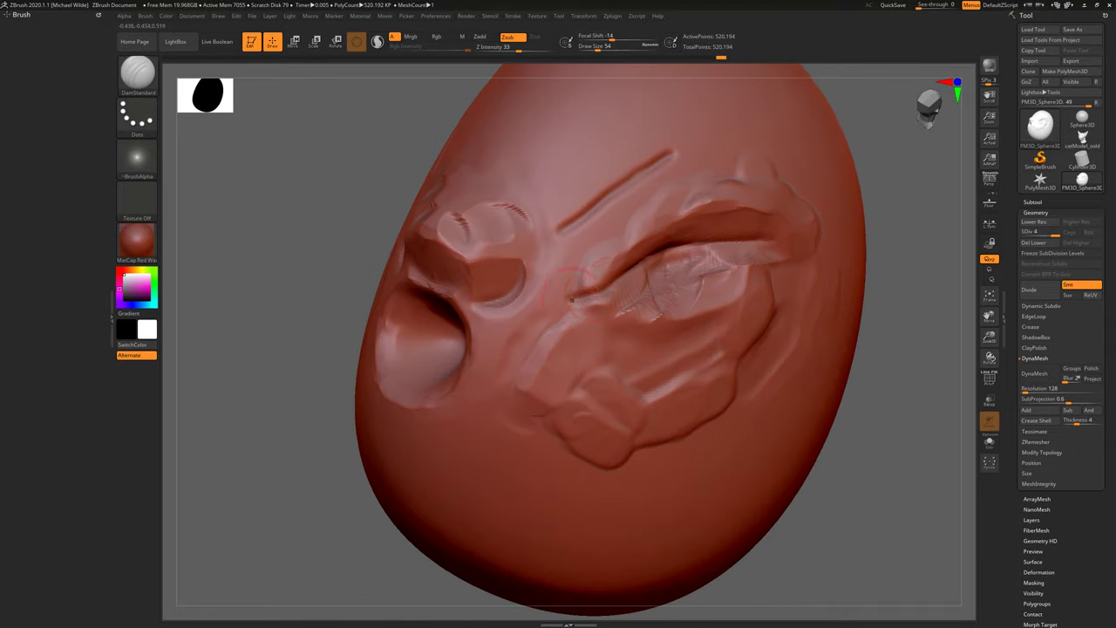
# Step: Cut a crease along the rear of the opening and a shorter second groove below the diagonal one
pyautogui.moveTo(858, 204); pyautogui.dragTo(598, 294, button='right')
pyautogui.moveTo(685, 253); pyautogui.dragTo(808, 254)
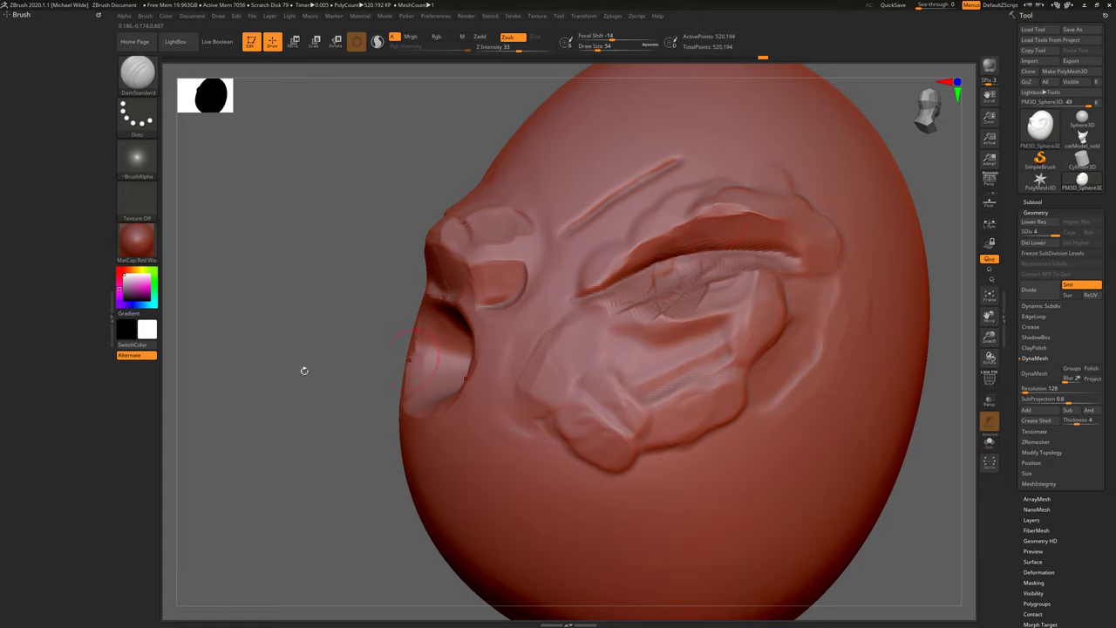
pyautogui.moveTo(304, 370); pyautogui.dragTo(533, 275)
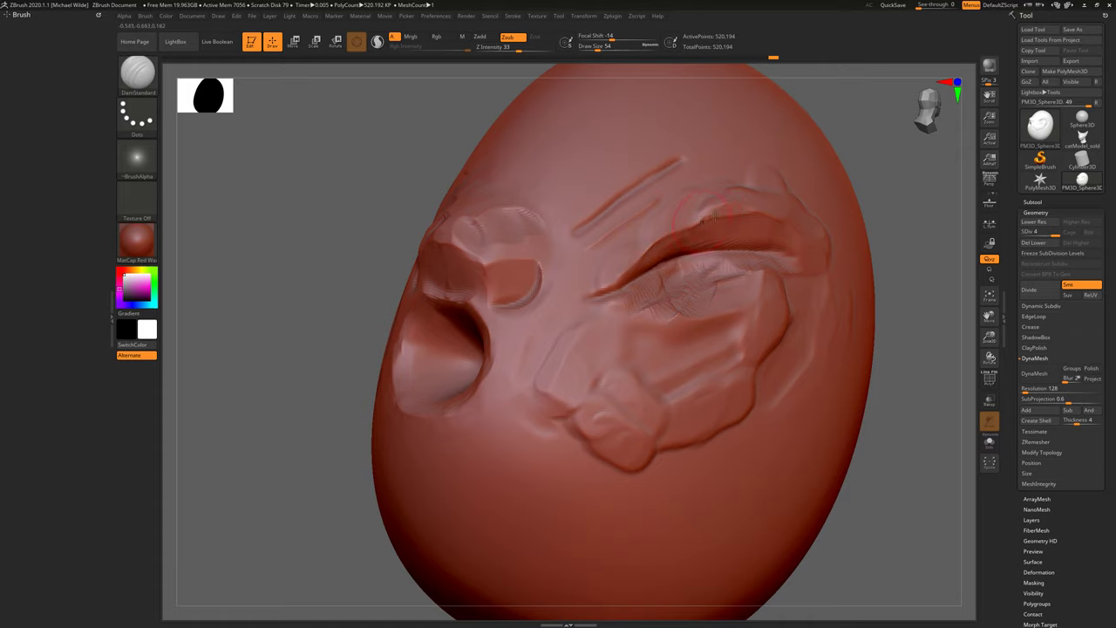
pyautogui.moveTo(895, 202); pyautogui.dragTo(615, 171)
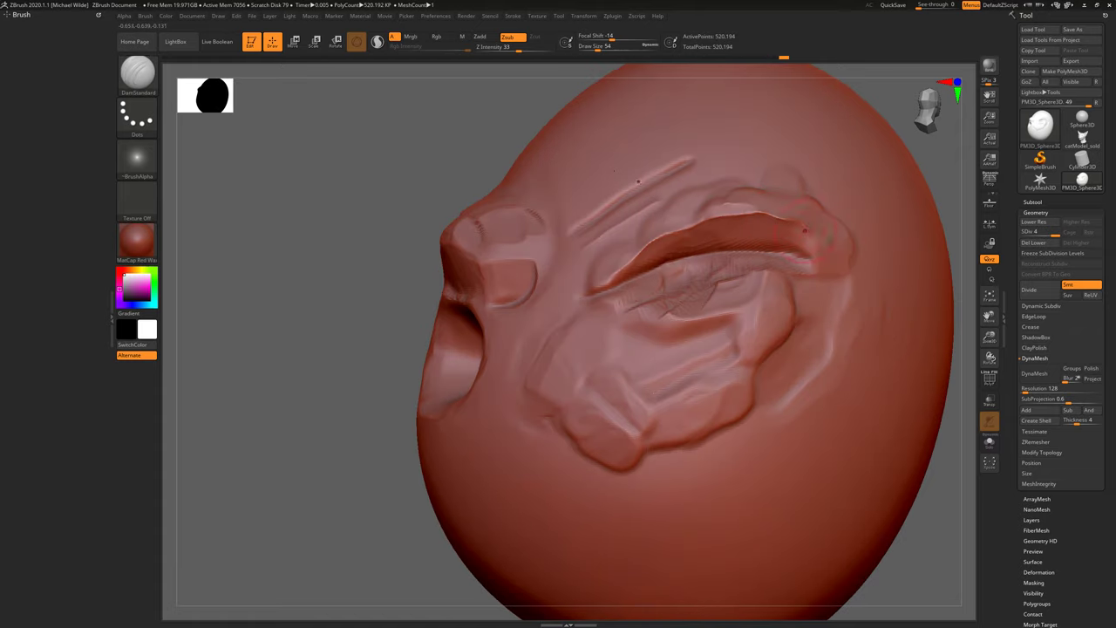
# Step: Switch to the cat head model and set the DamStandard brush's Draw Size to 22
pyautogui.moveTo(614, 171)
pyautogui.mouseDown(button='right')
pyautogui.moveTo(537, 270)
pyautogui.moveTo(877, 217)
pyautogui.moveTo(808, 181)
pyautogui.mouseUp(button='right')
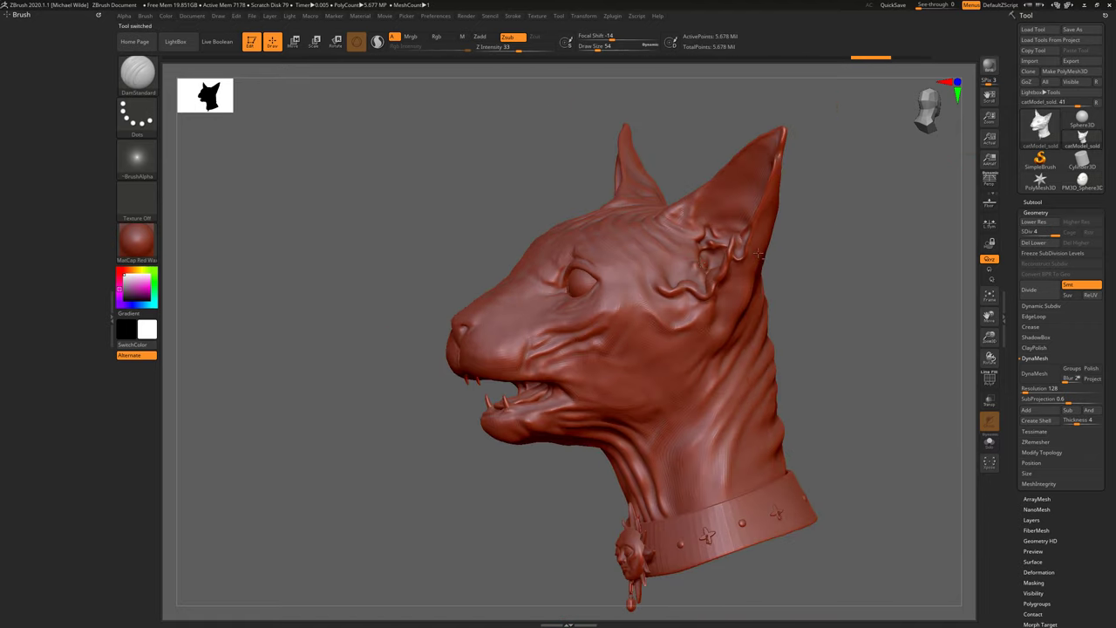
pyautogui.keyDown('alt'); pyautogui.moveTo(699, 246); pyautogui.dragTo(662, 183, button='right'); pyautogui.keyUp('alt')
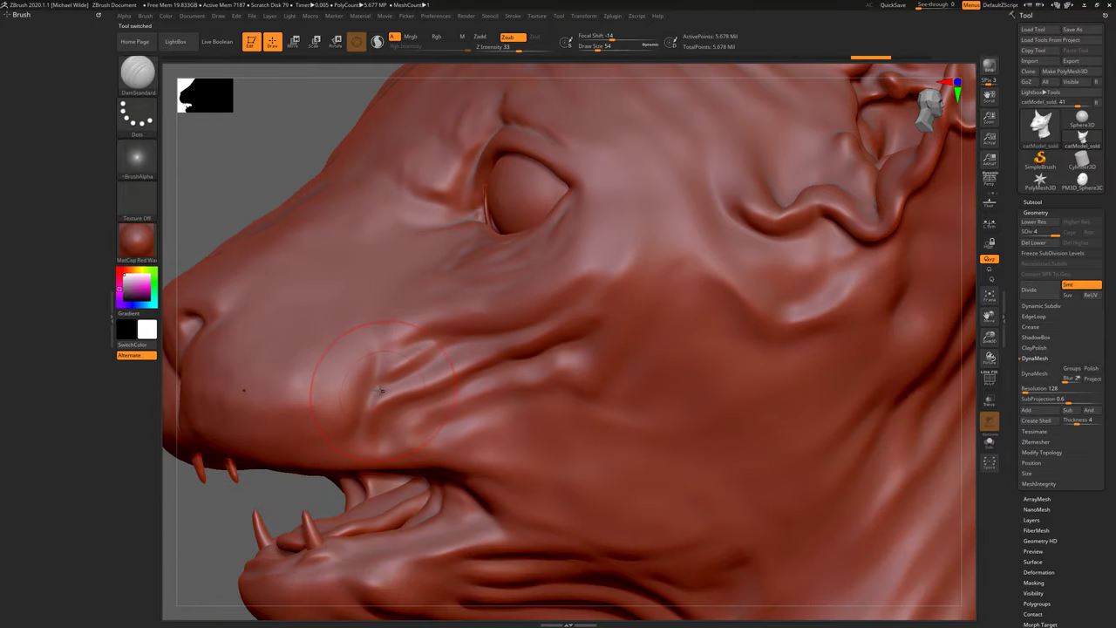
pyautogui.rightClick(381, 390)
pyautogui.moveTo(408, 375)
pyautogui.mouseDown()
pyautogui.moveTo(448, 345)
pyautogui.moveTo(553, 309)
pyautogui.mouseUp()
pyautogui.moveTo(552, 308)
pyautogui.keyDown('alt'); pyautogui.mouseDown(button='right')
pyautogui.moveTo(594, 354)
pyautogui.moveTo(697, 349)
pyautogui.mouseUp(button='right'); pyautogui.keyUp('alt')
# Step: Carve DamStandard creases outward from the outer and inner corners of the cat's eye
pyautogui.moveTo(586, 232); pyautogui.dragTo(630, 234)
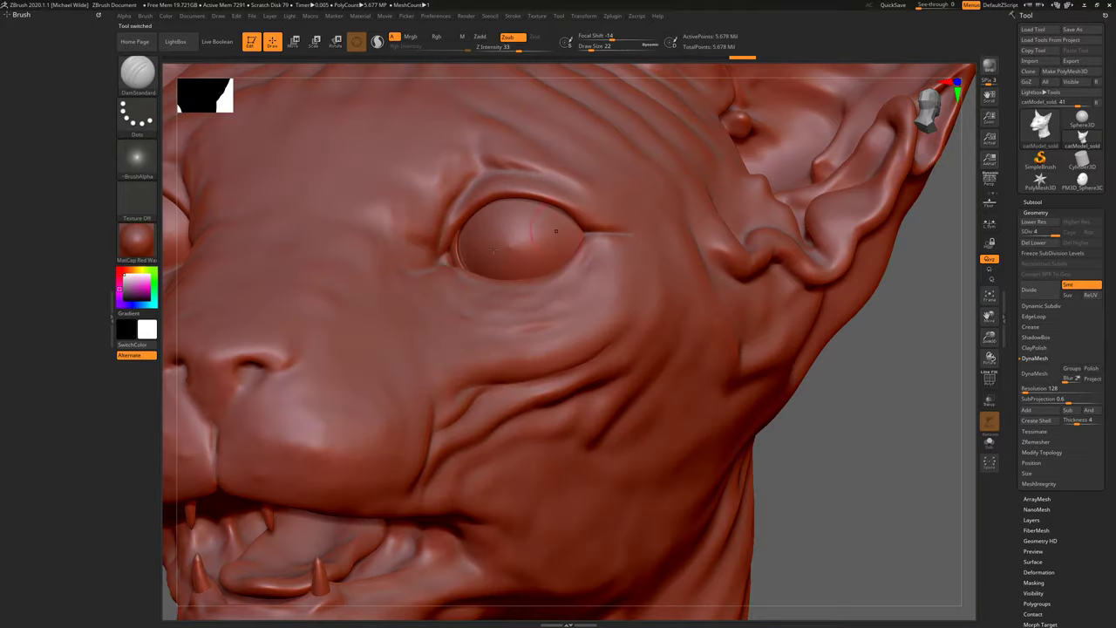
pyautogui.moveTo(437, 260); pyautogui.dragTo(405, 270)
pyautogui.keyDown('alt'); pyautogui.moveTo(404, 269); pyautogui.dragTo(515, 346, button='right'); pyautogui.keyUp('alt')
pyautogui.moveTo(541, 316); pyautogui.dragTo(497, 311)
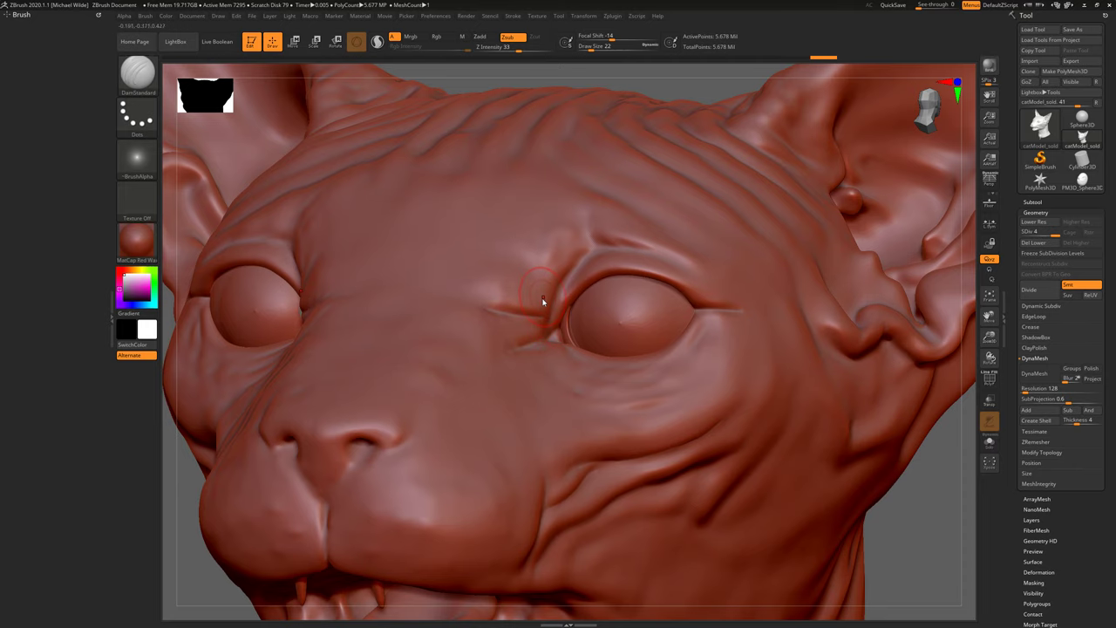
# Step: Build up clay around the crease at the inner eye corner with the ClayBuildup brush and smooth it
pyautogui.press('b')
pyautogui.press('c')
pyautogui.press('b')
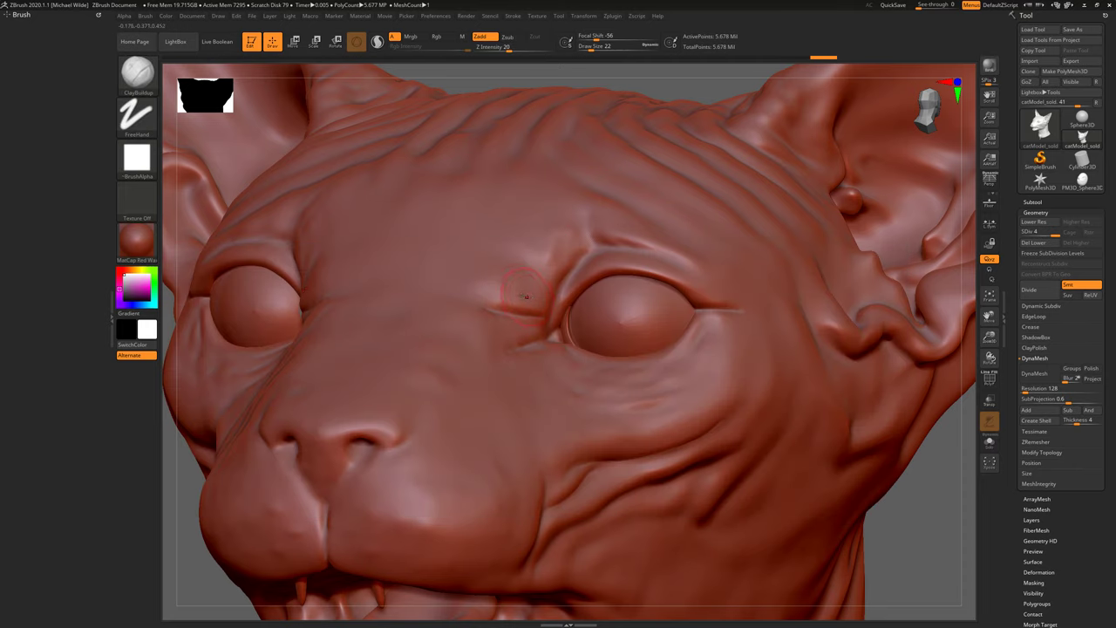
pyautogui.keyDown('alt'); pyautogui.moveTo(512, 295); pyautogui.dragTo(576, 338, button='right'); pyautogui.keyUp('alt')
pyautogui.press('b')
pyautogui.press('c')
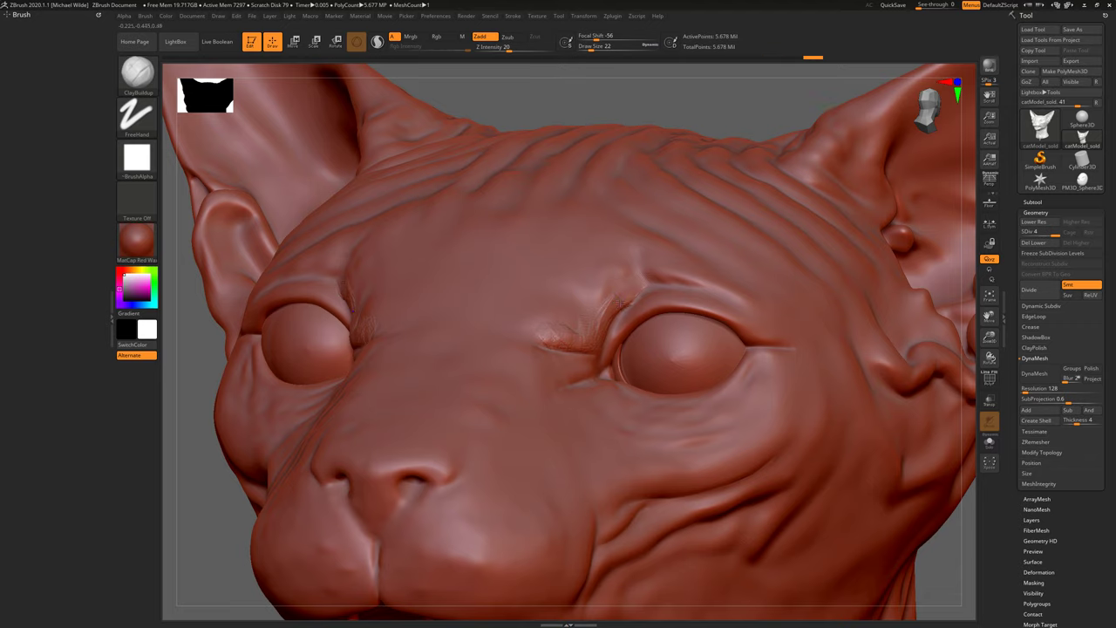
pyautogui.press('shift')
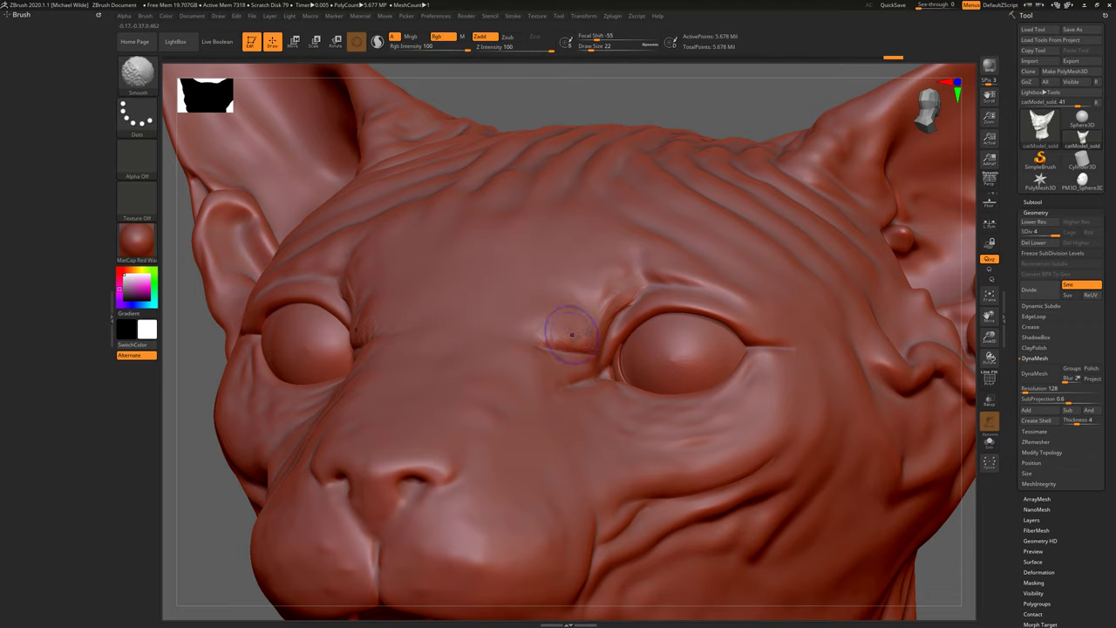
pyautogui.keyDown('shift'); pyautogui.moveTo(571, 335); pyautogui.dragTo(590, 341); pyautogui.keyUp('shift')
# Step: Add ClayBuildup strokes to the folds above the eye and at its outer corner, smoothing them
pyautogui.moveTo(654, 275); pyautogui.dragTo(697, 285)
pyautogui.moveTo(748, 326); pyautogui.dragTo(776, 338)
pyautogui.press('shift')
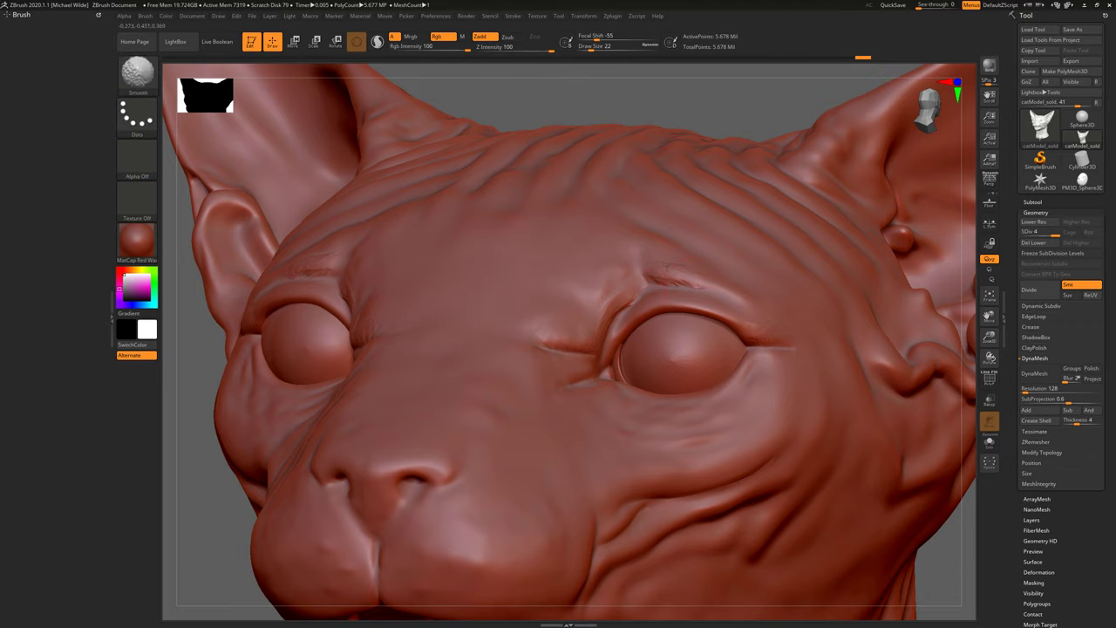
pyautogui.keyDown('alt'); pyautogui.moveTo(642, 412); pyautogui.dragTo(637, 328, button='right'); pyautogui.keyUp('alt')
pyautogui.keyDown('ctrl'); pyautogui.moveTo(897, 427); pyautogui.dragTo(897, 315, button='right'); pyautogui.keyUp('ctrl')
pyautogui.moveTo(706, 272); pyautogui.dragTo(789, 296, button='right')
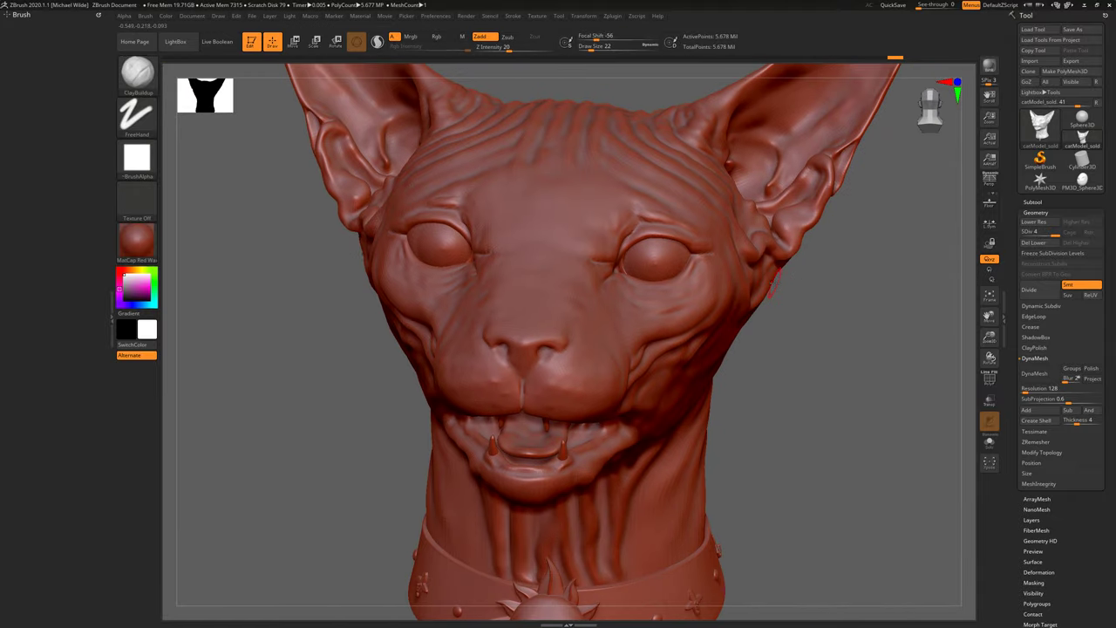
# Step: Try ClayBuildup strokes with the alpha turned off on the cheek below the eye and undo them
pyautogui.moveTo(893, 314); pyautogui.dragTo(718, 244)
pyautogui.keyDown('alt'); pyautogui.moveTo(273, 262); pyautogui.dragTo(160, 170); pyautogui.keyUp('alt')
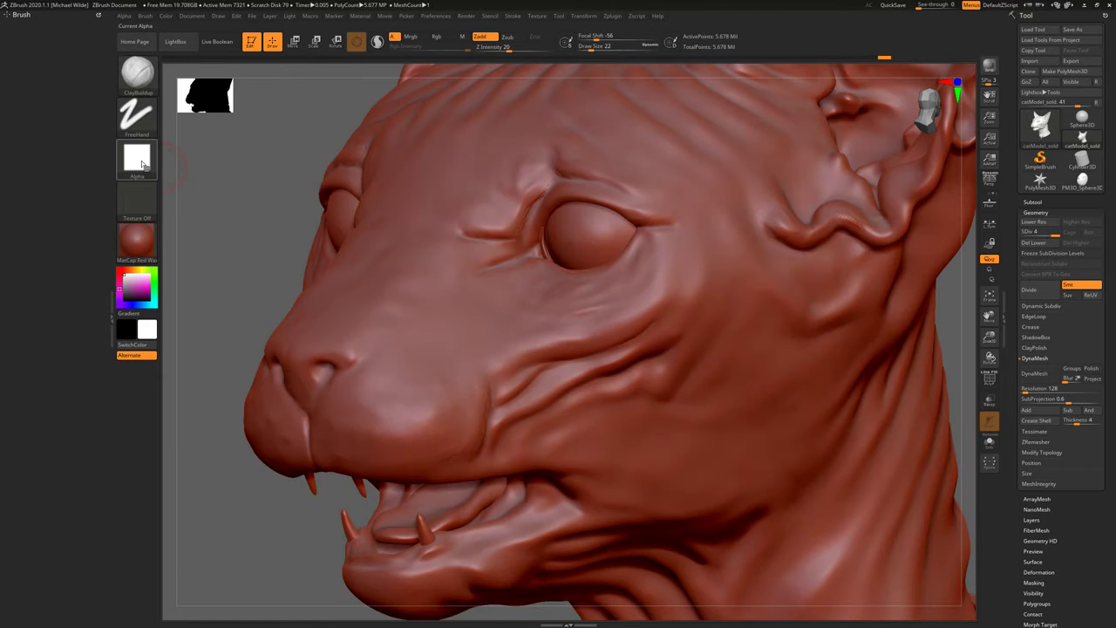
pyautogui.click(142, 166)
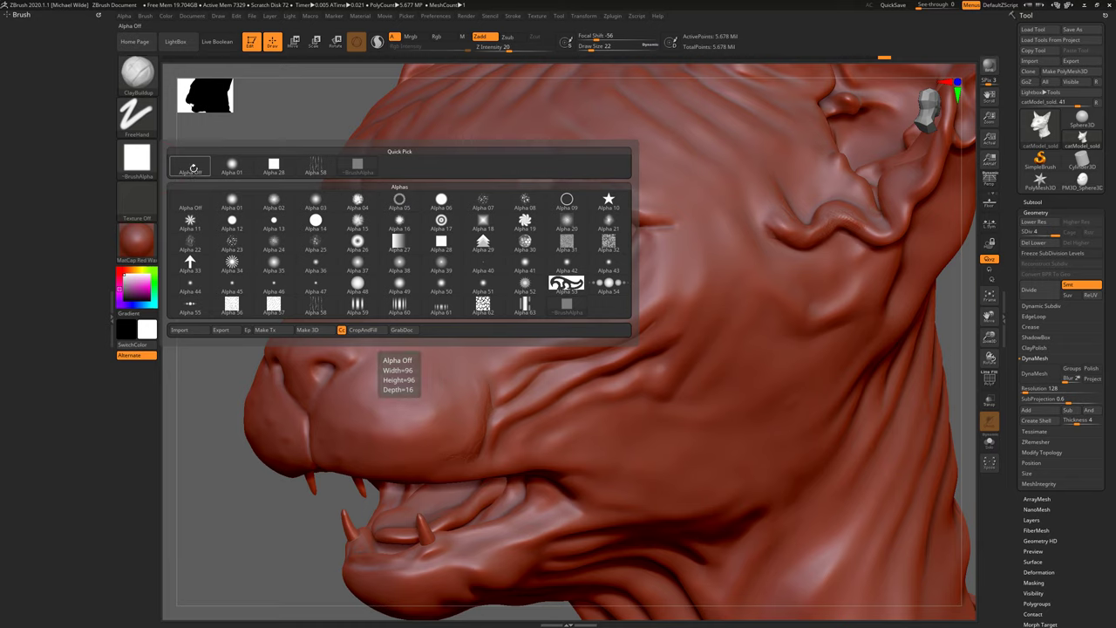
pyautogui.click(194, 168)
pyautogui.keyDown('alt'); pyautogui.moveTo(496, 250); pyautogui.dragTo(456, 398, button='right'); pyautogui.keyUp('alt')
pyautogui.moveTo(448, 387)
pyautogui.mouseDown()
pyautogui.moveTo(471, 368)
pyautogui.moveTo(476, 390)
pyautogui.moveTo(549, 389)
pyautogui.mouseUp()
pyautogui.hotkey('ctrl', 'z')
pyautogui.hotkey('ctrl', 'z')
pyautogui.hotkey('ctrl', 'z')
pyautogui.hotkey('ctrl', 'z')
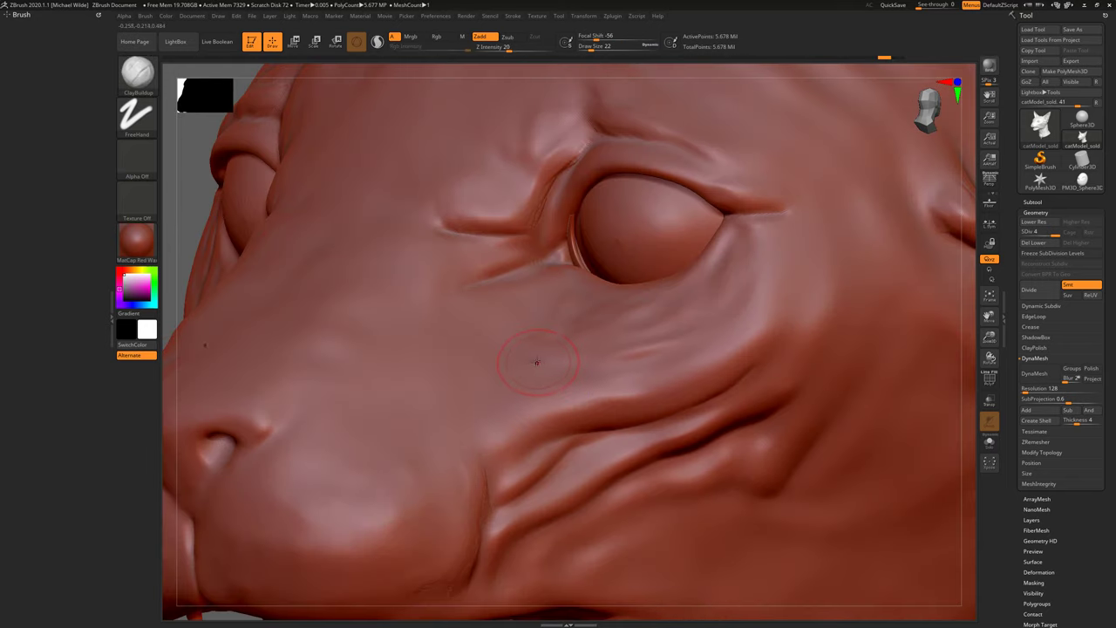
# Step: Switch to the Standard brush
pyautogui.press('b')
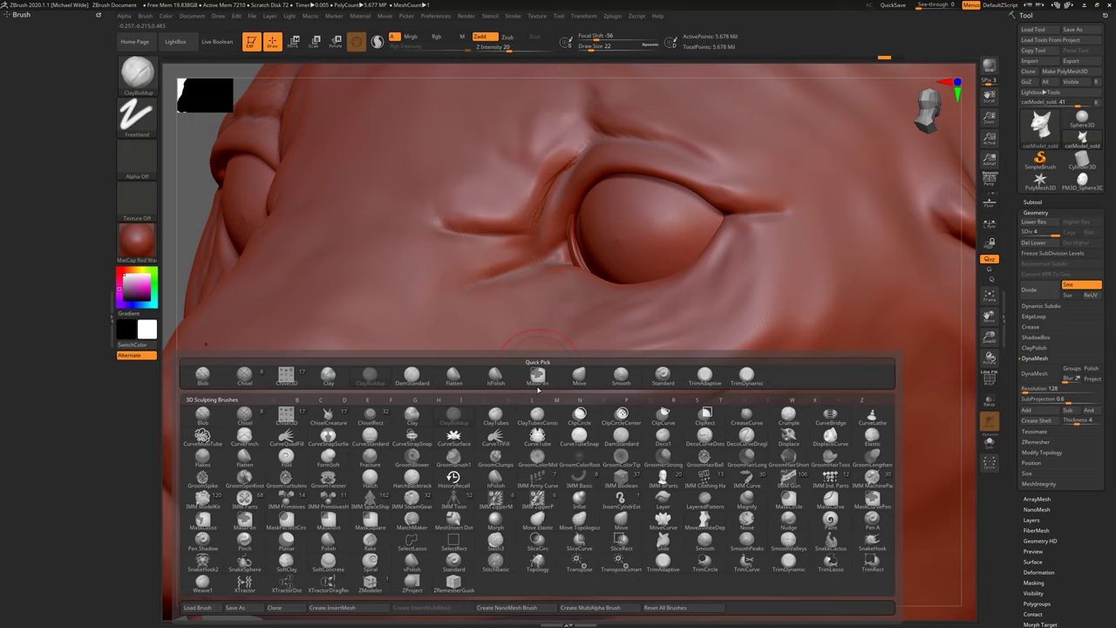
pyautogui.press('s')
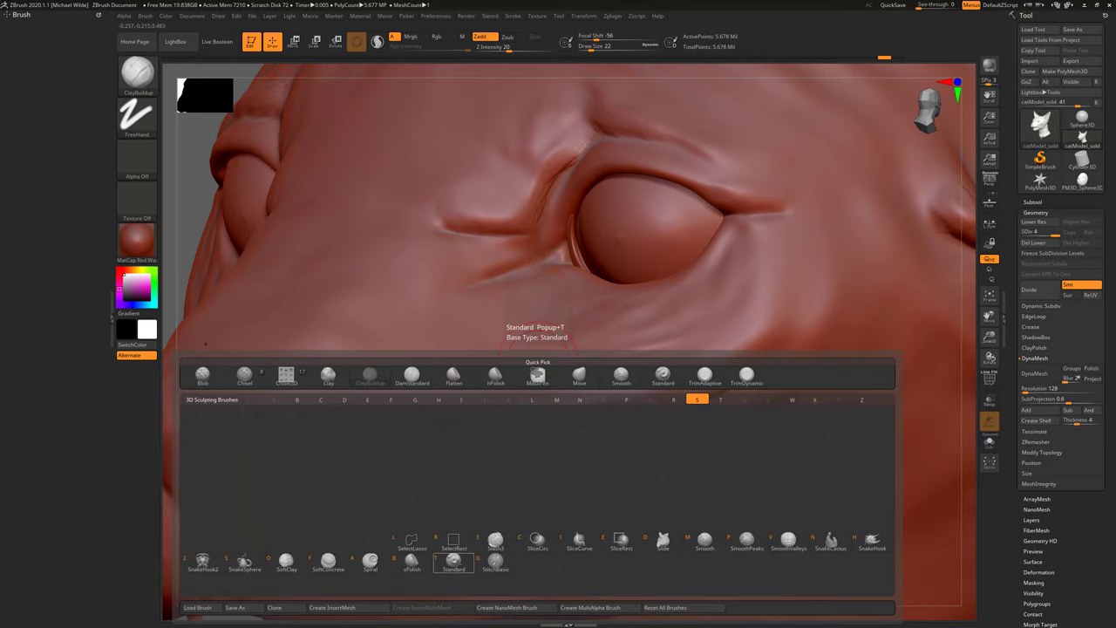
pyautogui.click(454, 561)
# Step: Try raising a ridge between the nose bridge and the inner eye corner with the Standard brush
pyautogui.moveTo(495, 272); pyautogui.dragTo(407, 276)
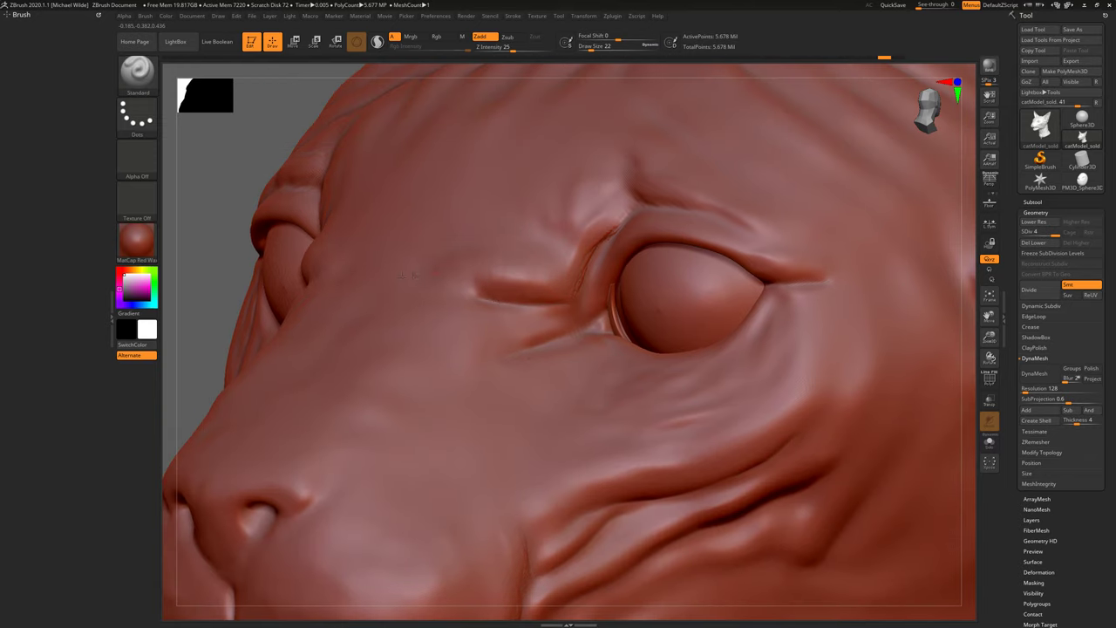
pyautogui.moveTo(476, 274); pyautogui.dragTo(518, 270)
pyautogui.moveTo(295, 244)
pyautogui.keyDown('alt'); pyautogui.mouseDown()
pyautogui.moveTo(386, 308)
pyautogui.moveTo(348, 262)
pyautogui.mouseUp(); pyautogui.keyUp('alt')
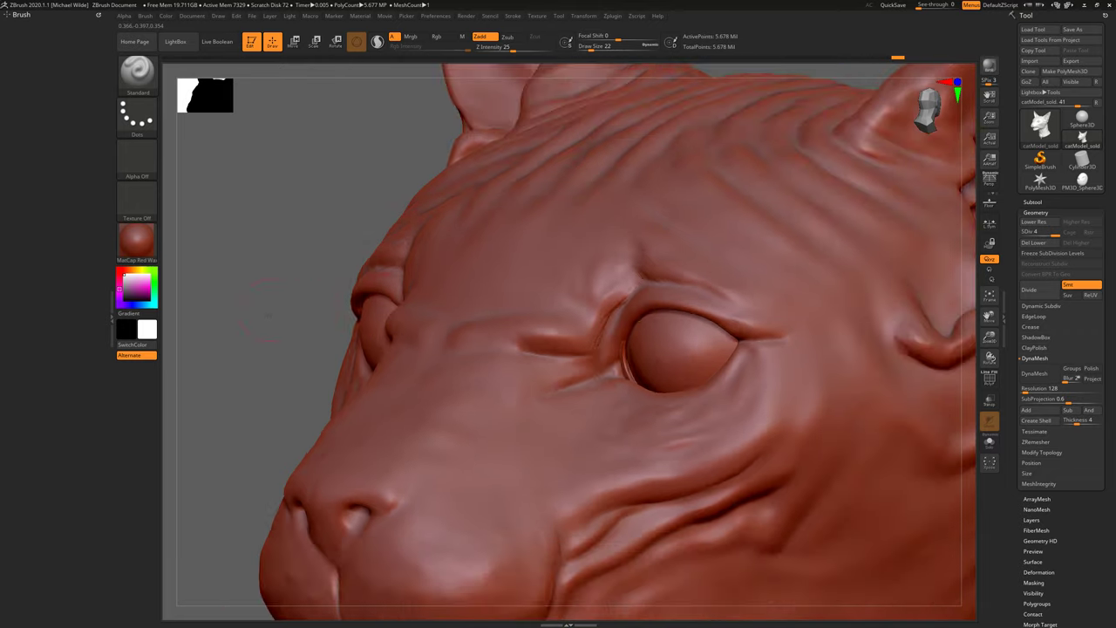
# Step: Load Alpha 58 on the Standard brush and try textured strokes on the brow and nose bridge
pyautogui.moveTo(180, 244); pyautogui.dragTo(217, 237)
pyautogui.click(137, 157)
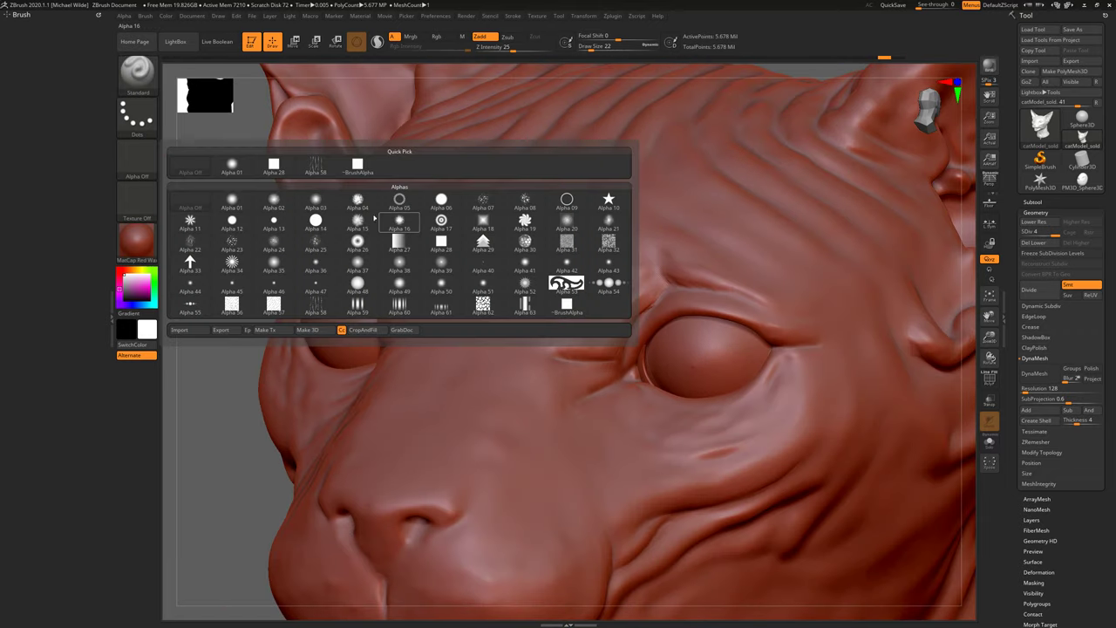
pyautogui.click(316, 305)
pyautogui.moveTo(547, 295); pyautogui.dragTo(586, 286)
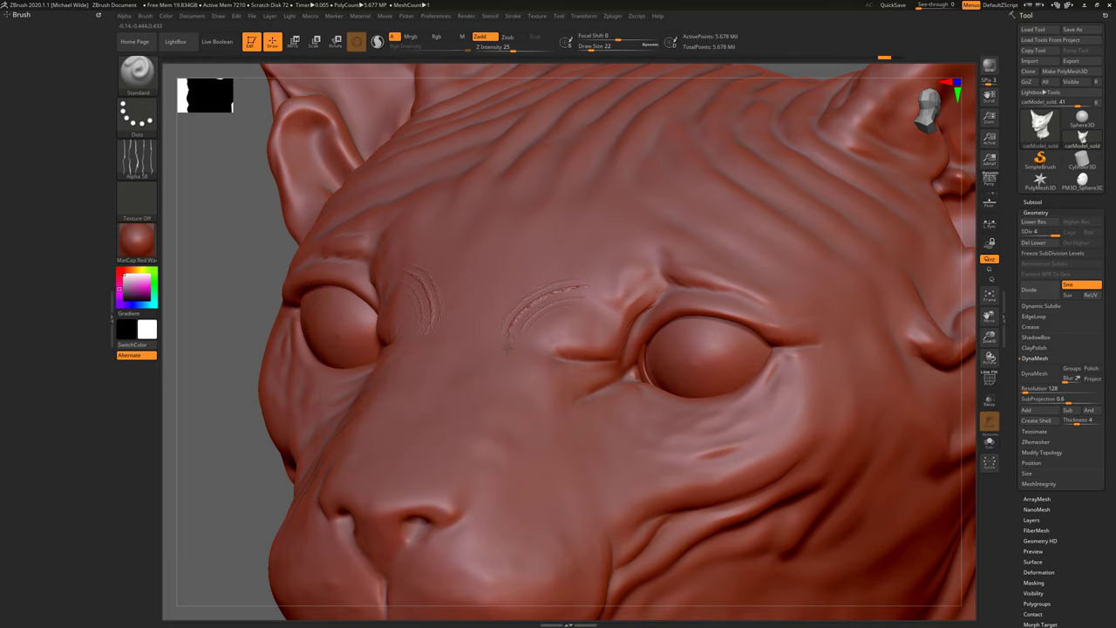
pyautogui.moveTo(462, 357)
pyautogui.keyDown('alt'); pyautogui.mouseDown(button='right')
pyautogui.moveTo(494, 311)
pyautogui.moveTo(521, 362)
pyautogui.mouseUp(button='right'); pyautogui.keyUp('alt')
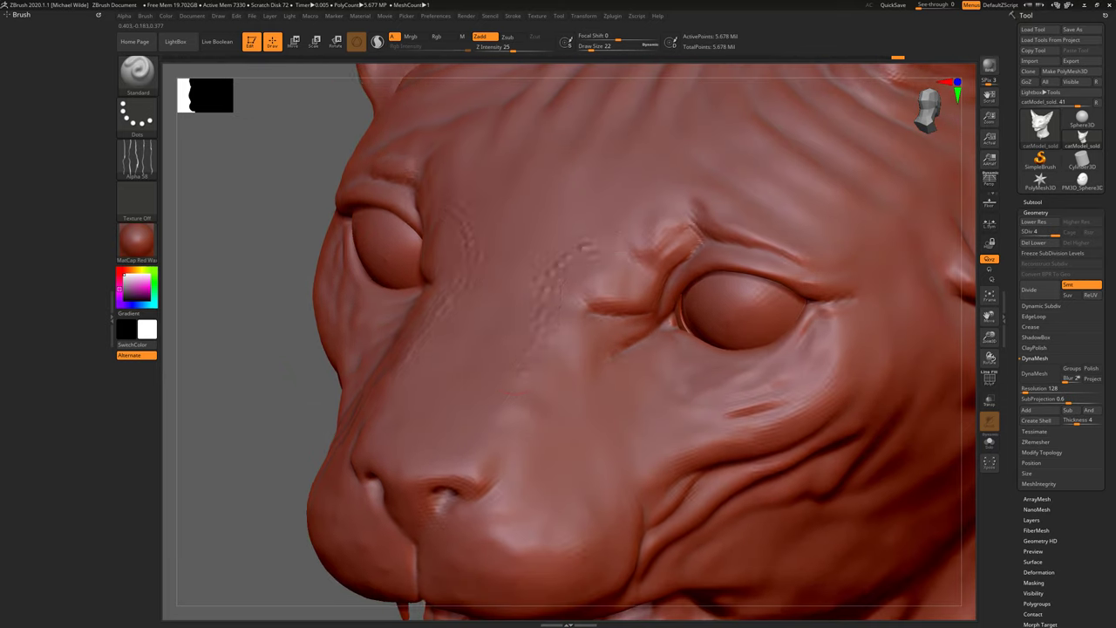
pyautogui.hotkey('ctrl', 'z')
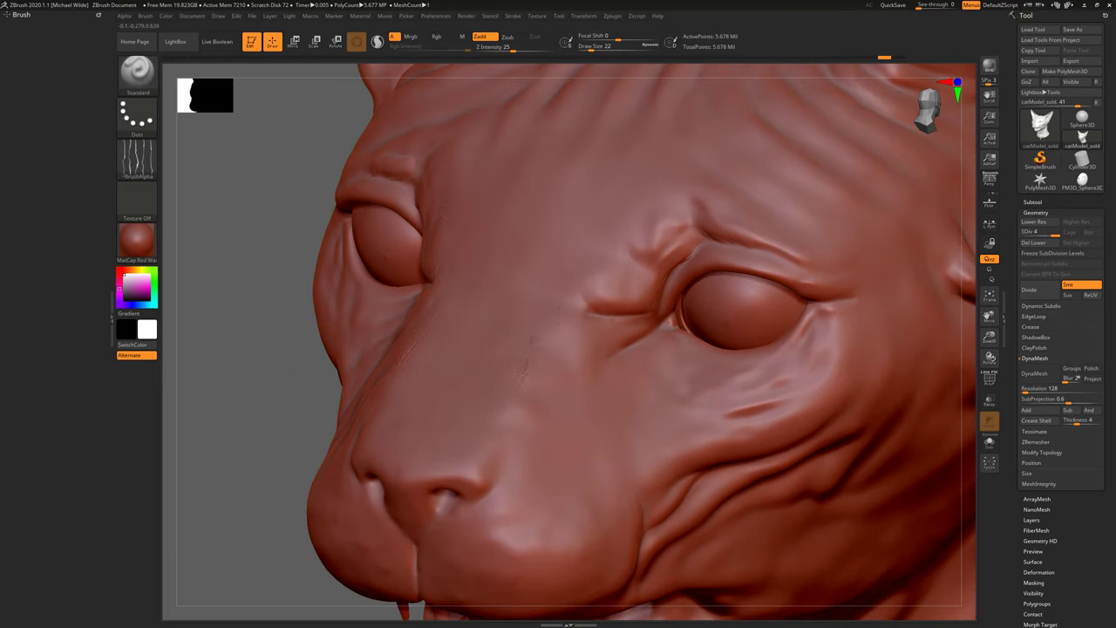
# Step: Try more Alpha 58 strokes along the side of the nose bridge and around the inner eye corner
pyautogui.moveTo(568, 258); pyautogui.dragTo(589, 219)
pyautogui.keyDown('alt'); pyautogui.moveTo(649, 300); pyautogui.dragTo(590, 271, button='right'); pyautogui.keyUp('alt')
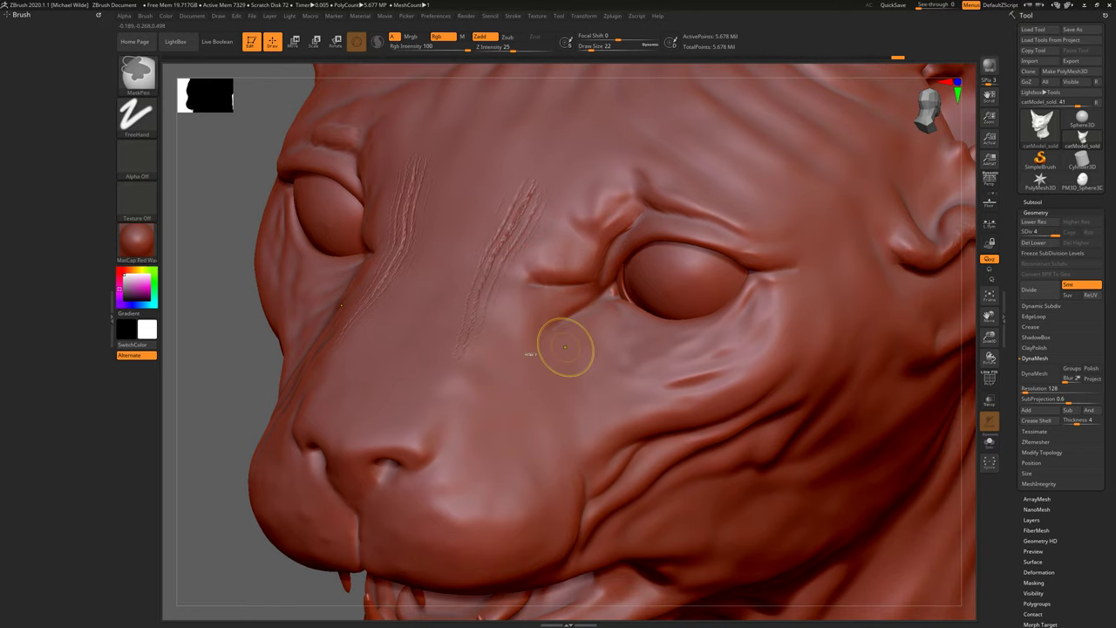
pyautogui.hotkey('ctrl', 'z')
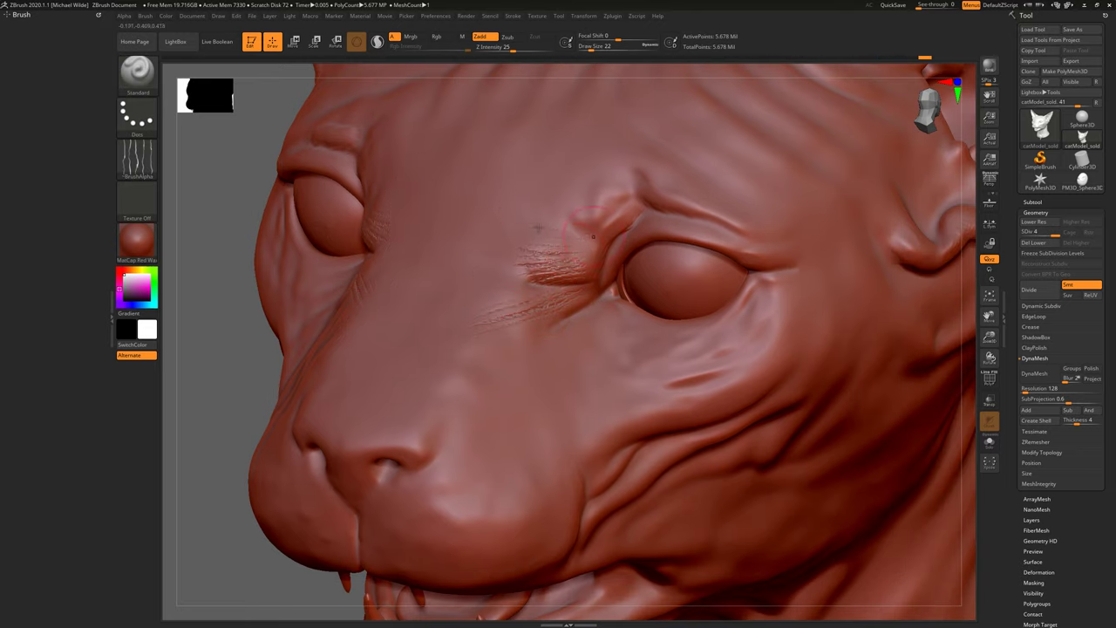
pyautogui.moveTo(222, 373)
pyautogui.mouseDown()
pyautogui.moveTo(295, 372)
pyautogui.moveTo(234, 373)
pyautogui.mouseUp()
pyautogui.press('ctrl')
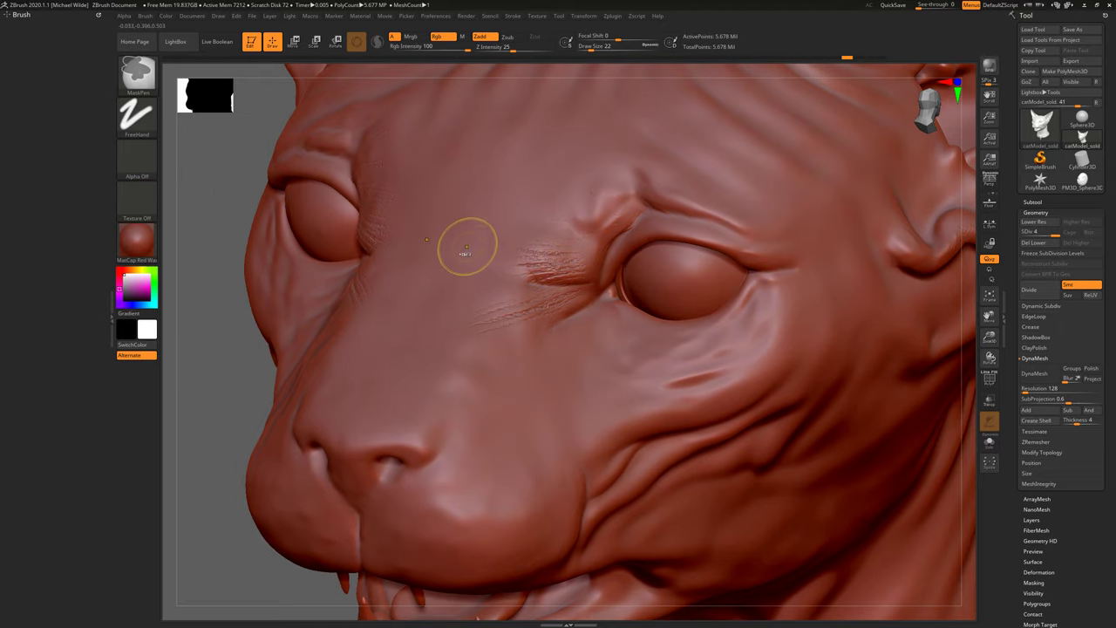
# Step: Set the stroke type to DragRect, try stamping the scratch-like alpha between the eyes, and undo the stamp
pyautogui.click(141, 128)
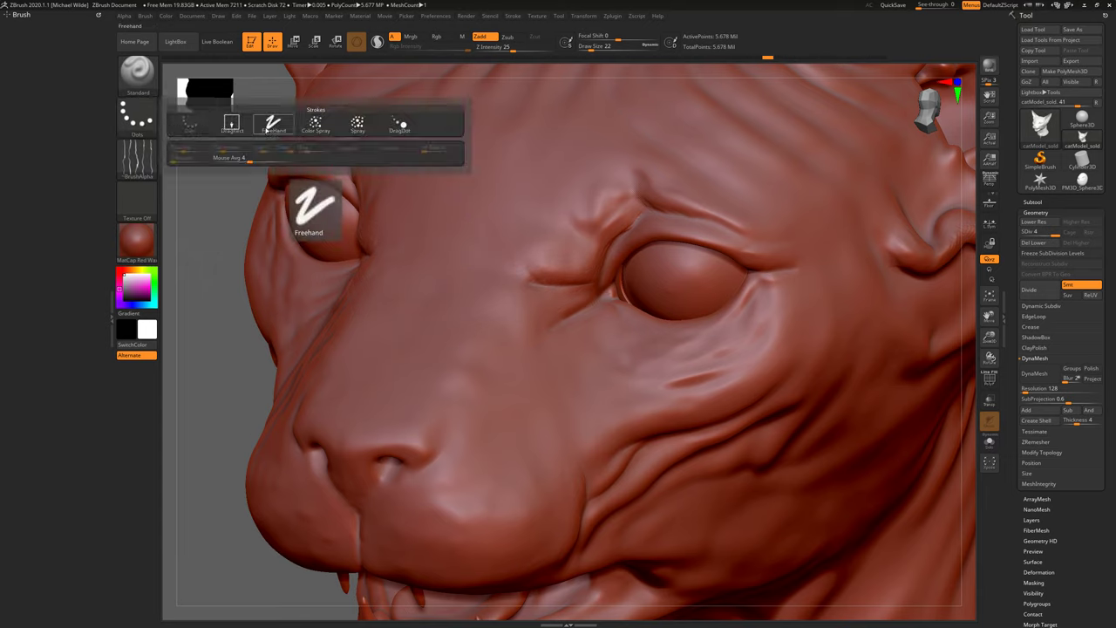
pyautogui.click(230, 125)
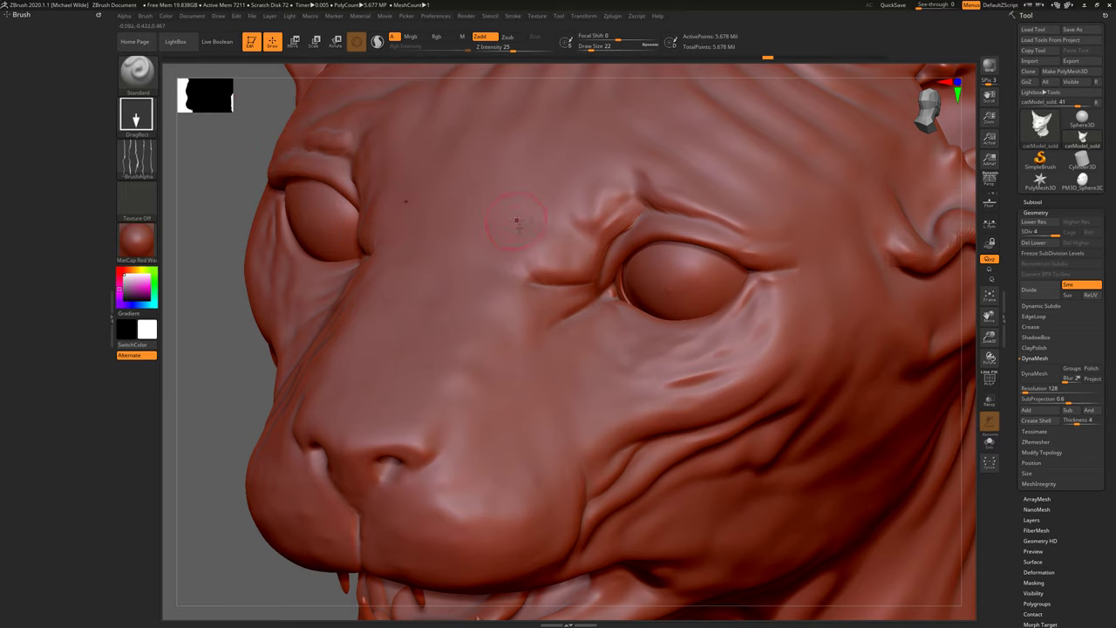
pyautogui.moveTo(517, 221); pyautogui.dragTo(495, 271)
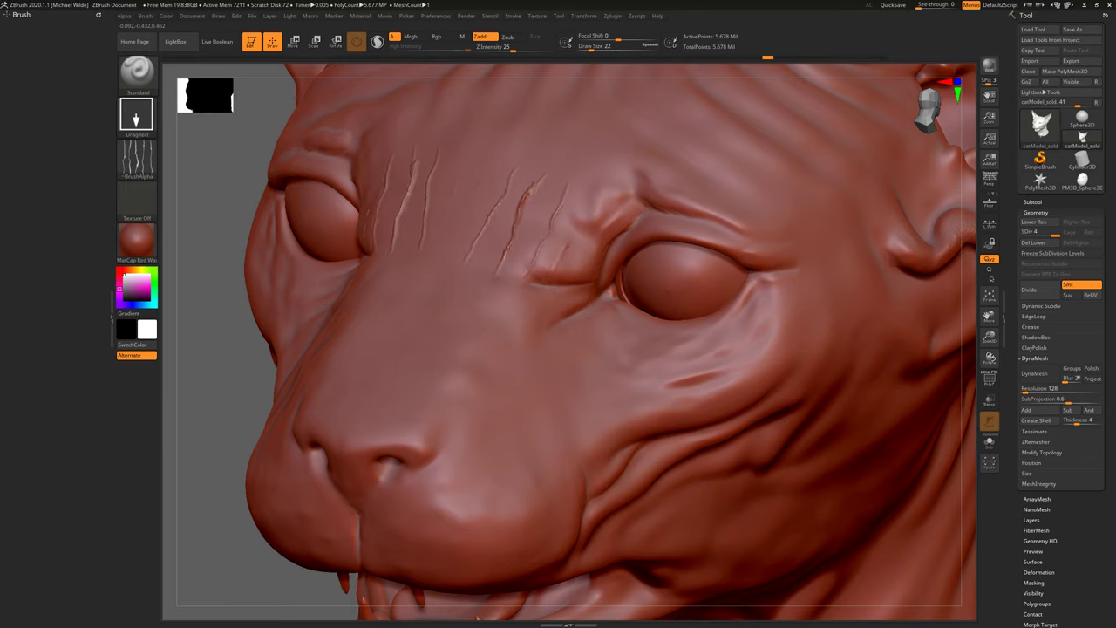
pyautogui.hotkey('ctrl', 'z')
pyautogui.hotkey('ctrl', 'z')
pyautogui.hotkey('ctrl', 'z')
pyautogui.hotkey('ctrl', 'z')
pyautogui.hotkey('ctrl', 'z')
pyautogui.hotkey('ctrl', 'z')
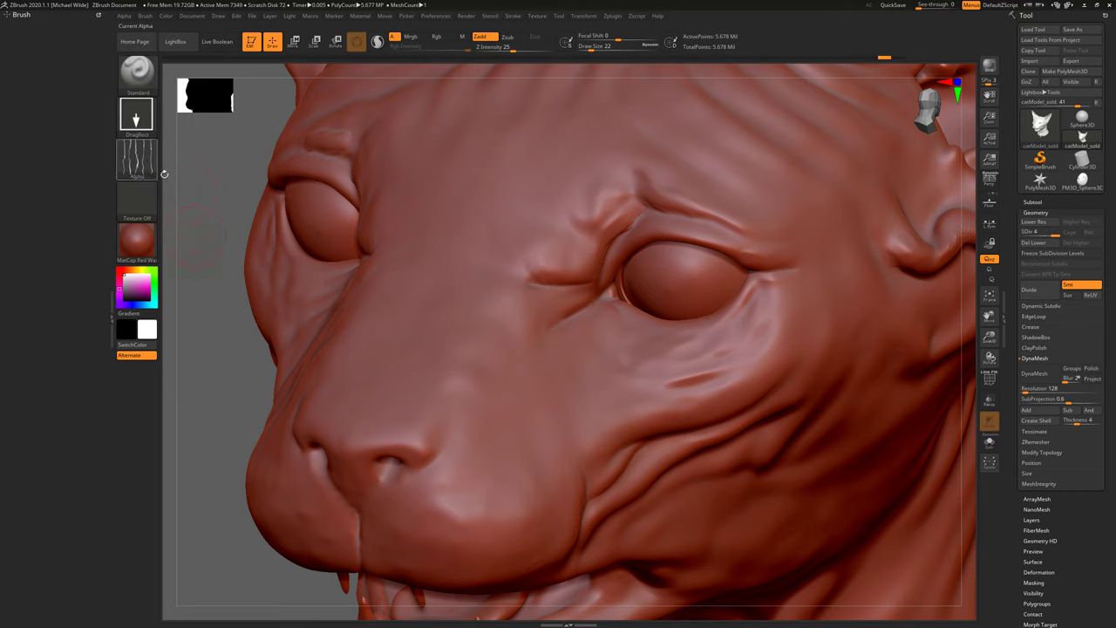
# Step: Pick a crackled skin alpha and try stamping it at the inner eye corner, undoing the test stamps
pyautogui.click(154, 170)
pyautogui.click(210, 230)
pyautogui.moveTo(586, 250); pyautogui.dragTo(696, 275)
pyautogui.hotkey('ctrl', 'z')
pyautogui.moveTo(559, 259); pyautogui.dragTo(638, 253)
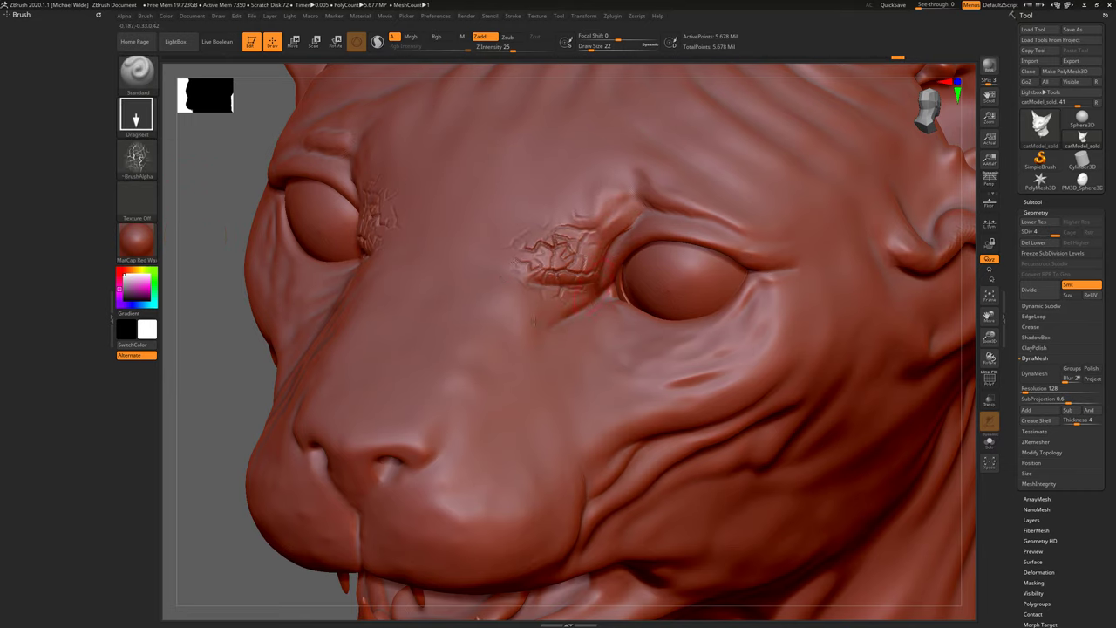
pyautogui.moveTo(236, 377); pyautogui.dragTo(418, 349)
pyautogui.hotkey('ctrl', 'z')
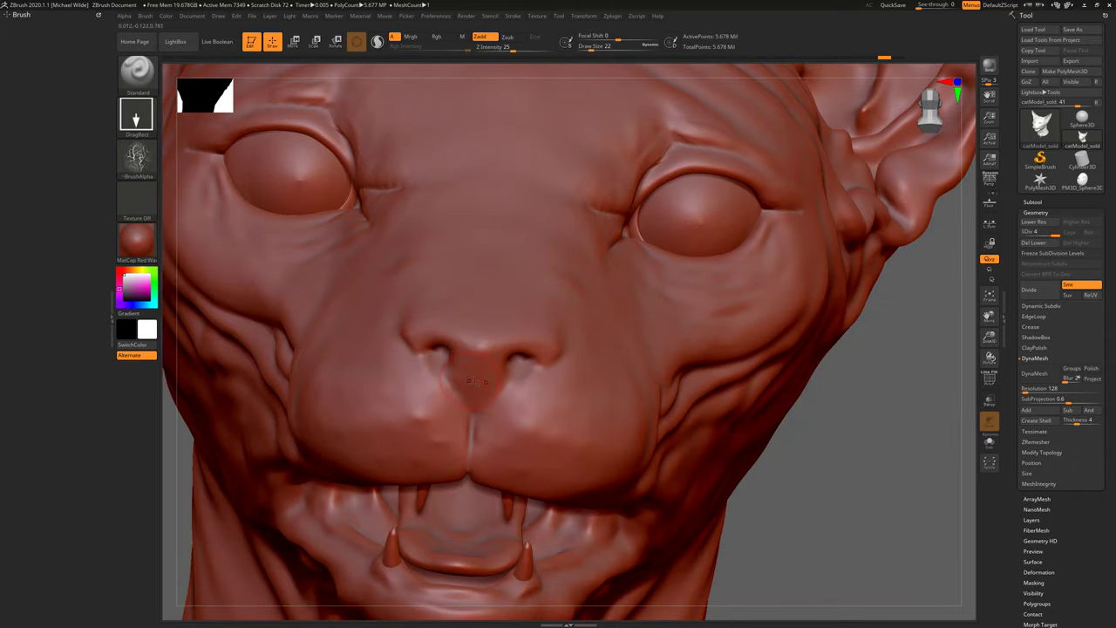
# Step: Stamp the crackled alpha over the front of the nose to give it a rough skin texture
pyautogui.moveTo(490, 338); pyautogui.dragTo(526, 346)
pyautogui.moveTo(887, 412); pyautogui.dragTo(547, 377)
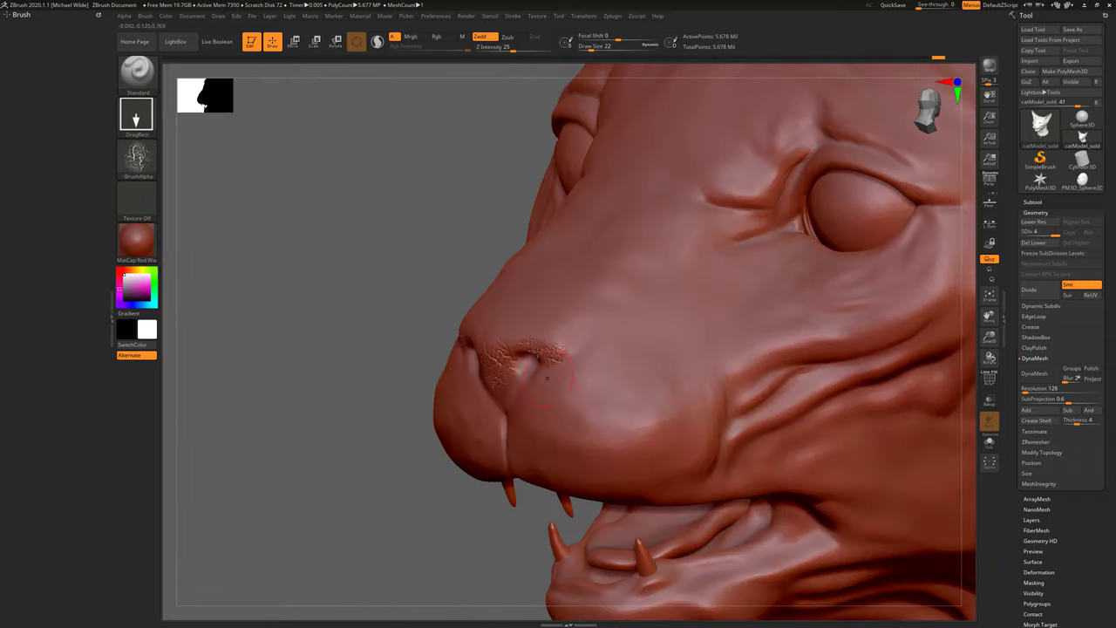
pyautogui.moveTo(591, 364)
pyautogui.keyDown('ctrl'); pyautogui.mouseDown(button='right')
pyautogui.moveTo(586, 318)
pyautogui.moveTo(535, 380)
pyautogui.mouseUp(button='right'); pyautogui.keyUp('ctrl')
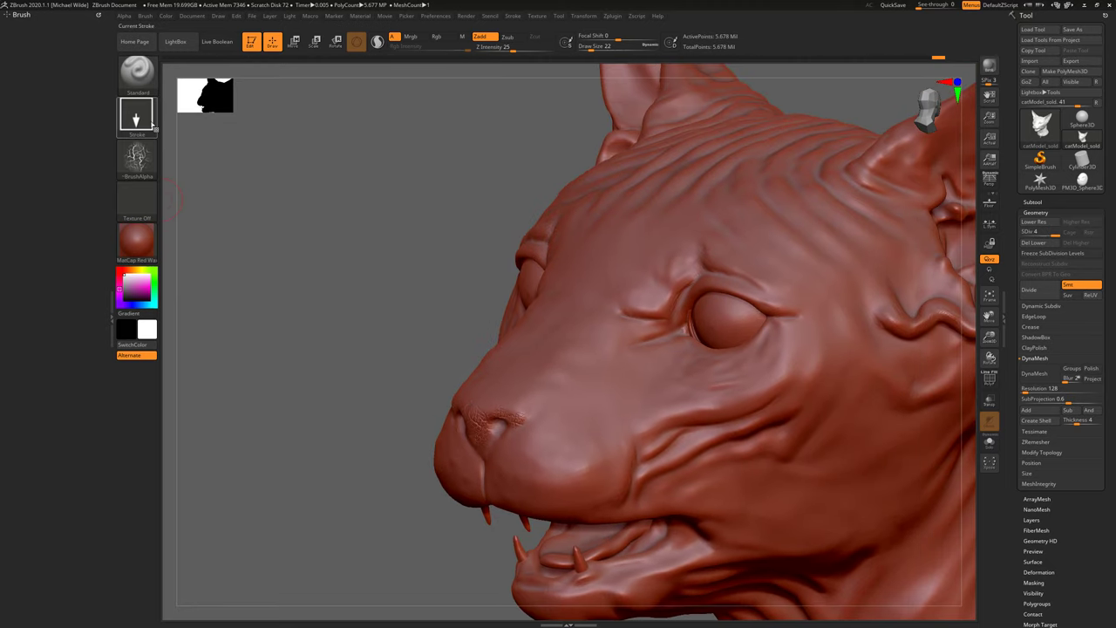
# Step: Try stamping the crackled alpha on the cheek beneath the eye and undo it
pyautogui.moveTo(671, 397); pyautogui.dragTo(682, 394)
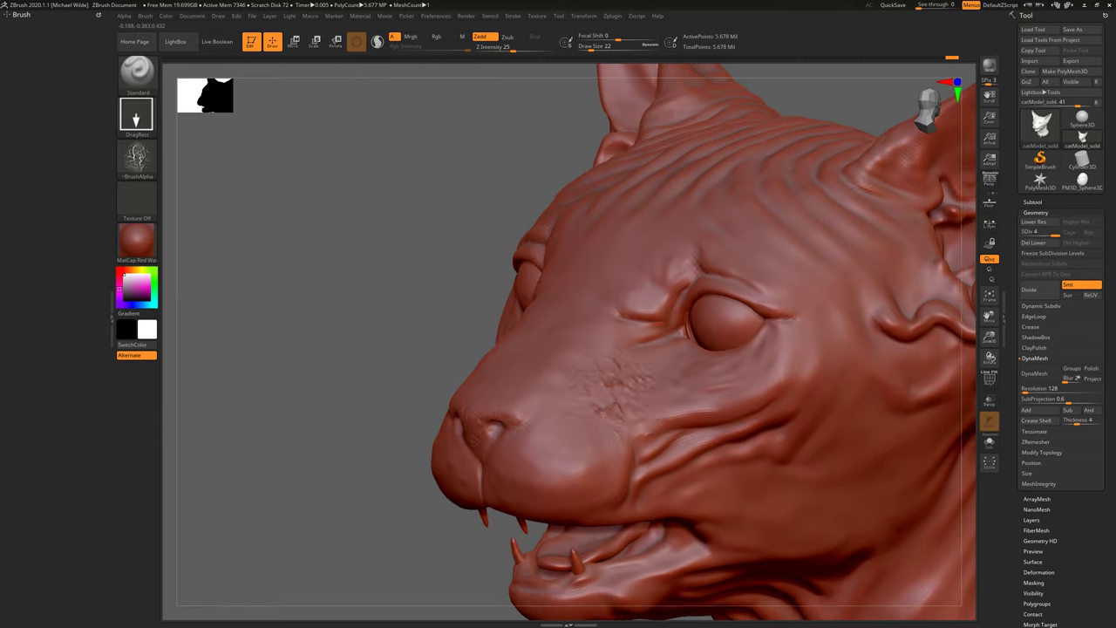
pyautogui.keyDown('alt'); pyautogui.moveTo(689, 385); pyautogui.dragTo(602, 401, button='right'); pyautogui.keyUp('alt')
pyautogui.moveTo(608, 398); pyautogui.dragTo(658, 375)
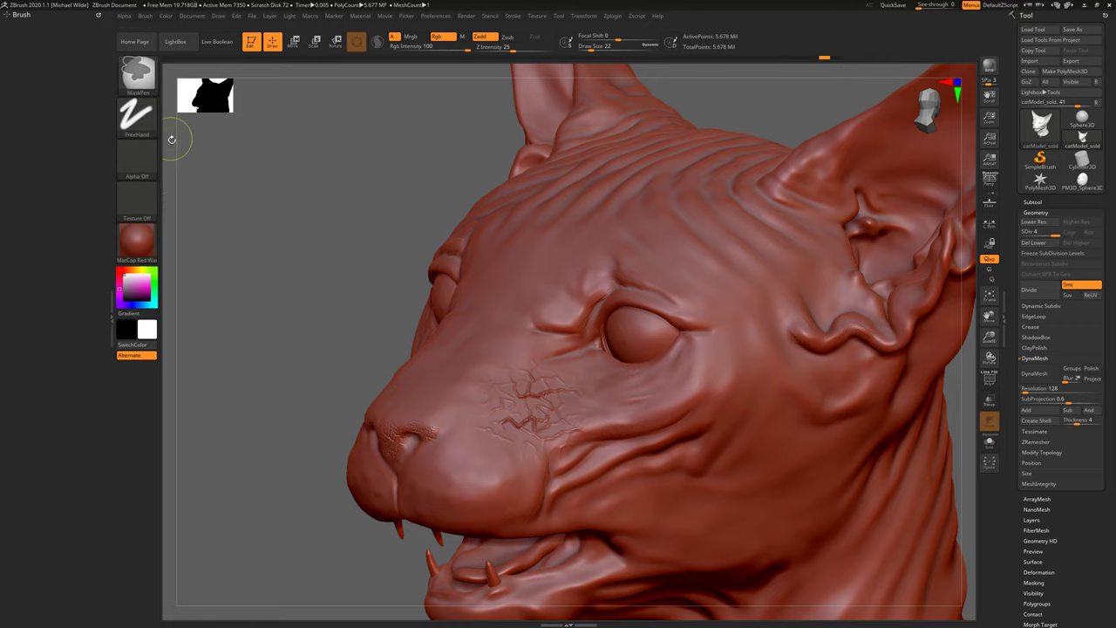
pyautogui.hotkey('ctrl', 'z')
# Step: Set the stroke type back to Dots
pyautogui.click(136, 113)
pyautogui.click(190, 125)
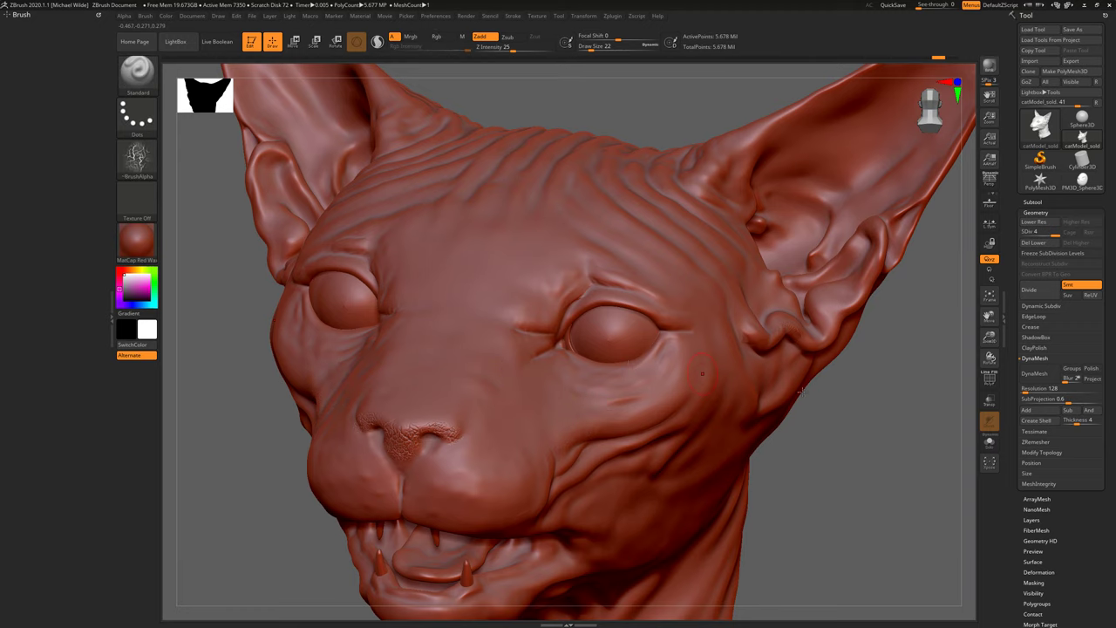
pyautogui.moveTo(515, 374); pyautogui.dragTo(688, 312)
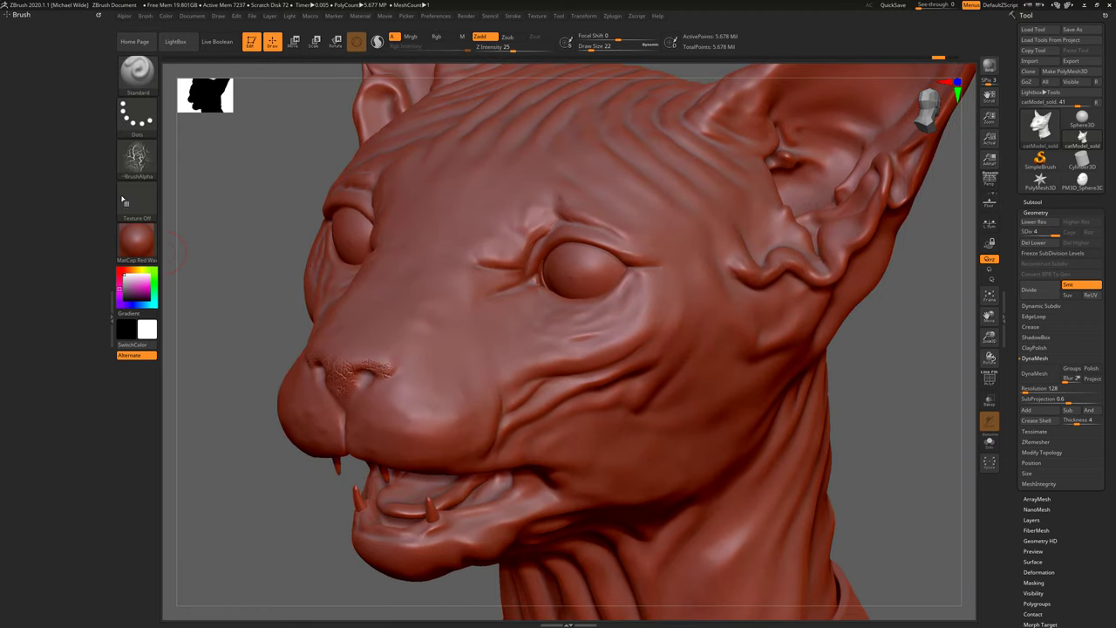
pyautogui.click(148, 209)
pyautogui.click(132, 201)
pyautogui.moveTo(918, 288); pyautogui.dragTo(745, 240)
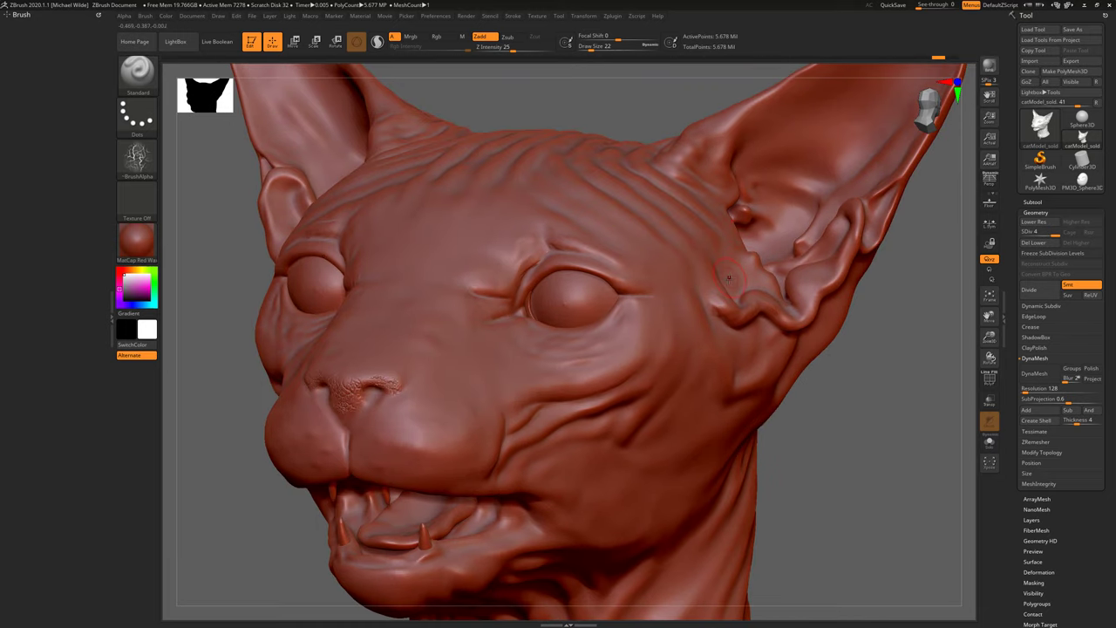
# Step: Change the cat head's material to the Droplet MatCap
pyautogui.moveTo(873, 298)
pyautogui.mouseDown()
pyautogui.moveTo(890, 324)
pyautogui.moveTo(842, 327)
pyautogui.mouseUp()
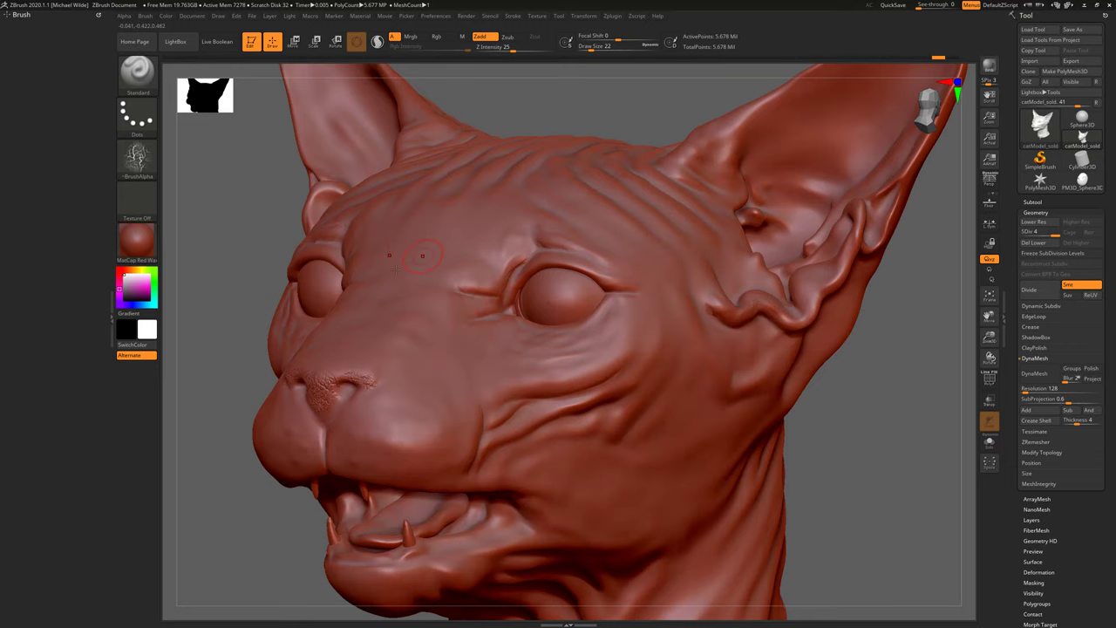
pyautogui.click(136, 242)
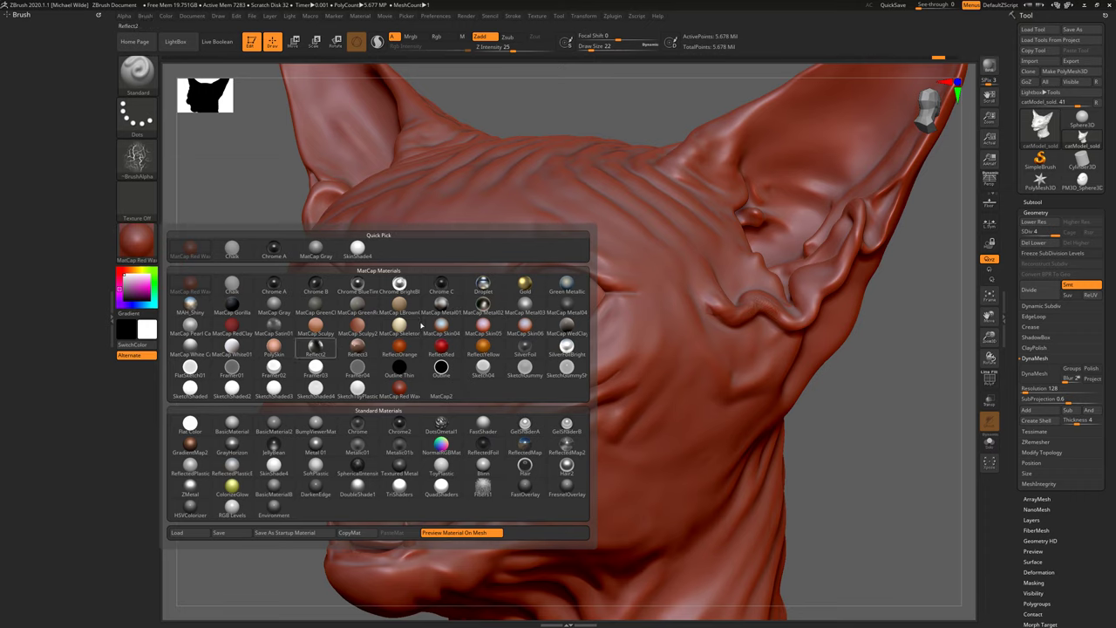
pyautogui.click(482, 286)
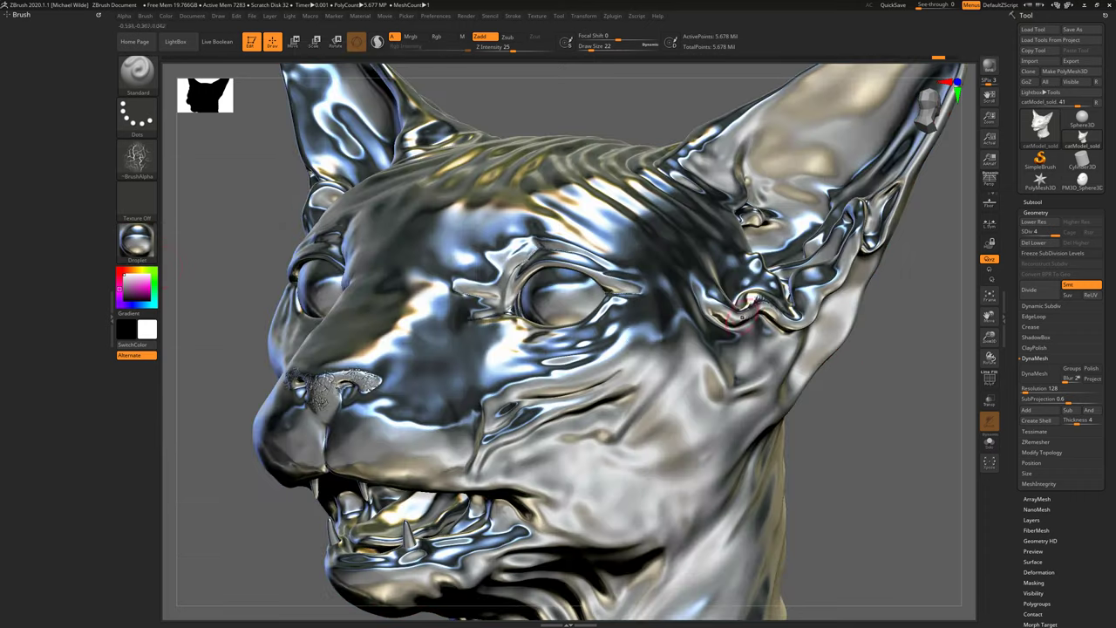
# Step: Change the cat head's material to the SketchGummy MatCap
pyautogui.moveTo(880, 383); pyautogui.dragTo(833, 385)
pyautogui.click(136, 244)
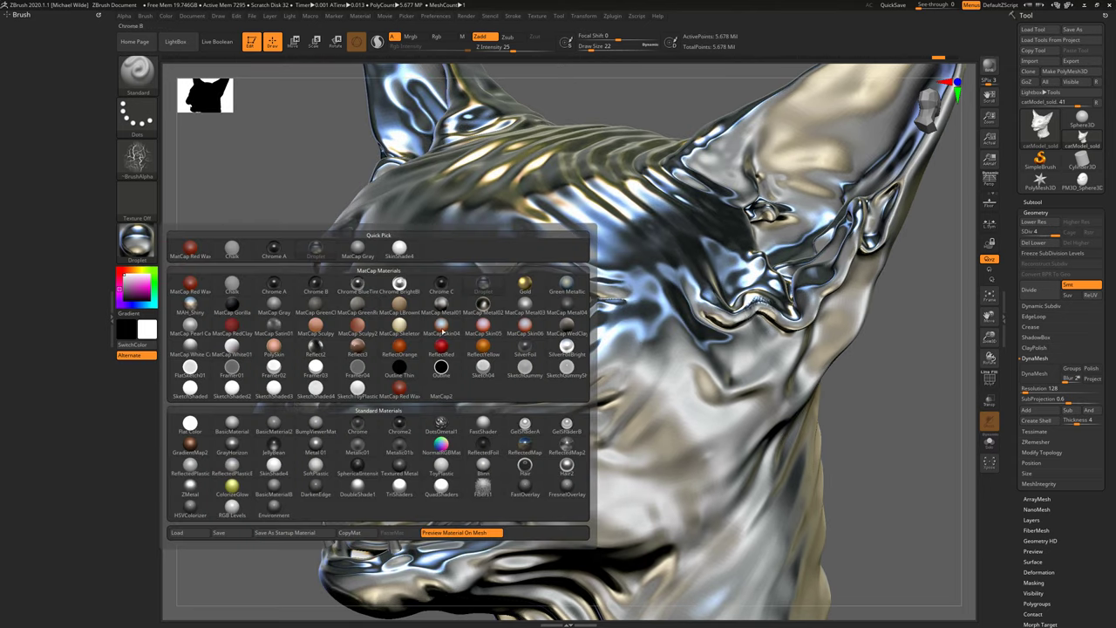
pyautogui.click(526, 370)
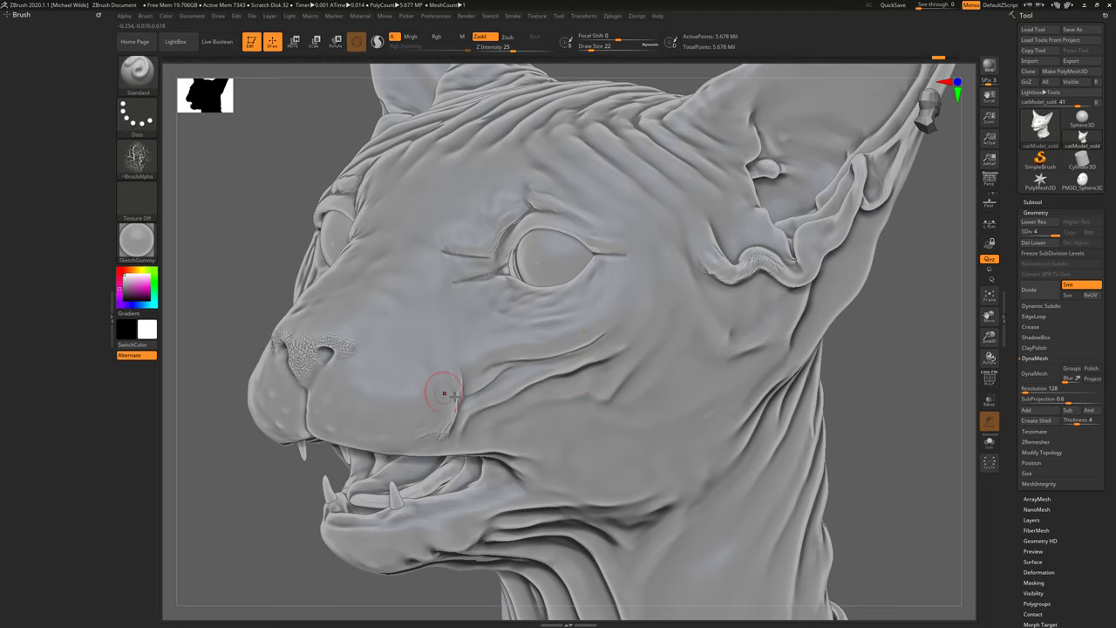
# Step: Apply BasicMaterial to the cat head and inspect the nose and eye area up close
pyautogui.click(136, 240)
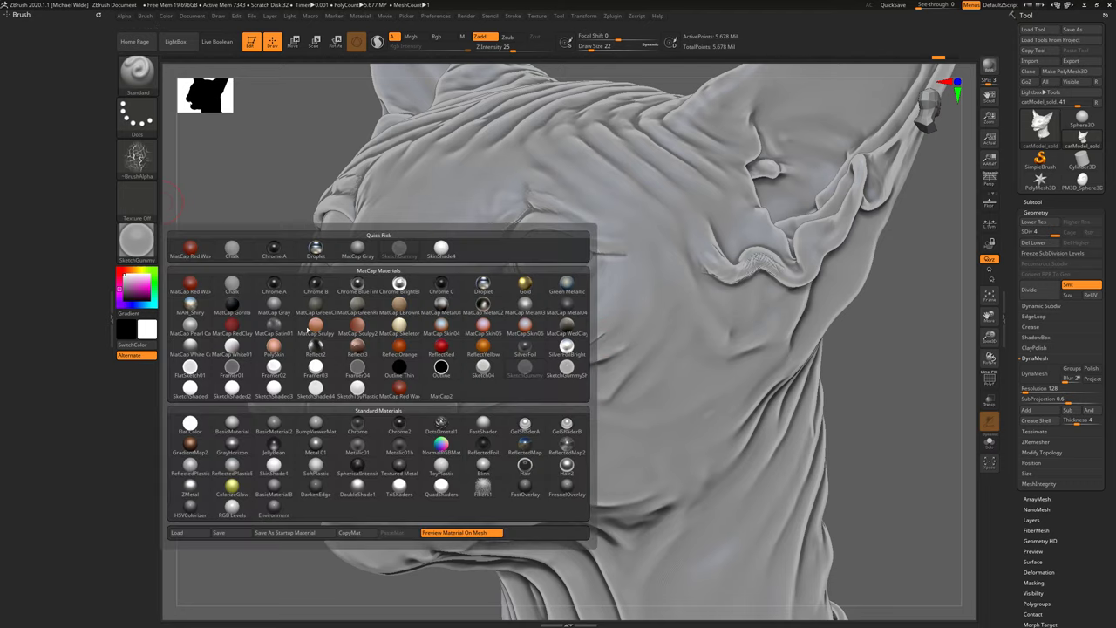
pyautogui.click(232, 425)
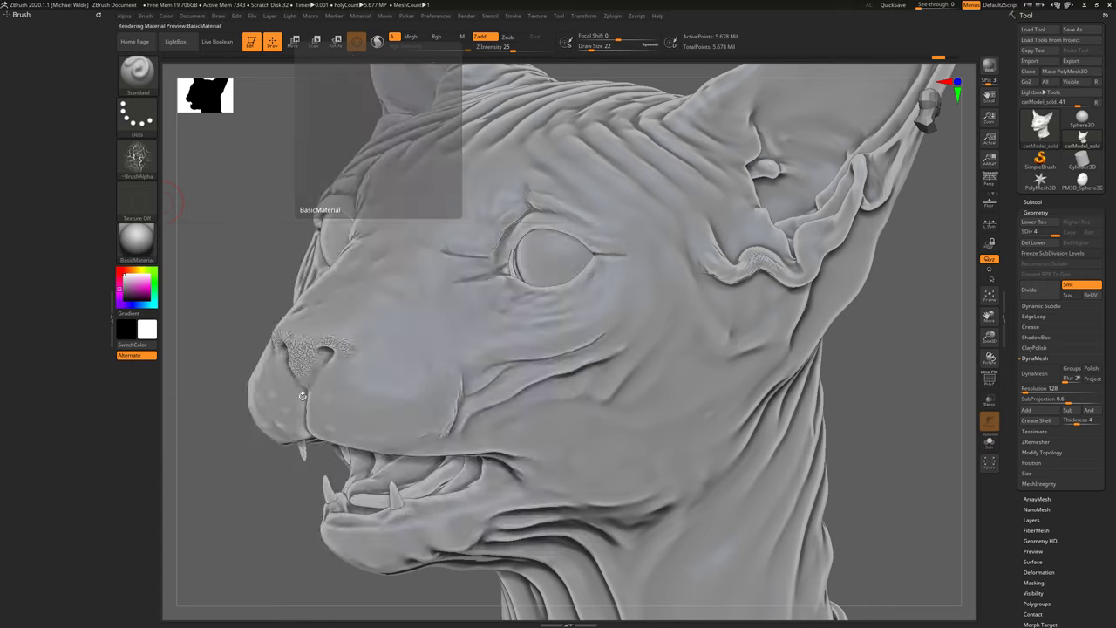
pyautogui.moveTo(874, 325); pyautogui.dragTo(860, 322, button='right')
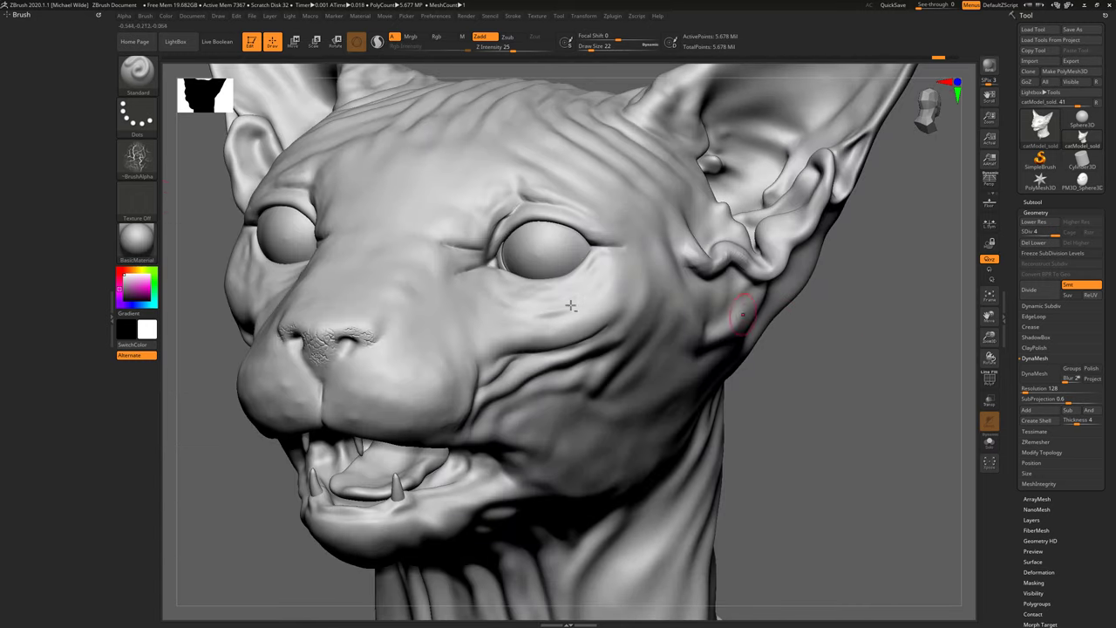
pyautogui.moveTo(555, 304); pyautogui.dragTo(292, 343, button='right')
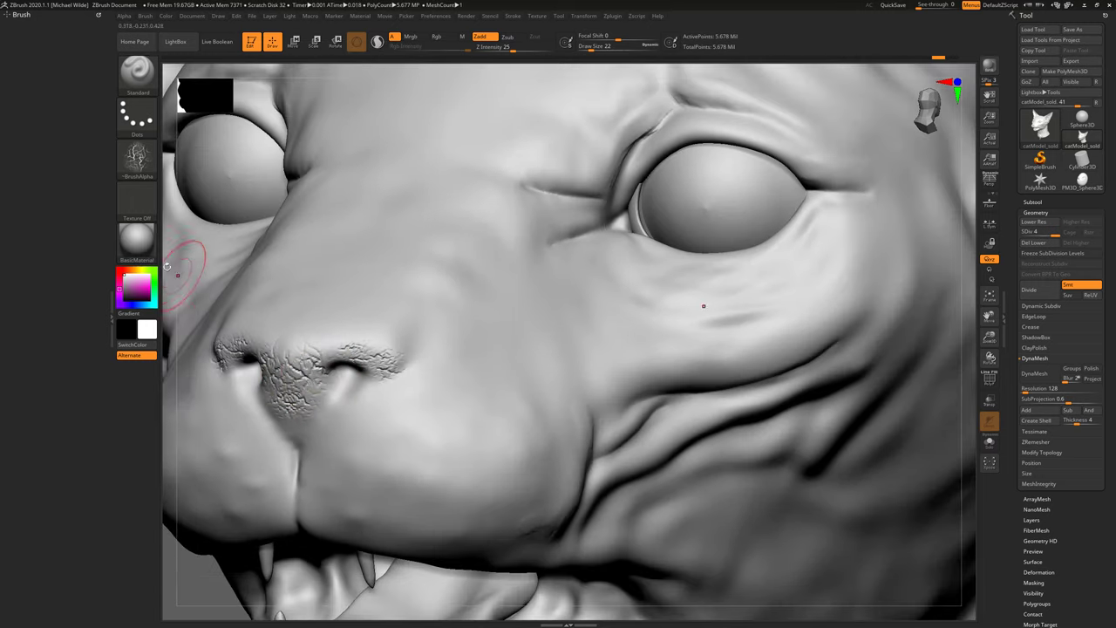
# Step: Switch the cat head's material to BasicMaterial2 and view the whole face
pyautogui.click(136, 240)
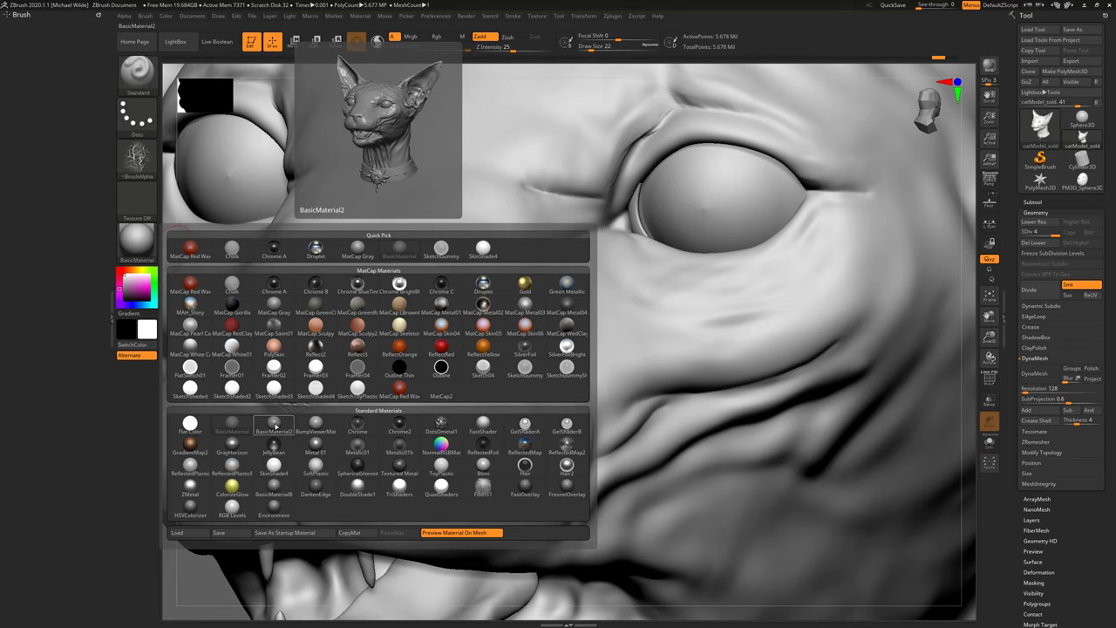
pyautogui.click(274, 424)
pyautogui.moveTo(274, 424)
pyautogui.keyDown('ctrl'); pyautogui.mouseDown(button='right')
pyautogui.moveTo(523, 341)
pyautogui.moveTo(545, 254)
pyautogui.mouseUp(button='right'); pyautogui.keyUp('ctrl')
pyautogui.moveTo(864, 351)
pyautogui.mouseDown()
pyautogui.moveTo(847, 334)
pyautogui.moveTo(865, 349)
pyautogui.mouseUp()
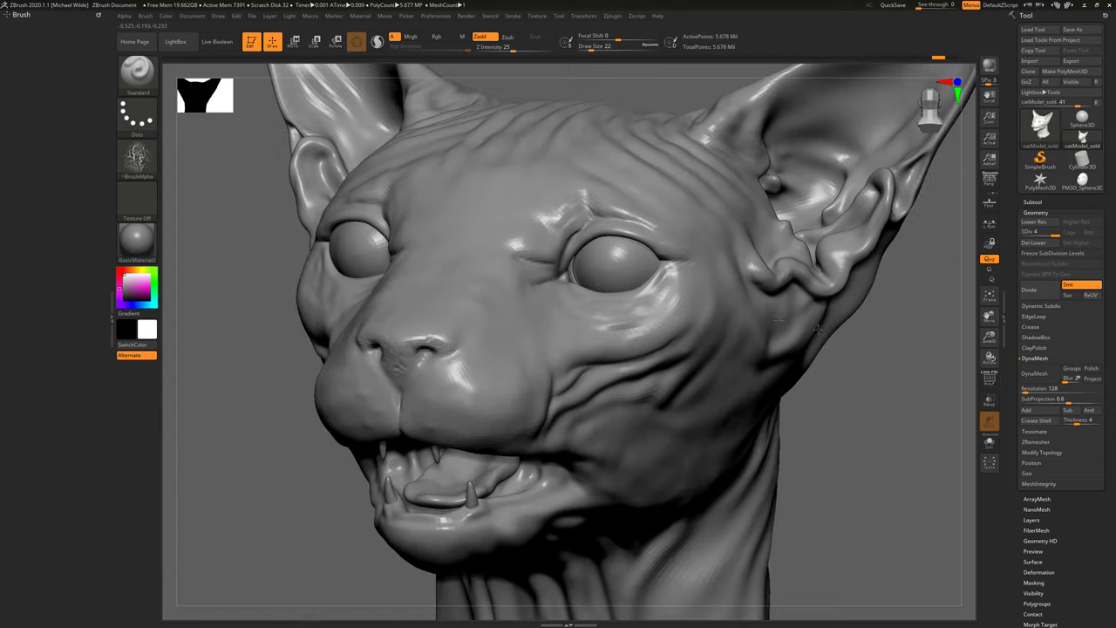
# Step: Set the current colour to light blue and preview it on the cat head with BasicMaterial
pyautogui.click(130, 270)
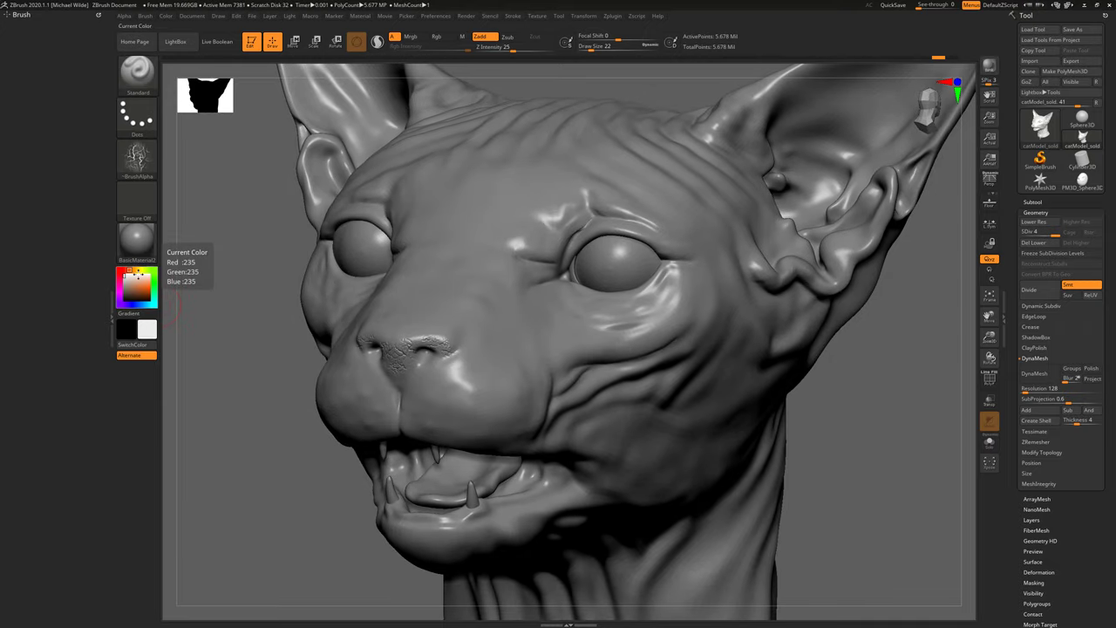
pyautogui.moveTo(128, 276)
pyautogui.mouseDown()
pyautogui.moveTo(137, 304)
pyautogui.moveTo(137, 273)
pyautogui.moveTo(146, 280)
pyautogui.mouseUp()
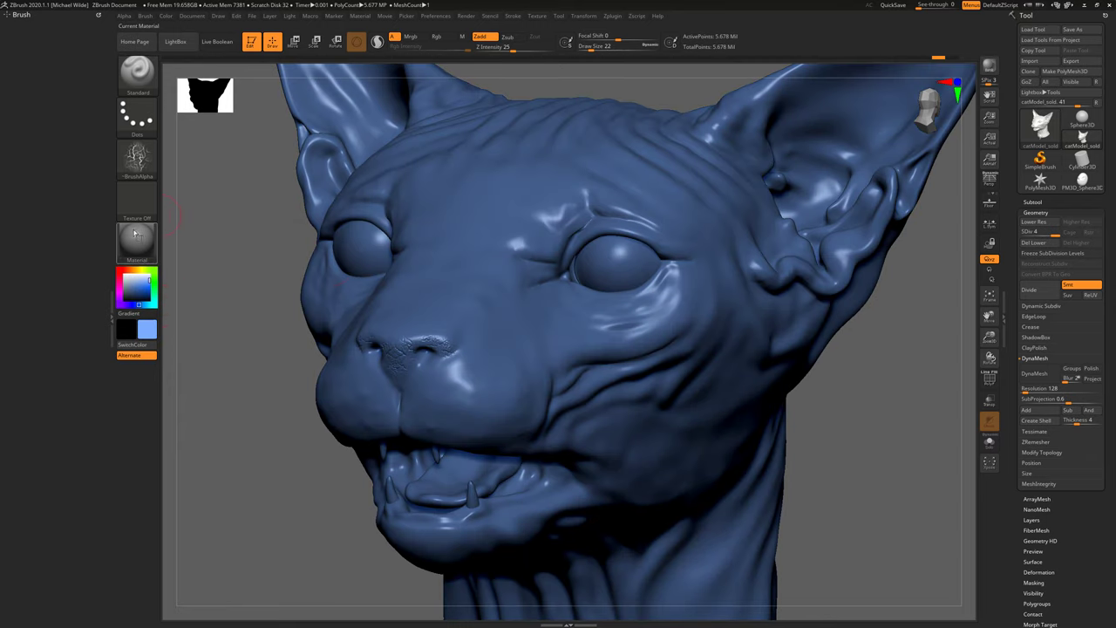
pyautogui.click(139, 237)
pyautogui.click(232, 424)
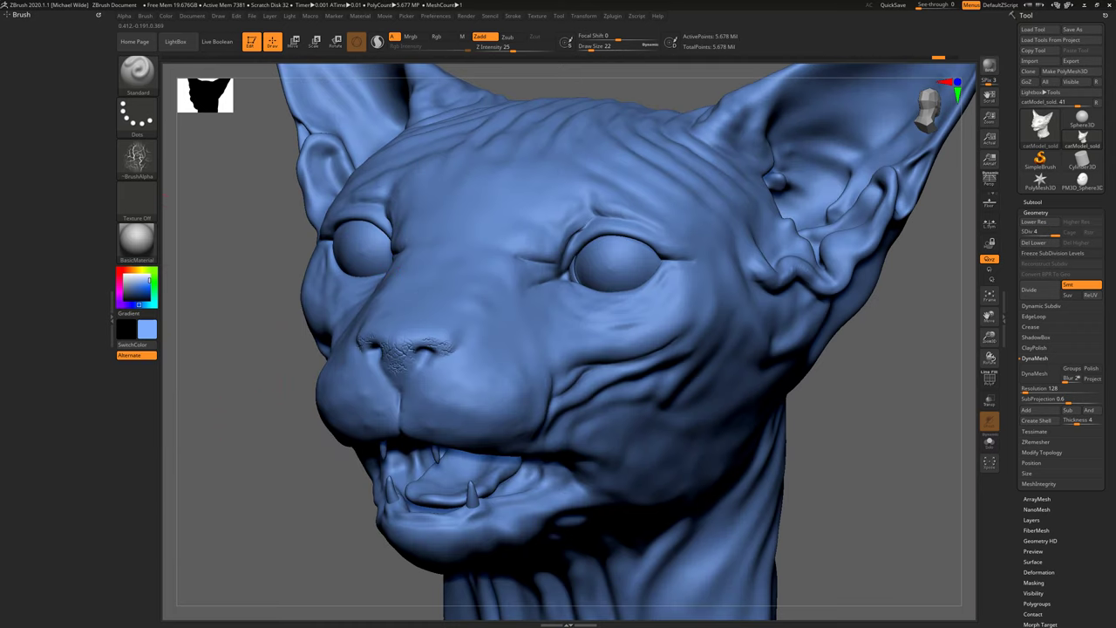
pyautogui.moveTo(304, 246); pyautogui.dragTo(510, 272)
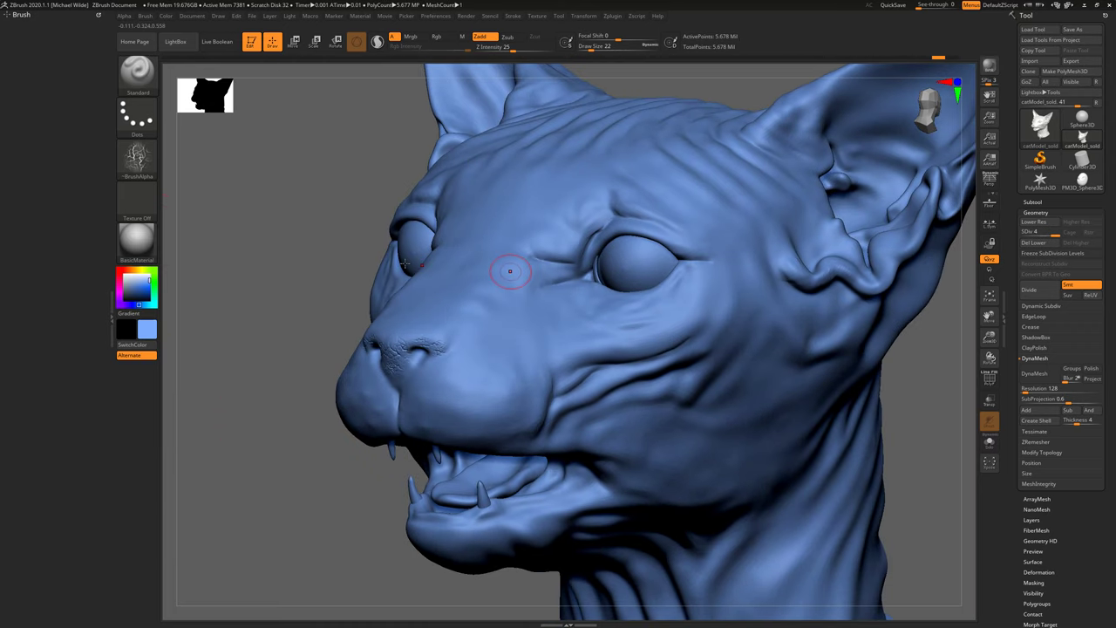
# Step: Change the cat head's material to SkinShade4 and view the face with it
pyautogui.click(136, 243)
pyautogui.click(274, 466)
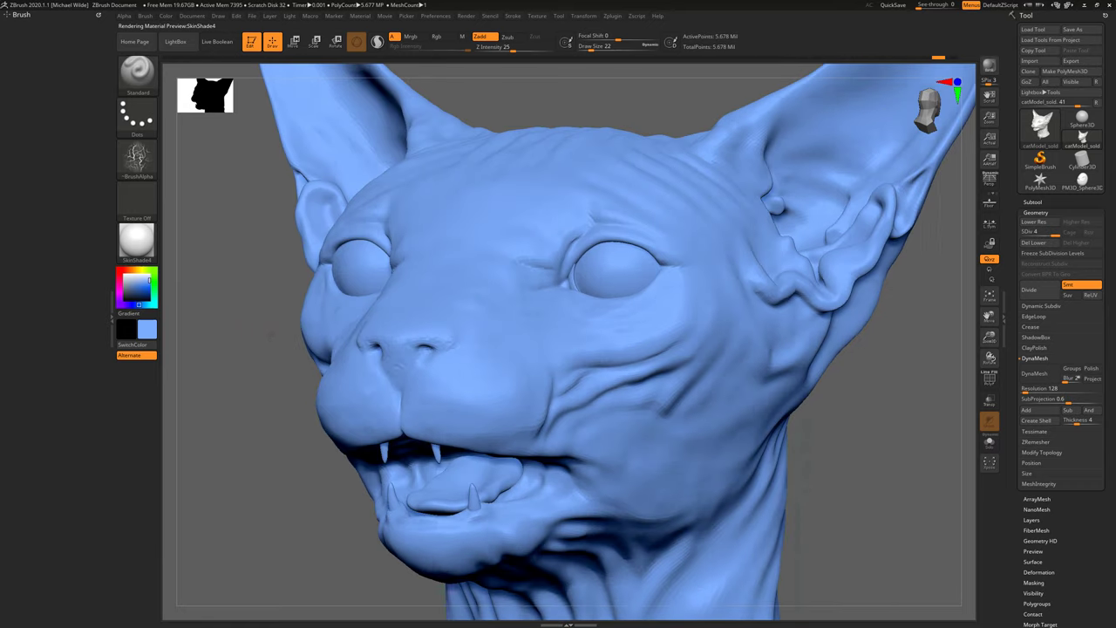
pyautogui.moveTo(271, 334)
pyautogui.mouseDown()
pyautogui.moveTo(500, 102)
pyautogui.moveTo(288, 113)
pyautogui.mouseUp()
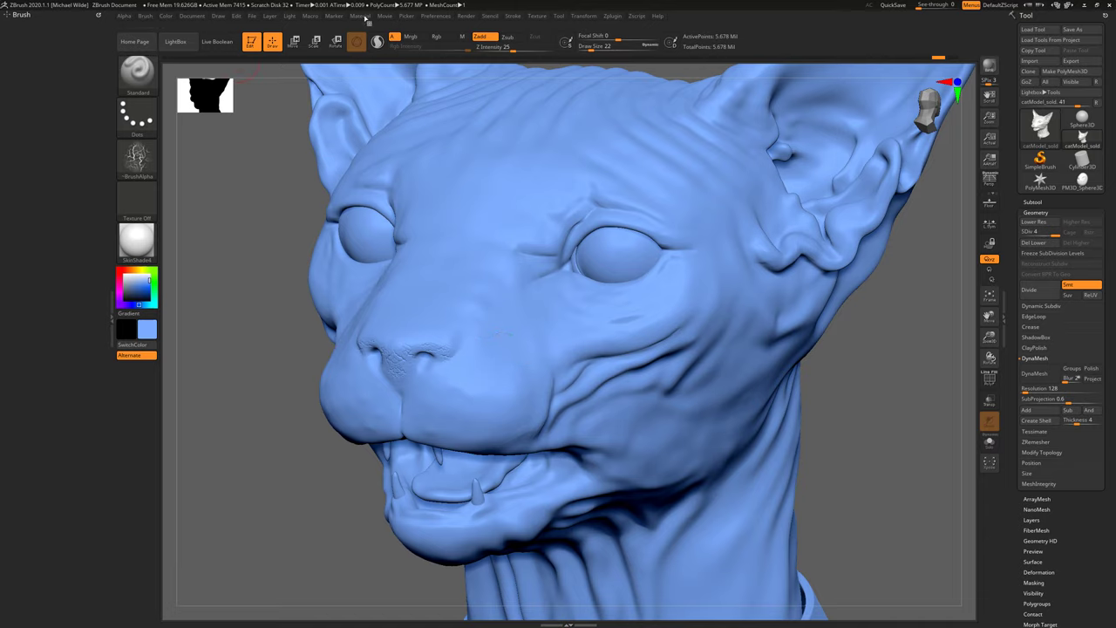
# Step: Adjust the Specular modifier of the SkinShade4 material
pyautogui.click(360, 16)
pyautogui.click(382, 237)
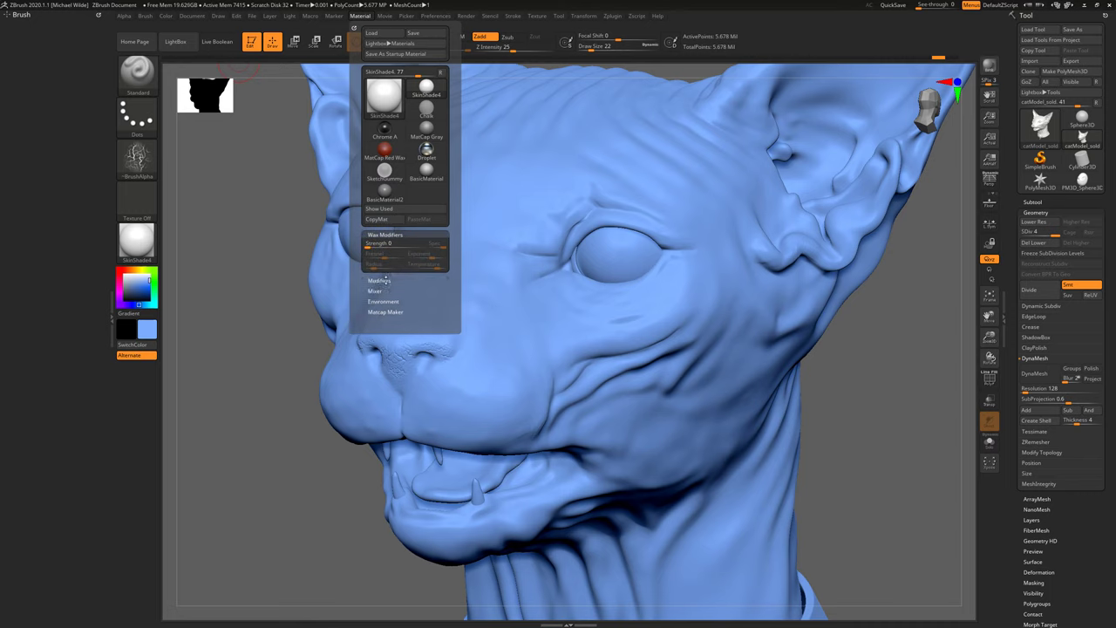
pyautogui.click(384, 279)
pyautogui.click(431, 341)
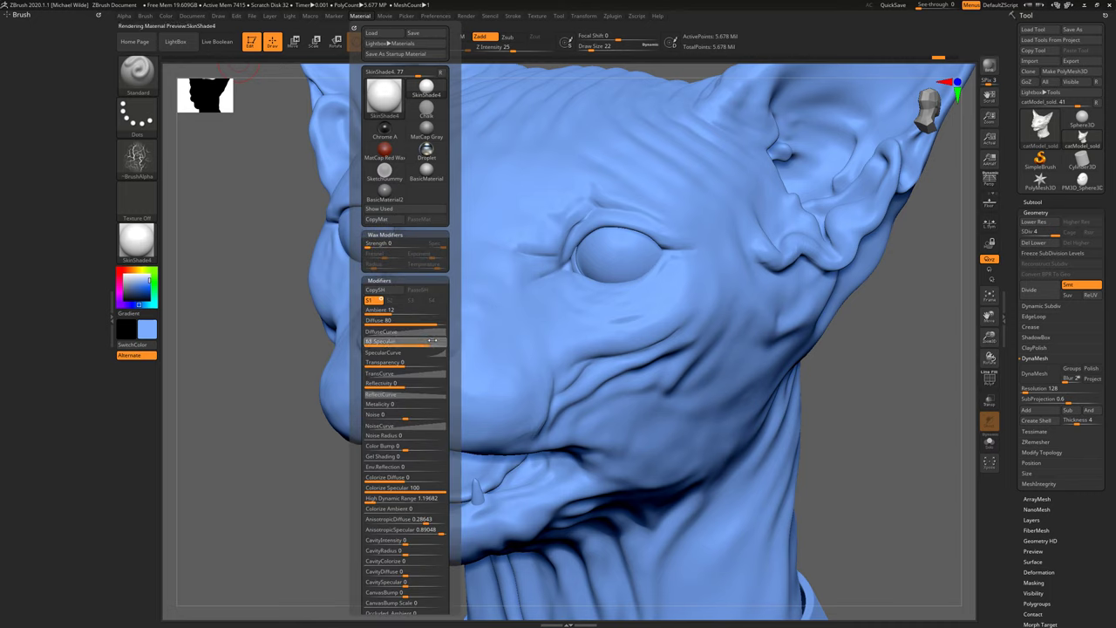
pyautogui.moveTo(423, 346); pyautogui.dragTo(413, 345)
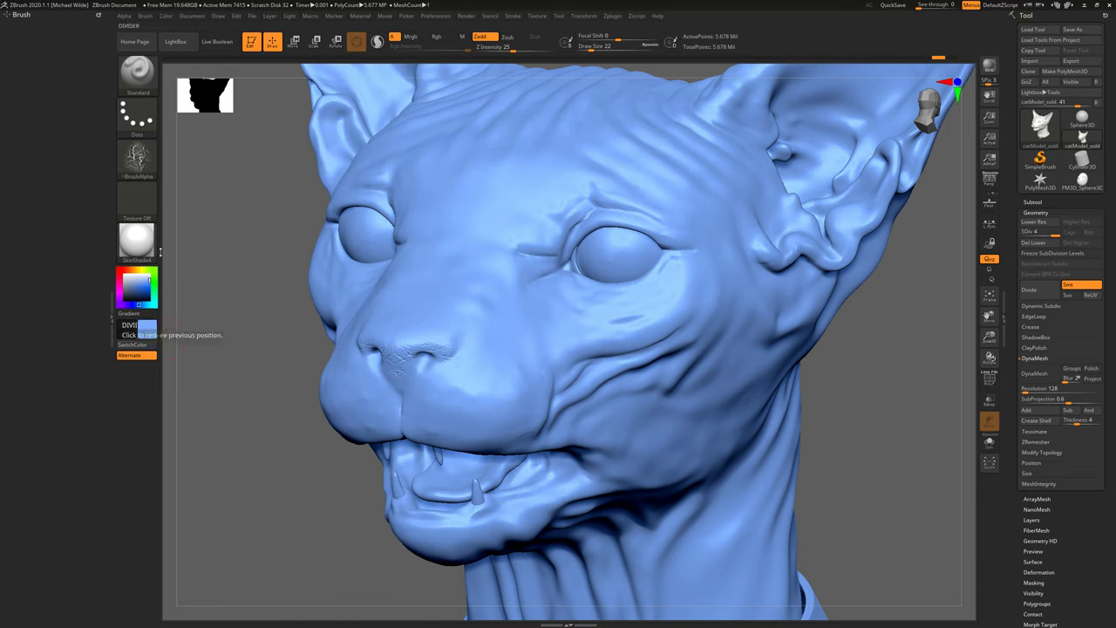
# Step: Return the cat head to BasicMaterial with white as the current colour
pyautogui.click(136, 240)
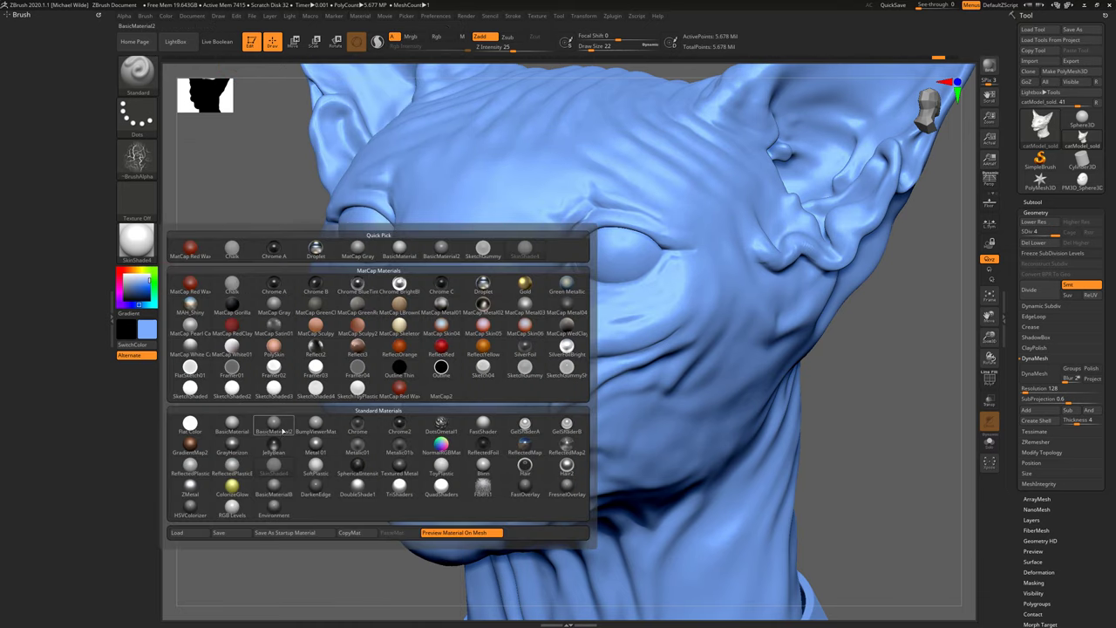
pyautogui.click(274, 423)
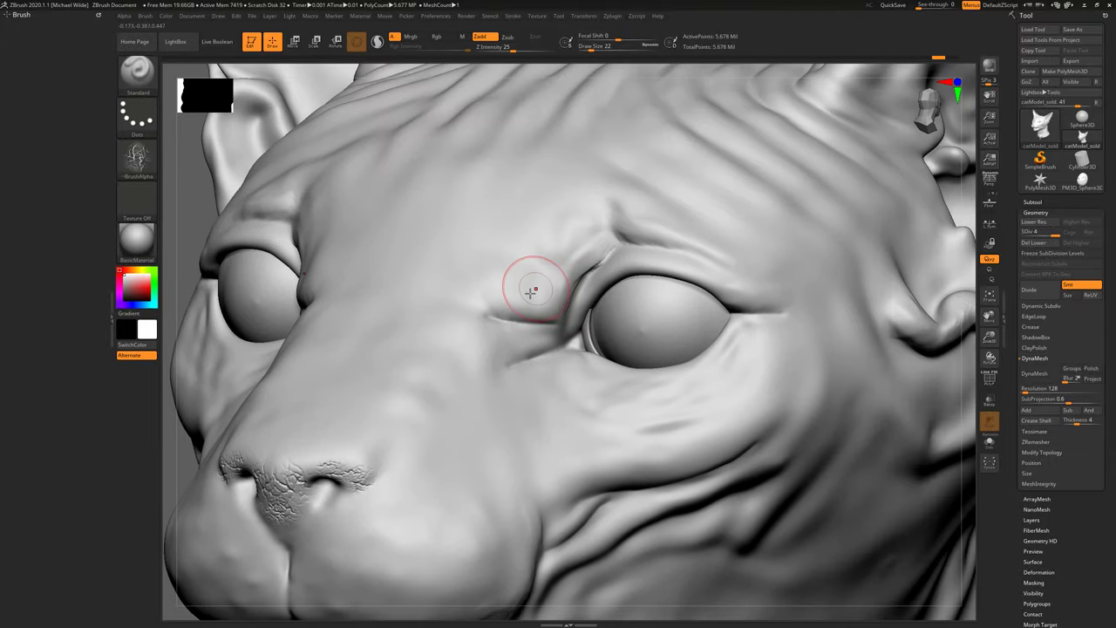
pyautogui.press('space')
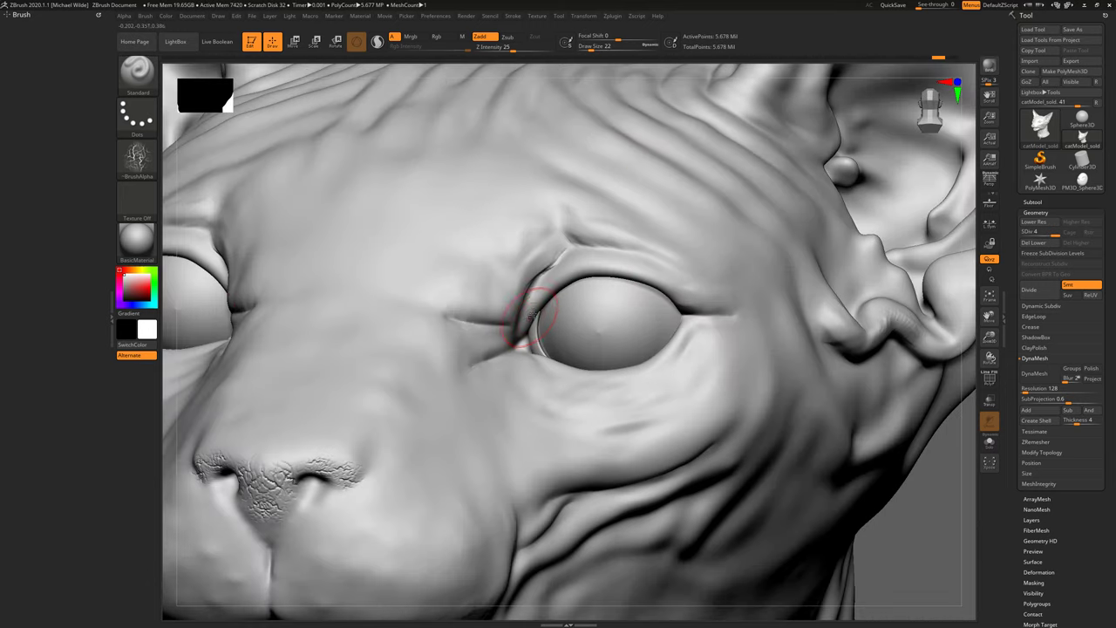
# Step: Select the Move brush for reshaping the eye area
pyautogui.press('b')
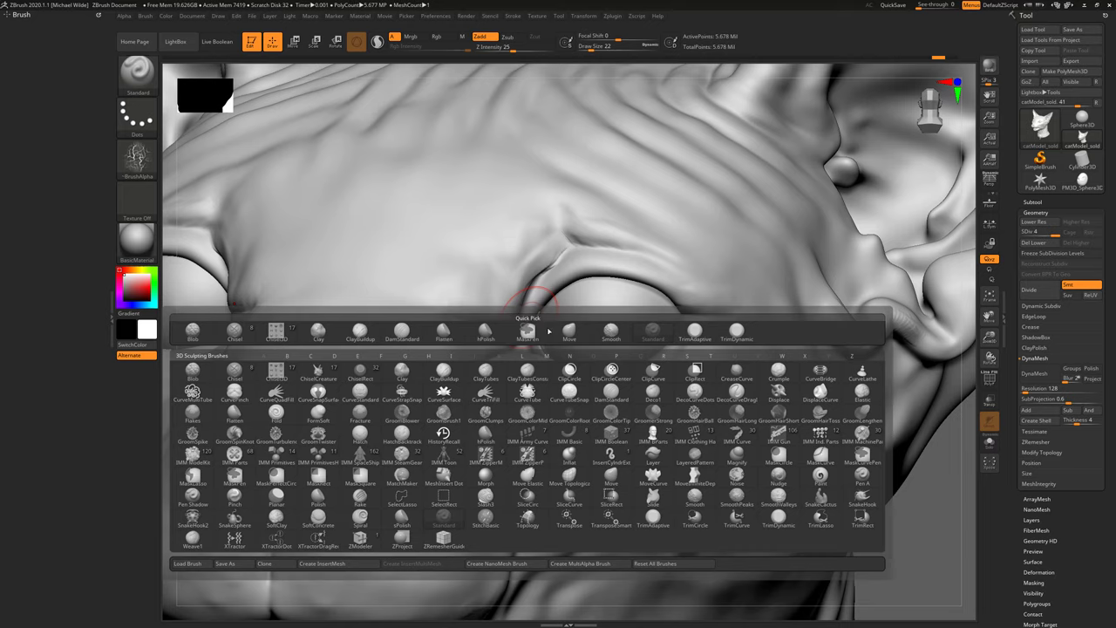
pyautogui.press('m')
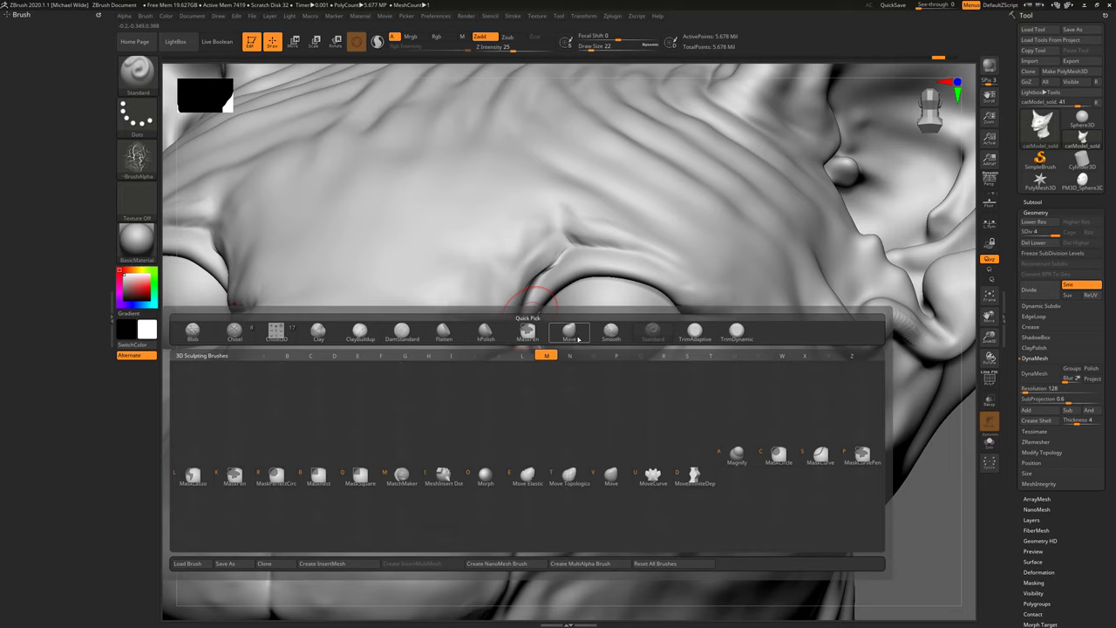
pyautogui.click(615, 480)
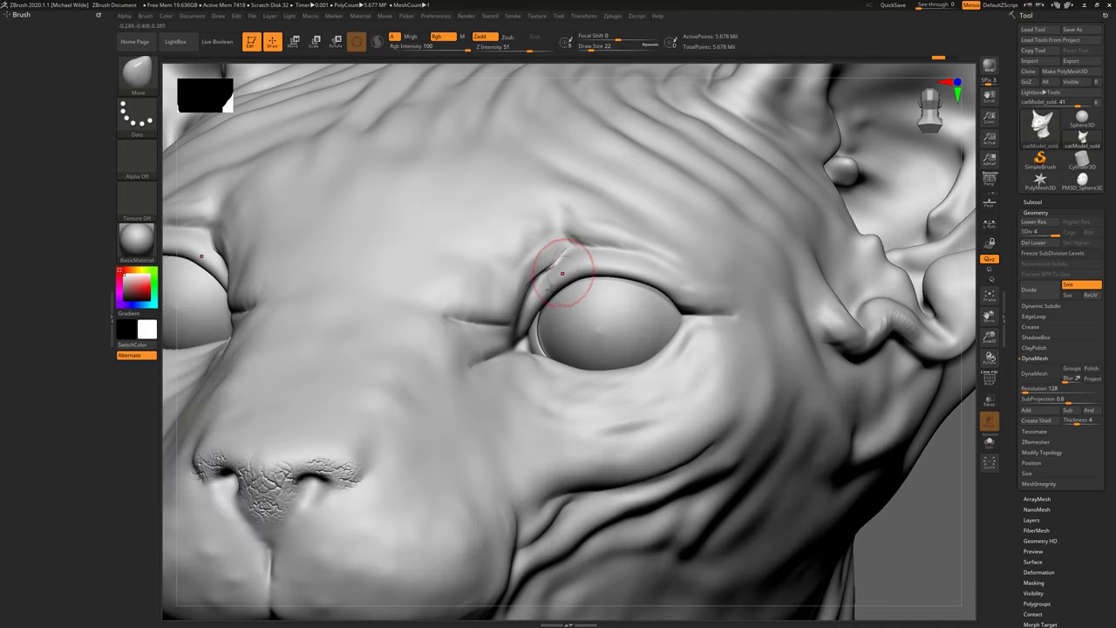
# Step: Try pulling the inner corner of the eye downward with the Move brush at draw size 83 and undo it
pyautogui.press('space')
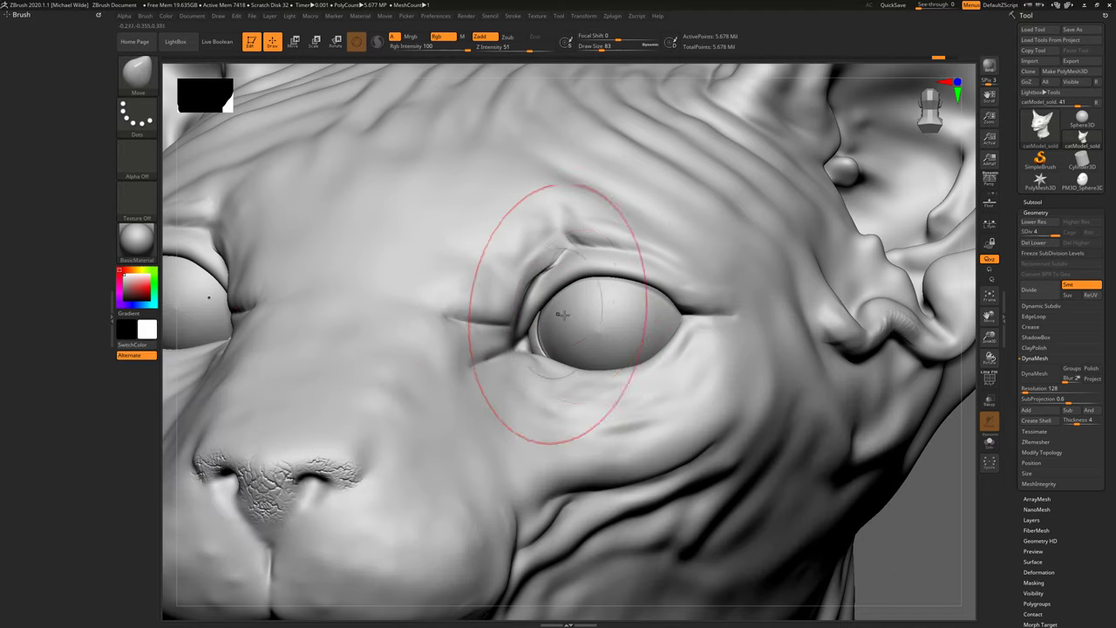
pyautogui.moveTo(546, 316); pyautogui.dragTo(539, 373)
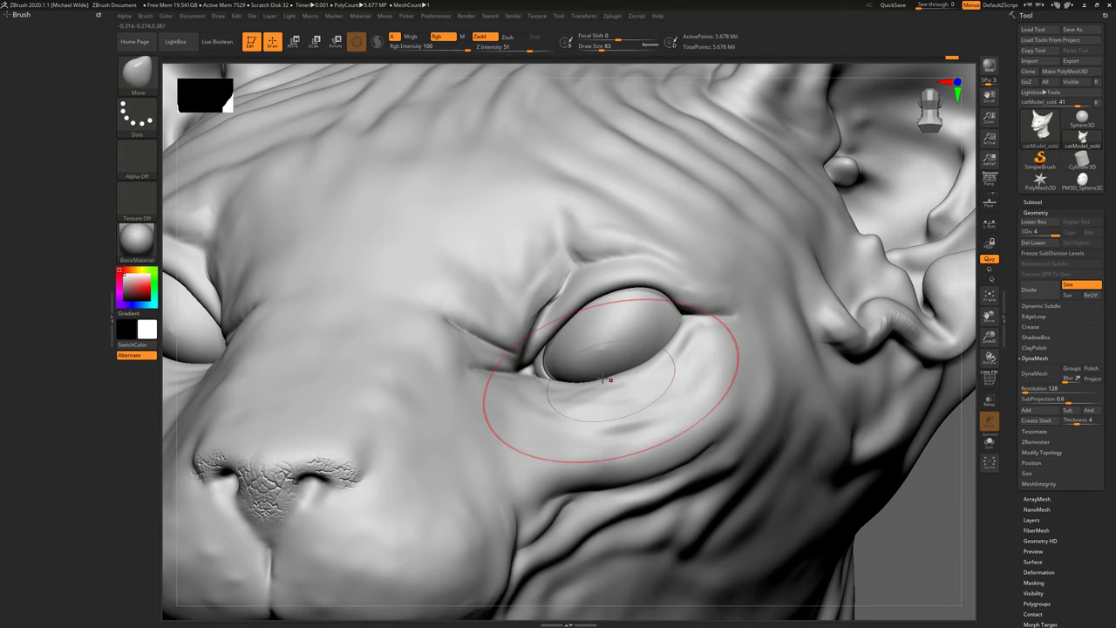
pyautogui.press('ctrl')
pyautogui.hotkey('ctrl', 'z')
# Step: Reduce the draw size to 20 and paint a mask over the upper eyelids from the inner to the outer corner
pyautogui.press('space')
pyautogui.moveTo(531, 329); pyautogui.dragTo(516, 329)
pyautogui.press('ctrl')
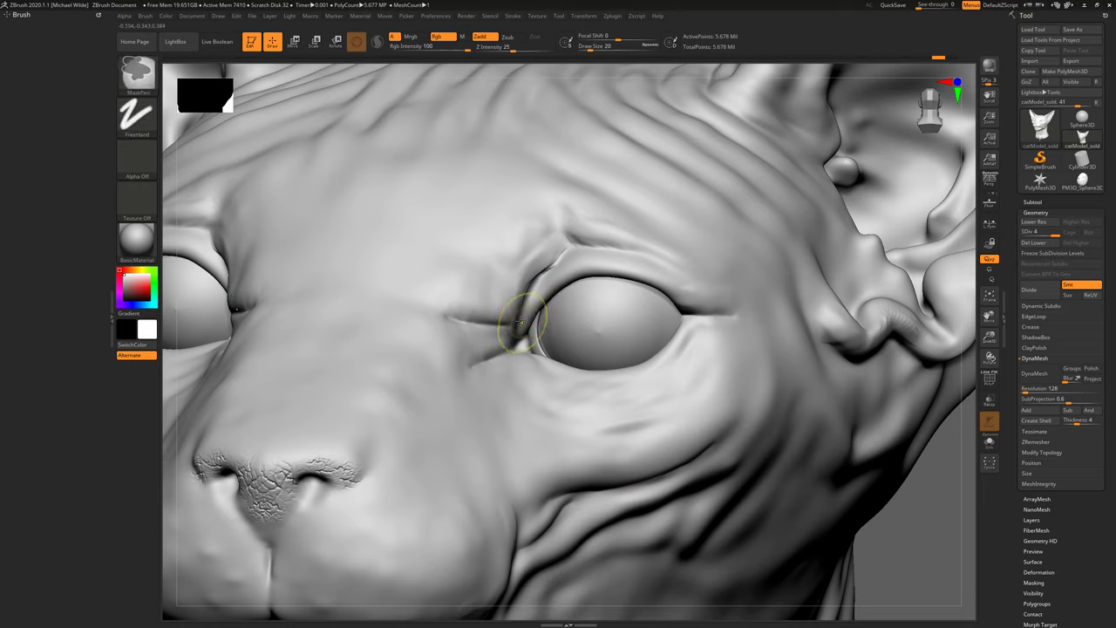
pyautogui.moveTo(521, 324)
pyautogui.keyDown('ctrl'); pyautogui.mouseDown()
pyautogui.moveTo(537, 294)
pyautogui.moveTo(584, 264)
pyautogui.moveTo(667, 272)
pyautogui.moveTo(706, 303)
pyautogui.mouseUp(); pyautogui.keyUp('ctrl')
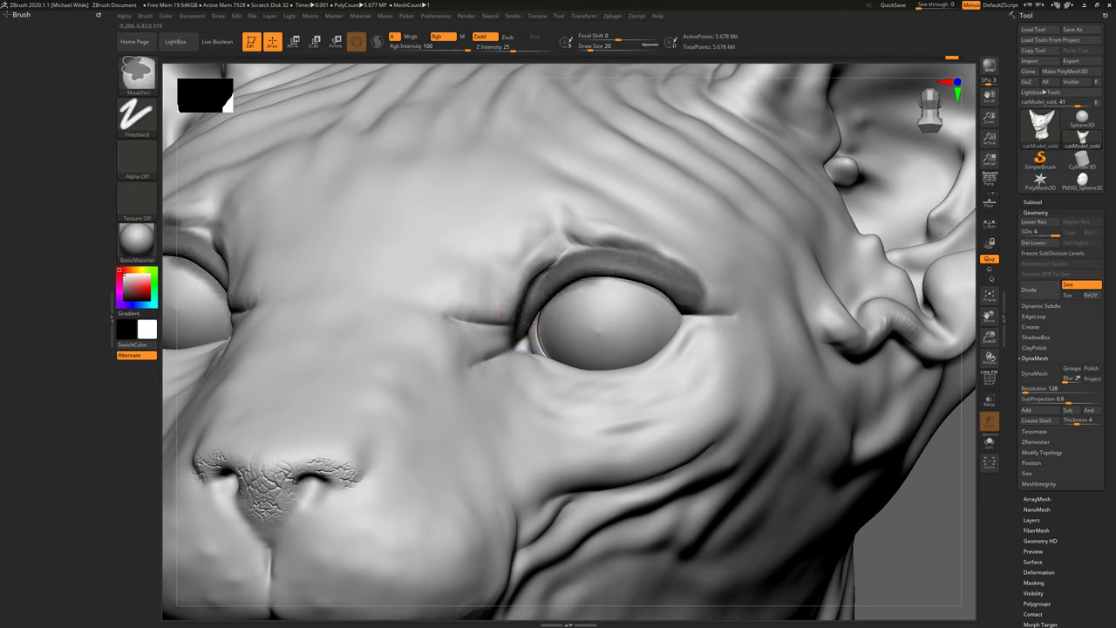
pyautogui.keyDown('alt'); pyautogui.moveTo(604, 304); pyautogui.dragTo(575, 318, button='right'); pyautogui.keyUp('alt')
pyautogui.keyDown('ctrl'); pyautogui.moveTo(559, 250); pyautogui.dragTo(507, 286); pyautogui.keyUp('ctrl')
pyautogui.moveTo(567, 286)
pyautogui.mouseDown(button='right')
pyautogui.moveTo(566, 275)
pyautogui.moveTo(528, 270)
pyautogui.mouseUp(button='right')
pyautogui.keyDown('ctrl'); pyautogui.moveTo(593, 268); pyautogui.dragTo(621, 289); pyautogui.keyUp('ctrl')
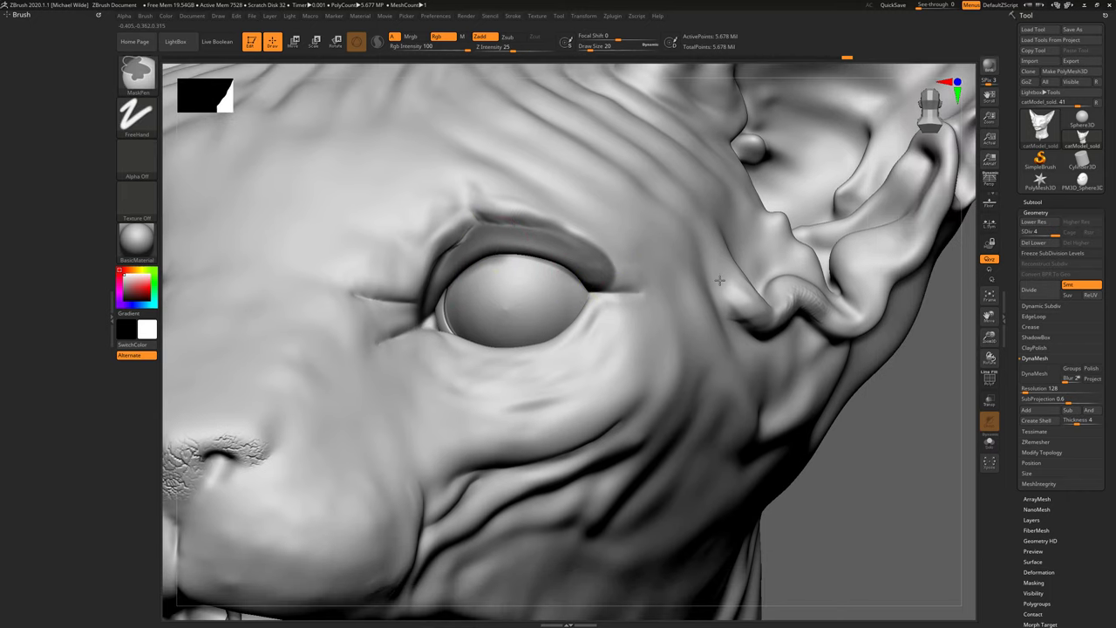
pyautogui.keyDown('ctrl'); pyautogui.moveTo(621, 290); pyautogui.dragTo(795, 340, button='right'); pyautogui.keyUp('ctrl')
# Step: Invert the mask so only the upper eyelids stay editable, toggling it to compare both states
pyautogui.press('ctrl')
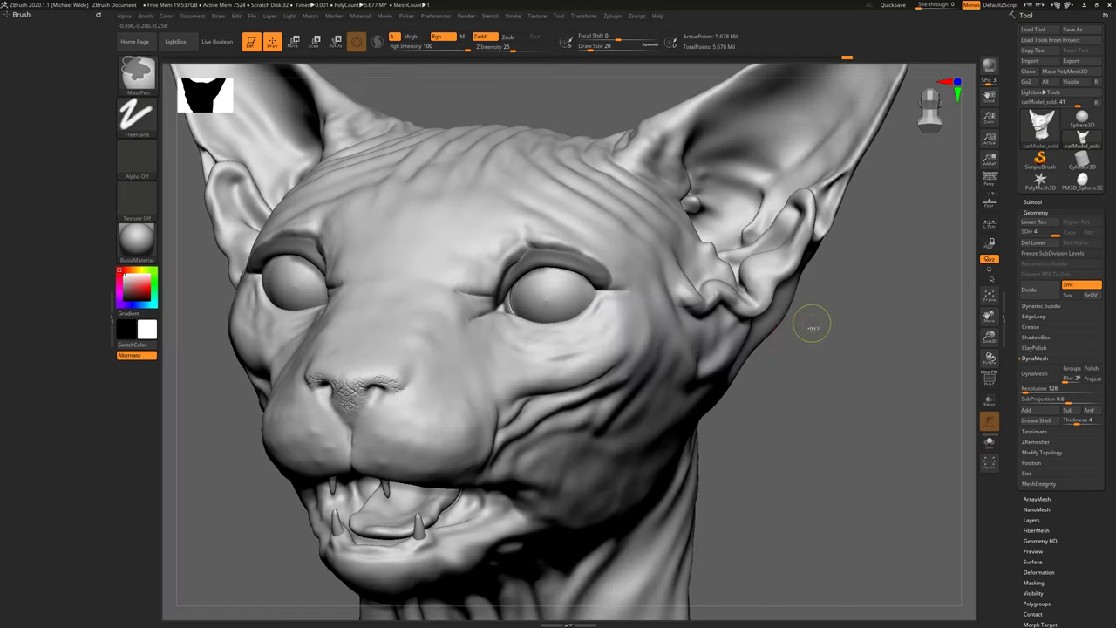
pyautogui.keyDown('ctrl'); pyautogui.click(814, 319); pyautogui.keyUp('ctrl')
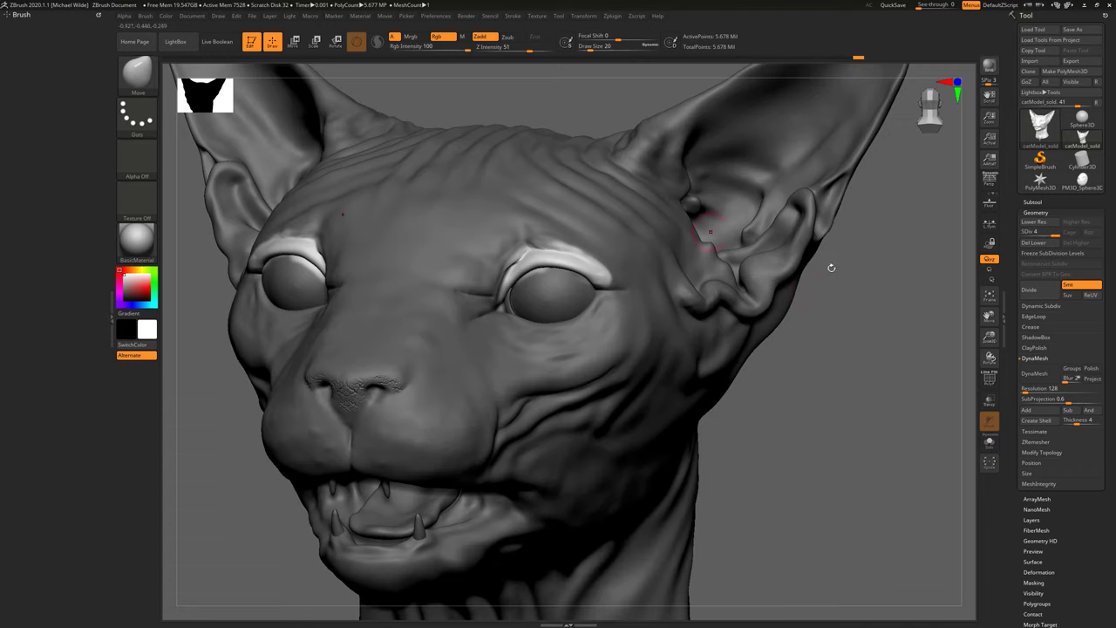
pyautogui.press('ctrl')
pyautogui.keyDown('ctrl'); pyautogui.click(858, 282); pyautogui.keyUp('ctrl')
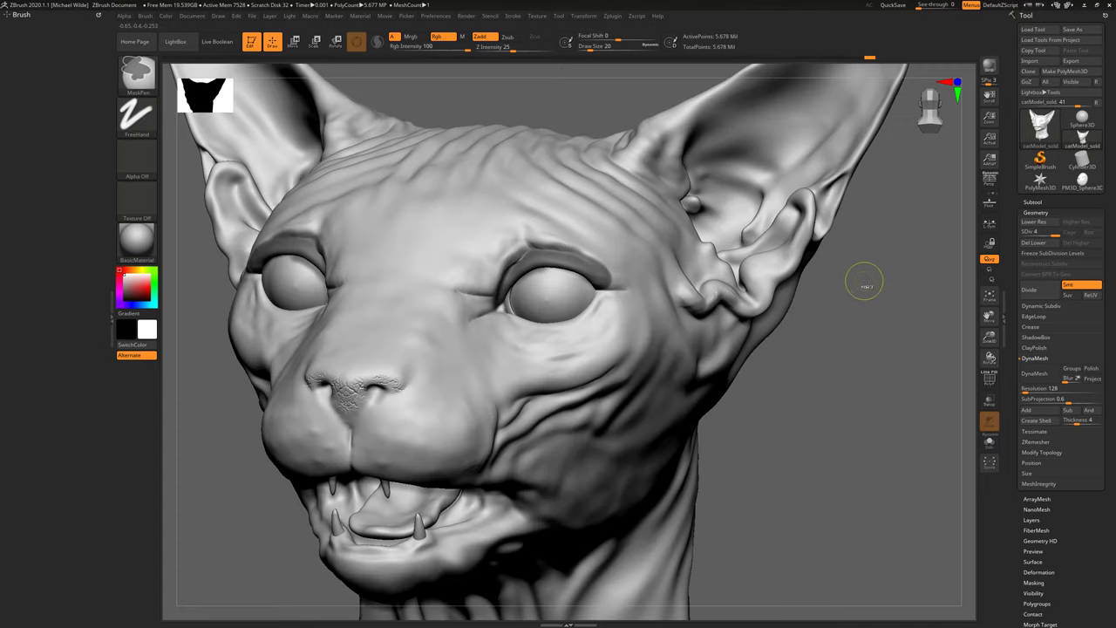
pyautogui.keyDown('ctrl'); pyautogui.click(839, 281); pyautogui.keyUp('ctrl')
# Step: Set the Move brush's draw size to 51, try pulling the inner part of the unmasked upper eyelid, and undo the stroke
pyautogui.moveTo(633, 256)
pyautogui.keyDown('alt'); pyautogui.mouseDown(button='right')
pyautogui.moveTo(680, 249)
pyautogui.moveTo(601, 263)
pyautogui.mouseUp(button='right'); pyautogui.keyUp('alt')
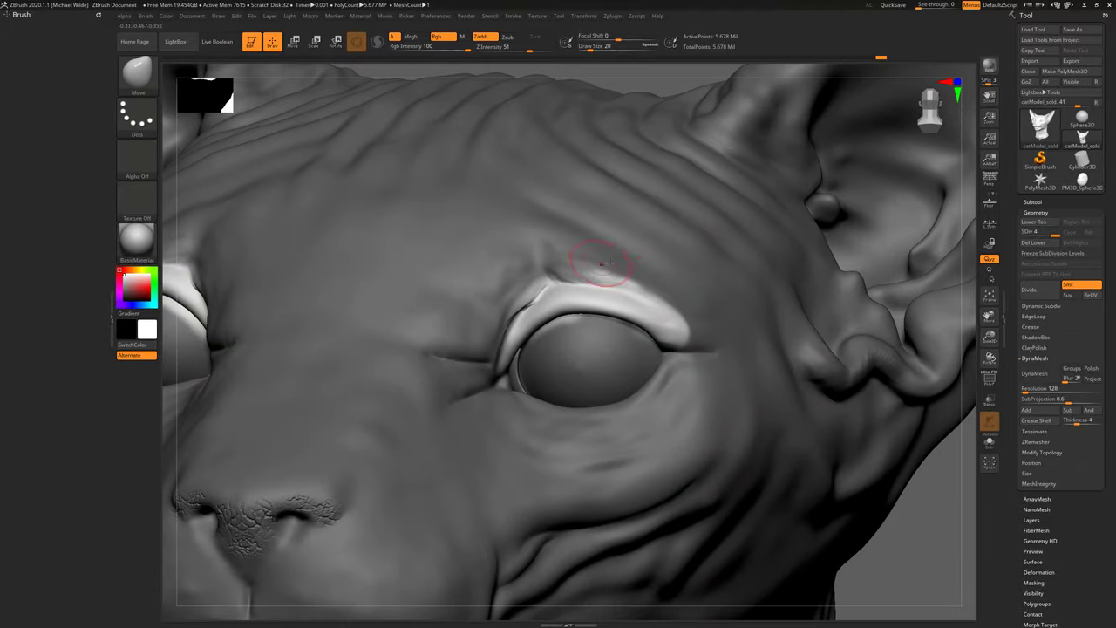
pyautogui.press('b')
pyautogui.press('m')
pyautogui.press('v')
pyautogui.press('space')
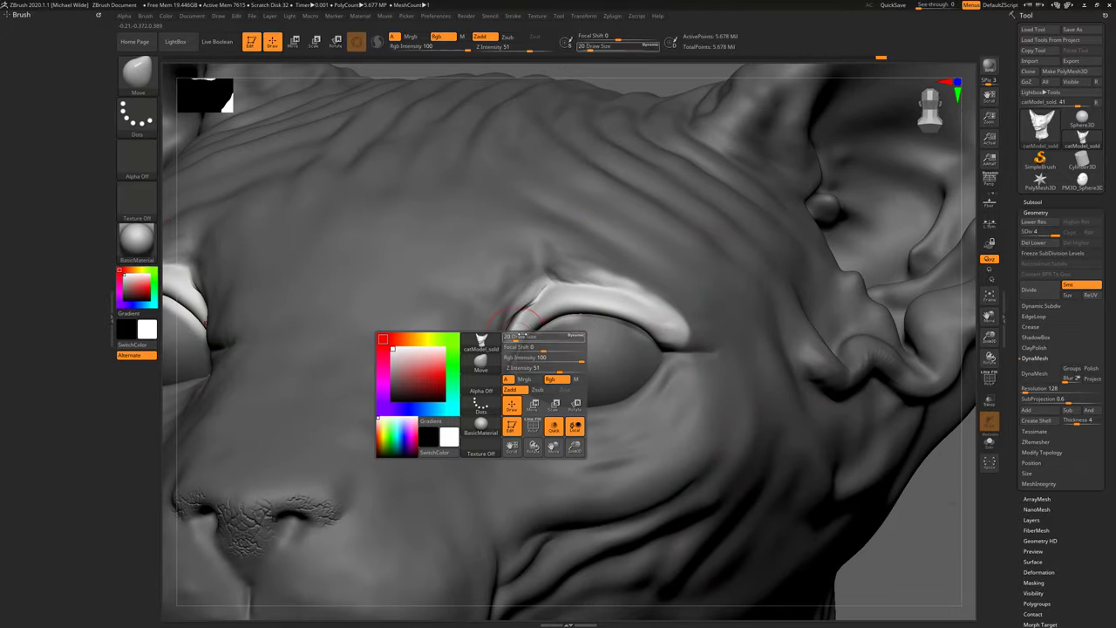
pyautogui.moveTo(514, 337)
pyautogui.mouseDown()
pyautogui.moveTo(528, 338)
pyautogui.moveTo(555, 302)
pyautogui.mouseUp()
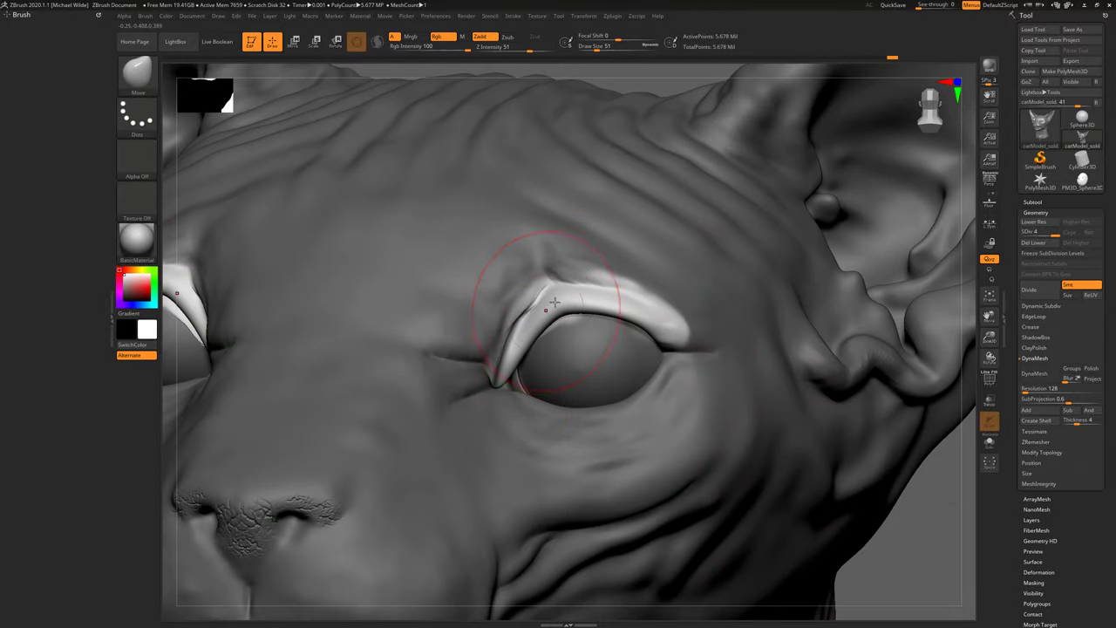
pyautogui.hotkey('ctrl', 'z')
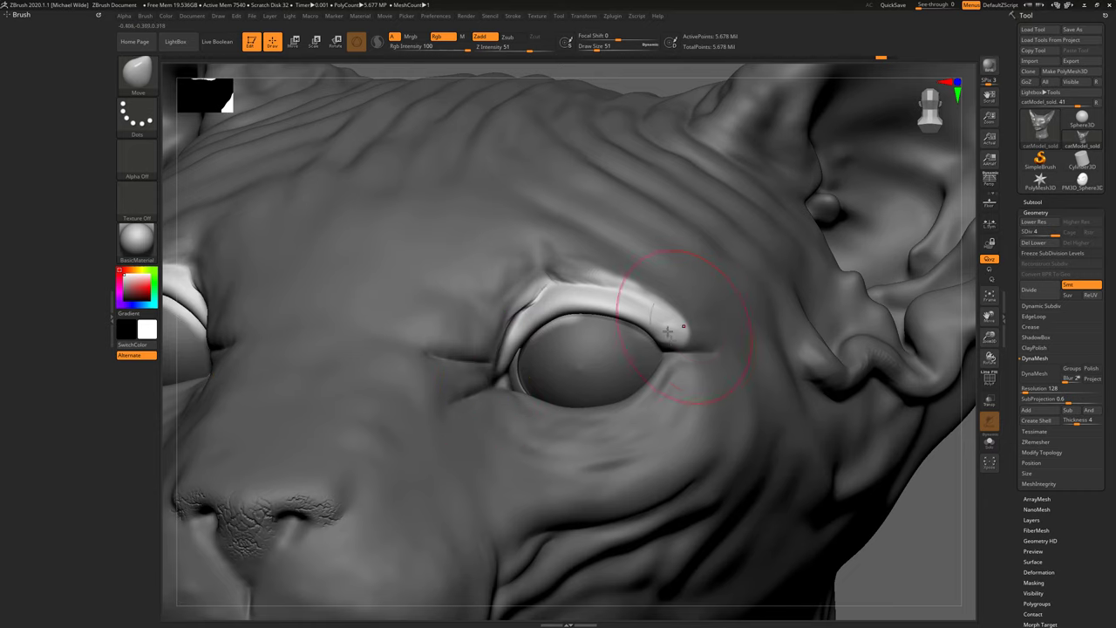
# Step: Try pulling the outer end of the unmasked upper eyelid downward with the Move brush and undo the stroke
pyautogui.moveTo(670, 334)
pyautogui.mouseDown()
pyautogui.moveTo(675, 366)
pyautogui.moveTo(674, 345)
pyautogui.mouseUp()
pyautogui.hotkey('ctrl', 'z')
# Step: Switch to the Standard brush at draw size 13 and stroke the textured brush alpha along the unmasked upper eyelids
pyautogui.press('b')
pyautogui.press('s')
pyautogui.press('t')
pyautogui.press('space')
pyautogui.moveTo(517, 331); pyautogui.dragTo(509, 331)
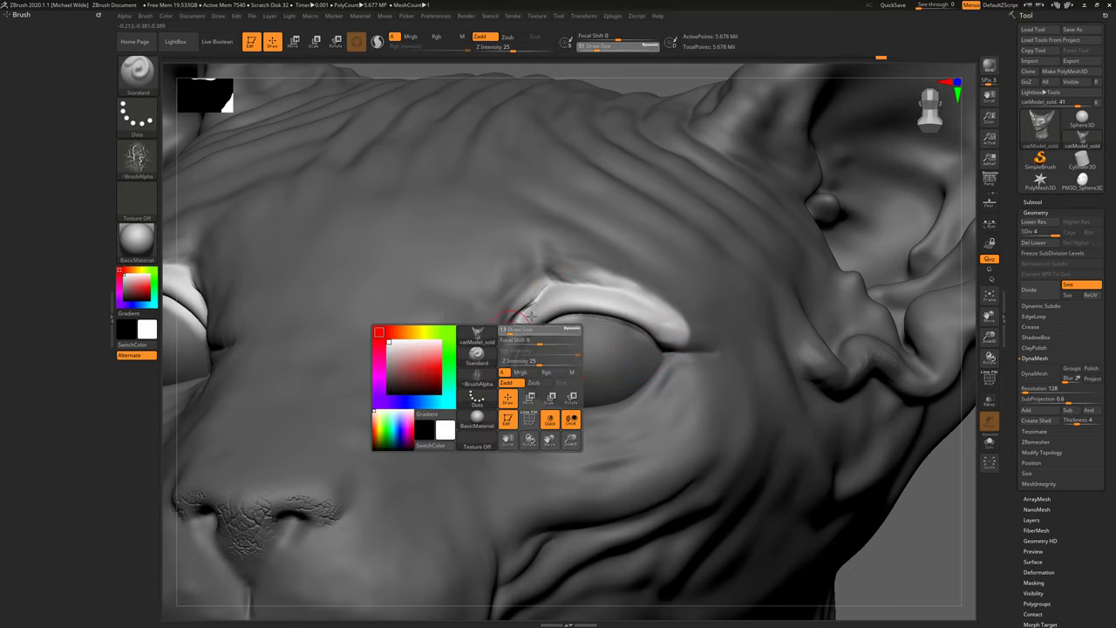
pyautogui.moveTo(575, 289)
pyautogui.mouseDown()
pyautogui.moveTo(636, 292)
pyautogui.moveTo(673, 312)
pyautogui.moveTo(681, 336)
pyautogui.moveTo(610, 302)
pyautogui.moveTo(683, 337)
pyautogui.mouseUp()
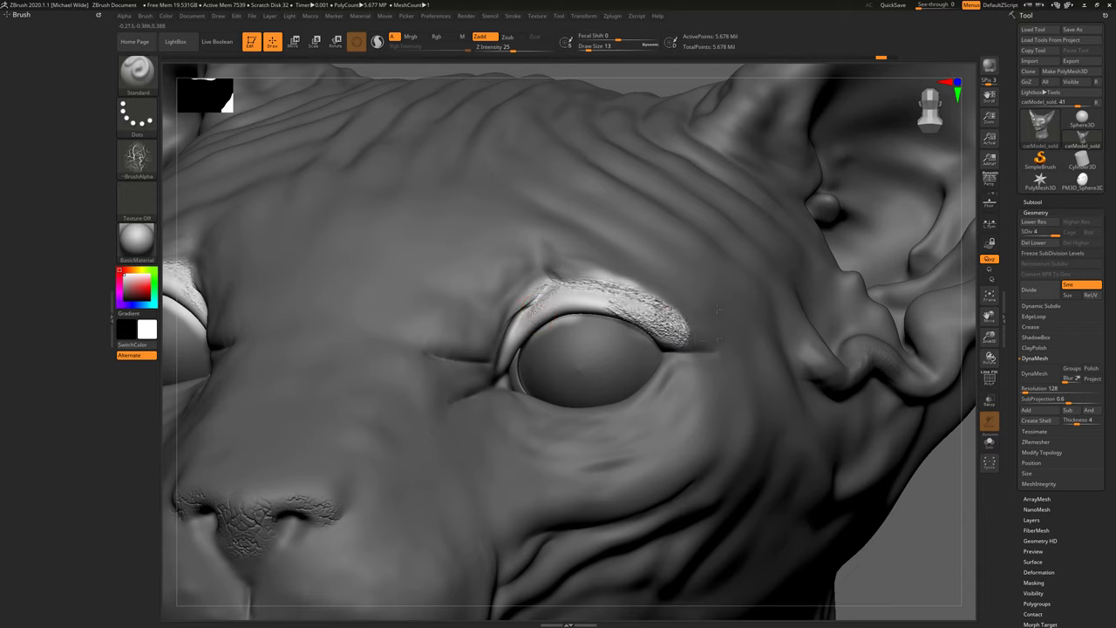
pyautogui.moveTo(660, 298)
pyautogui.mouseDown()
pyautogui.moveTo(610, 295)
pyautogui.moveTo(505, 332)
pyautogui.moveTo(601, 294)
pyautogui.moveTo(634, 314)
pyautogui.mouseUp()
# Step: Clear the mask from the cat head and view the textured eyelids on the whole model
pyautogui.keyDown('ctrl'); pyautogui.moveTo(693, 291); pyautogui.dragTo(647, 179, button='right'); pyautogui.keyUp('ctrl')
pyautogui.keyDown('ctrl'); pyautogui.moveTo(628, 142); pyautogui.dragTo(660, 151); pyautogui.keyUp('ctrl')
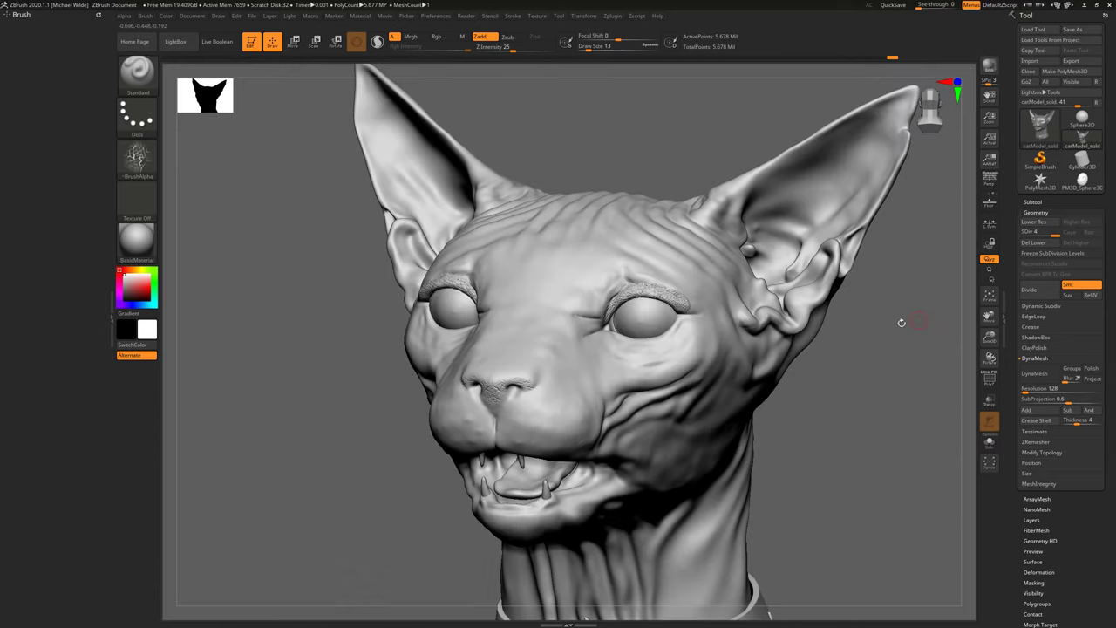
pyautogui.moveTo(901, 322); pyautogui.dragTo(828, 320)
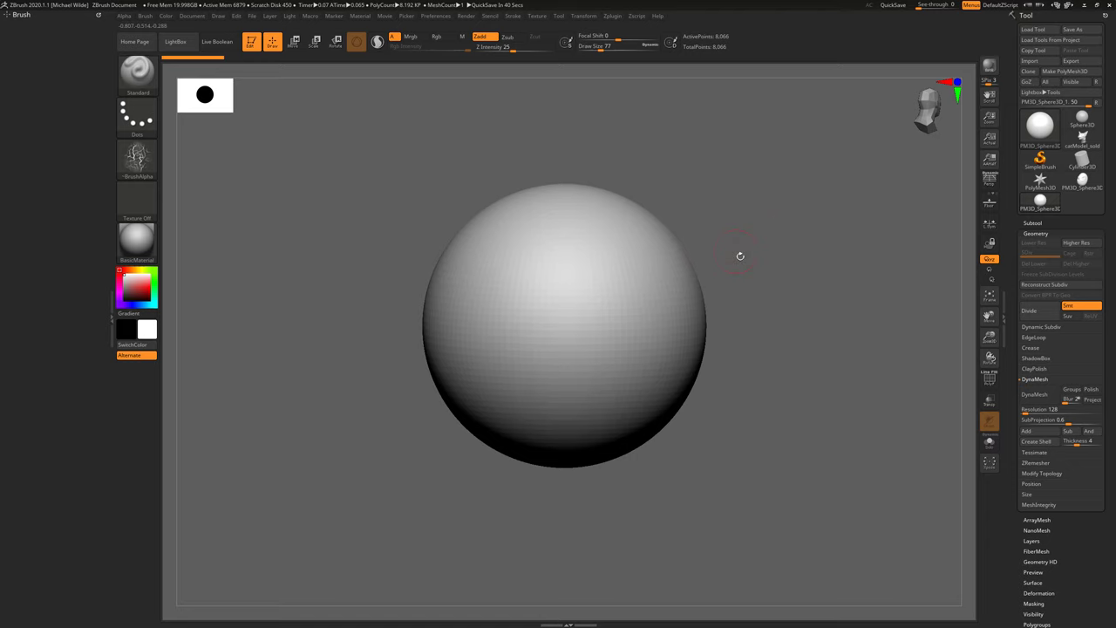
# Step: Select the ClayBuildup brush, set its draw size to 318 and build up large symmetrical bulges on the sphere's sides
pyautogui.press('b')
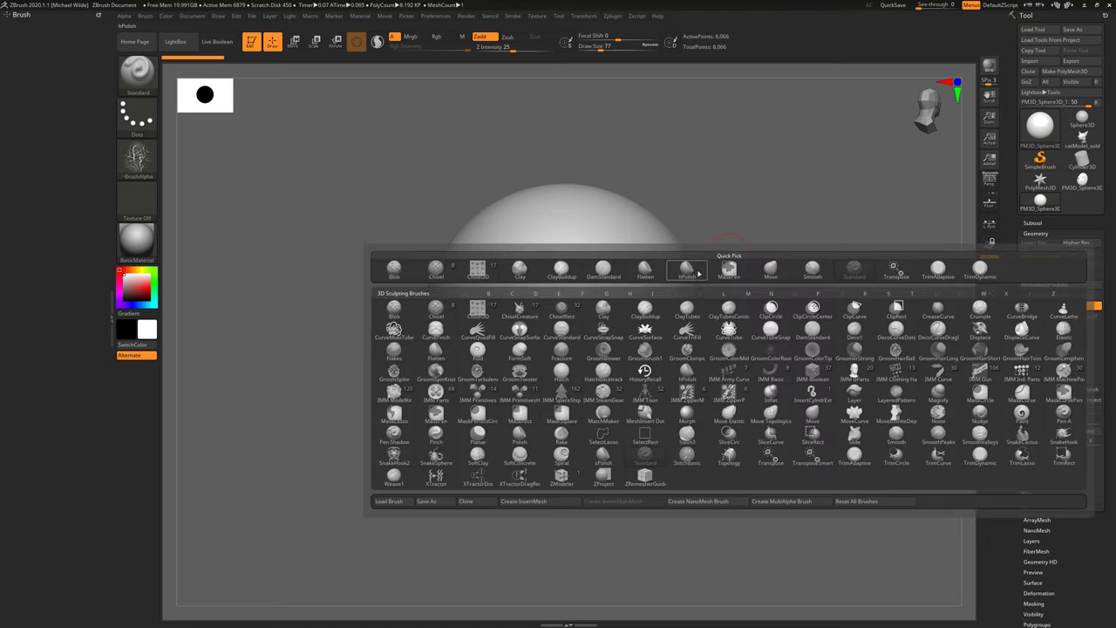
pyautogui.press('b')
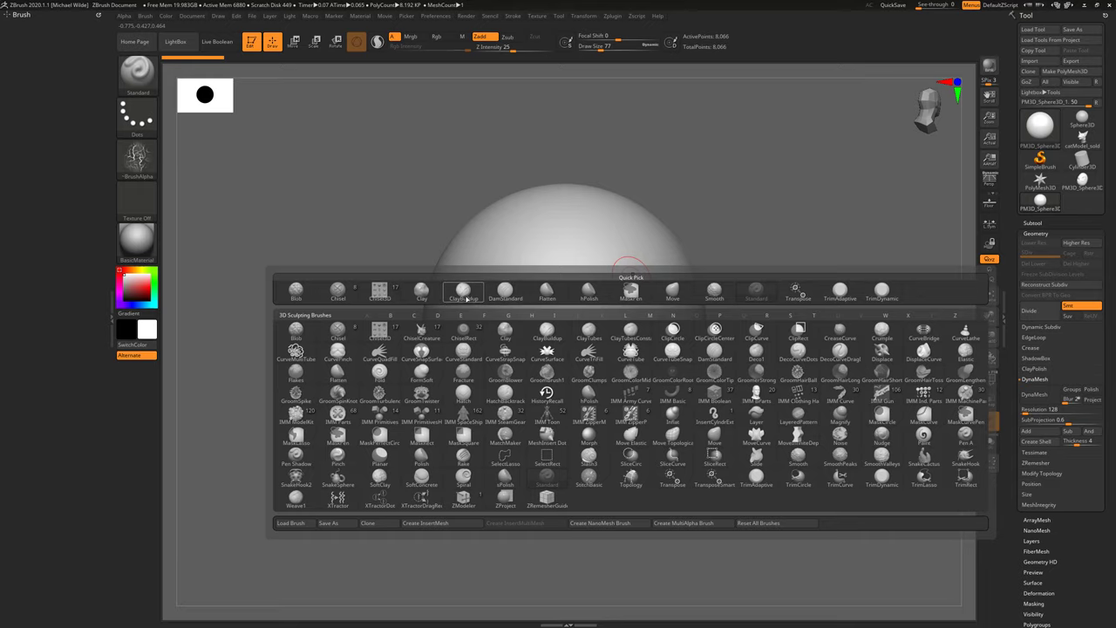
pyautogui.click(465, 294)
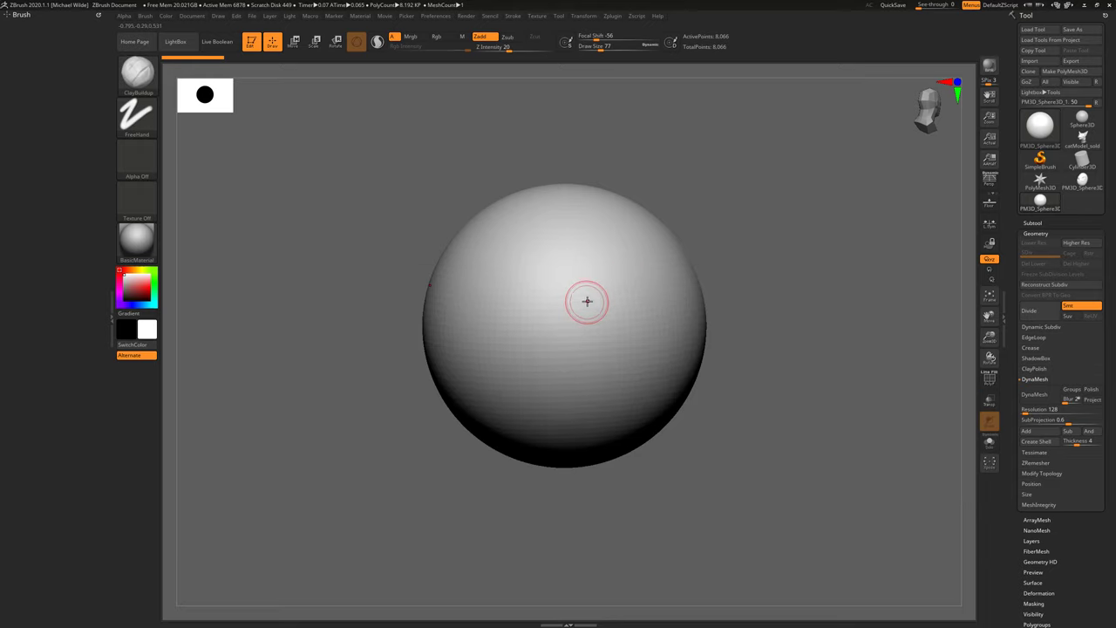
pyautogui.press('shift')
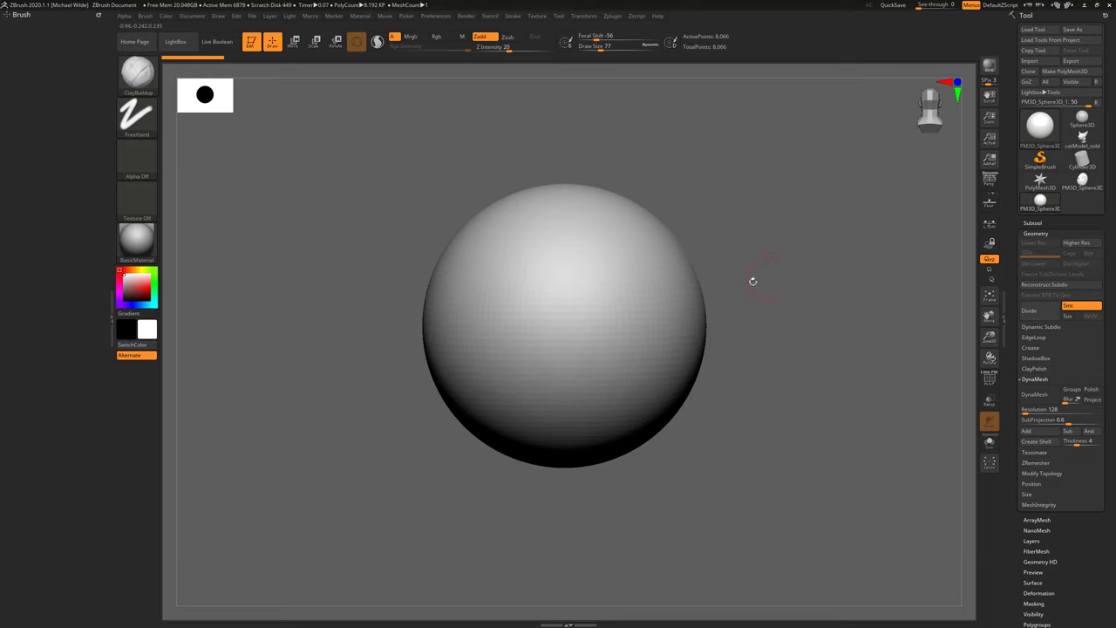
pyautogui.press('space')
pyautogui.moveTo(637, 313)
pyautogui.mouseDown()
pyautogui.moveTo(693, 319)
pyautogui.moveTo(753, 296)
pyautogui.moveTo(788, 299)
pyautogui.mouseUp()
pyautogui.moveTo(874, 284); pyautogui.dragTo(853, 286)
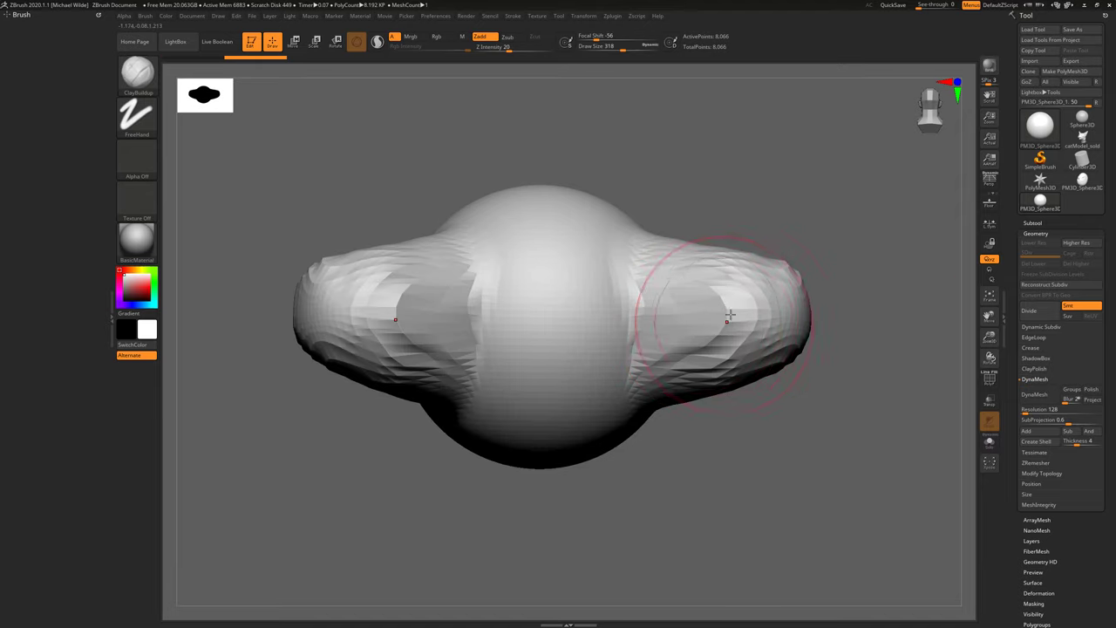
pyautogui.moveTo(730, 314); pyautogui.dragTo(821, 314)
# Step: Turn on the polyframe display and try extending the side bulges further with ClayBuildup, undoing the extra strokes
pyautogui.click(988, 378)
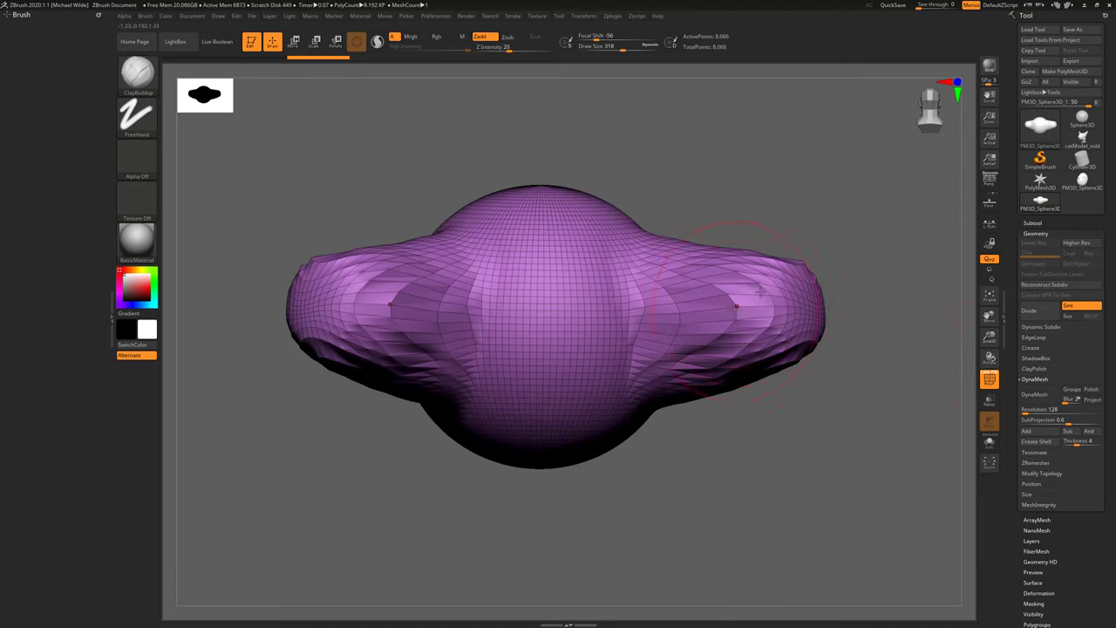
pyautogui.moveTo(748, 301); pyautogui.dragTo(833, 314)
pyautogui.moveTo(911, 371)
pyautogui.mouseDown()
pyautogui.moveTo(937, 384)
pyautogui.moveTo(907, 409)
pyautogui.mouseUp()
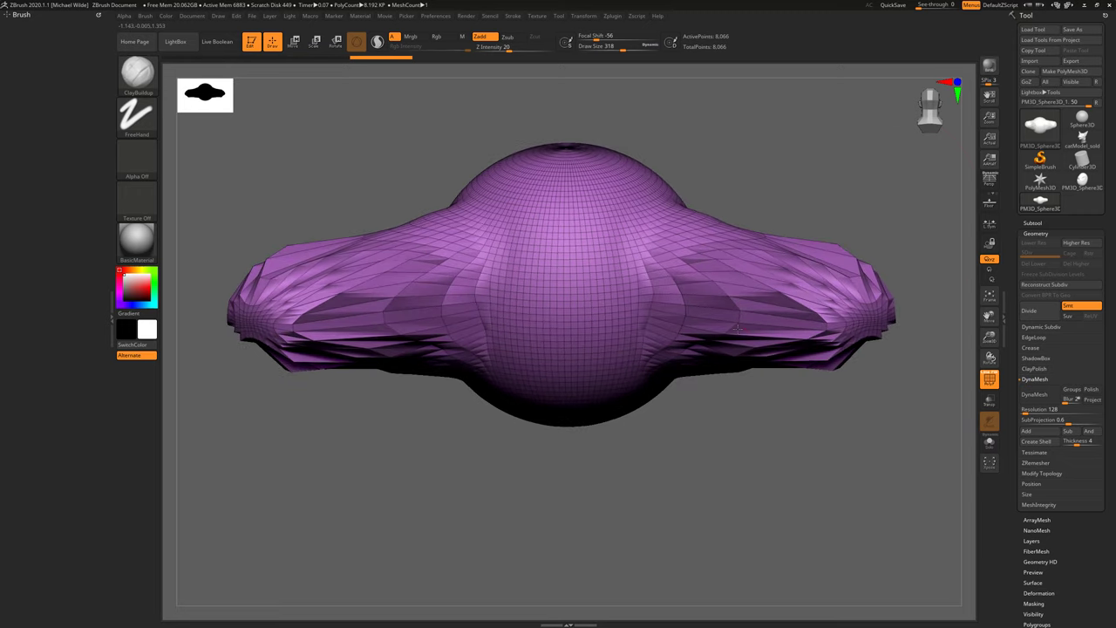
pyautogui.moveTo(736, 329)
pyautogui.mouseDown()
pyautogui.moveTo(767, 309)
pyautogui.moveTo(736, 307)
pyautogui.mouseUp()
pyautogui.moveTo(697, 427); pyautogui.dragTo(784, 381)
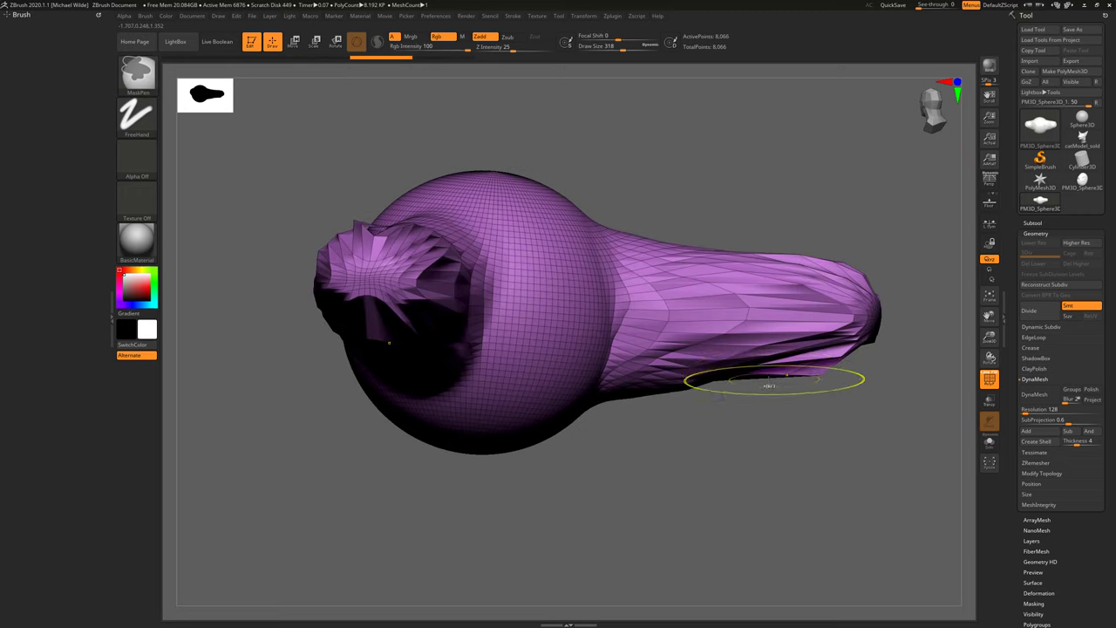
pyautogui.hotkey('ctrl', 'z')
# Step: Enable DynaMesh at resolution 128 to redistribute the stretched polygons on the deformed sphere
pyautogui.moveTo(898, 237); pyautogui.dragTo(813, 229)
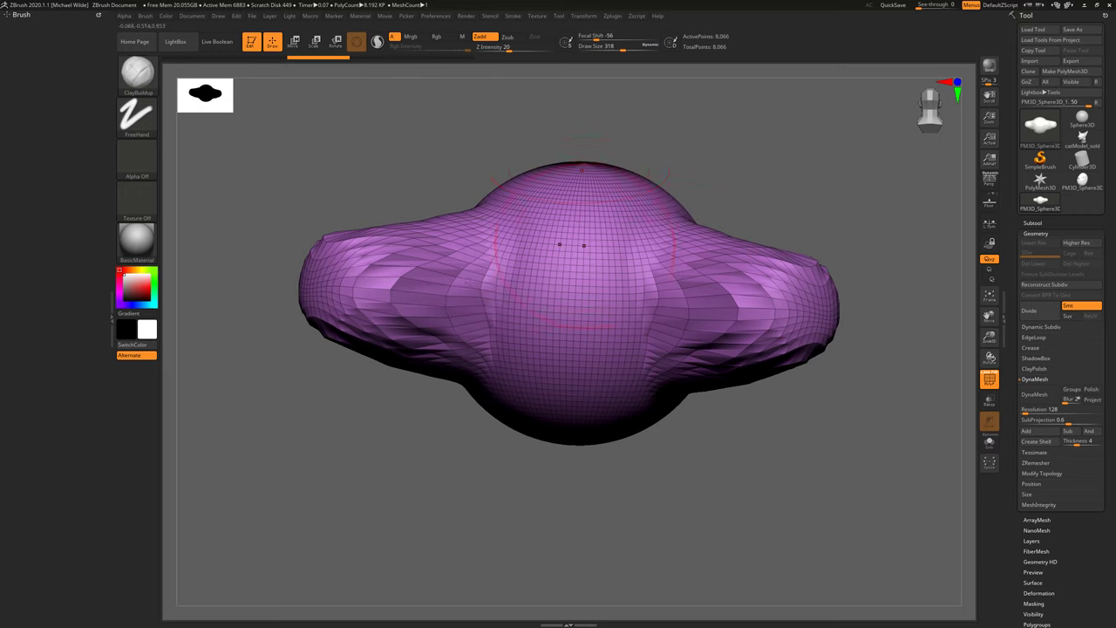
pyautogui.keyDown('shift'); pyautogui.moveTo(791, 176); pyautogui.dragTo(817, 204); pyautogui.keyUp('shift')
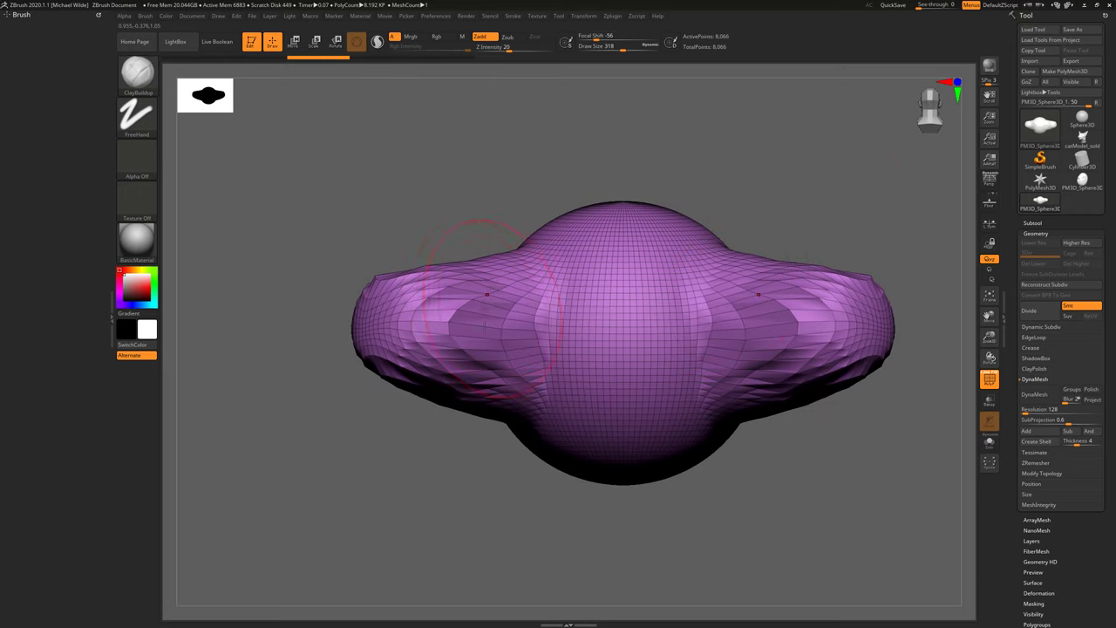
pyautogui.keyDown('alt'); pyautogui.moveTo(677, 183); pyautogui.dragTo(620, 196); pyautogui.keyUp('alt')
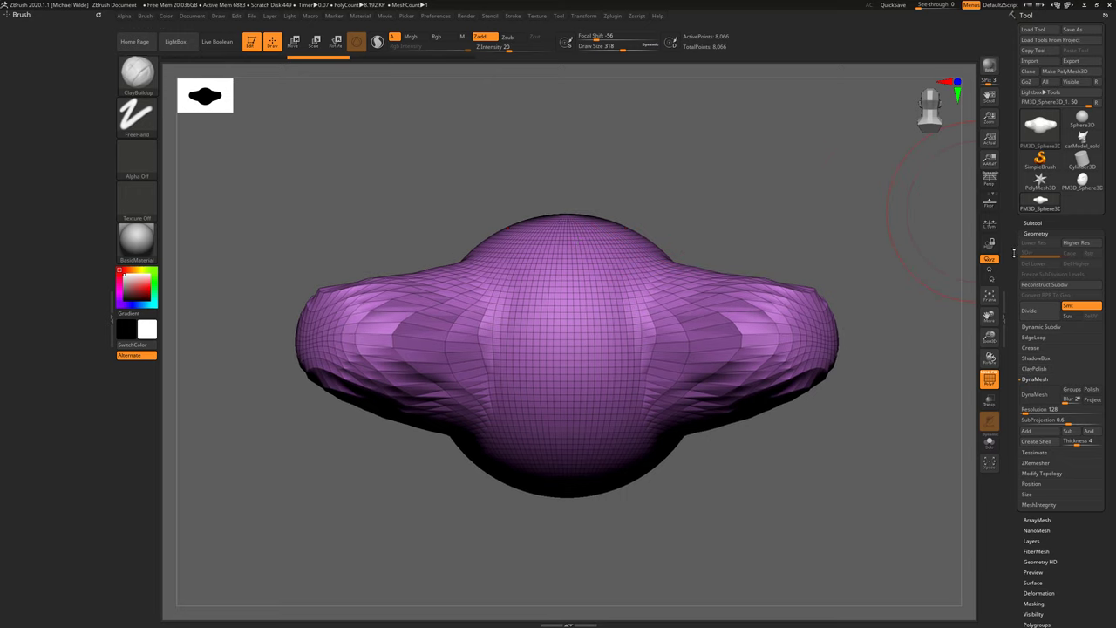
pyautogui.scroll(-2, 1032, 218)
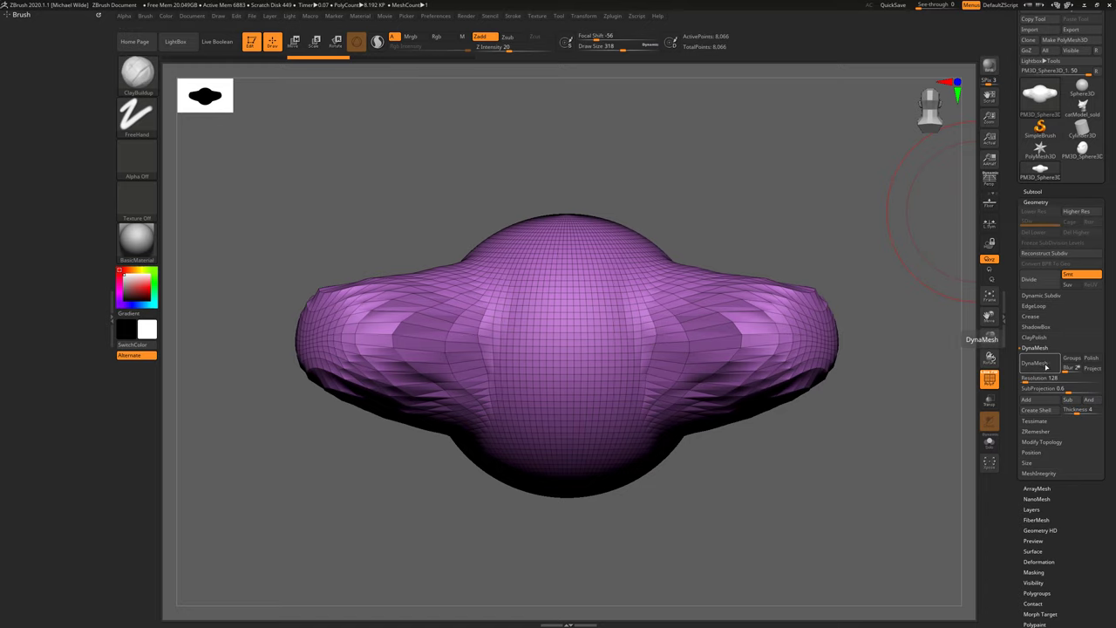
pyautogui.click(1040, 364)
pyautogui.moveTo(772, 224)
pyautogui.mouseDown()
pyautogui.moveTo(774, 240)
pyautogui.moveTo(734, 244)
pyautogui.moveTo(734, 322)
pyautogui.moveTo(737, 253)
pyautogui.mouseUp()
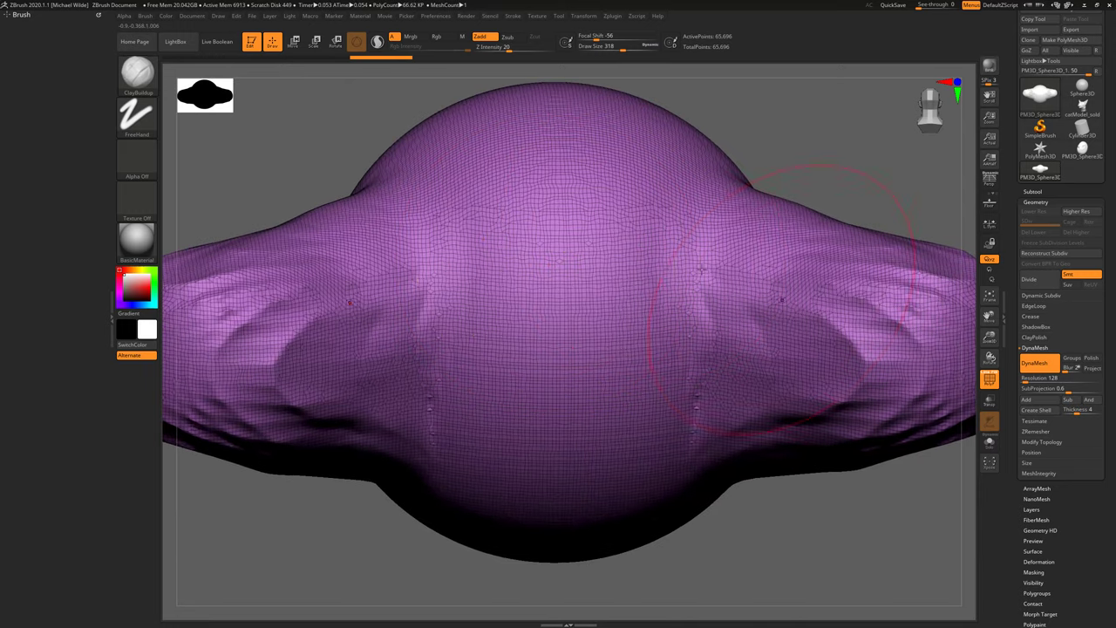
# Step: Set the draw size to 140, build up two forward-pointing bulges on the front and update the DynaMesh
pyautogui.moveTo(964, 237)
pyautogui.keyDown('alt'); pyautogui.mouseDown()
pyautogui.moveTo(856, 204)
pyautogui.moveTo(933, 211)
pyautogui.mouseUp(); pyautogui.keyUp('alt')
pyautogui.press('space')
pyautogui.moveTo(682, 335)
pyautogui.mouseDown()
pyautogui.moveTo(671, 334)
pyautogui.moveTo(701, 331)
pyautogui.mouseUp()
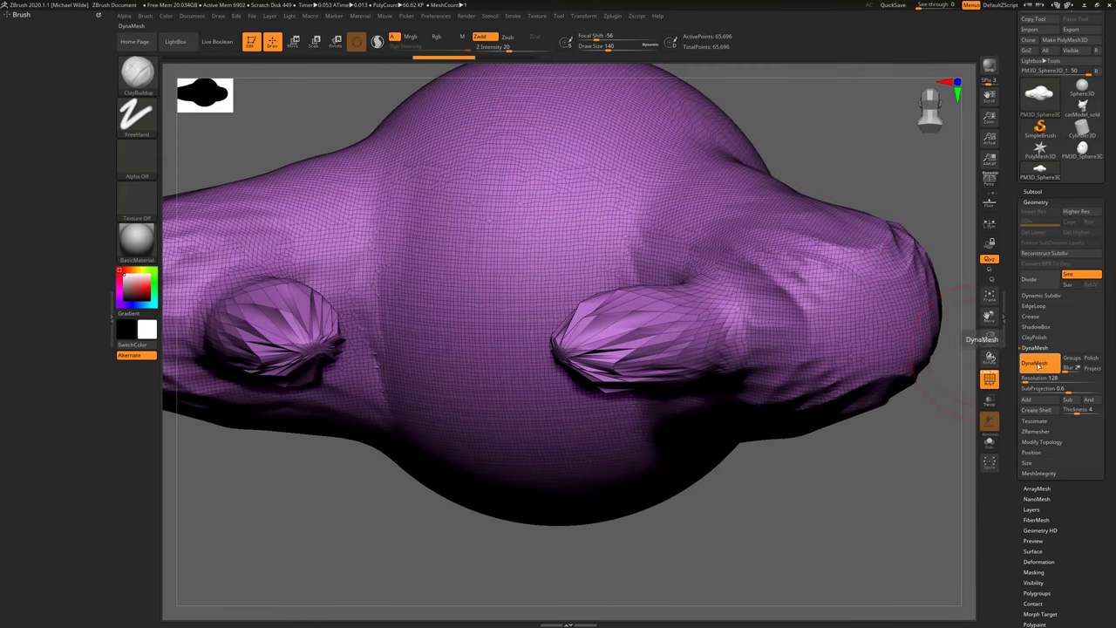
pyautogui.moveTo(928, 344); pyautogui.dragTo(955, 307)
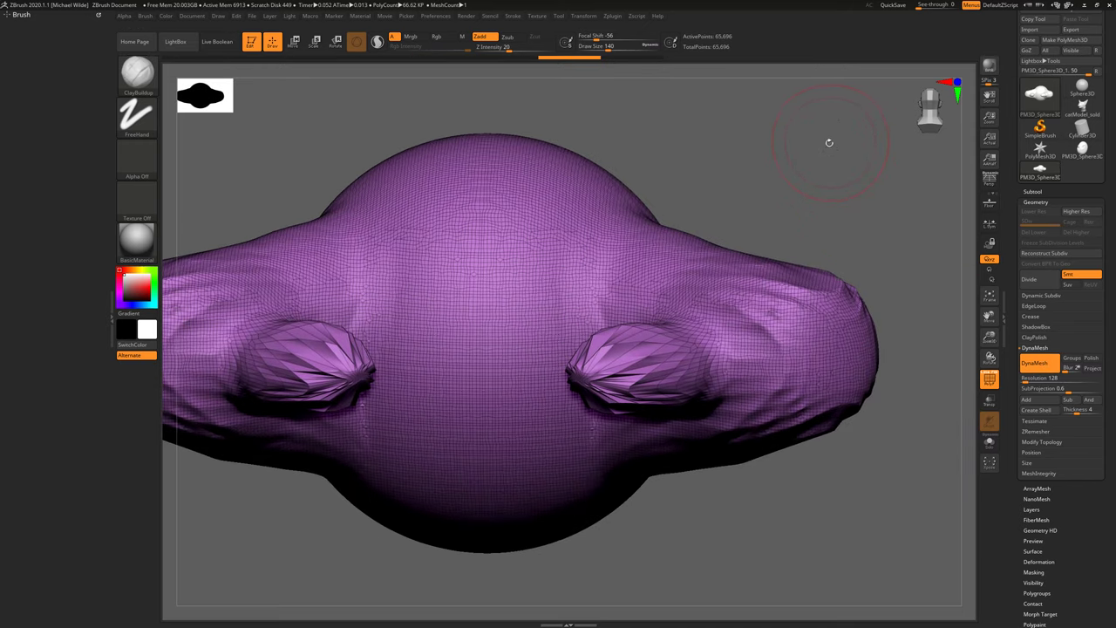
pyautogui.keyDown('ctrl'); pyautogui.moveTo(809, 137); pyautogui.dragTo(886, 210); pyautogui.keyUp('ctrl')
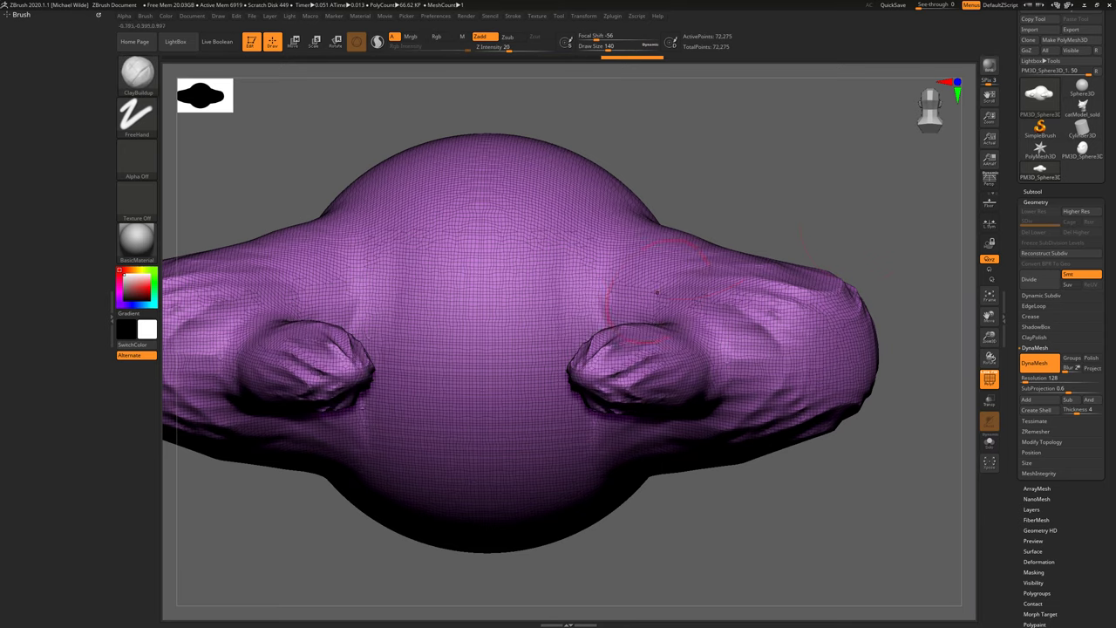
# Step: Build up a second pair of rounded bulges above the front ones and remesh the model with DynaMesh
pyautogui.moveTo(786, 230)
pyautogui.mouseDown()
pyautogui.moveTo(788, 194)
pyautogui.moveTo(852, 199)
pyautogui.mouseUp()
pyautogui.moveTo(619, 231); pyautogui.dragTo(566, 230)
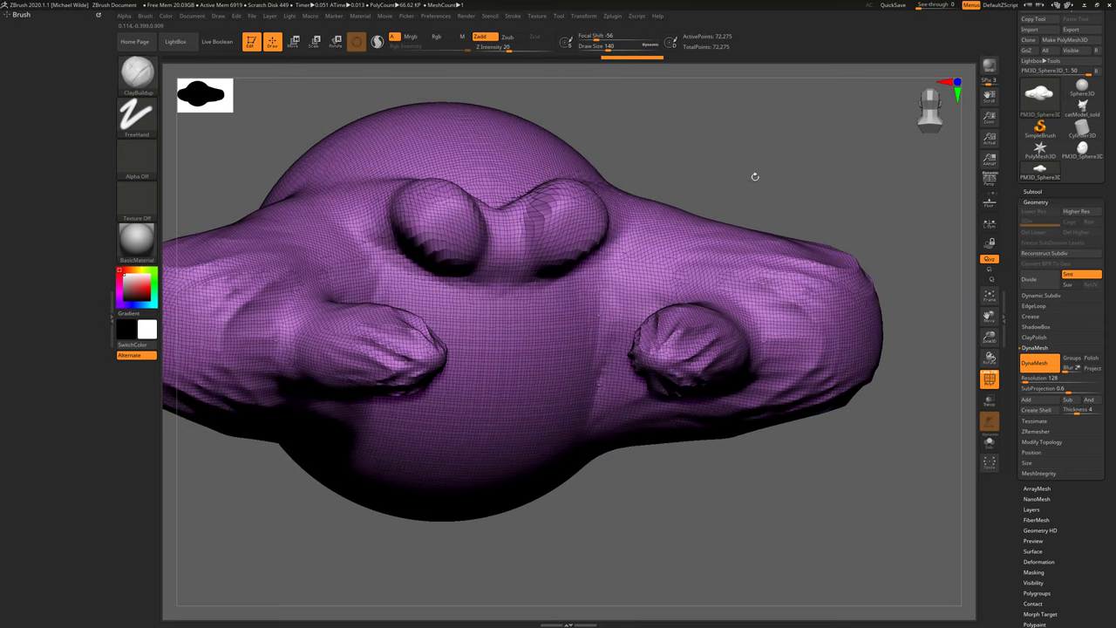
pyautogui.keyDown('ctrl'); pyautogui.moveTo(807, 150); pyautogui.dragTo(819, 171); pyautogui.keyUp('ctrl')
# Step: Build up a further pair of bulges on the upper part of the sphere and thicken the forms around them
pyautogui.keyDown('alt'); pyautogui.moveTo(710, 173); pyautogui.dragTo(746, 224); pyautogui.keyUp('alt')
pyautogui.hotkey('ctrl', 'z')
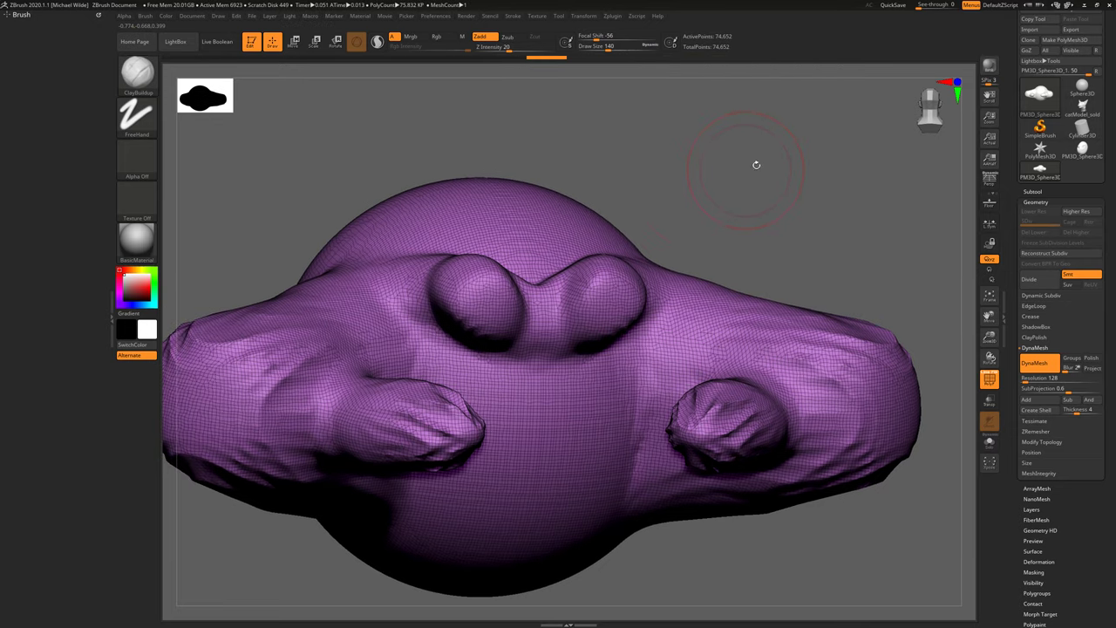
pyautogui.hotkey('ctrl', 'shift', 'z')
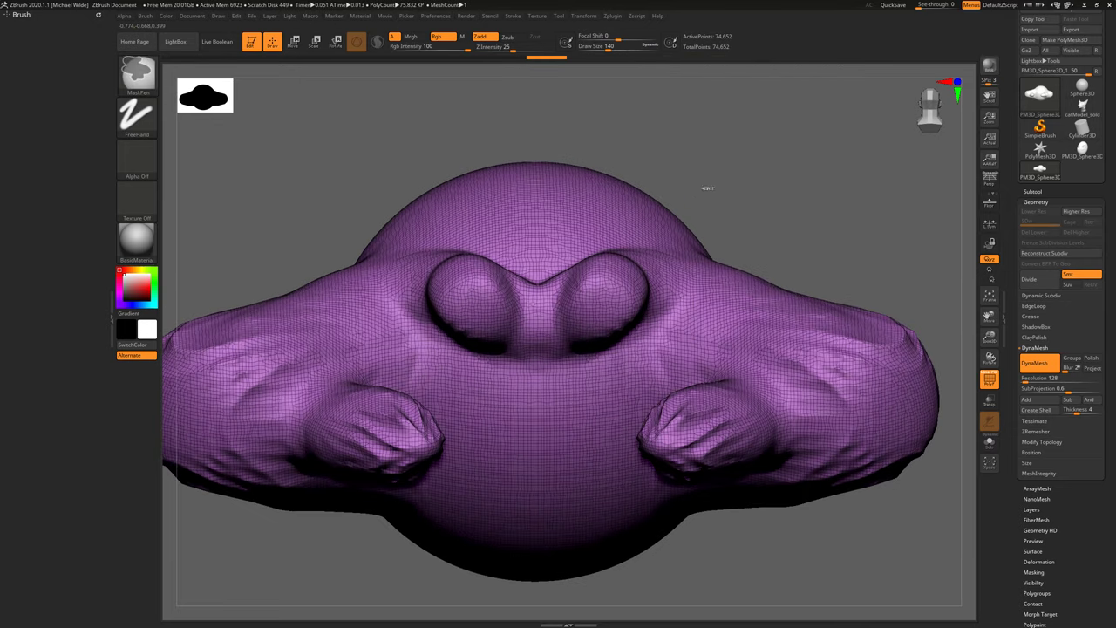
pyautogui.hotkey('ctrl', 'shift', 'z')
pyautogui.hotkey('ctrl', 'shift', 'z')
pyautogui.hotkey('ctrl', 'shift', 'z')
pyautogui.hotkey('ctrl', 'shift', 'z')
pyautogui.hotkey('ctrl', 'shift', 'z')
pyautogui.hotkey('ctrl', 'shift', 'z')
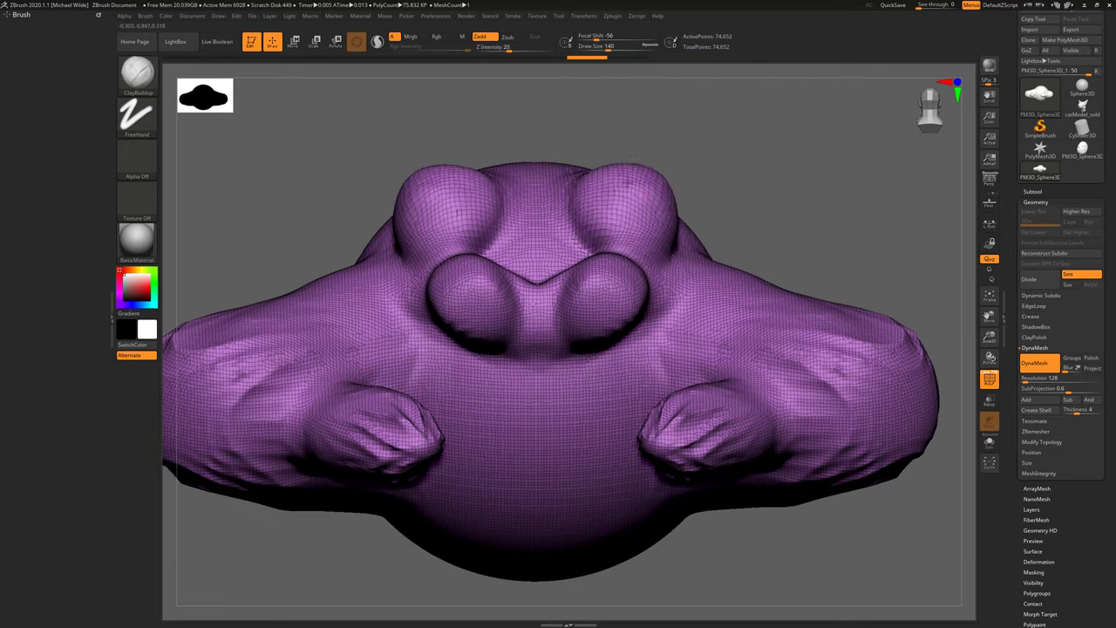
pyautogui.hotkey('ctrl', 'shift', 'z')
pyautogui.hotkey('ctrl', 'shift', 'z')
pyautogui.hotkey('ctrl', 'shift', 'z')
pyautogui.hotkey('ctrl', 'shift', 'z')
pyautogui.hotkey('ctrl', 'shift', 'z')
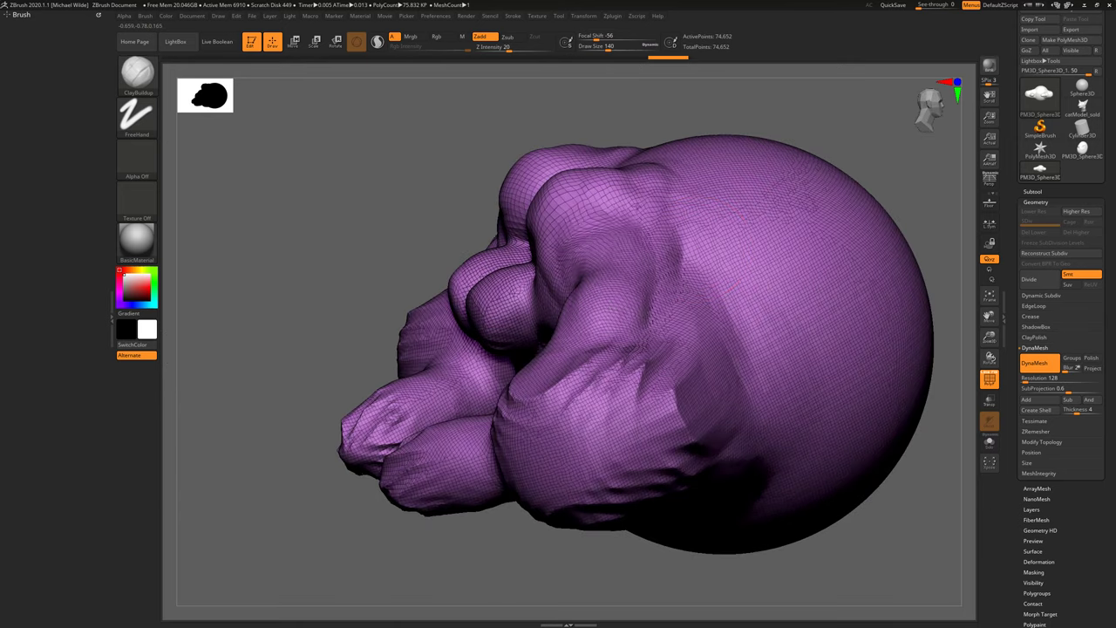
pyautogui.moveTo(529, 271); pyautogui.dragTo(539, 240)
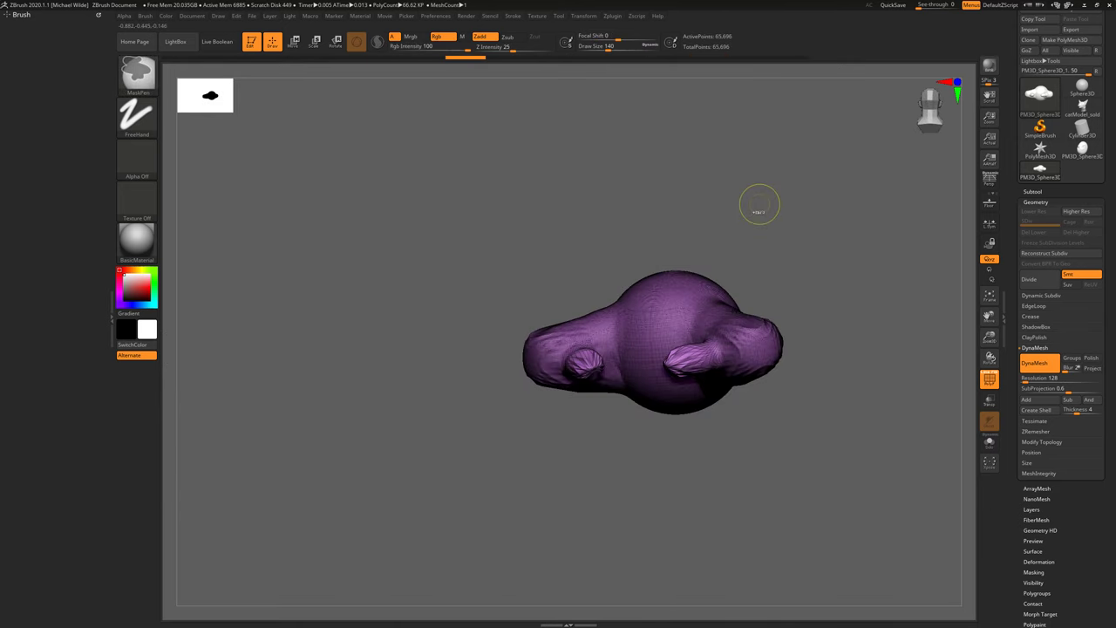
# Step: Undo all the ClayBuildup strokes and DynaMesh updates back to the plain sphere
pyautogui.hotkey('ctrl', 'z')
pyautogui.hotkey('ctrl', 'z')
pyautogui.hotkey('ctrl', 'z')
pyautogui.hotkey('ctrl', 'z')
pyautogui.hotkey('ctrl', 'z')
pyautogui.hotkey('ctrl', 'z')
pyautogui.hotkey('ctrl', 'z')
pyautogui.hotkey('ctrl', 'z')
pyautogui.hotkey('ctrl', 'z')
pyautogui.hotkey('ctrl', 'z')
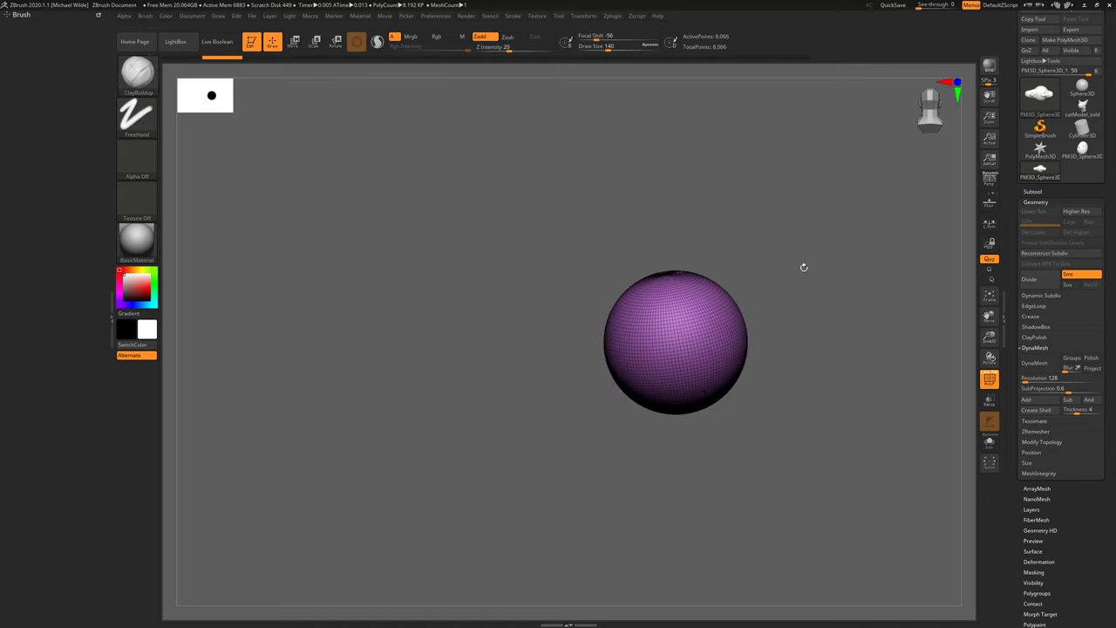
pyautogui.hotkey('ctrl', 'z')
pyautogui.hotkey('ctrl', 'z')
pyautogui.hotkey('ctrl', 'z')
pyautogui.hotkey('ctrl', 'z')
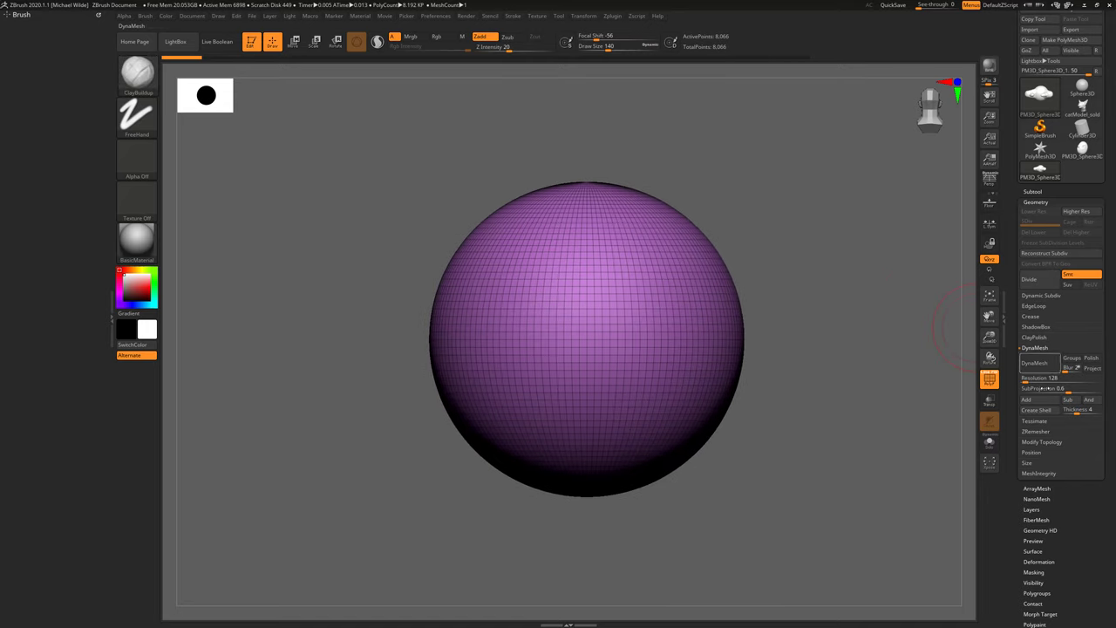
# Step: Set the DynaMesh resolution to 784 and build up a symmetrical pair of bulges on the sphere's front with ClayBuildup
pyautogui.click(1023, 380)
pyautogui.moveTo(1025, 379); pyautogui.dragTo(1037, 377)
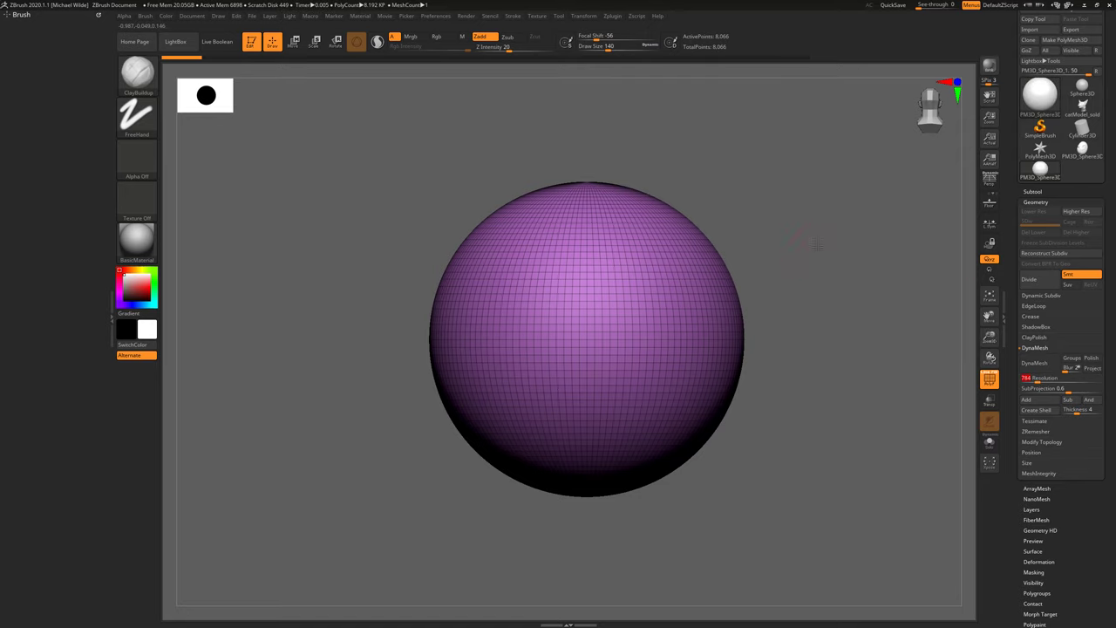
pyautogui.moveTo(670, 293)
pyautogui.mouseDown()
pyautogui.moveTo(719, 367)
pyautogui.moveTo(702, 305)
pyautogui.moveTo(719, 301)
pyautogui.mouseUp()
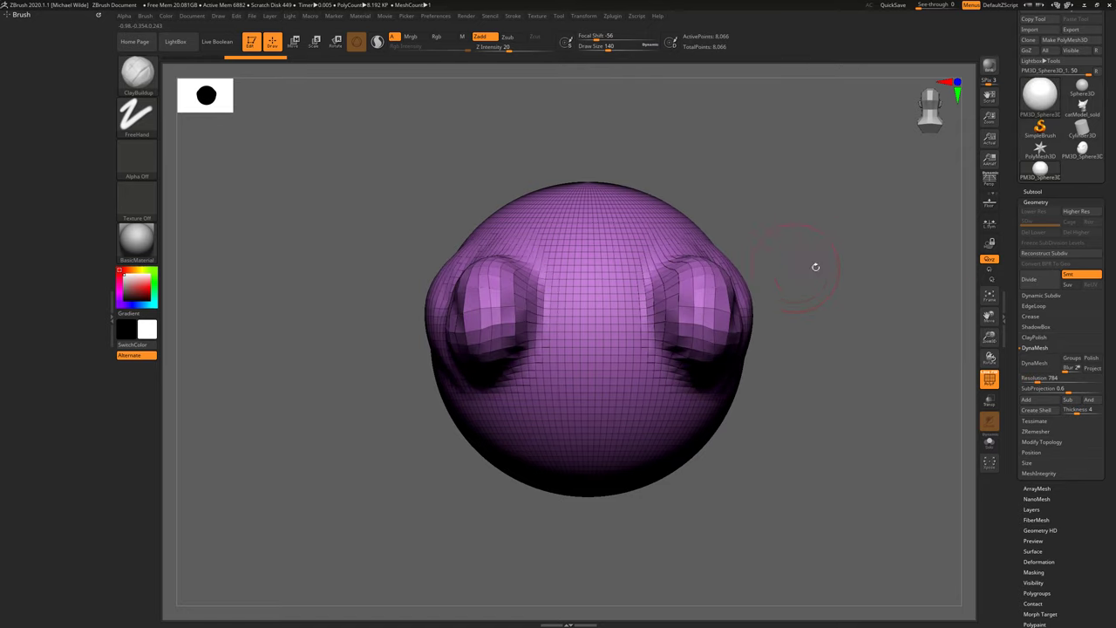
pyautogui.keyDown('shift'); pyautogui.moveTo(850, 273); pyautogui.dragTo(980, 329); pyautogui.keyUp('shift')
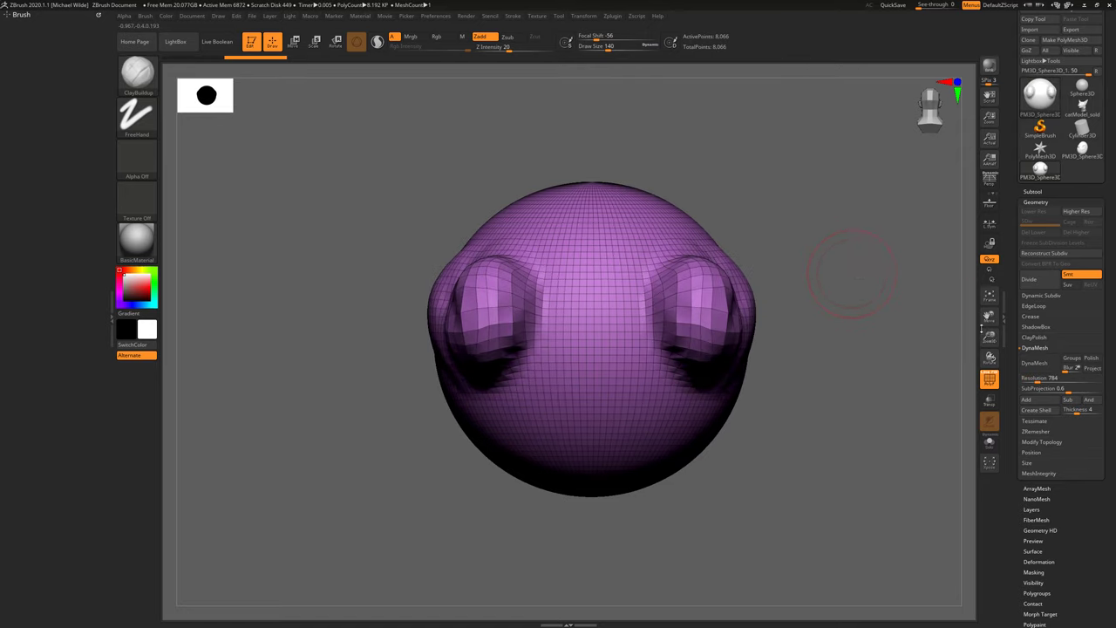
# Step: Try remeshing the sphere with DynaMesh at resolution 784, examine the mesh density up close and undo the remesh
pyautogui.click(1034, 363)
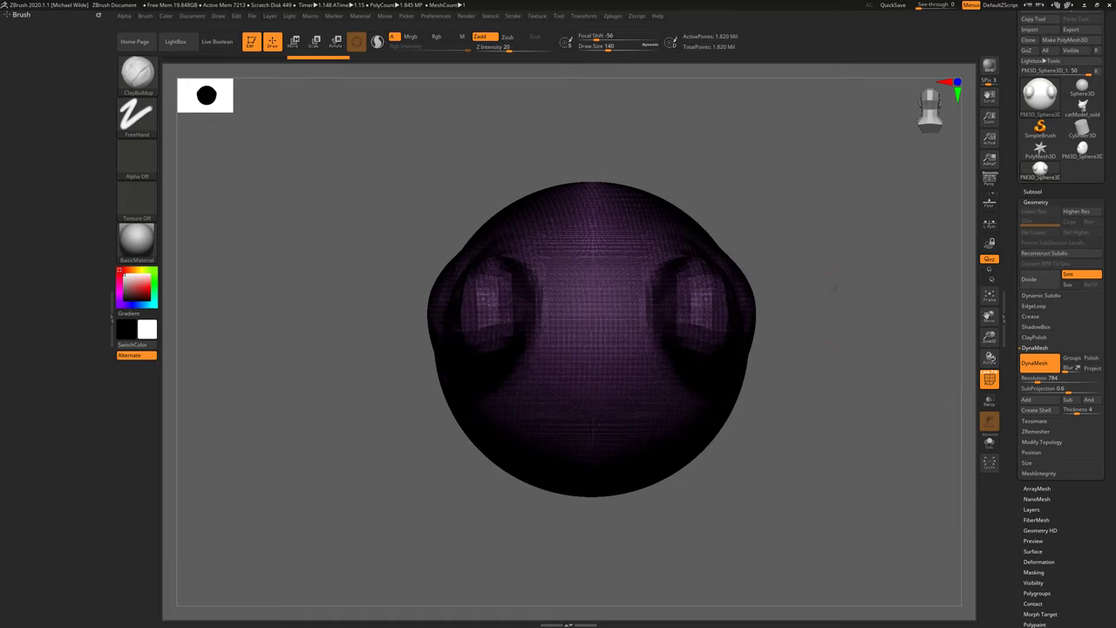
pyautogui.moveTo(834, 286)
pyautogui.mouseDown(button='right')
pyautogui.moveTo(907, 298)
pyautogui.moveTo(911, 427)
pyautogui.mouseUp(button='right')
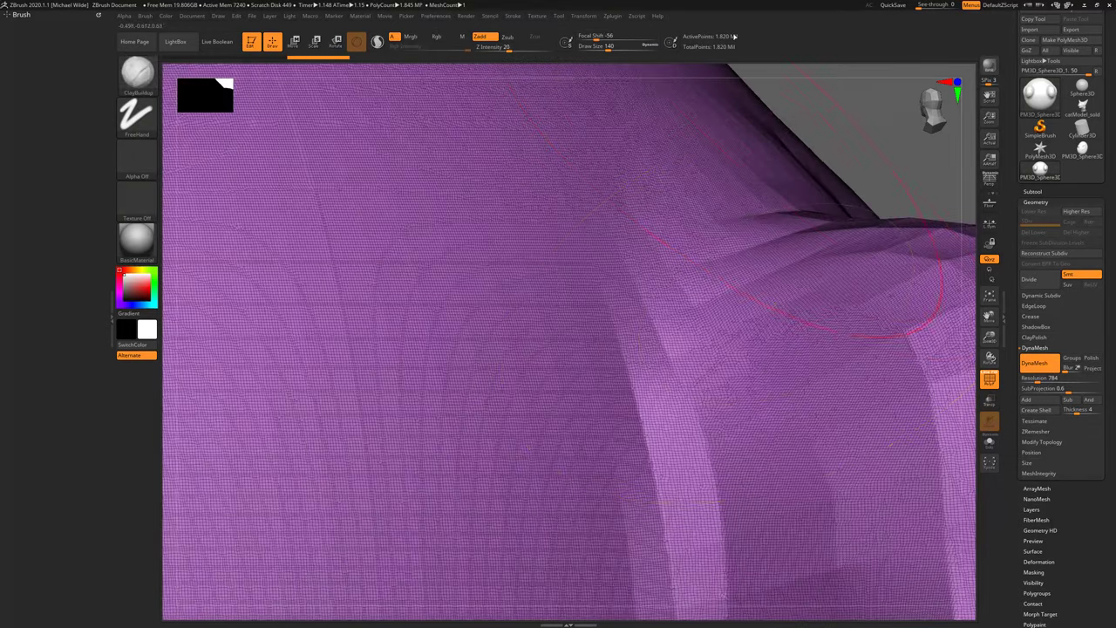
pyautogui.moveTo(679, 125)
pyautogui.keyDown('ctrl'); pyautogui.mouseDown(button='right')
pyautogui.moveTo(717, 294)
pyautogui.moveTo(735, 310)
pyautogui.moveTo(593, 257)
pyautogui.moveTo(772, 221)
pyautogui.mouseUp(button='right'); pyautogui.keyUp('ctrl')
pyautogui.hotkey('ctrl', 'z')
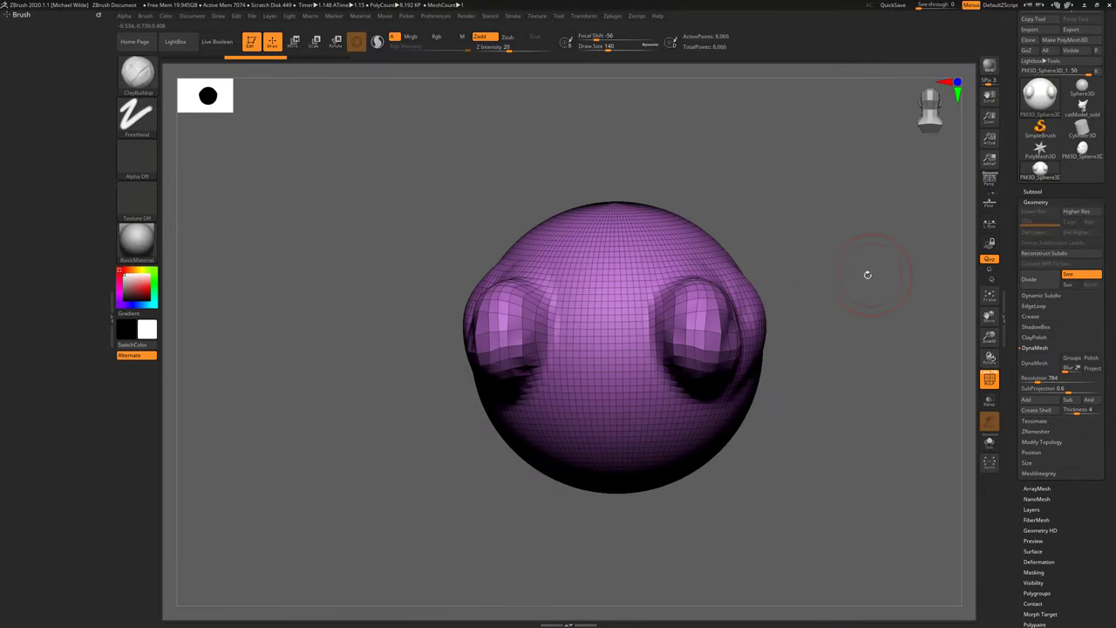
# Step: Set the DynaMesh resolution to 104 and remesh the bulged sphere with DynaMesh
pyautogui.click(1039, 378)
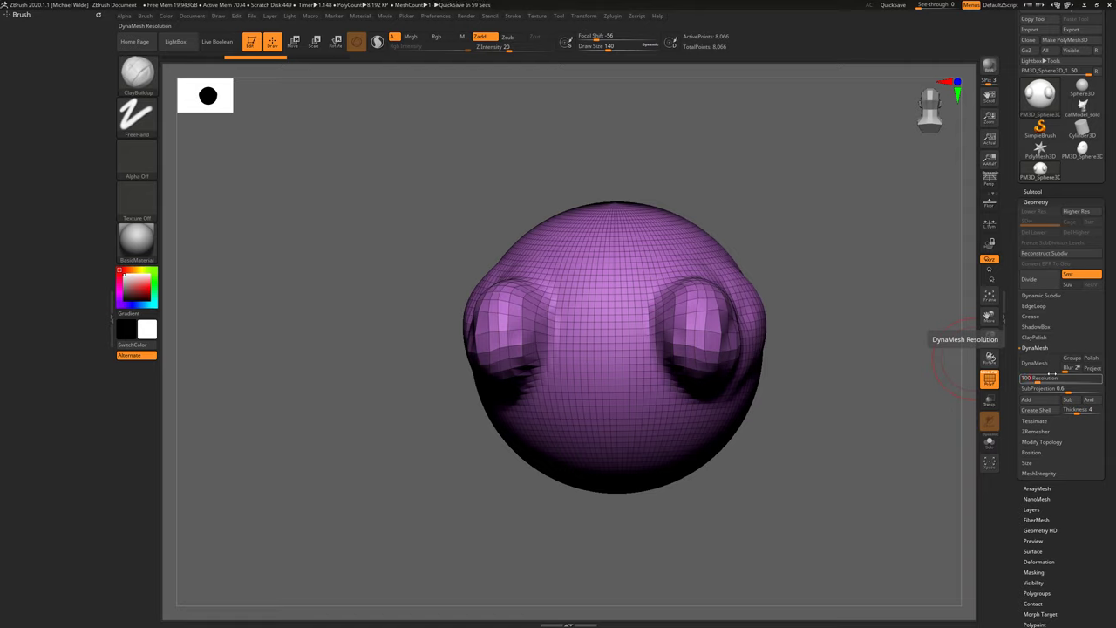
pyautogui.write('104')
pyautogui.press('Return')
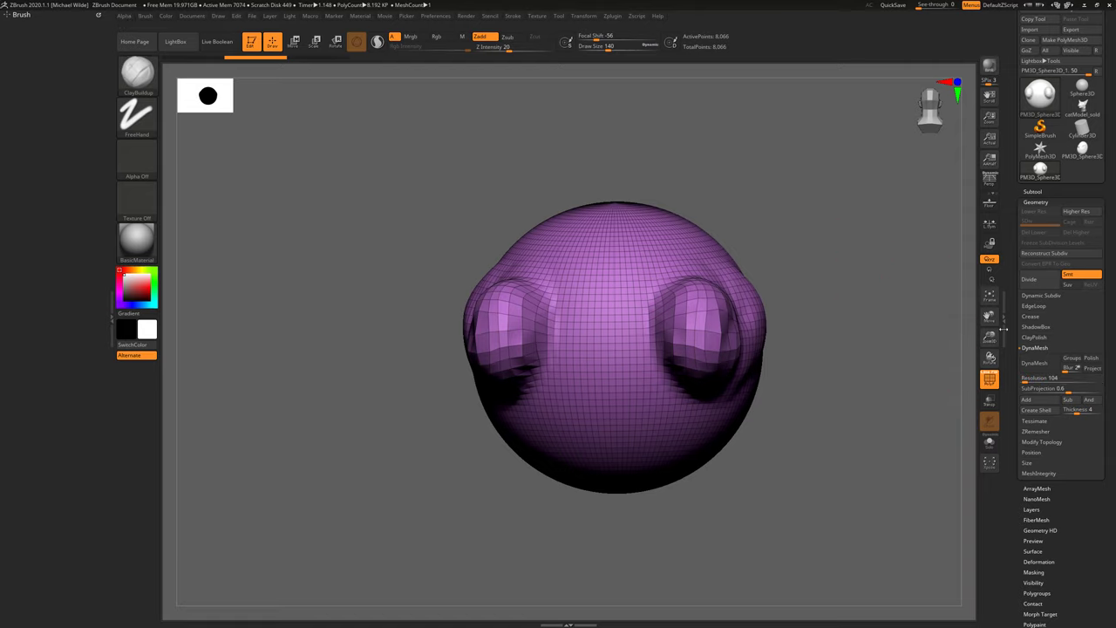
pyautogui.click(1040, 363)
# Step: Pull the remeshed sphere into an elongated form with pointed upper and lower ends using the Move brush
pyautogui.moveTo(799, 274); pyautogui.dragTo(730, 279)
pyautogui.press('b')
pyautogui.press('m')
pyautogui.press('v')
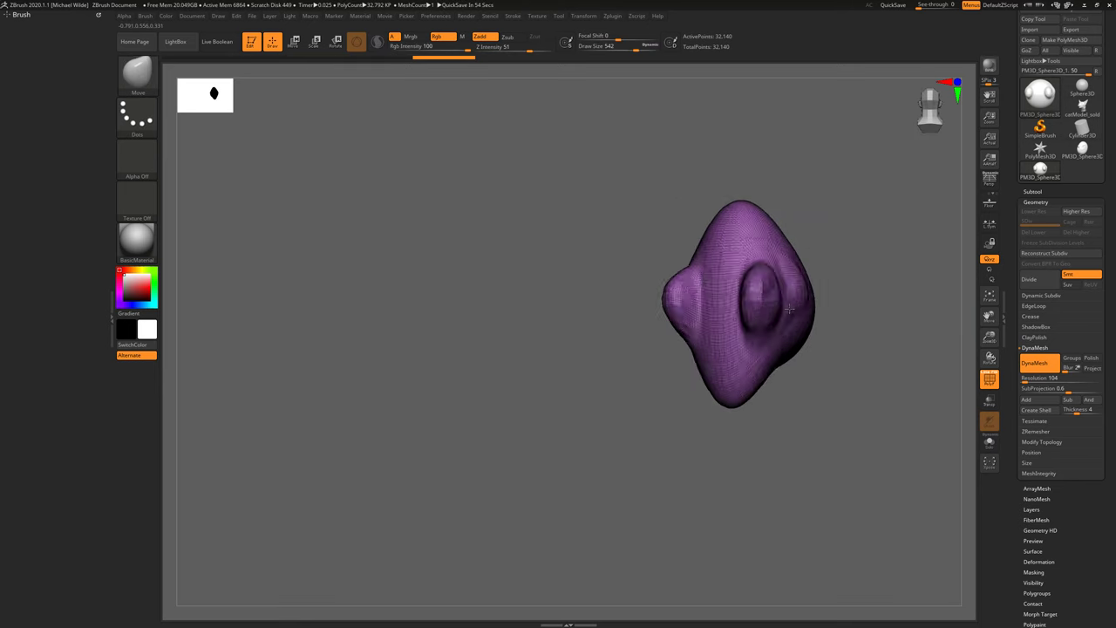
pyautogui.moveTo(902, 260); pyautogui.dragTo(882, 270)
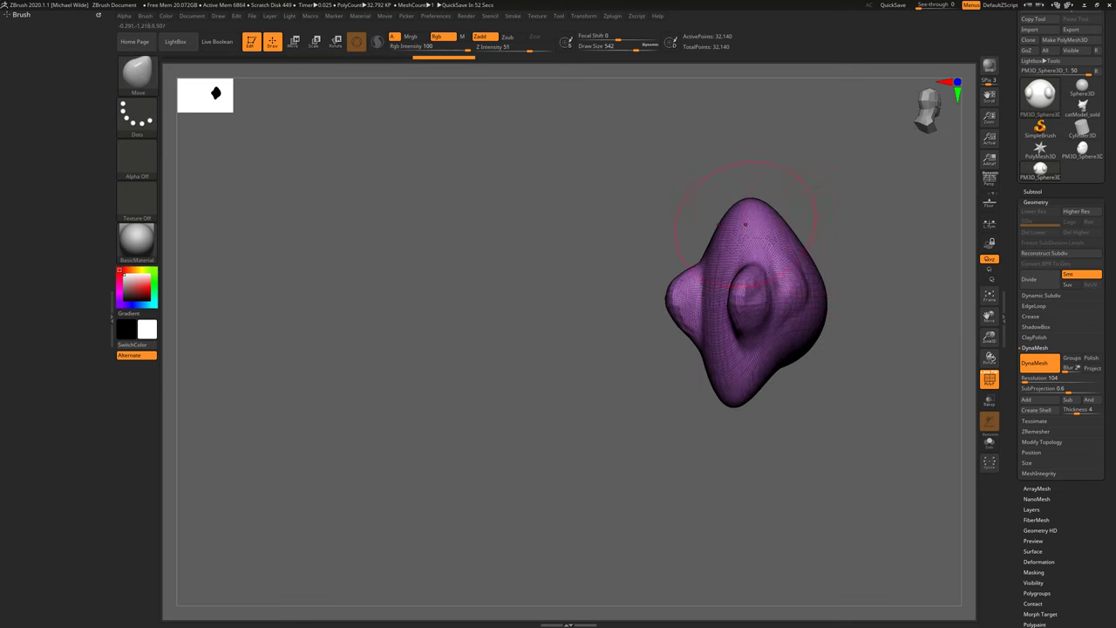
pyautogui.moveTo(850, 236); pyautogui.dragTo(824, 235)
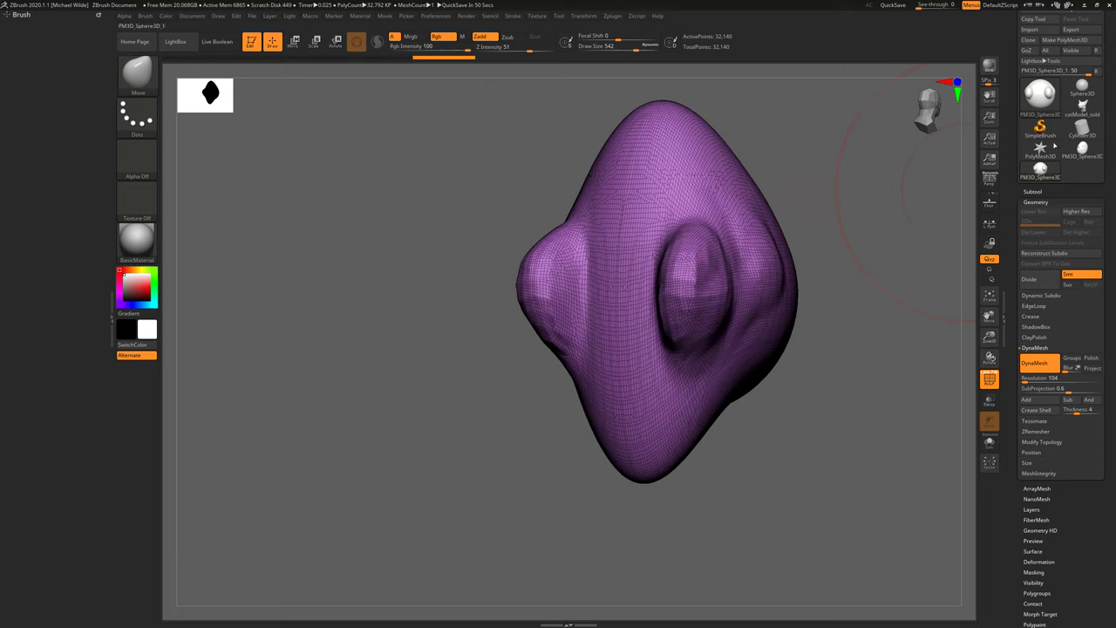
# Step: Switch to the sphynx cat head model and examine its base topology from several angles
pyautogui.click(1081, 108)
pyautogui.keyDown('alt'); pyautogui.moveTo(798, 179); pyautogui.dragTo(771, 318, button='right'); pyautogui.keyUp('alt')
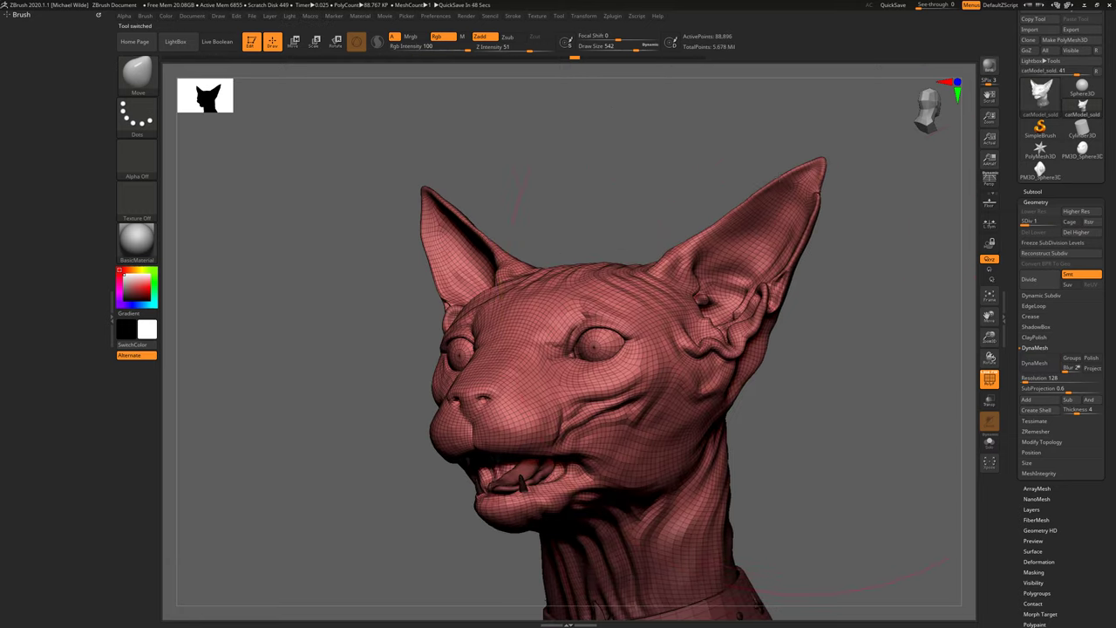
pyautogui.keyDown('alt'); pyautogui.moveTo(836, 268); pyautogui.dragTo(803, 166); pyautogui.keyUp('alt')
pyautogui.moveTo(806, 277); pyautogui.dragTo(866, 270)
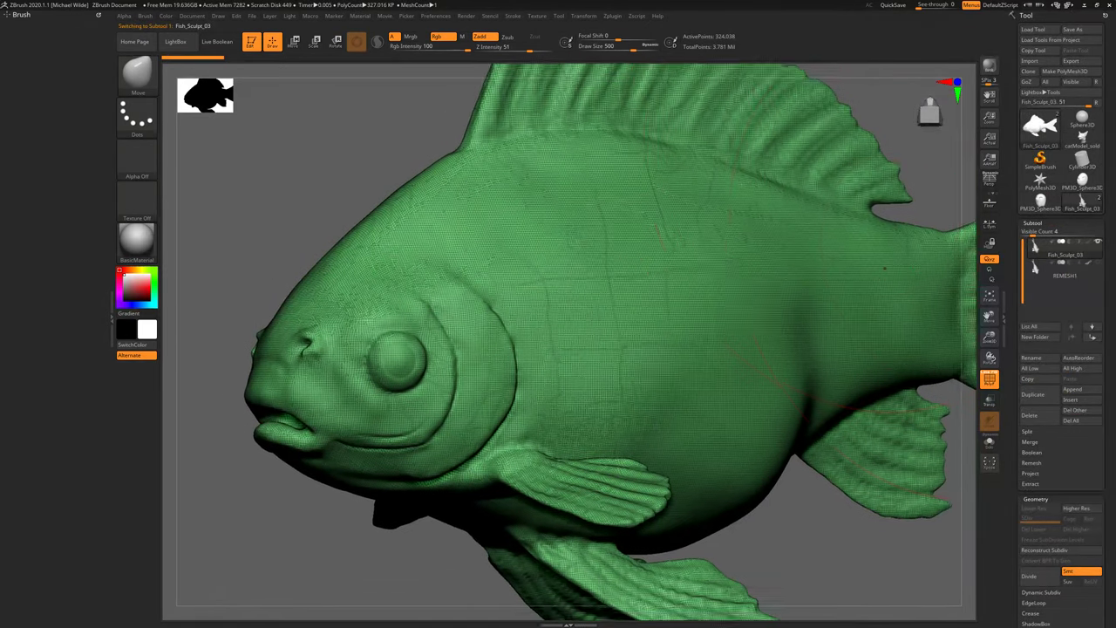
# Step: Examine the DynaMesh wireframe on the fish sculpt's body, head and fins, including the seams across its flank
pyautogui.keyDown('ctrl'); pyautogui.moveTo(755, 241); pyautogui.dragTo(764, 254, button='right'); pyautogui.keyUp('ctrl')
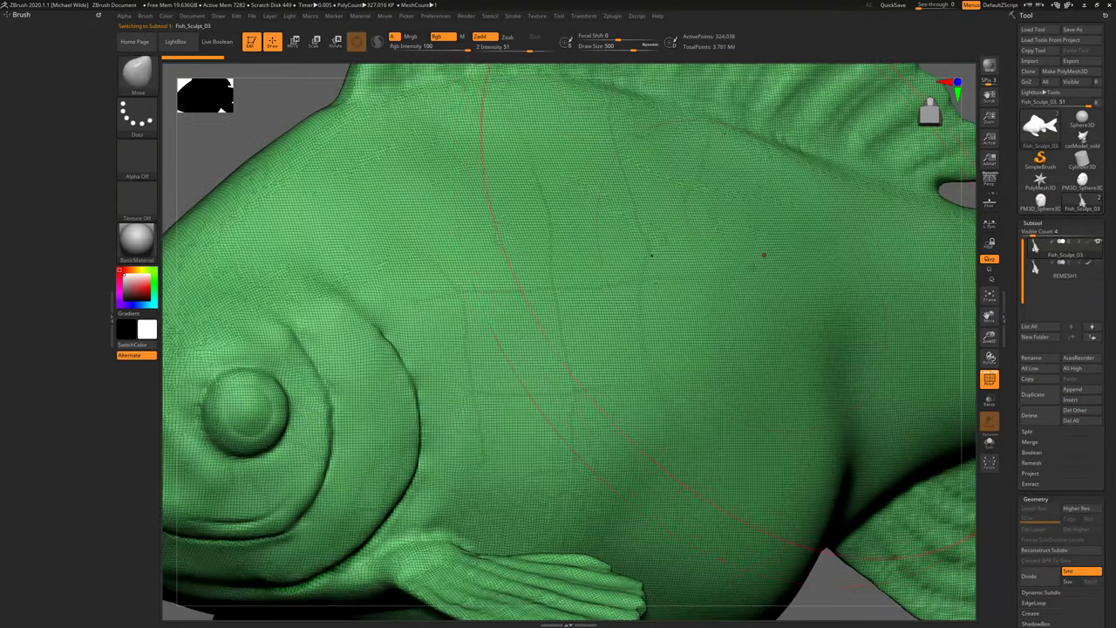
pyautogui.moveTo(278, 111); pyautogui.dragTo(246, 127)
pyautogui.scroll(-4, 1015, 488)
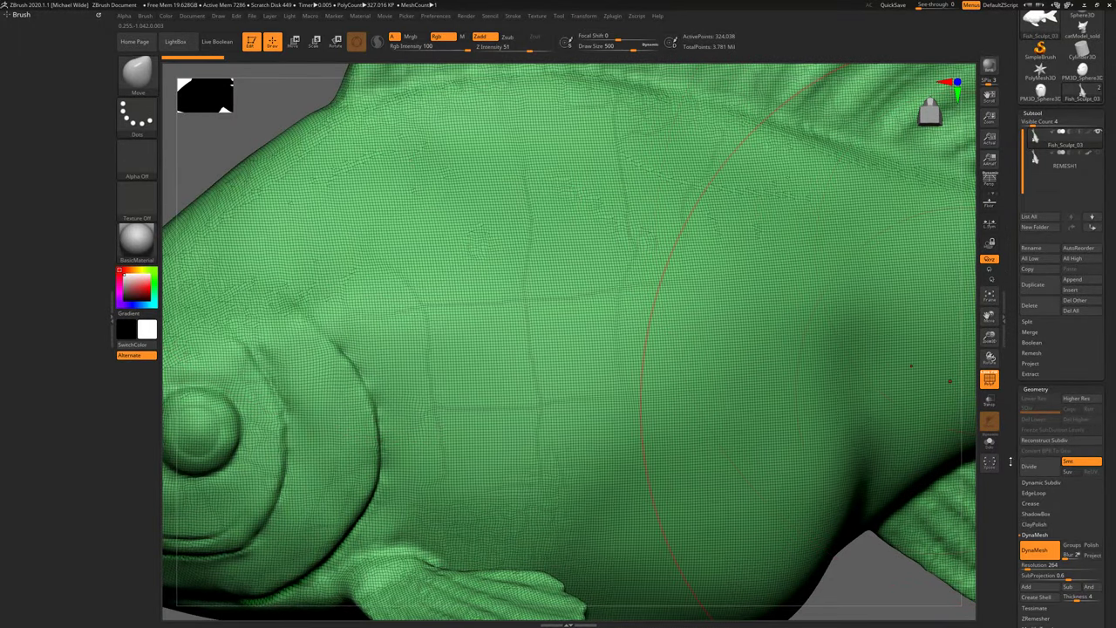
pyautogui.click(1043, 440)
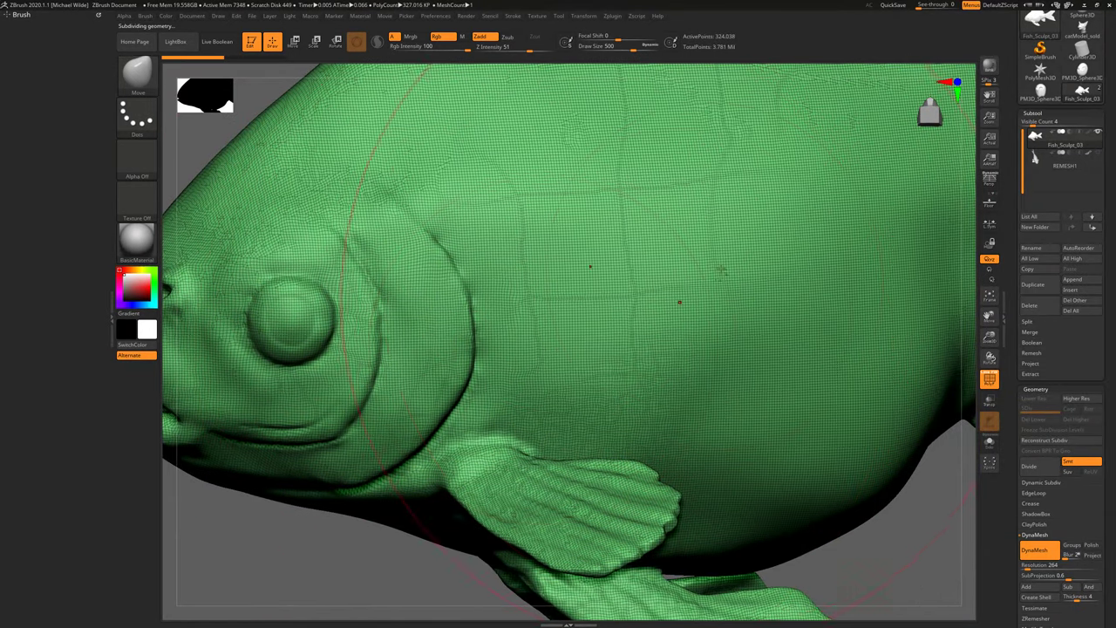
pyautogui.keyDown('alt'); pyautogui.moveTo(686, 301); pyautogui.dragTo(242, 468, button='right'); pyautogui.keyUp('alt')
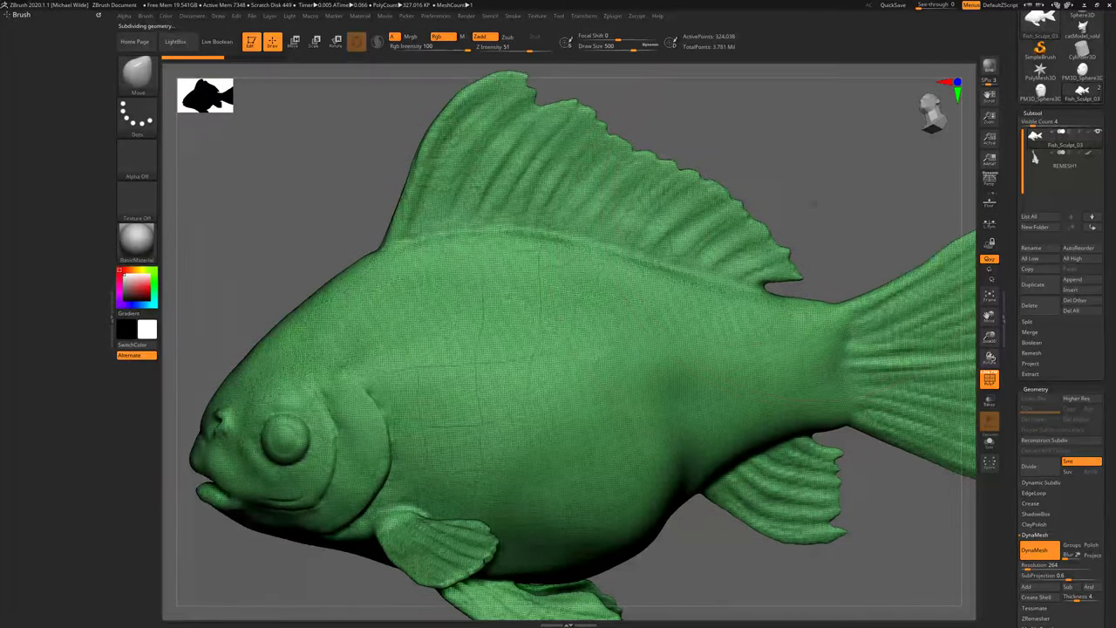
pyautogui.keyDown('shift'); pyautogui.moveTo(813, 203); pyautogui.dragTo(796, 210); pyautogui.keyUp('shift')
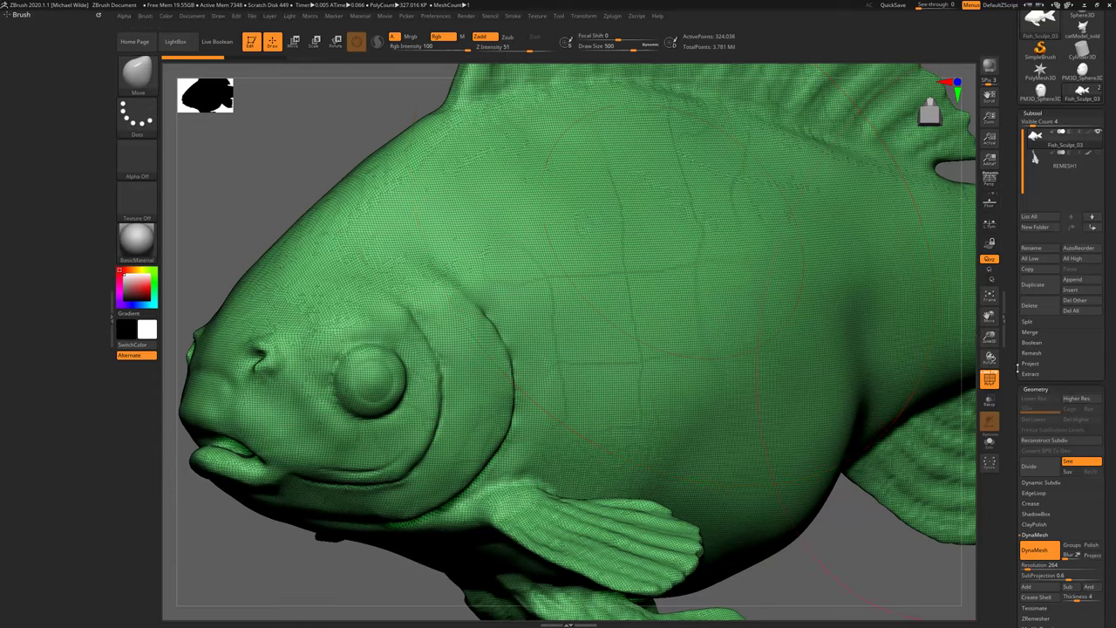
pyautogui.moveTo(1013, 378); pyautogui.dragTo(1008, 305)
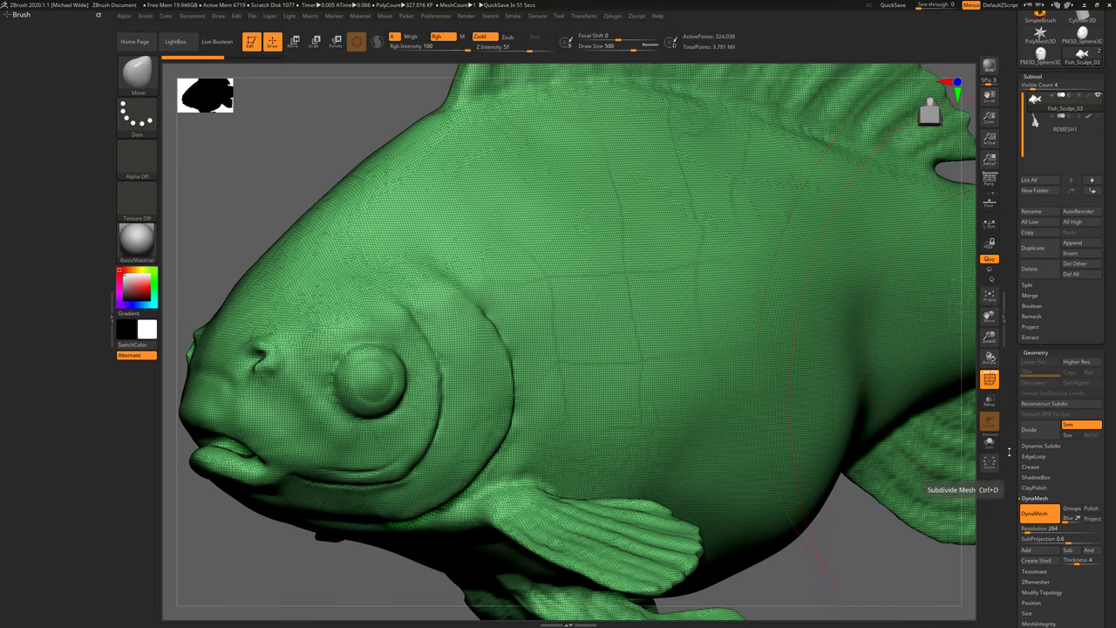
pyautogui.scroll(-3, 1031, 469)
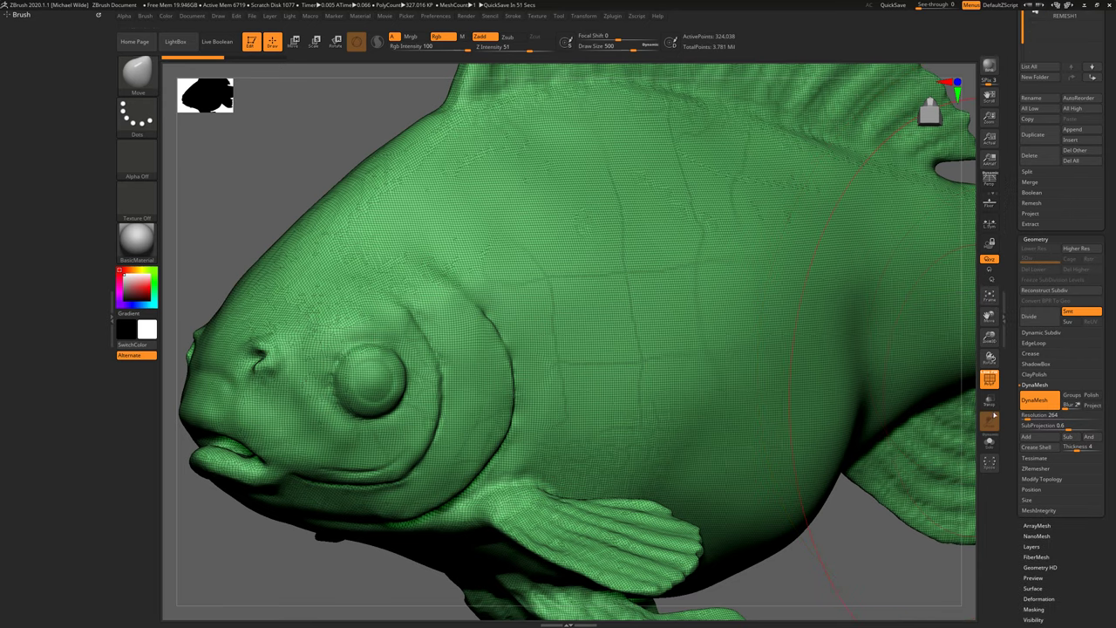
# Step: Remesh the fish with ZRemesher using a target polygon count of 5
pyautogui.click(1034, 468)
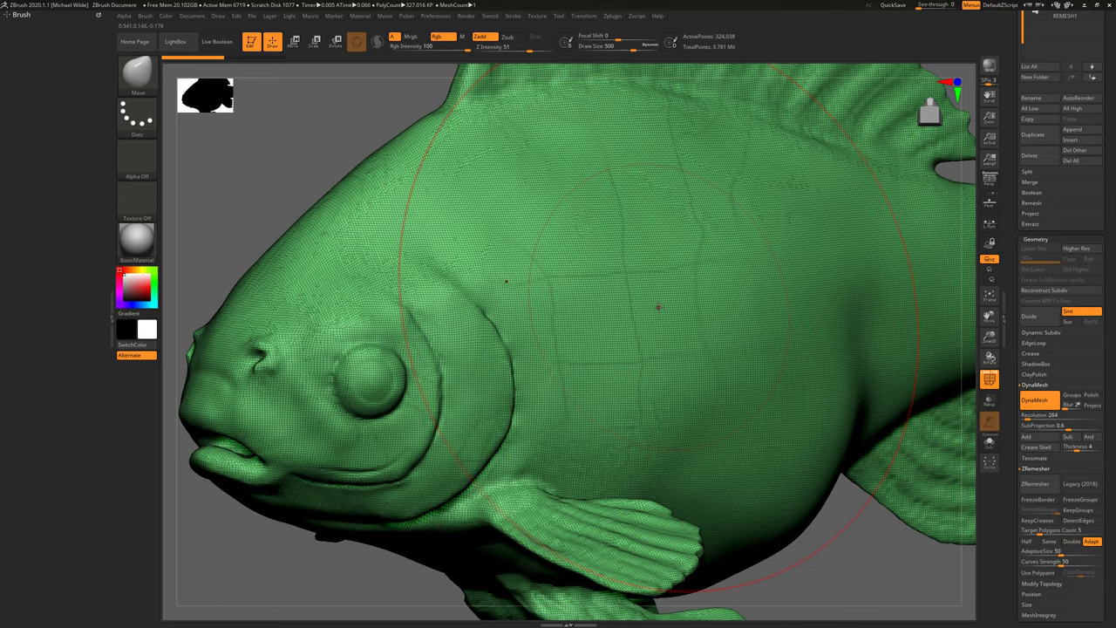
pyautogui.press('space')
pyautogui.moveTo(658, 311); pyautogui.dragTo(639, 312)
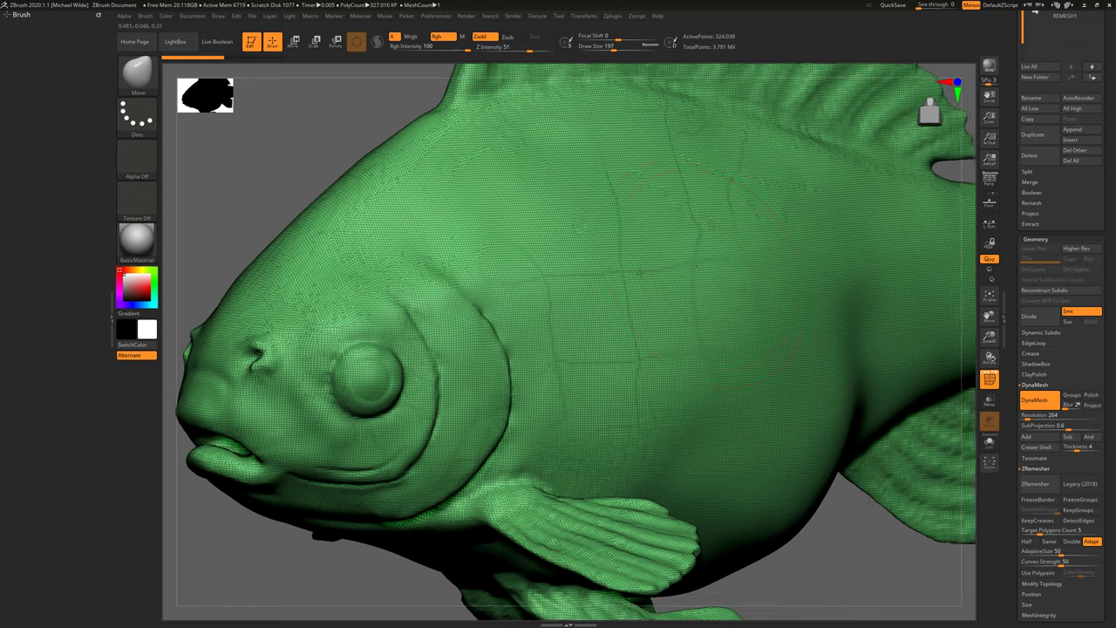
pyautogui.keyDown('alt'); pyautogui.moveTo(704, 294); pyautogui.dragTo(651, 301, button='right'); pyautogui.keyUp('alt')
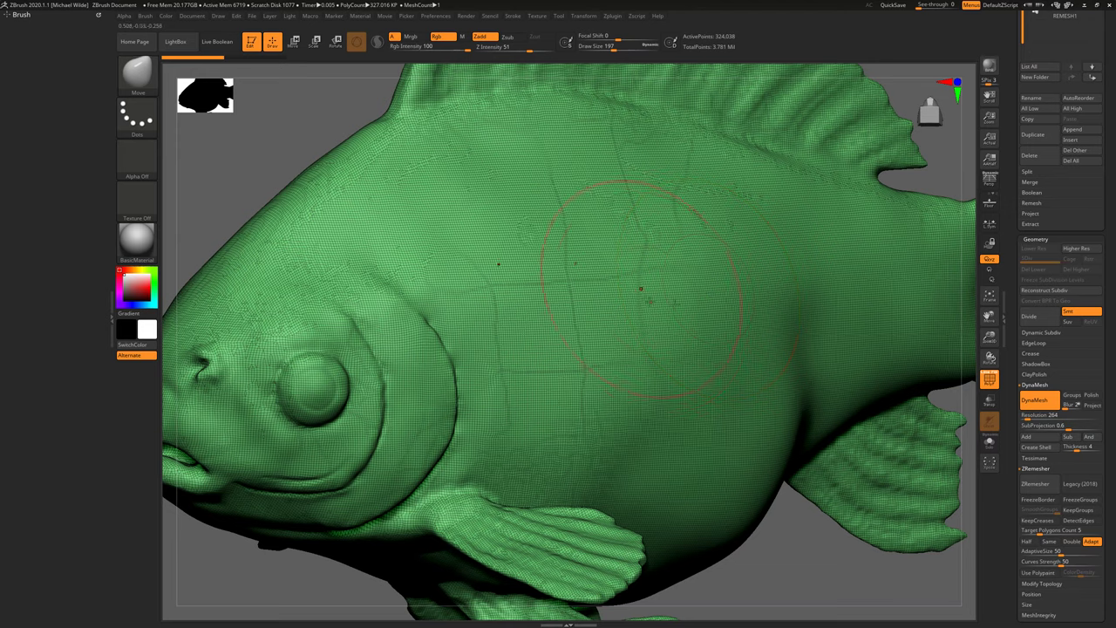
pyautogui.hotkey('ctrl', 'z')
pyautogui.moveTo(669, 305); pyautogui.dragTo(689, 292, button='right')
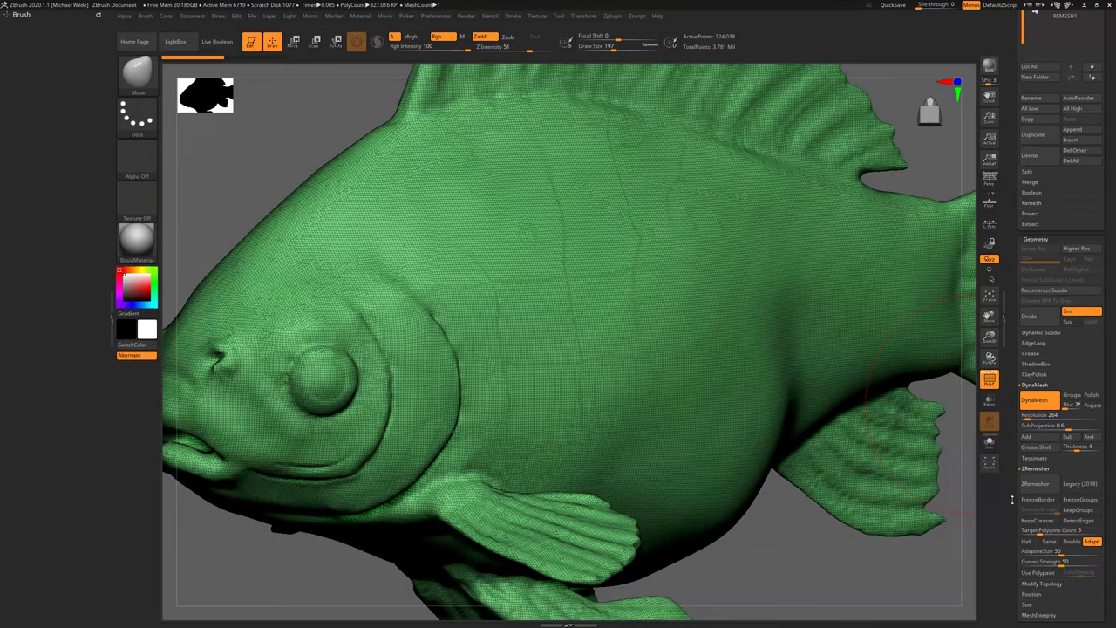
pyautogui.scroll(-2, 1043, 468)
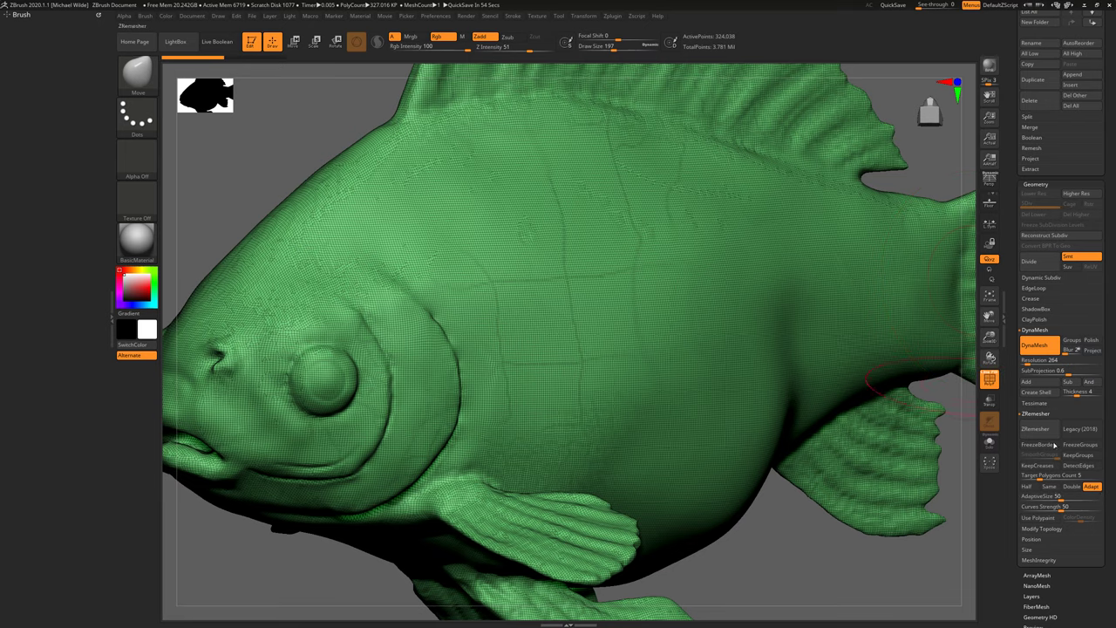
pyautogui.click(1039, 430)
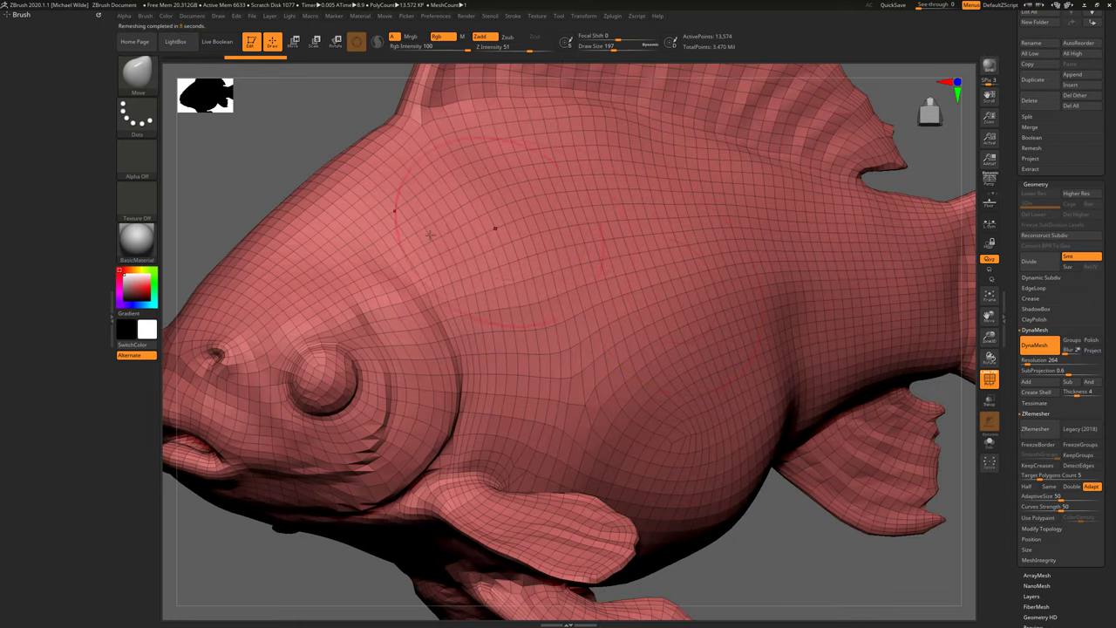
# Step: Inspect the remeshed fish's topology around the eye, mouth, gill cover and body, and undo the ZRemesher pass
pyautogui.moveTo(294, 140); pyautogui.dragTo(798, 188)
pyautogui.keyDown('alt'); pyautogui.moveTo(701, 100); pyautogui.dragTo(758, 106); pyautogui.keyUp('alt')
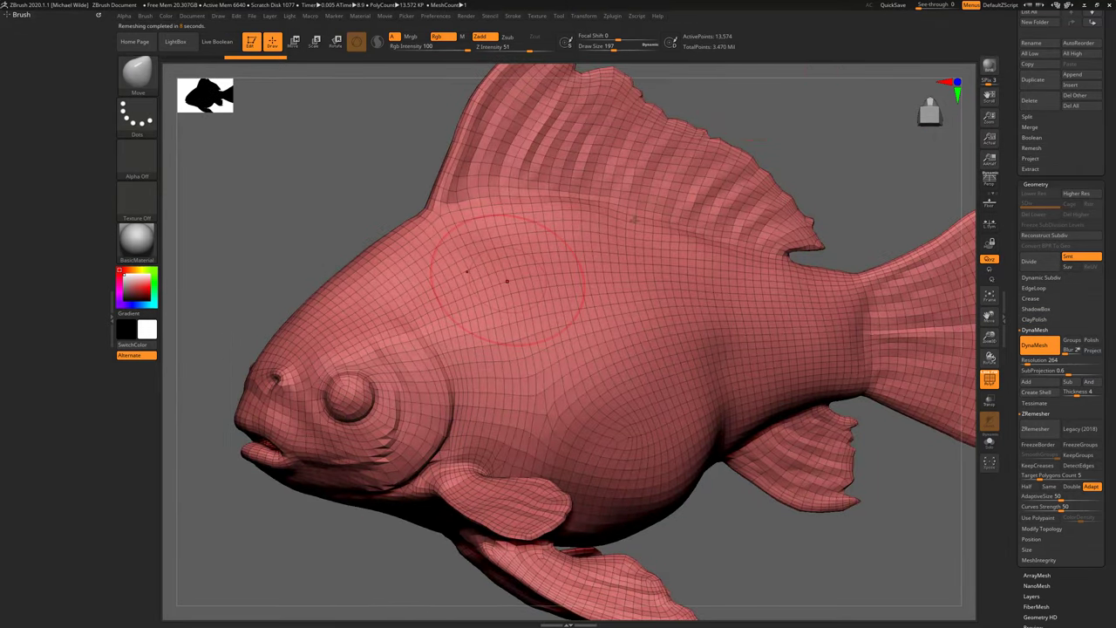
pyautogui.keyDown('alt'); pyautogui.moveTo(286, 281); pyautogui.dragTo(408, 209); pyautogui.keyUp('alt')
pyautogui.moveTo(408, 210); pyautogui.dragTo(466, 200, button='right')
pyautogui.keyDown('ctrl'); pyautogui.moveTo(467, 201); pyautogui.dragTo(462, 288, button='right'); pyautogui.keyUp('ctrl')
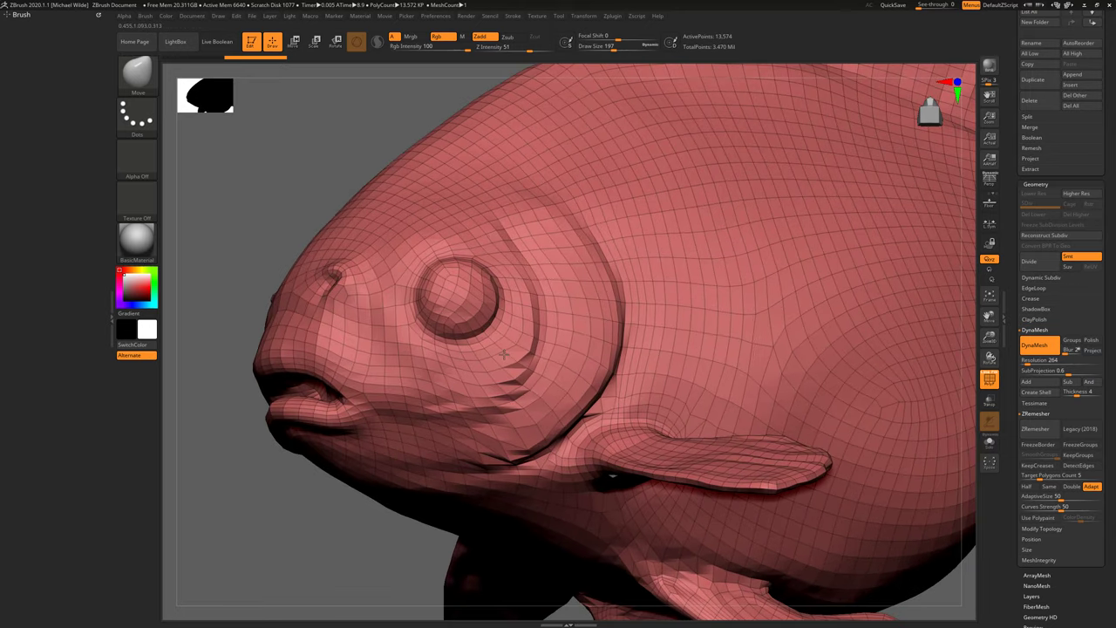
pyautogui.keyDown('alt'); pyautogui.moveTo(442, 462); pyautogui.dragTo(444, 415, button='right'); pyautogui.keyUp('alt')
pyautogui.rightClick(445, 415)
pyautogui.moveTo(504, 359); pyautogui.dragTo(489, 359)
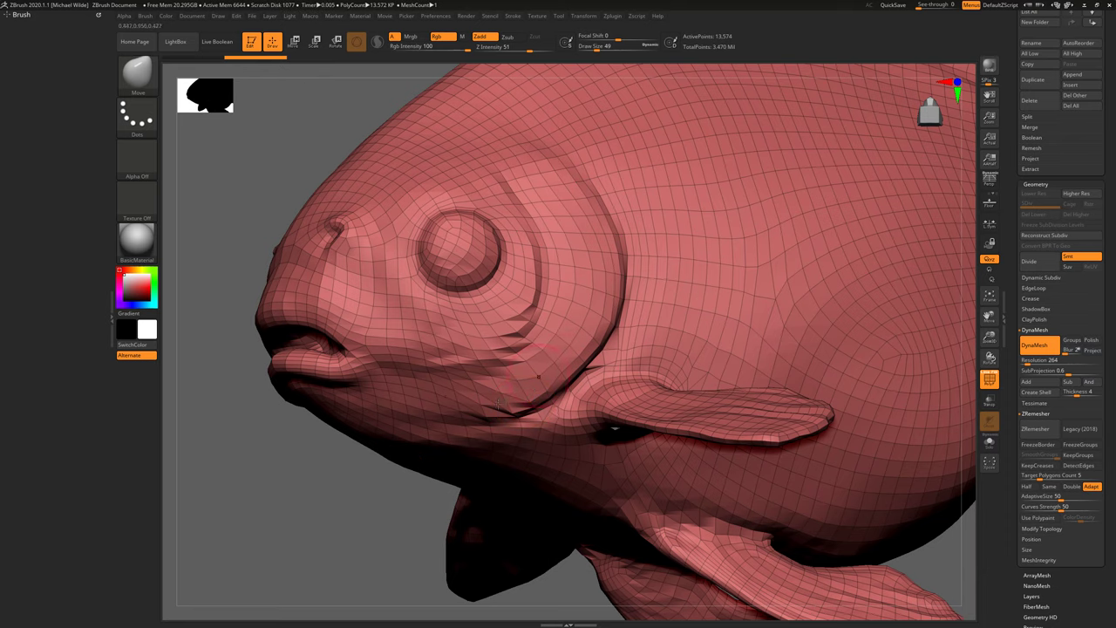
pyautogui.moveTo(287, 168)
pyautogui.keyDown('alt'); pyautogui.mouseDown(button='right')
pyautogui.moveTo(317, 219)
pyautogui.moveTo(369, 259)
pyautogui.moveTo(491, 279)
pyautogui.mouseUp(button='right'); pyautogui.keyUp('alt')
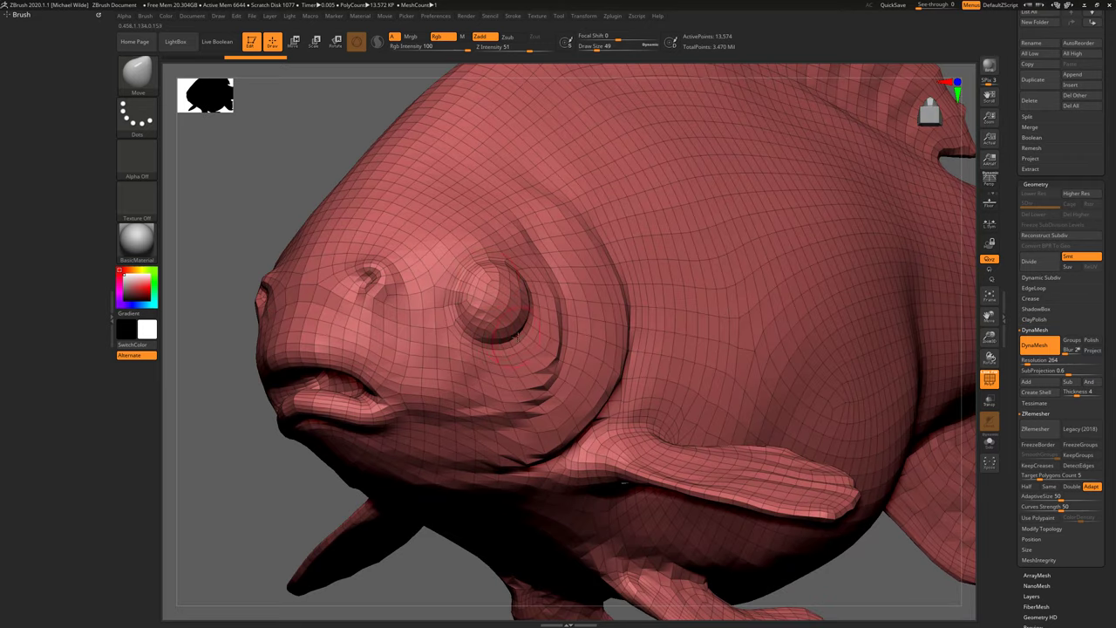
pyautogui.moveTo(277, 191)
pyautogui.mouseDown(button='right')
pyautogui.moveTo(383, 196)
pyautogui.moveTo(259, 204)
pyautogui.mouseUp(button='right')
pyautogui.keyDown('alt'); pyautogui.moveTo(612, 229); pyautogui.dragTo(454, 226, button='right'); pyautogui.keyUp('alt')
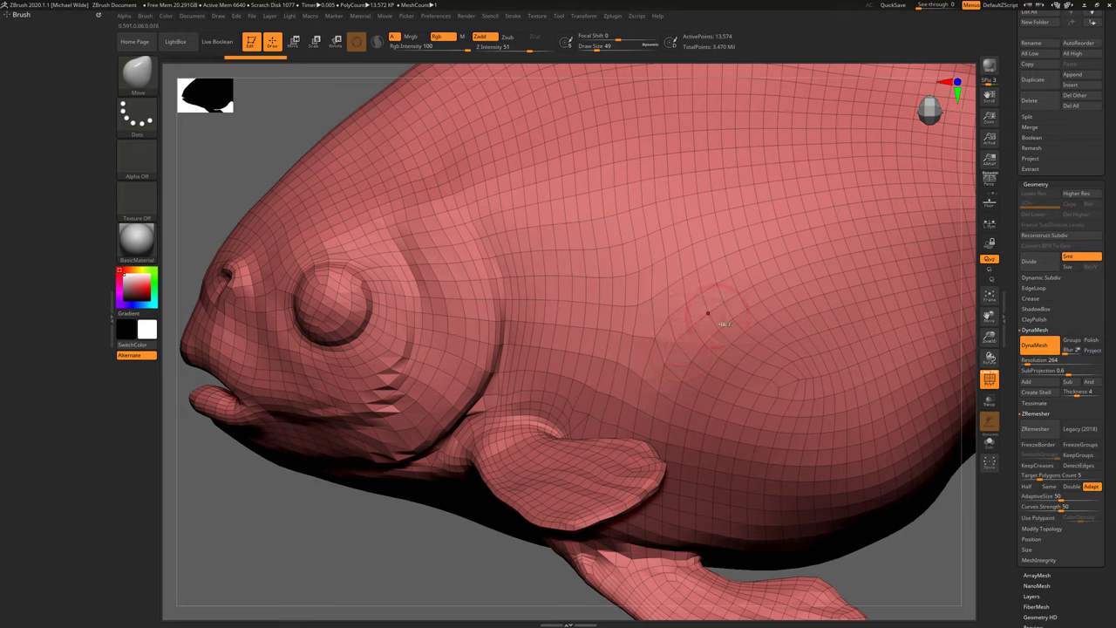
pyautogui.moveTo(723, 322)
pyautogui.keyDown('ctrl'); pyautogui.mouseDown(button='right')
pyautogui.moveTo(695, 285)
pyautogui.moveTo(503, 373)
pyautogui.mouseUp(button='right'); pyautogui.keyUp('ctrl')
pyautogui.moveTo(841, 224)
pyautogui.mouseDown(button='right')
pyautogui.moveTo(676, 296)
pyautogui.moveTo(769, 285)
pyautogui.mouseUp(button='right')
pyautogui.press('ctrl')
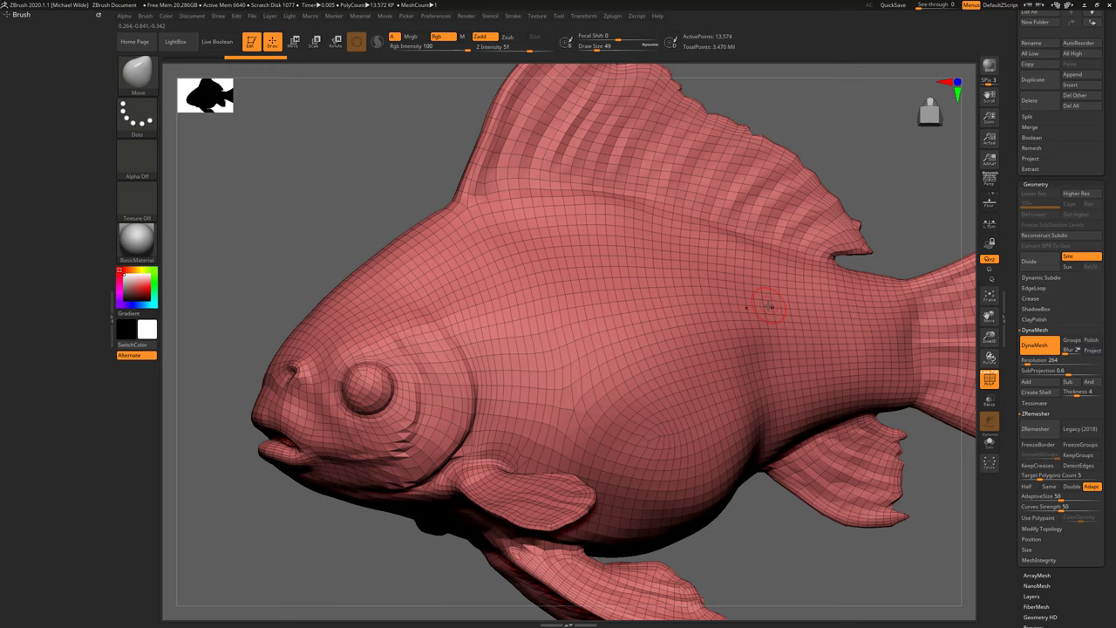
pyautogui.press('shift')
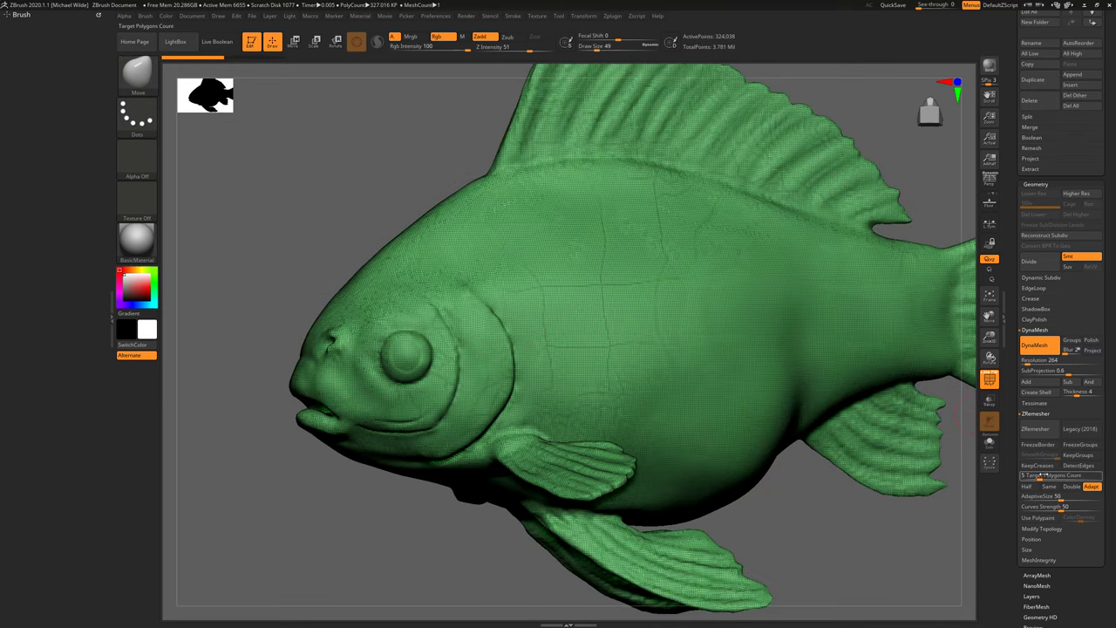
# Step: Set the ZRemesher target polygon count to 15 and remesh the fish
pyautogui.click(1043, 476)
pyautogui.write('15')
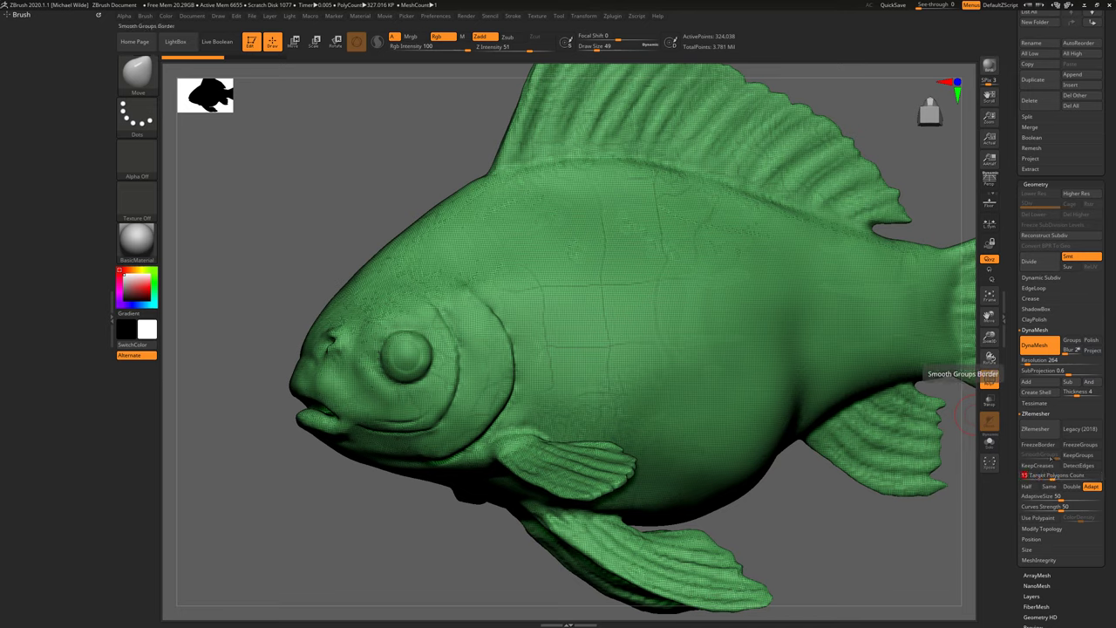
pyautogui.click(1035, 428)
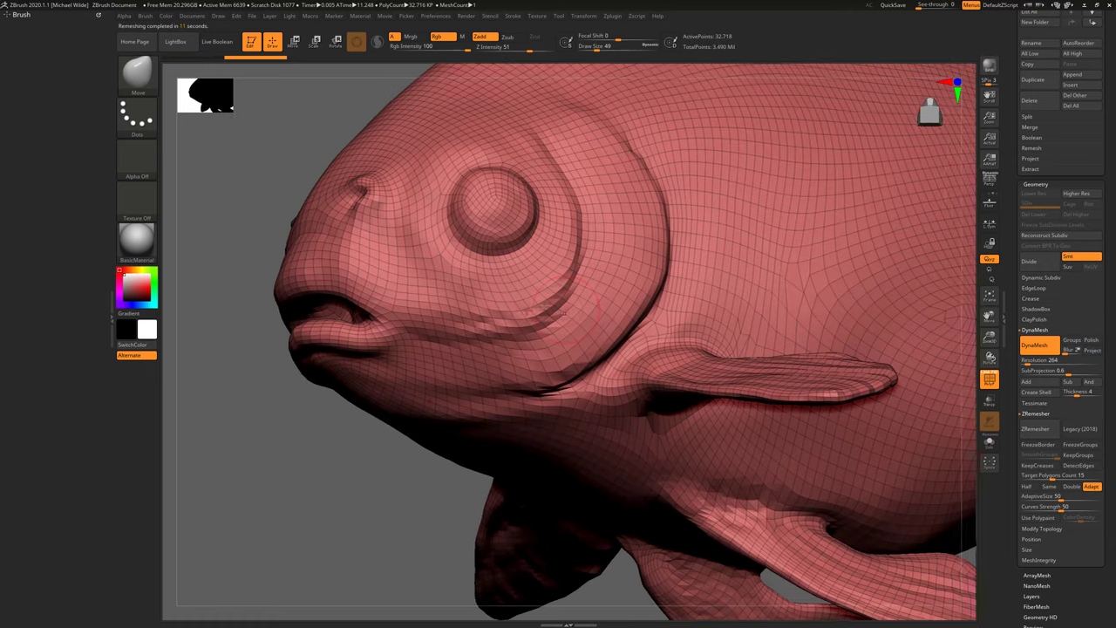
# Step: Check the fish's new topology from below and smooth the jagged polygons at the gill cover's lower edge
pyautogui.moveTo(352, 481); pyautogui.dragTo(493, 147)
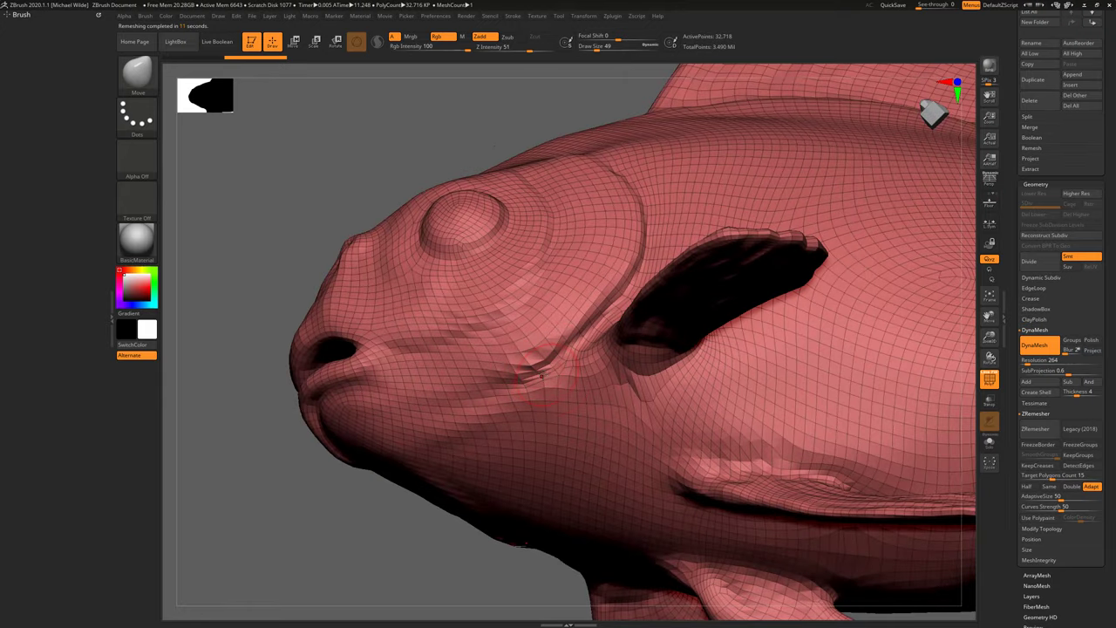
pyautogui.press('shift')
pyautogui.moveTo(536, 369)
pyautogui.keyDown('shift'); pyautogui.mouseDown()
pyautogui.moveTo(523, 368)
pyautogui.moveTo(546, 362)
pyautogui.moveTo(580, 312)
pyautogui.moveTo(534, 361)
pyautogui.mouseUp(); pyautogui.keyUp('shift')
pyautogui.press('ctrl')
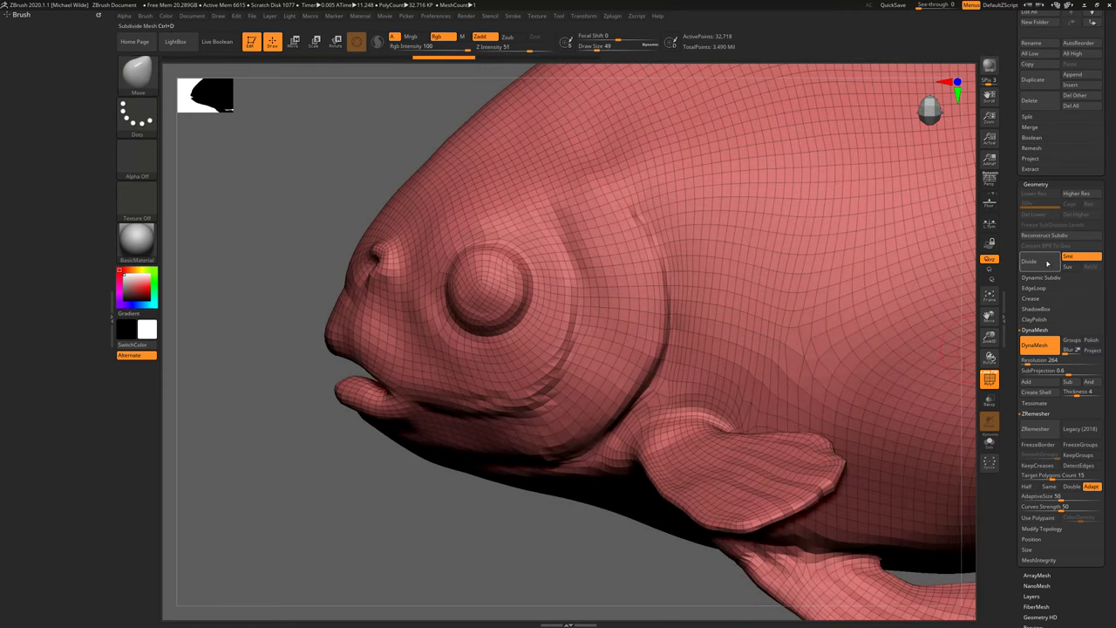
# Step: Divide the remeshed fish three times up to subdivision level 4
pyautogui.click(1047, 262)
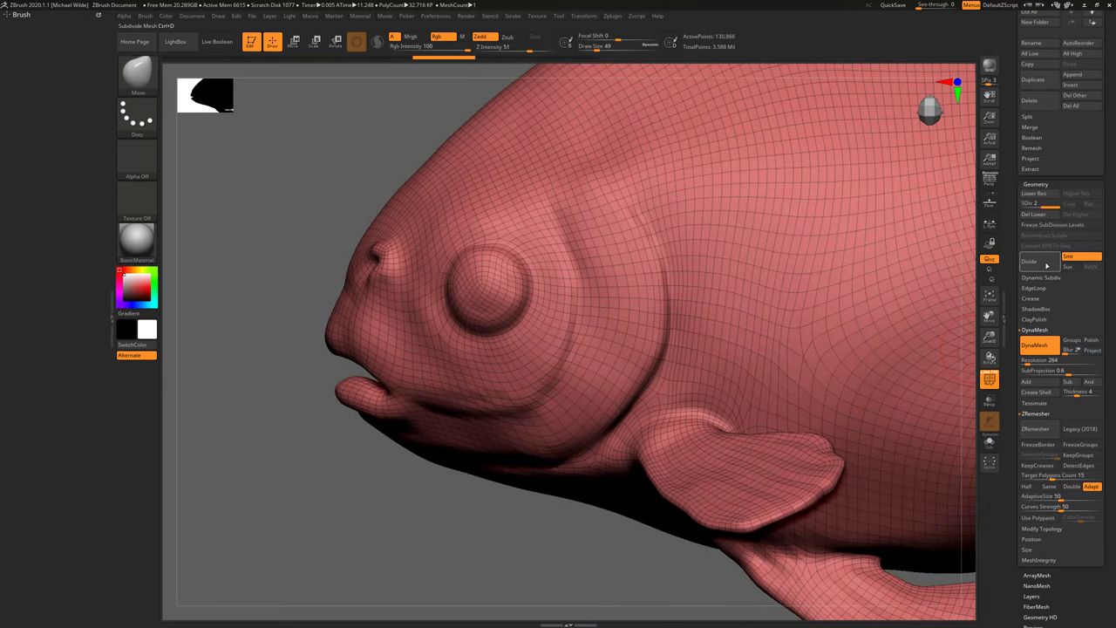
pyautogui.click(1038, 262)
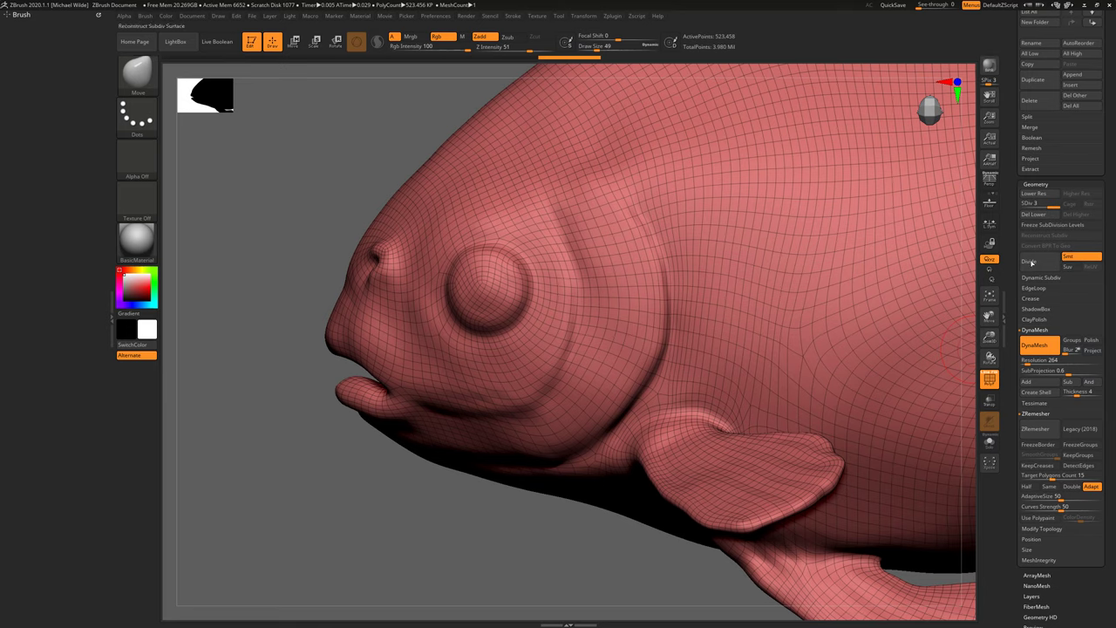
pyautogui.click(1031, 261)
# Step: Hide the wireframe and sculpt raised rays along the dorsal fin with ClayBuildup at draw size 39
pyautogui.keyDown('alt'); pyautogui.moveTo(837, 139); pyautogui.dragTo(767, 192, button='right'); pyautogui.keyUp('alt')
pyautogui.keyDown('alt'); pyautogui.moveTo(850, 70); pyautogui.dragTo(644, 241, button='right'); pyautogui.keyUp('alt')
pyautogui.press('b')
pyautogui.press('c')
pyautogui.press('b')
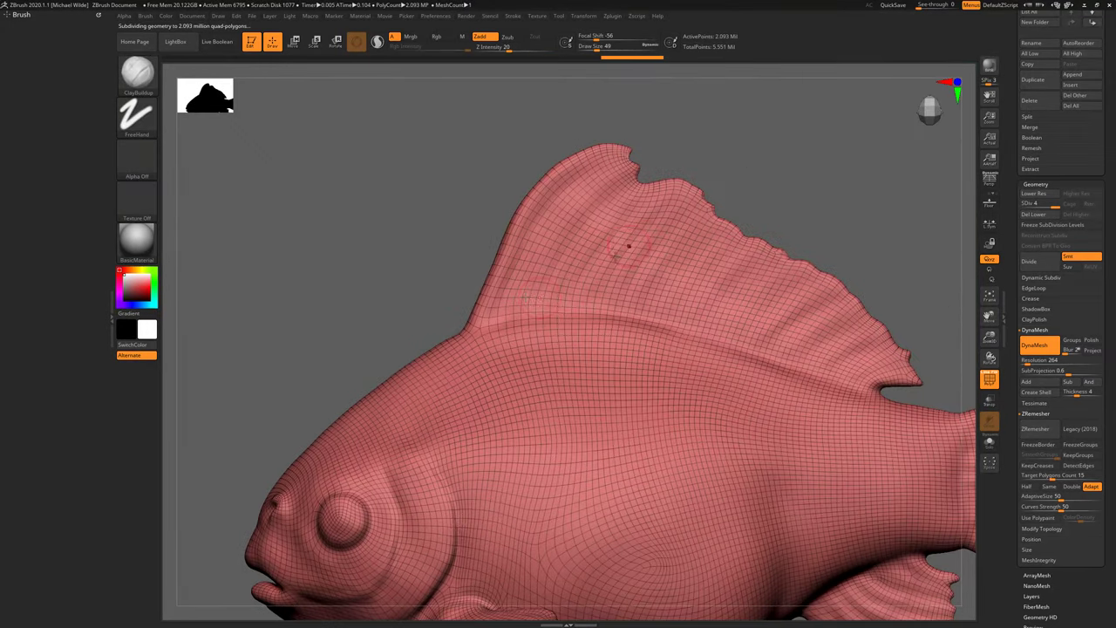
pyautogui.press('space')
pyautogui.moveTo(527, 295)
pyautogui.mouseDown()
pyautogui.moveTo(520, 212)
pyautogui.moveTo(603, 155)
pyautogui.moveTo(617, 174)
pyautogui.mouseUp()
pyautogui.click(988, 379)
pyautogui.moveTo(544, 269); pyautogui.dragTo(630, 184)
pyautogui.moveTo(564, 296)
pyautogui.mouseDown()
pyautogui.moveTo(653, 186)
pyautogui.moveTo(650, 202)
pyautogui.moveTo(686, 197)
pyautogui.mouseUp()
pyautogui.moveTo(602, 294); pyautogui.dragTo(698, 230)
pyautogui.moveTo(281, 426)
pyautogui.keyDown('alt'); pyautogui.mouseDown()
pyautogui.moveTo(422, 240)
pyautogui.moveTo(570, 252)
pyautogui.moveTo(578, 242)
pyautogui.moveTo(433, 249)
pyautogui.mouseUp(); pyautogui.keyUp('alt')
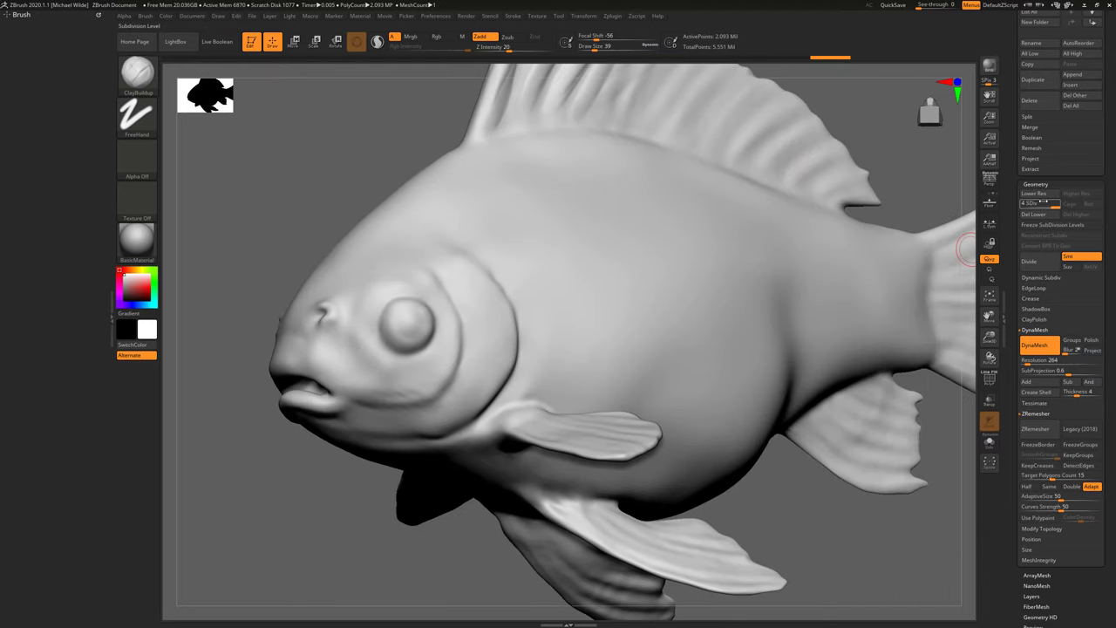
# Step: Compare the fish's detail across subdivision levels, dropping from level 4 to level 1 and stepping back up
pyautogui.moveTo(901, 176); pyautogui.dragTo(828, 180)
pyautogui.click(1037, 204)
pyautogui.hotkey('shift', 'd')
pyautogui.hotkey('shift', 'd')
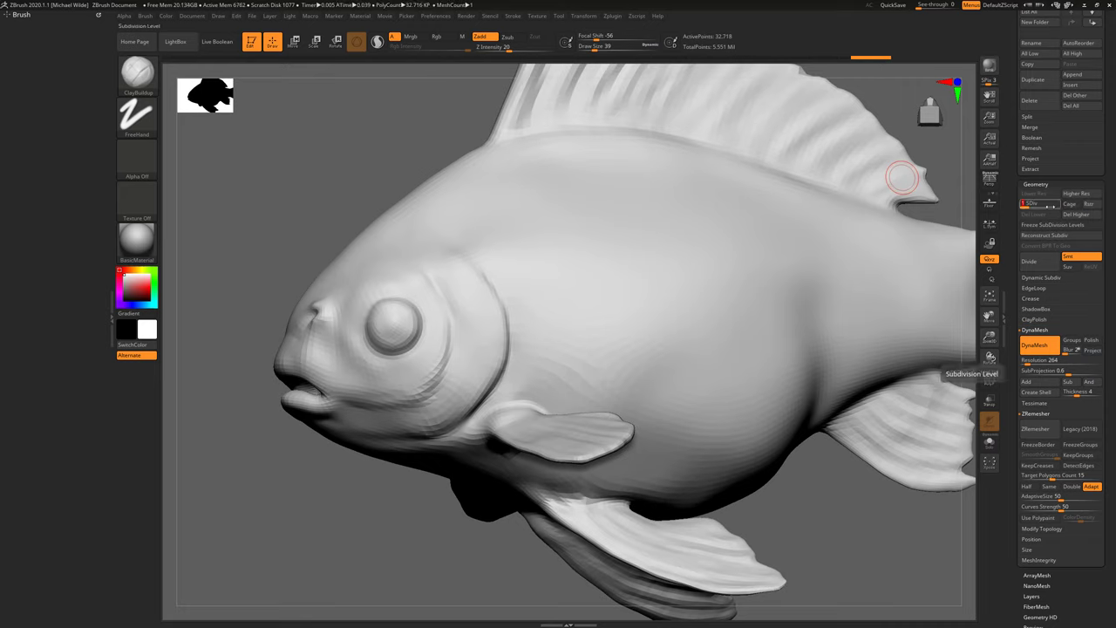
pyautogui.moveTo(1032, 204); pyautogui.dragTo(1059, 204)
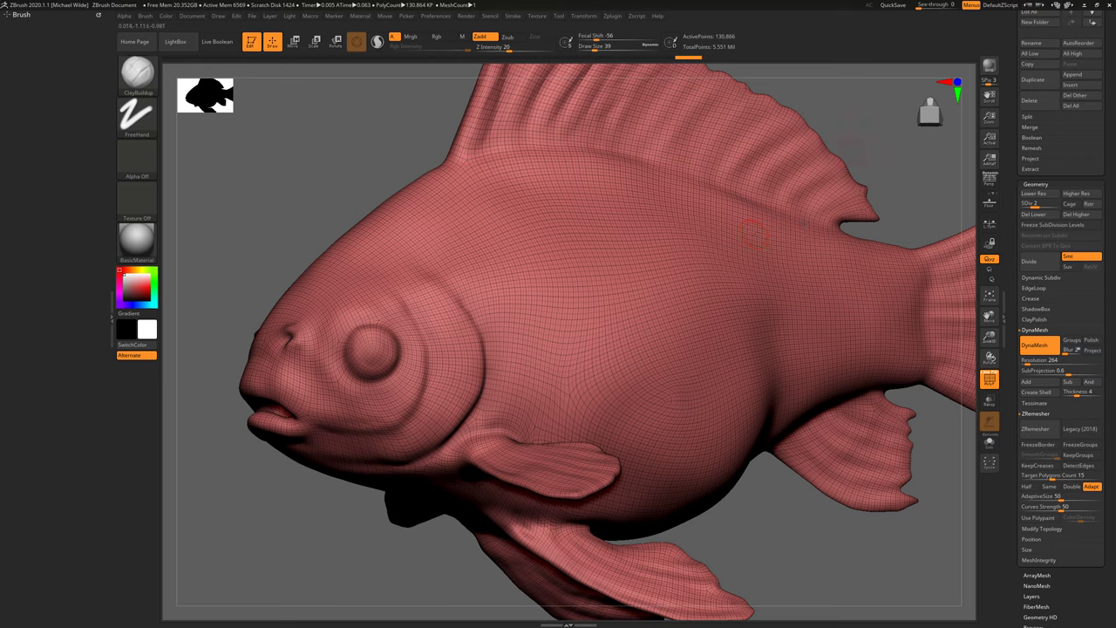
# Step: Lower the fish to subdivision level 1 and unwrap its UVs with UV Master
pyautogui.click(638, 17)
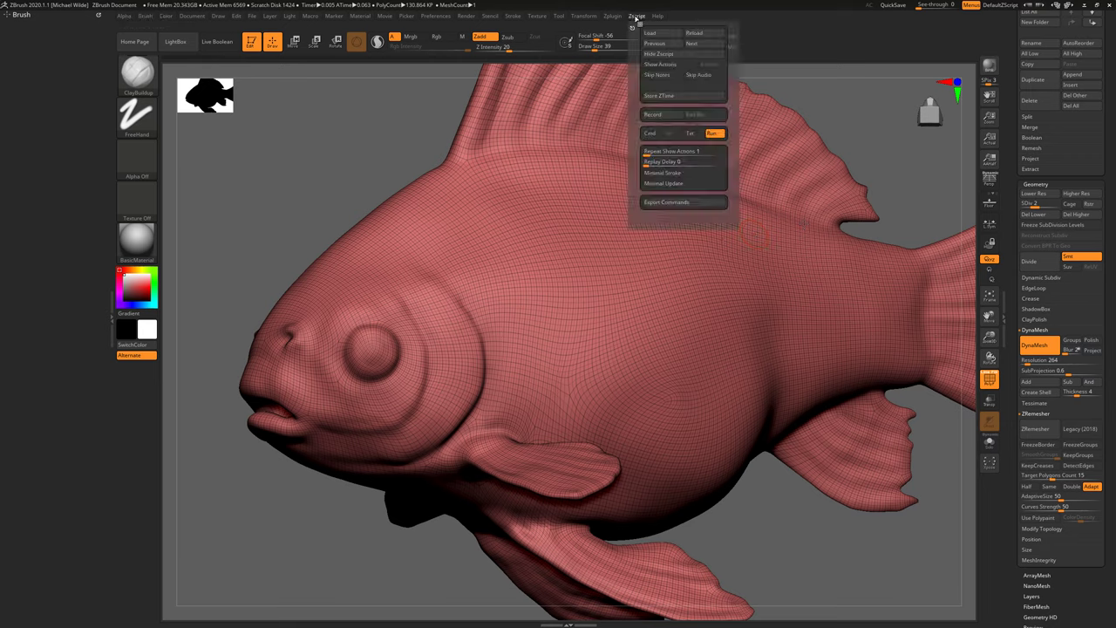
pyautogui.click(613, 16)
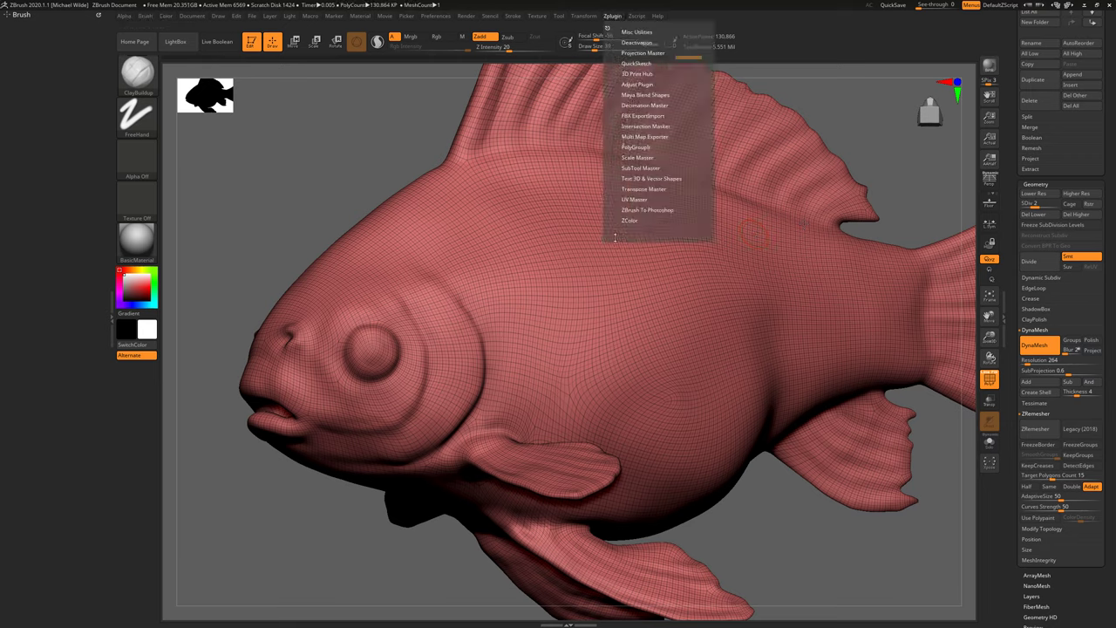
pyautogui.click(640, 199)
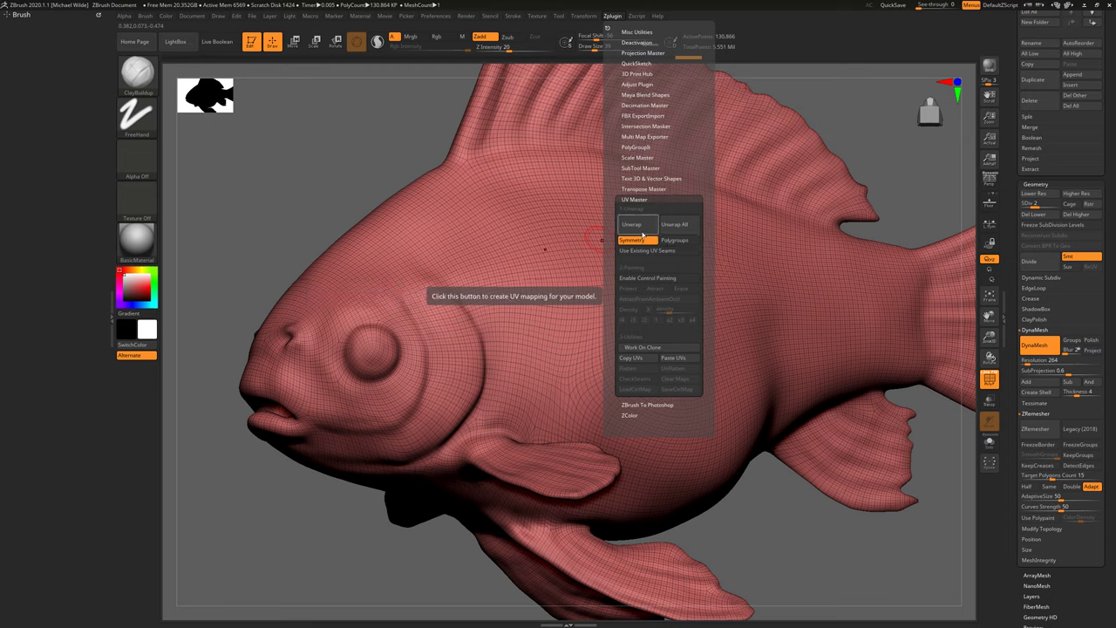
pyautogui.hotkey('shift', 'd')
pyautogui.click(631, 224)
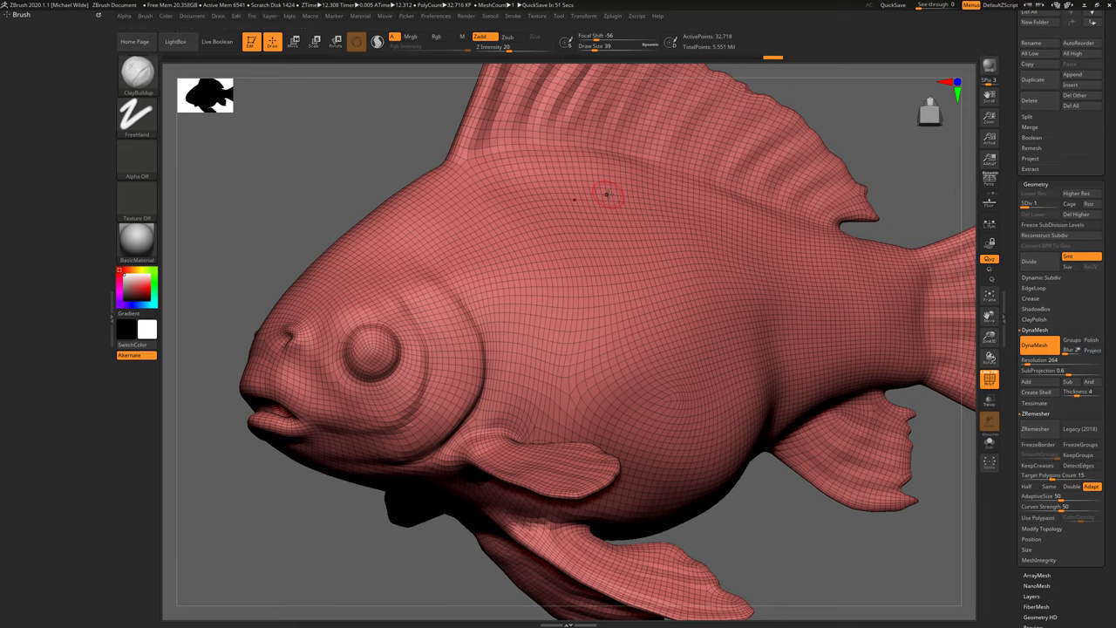
# Step: Assign polygroups to the fish with Auto Groups and check the grouping on the wireframe from the front and side
pyautogui.moveTo(1019, 574); pyautogui.dragTo(1019, 276)
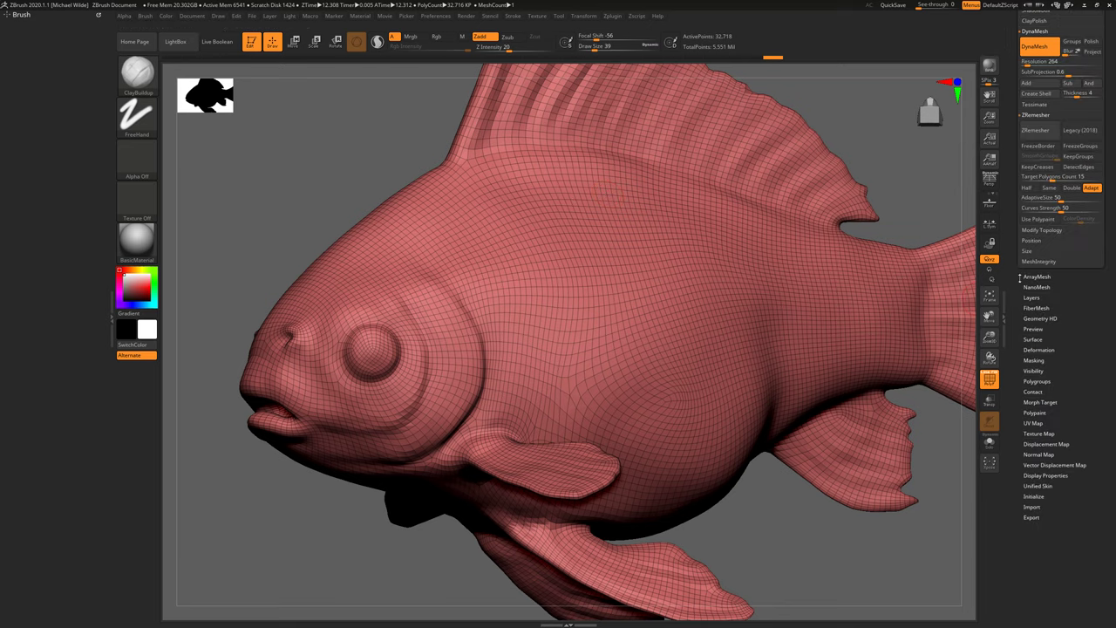
pyautogui.click(1047, 381)
pyautogui.moveTo(1009, 399); pyautogui.dragTo(1008, 380)
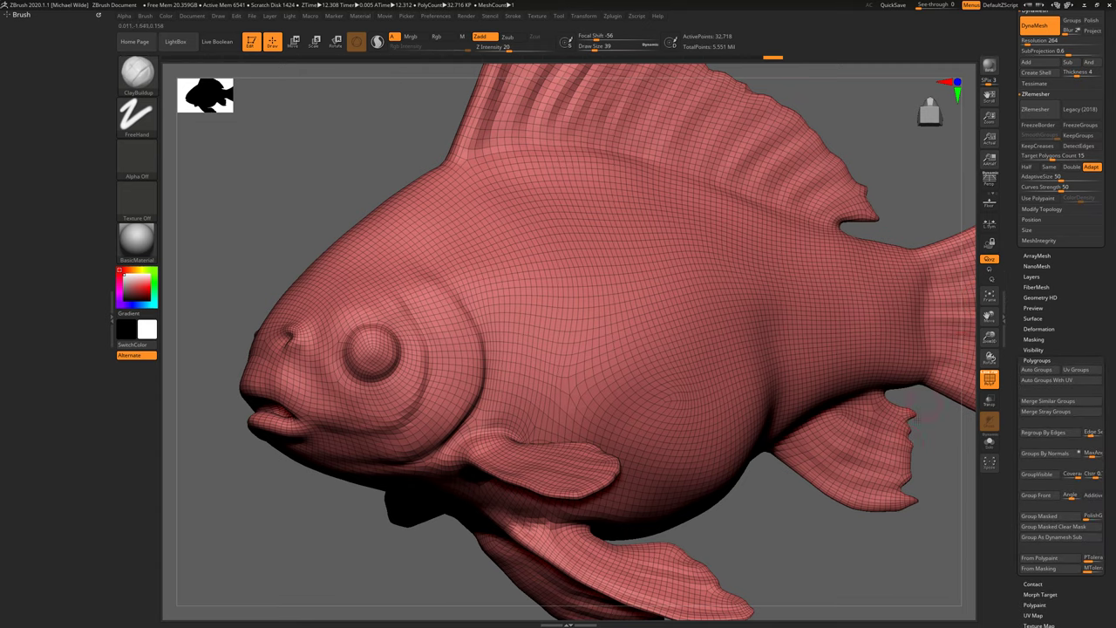
pyautogui.moveTo(945, 447)
pyautogui.mouseDown(button='right')
pyautogui.moveTo(771, 510)
pyautogui.moveTo(741, 353)
pyautogui.mouseUp(button='right')
pyautogui.keyDown('alt'); pyautogui.moveTo(741, 353); pyautogui.dragTo(665, 345, button='right'); pyautogui.keyUp('alt')
pyautogui.keyDown('alt'); pyautogui.moveTo(718, 424); pyautogui.dragTo(795, 419); pyautogui.keyUp('alt')
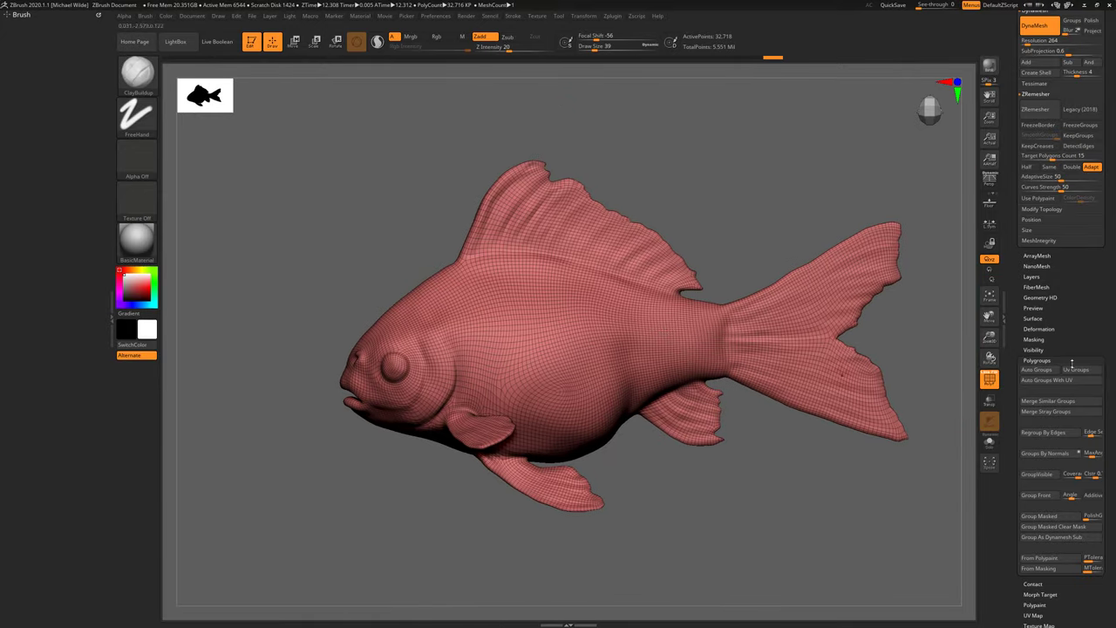
pyautogui.click(1035, 369)
pyautogui.moveTo(732, 228); pyautogui.dragTo(764, 271)
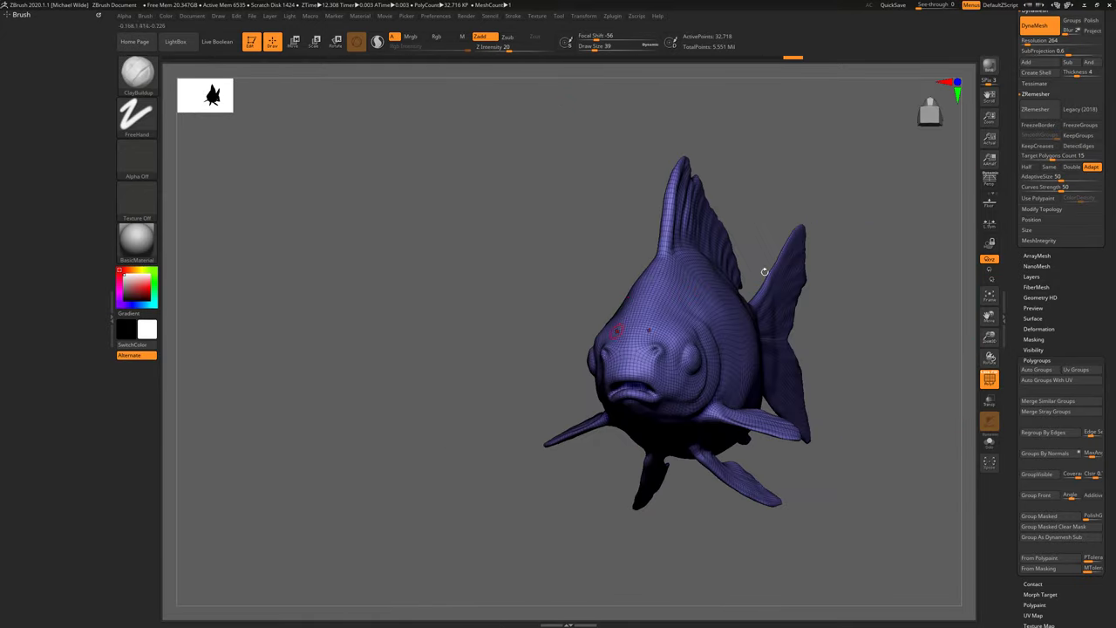
pyautogui.moveTo(898, 328); pyautogui.dragTo(749, 305)
pyautogui.click(989, 378)
pyautogui.click(988, 379)
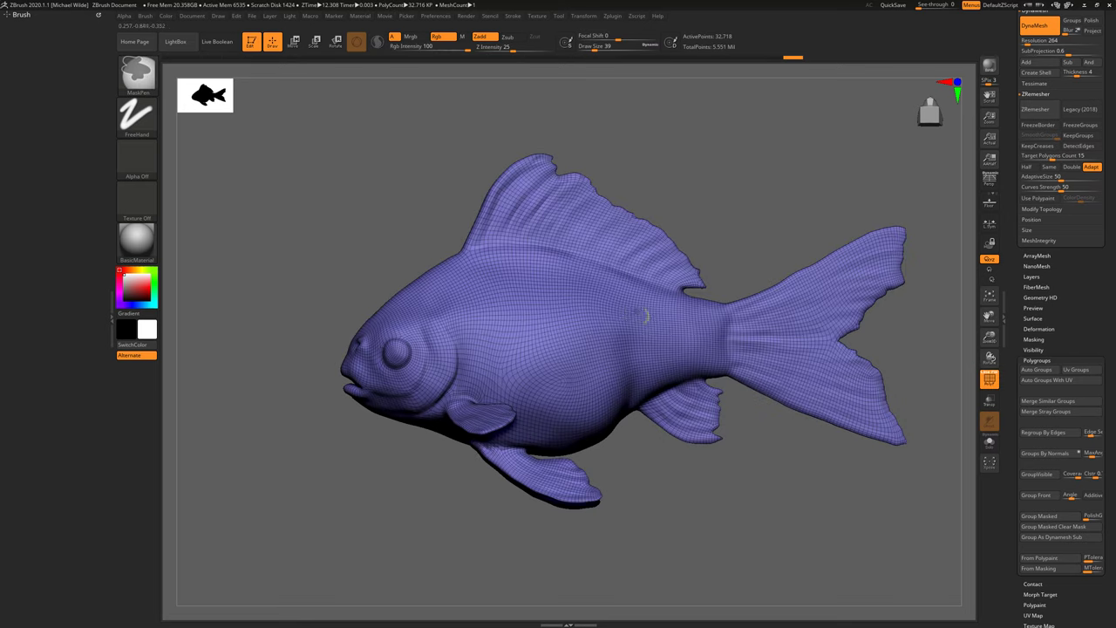
# Step: Mask the fish's tail fin with a rectangular mask, turn it into its own polygroup with Group Masked and clear the mask
pyautogui.keyDown('ctrl'); pyautogui.moveTo(702, 270); pyautogui.dragTo(713, 292, button='right'); pyautogui.keyUp('ctrl')
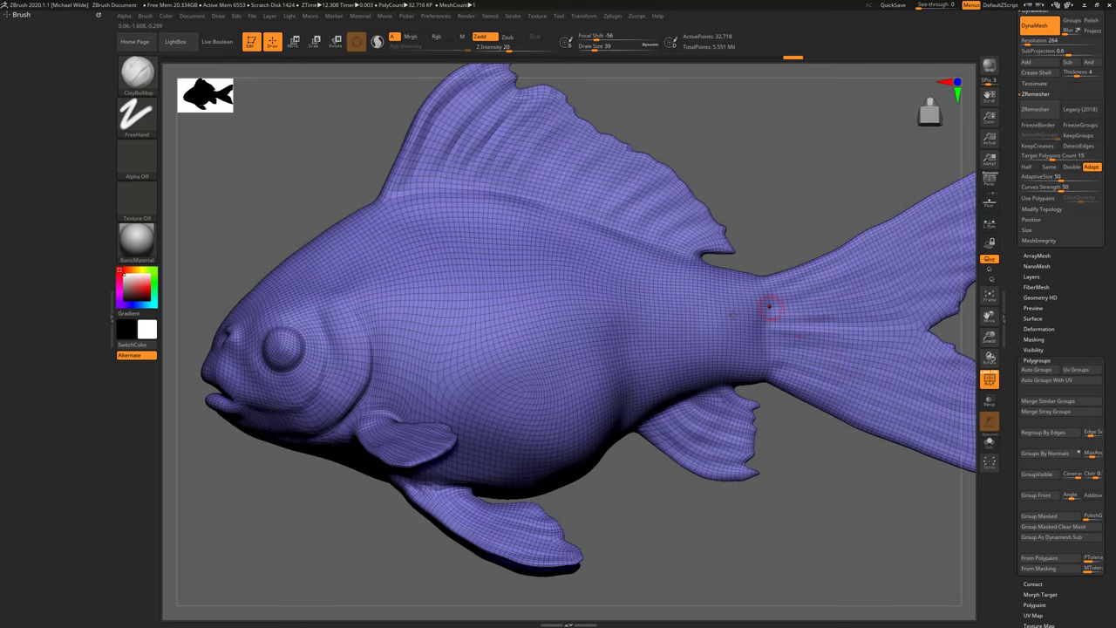
pyautogui.keyDown('alt'); pyautogui.moveTo(769, 306); pyautogui.dragTo(725, 314, button='right'); pyautogui.keyUp('alt')
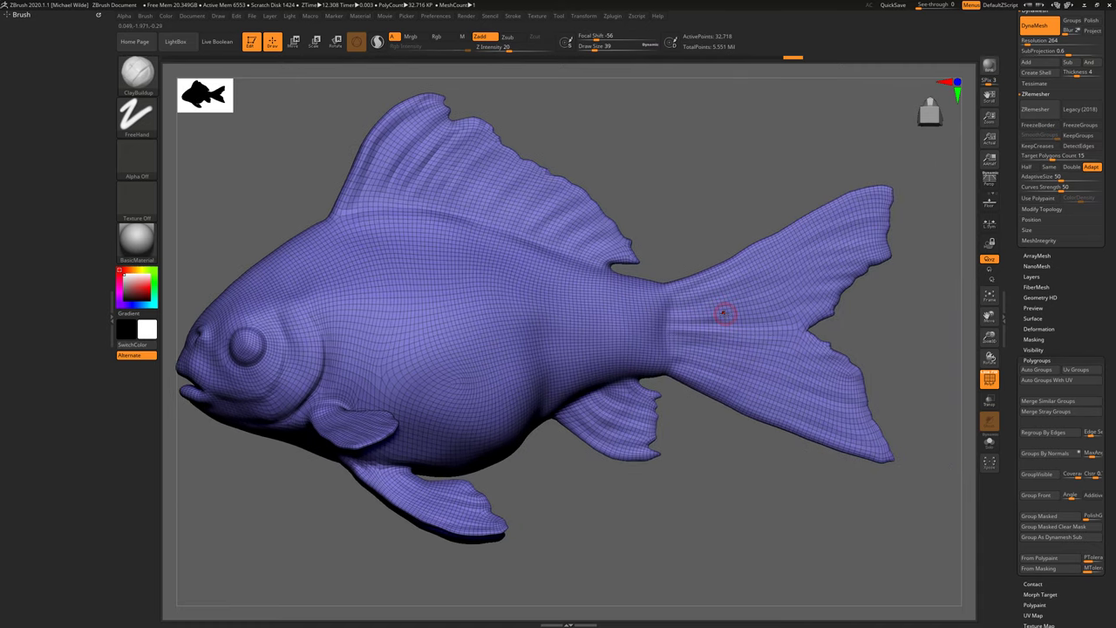
pyautogui.press('space')
pyautogui.press('ctrl')
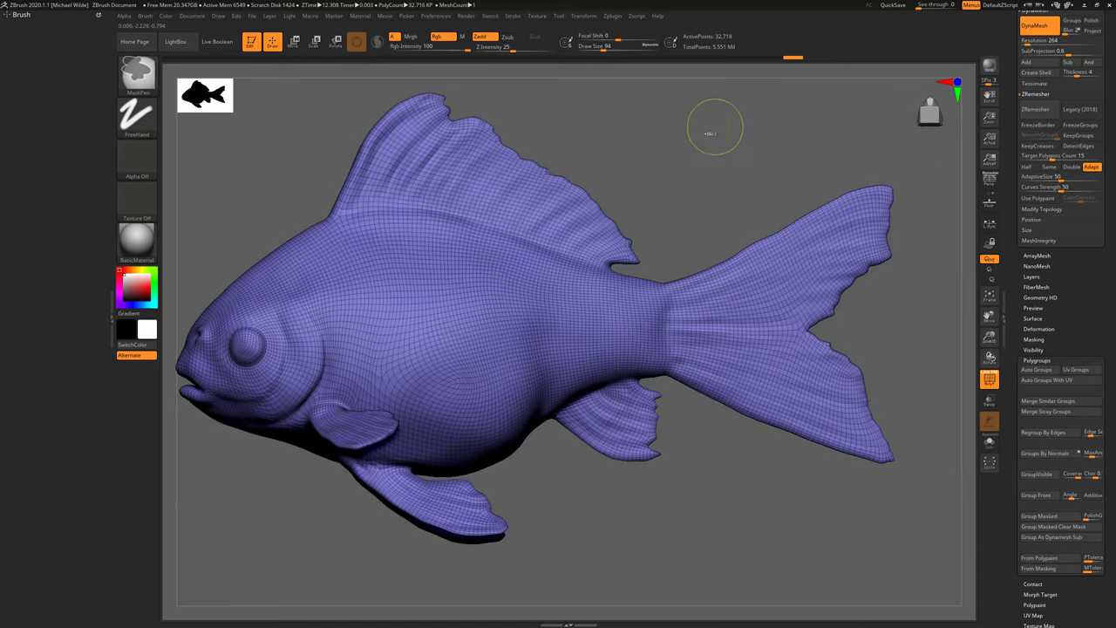
pyautogui.keyDown('ctrl'); pyautogui.moveTo(725, 174); pyautogui.dragTo(933, 538); pyautogui.keyUp('ctrl')
pyautogui.keyDown('alt'); pyautogui.moveTo(892, 373); pyautogui.dragTo(934, 368, button='right'); pyautogui.keyUp('alt')
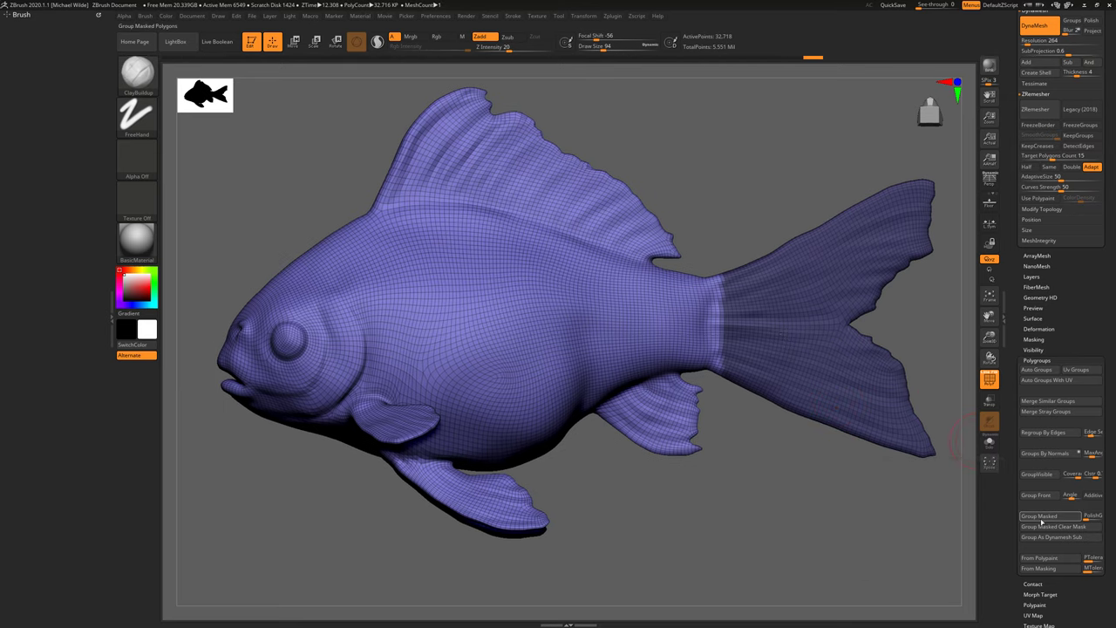
pyautogui.click(1040, 520)
pyautogui.click(1052, 517)
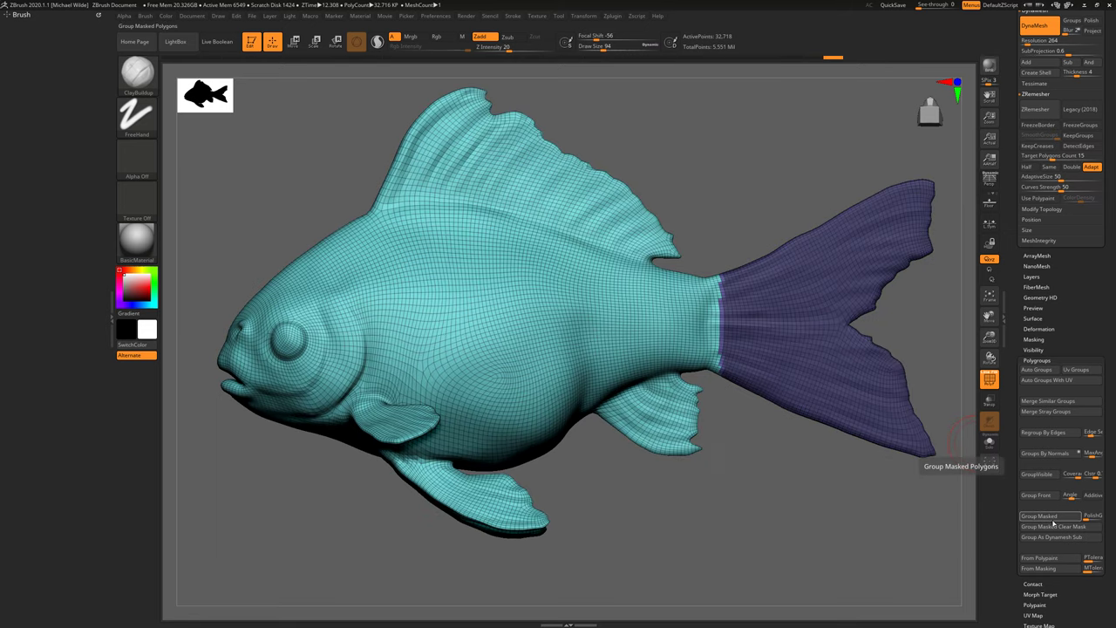
pyautogui.keyDown('ctrl'); pyautogui.click(734, 187); pyautogui.keyUp('ctrl')
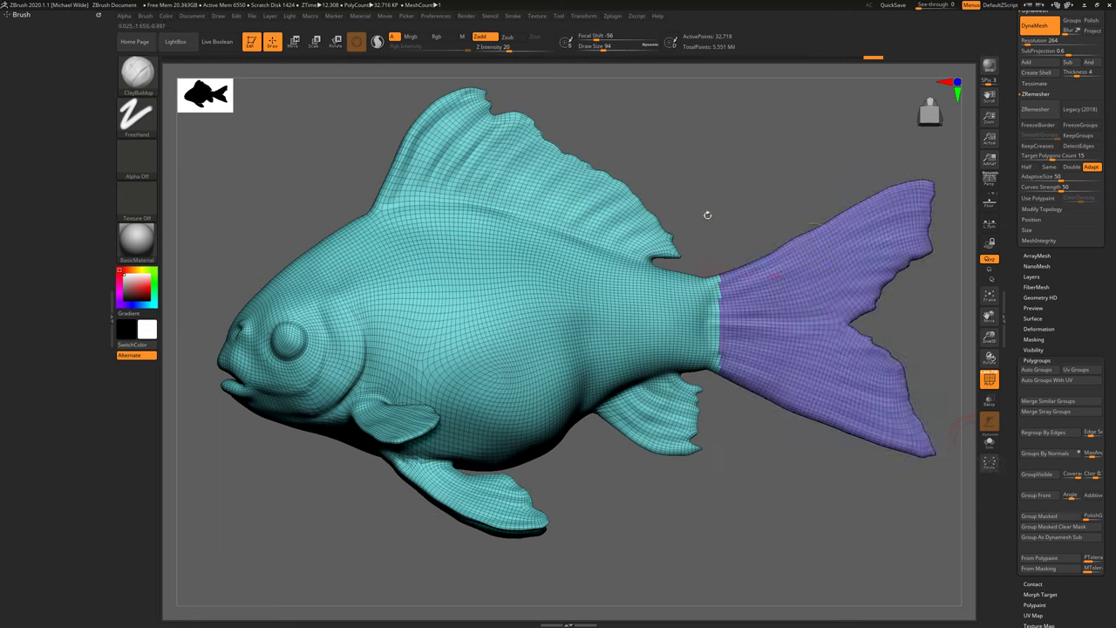
# Step: Inspect the lower fins up close, isolate the tail fin's polygroup and bring the whole fish back into view
pyautogui.moveTo(707, 214)
pyautogui.mouseDown()
pyautogui.moveTo(575, 215)
pyautogui.moveTo(791, 221)
pyautogui.moveTo(715, 247)
pyautogui.mouseUp()
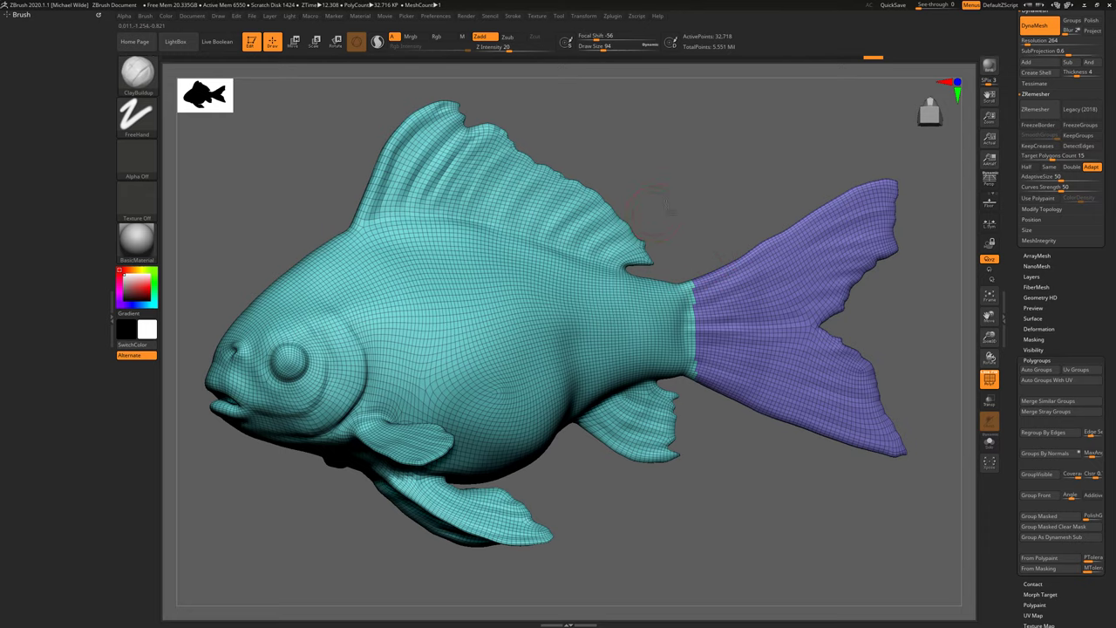
pyautogui.moveTo(660, 213); pyautogui.dragTo(653, 279)
pyautogui.keyDown('alt'); pyautogui.moveTo(607, 492); pyautogui.dragTo(652, 373); pyautogui.keyUp('alt')
pyautogui.moveTo(732, 363)
pyautogui.mouseDown()
pyautogui.moveTo(742, 368)
pyautogui.moveTo(708, 370)
pyautogui.mouseUp()
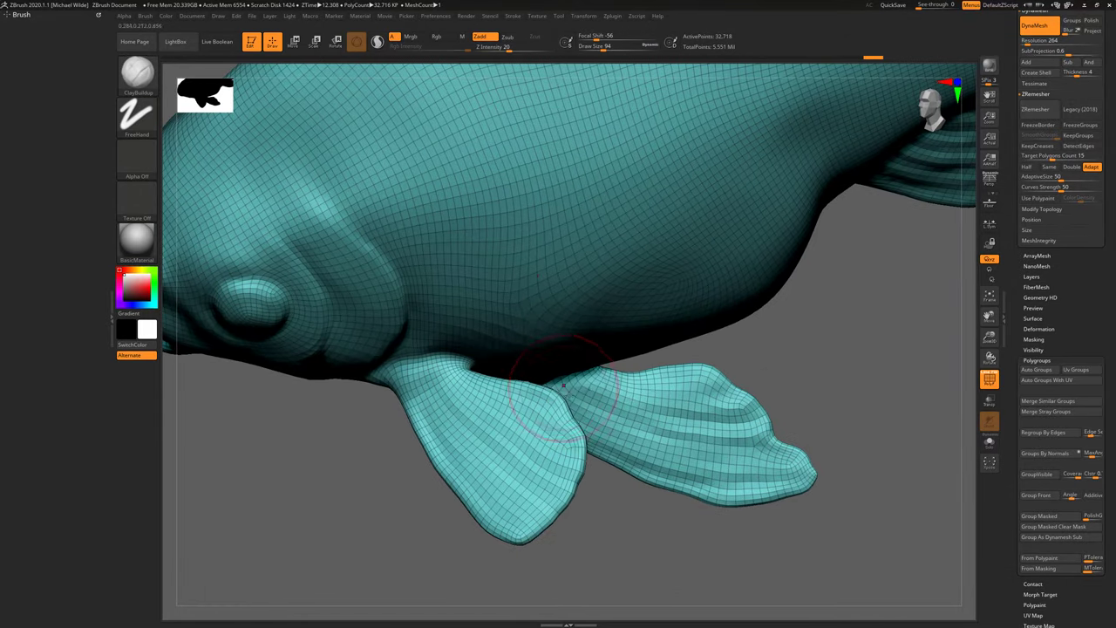
pyautogui.moveTo(622, 497)
pyautogui.mouseDown()
pyautogui.moveTo(608, 373)
pyautogui.moveTo(575, 313)
pyautogui.mouseUp()
pyautogui.moveTo(490, 367); pyautogui.dragTo(704, 346)
pyautogui.moveTo(704, 347)
pyautogui.keyDown('ctrl'); pyautogui.mouseDown(button='right')
pyautogui.moveTo(743, 170)
pyautogui.moveTo(677, 221)
pyautogui.moveTo(673, 271)
pyautogui.mouseUp(button='right'); pyautogui.keyUp('ctrl')
pyautogui.hotkey('ctrl', 'shift')
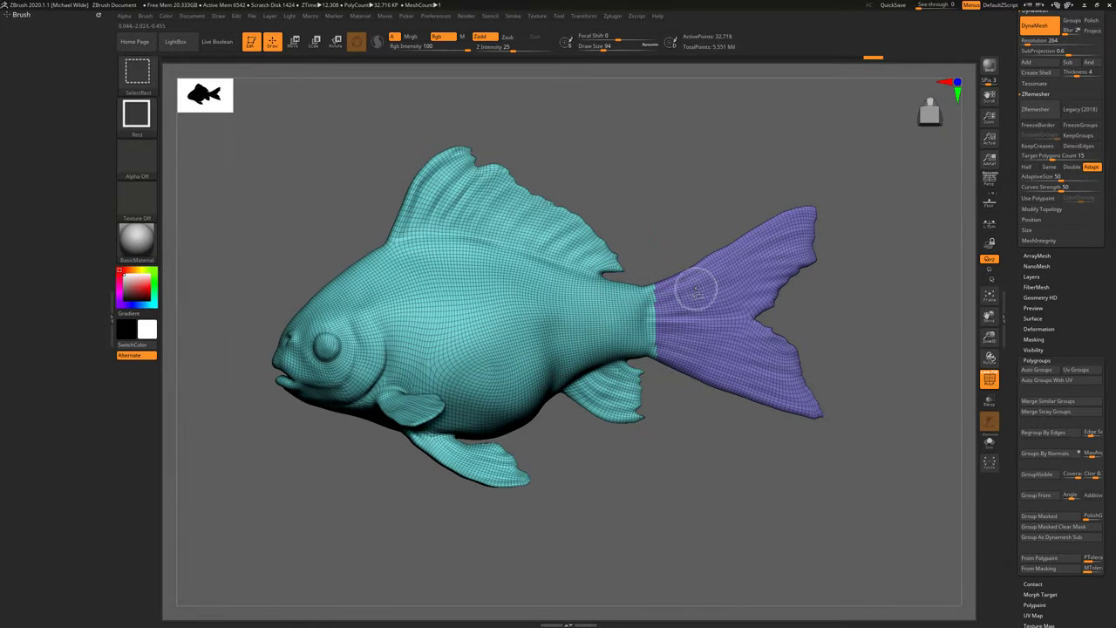
pyautogui.keyDown('ctrl'); pyautogui.keyDown('shift'); pyautogui.click(695, 288); pyautogui.keyUp('shift'); pyautogui.keyUp('ctrl')
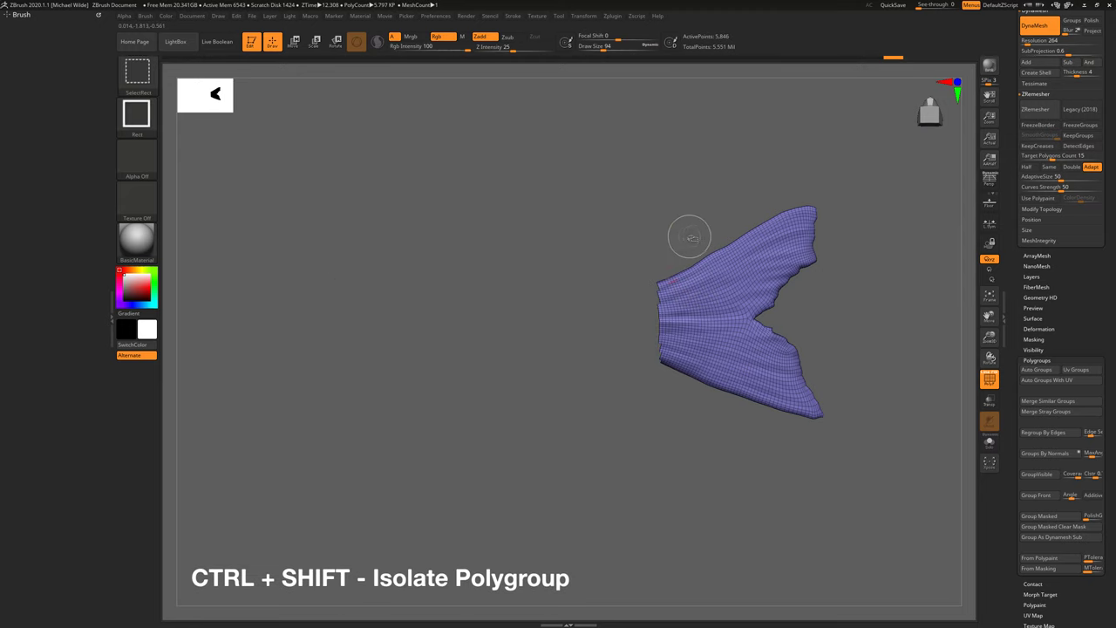
pyautogui.keyDown('ctrl'); pyautogui.keyDown('shift'); pyautogui.click(687, 234); pyautogui.keyUp('shift'); pyautogui.keyUp('ctrl')
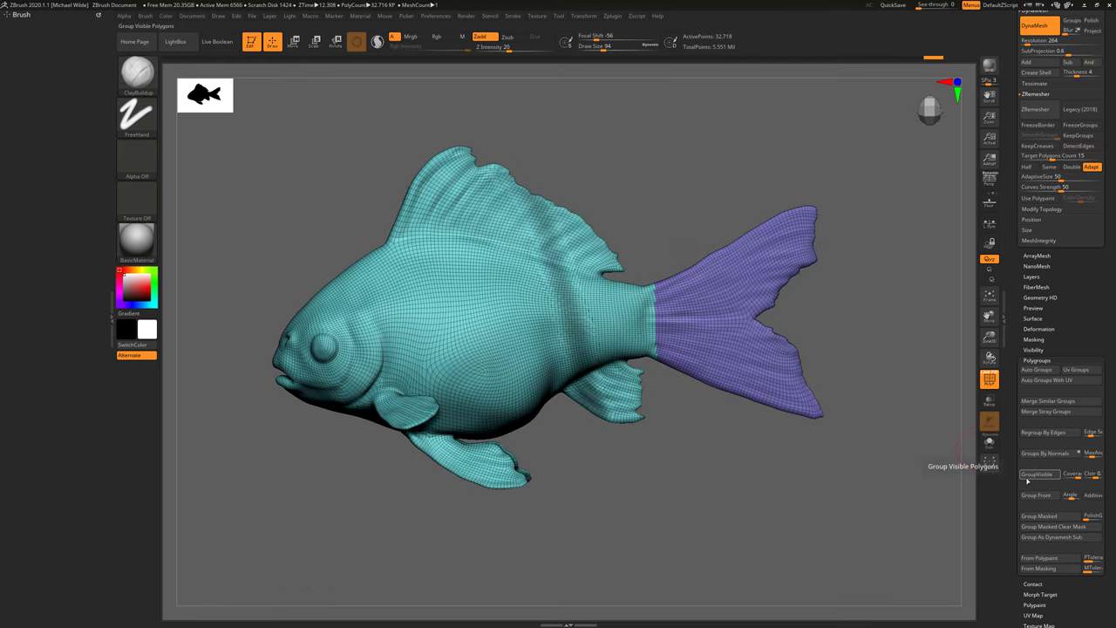
# Step: Turn the masked band across the rear body into a polygroup with Group Masked, isolate it and show the whole fish again
pyautogui.click(1024, 515)
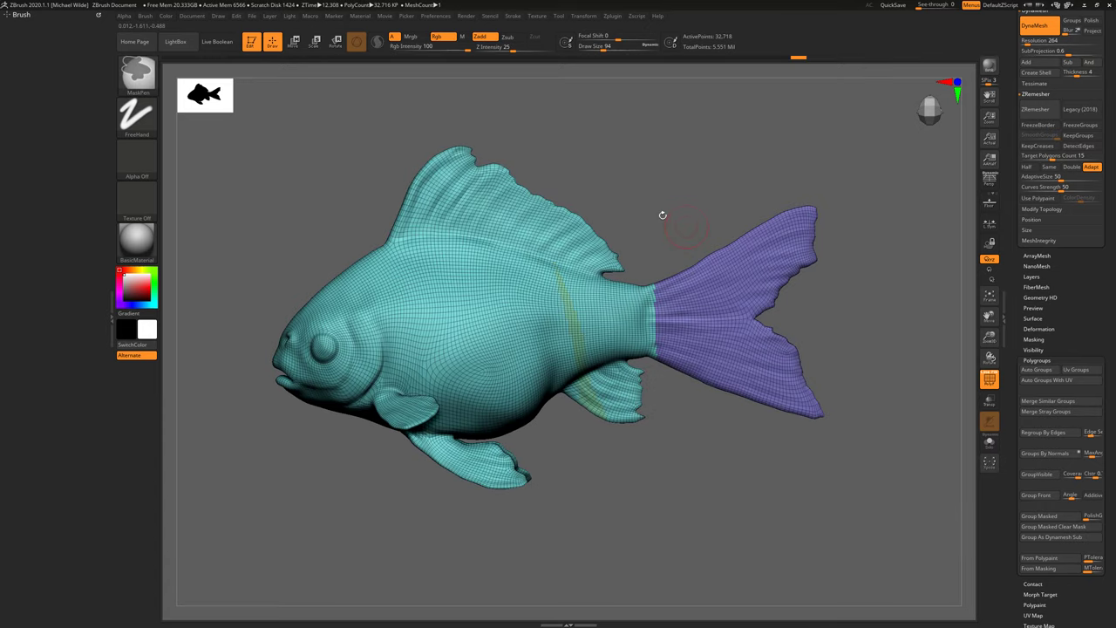
pyautogui.keyDown('ctrl'); pyautogui.keyDown('shift'); pyautogui.click(573, 341); pyautogui.keyUp('shift'); pyautogui.keyUp('ctrl')
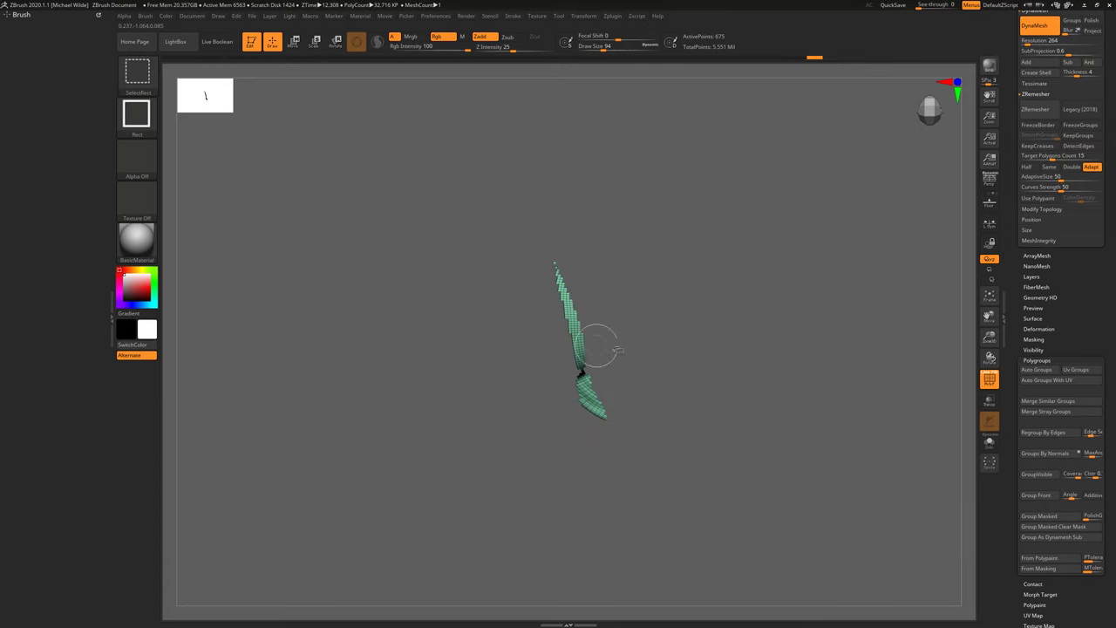
pyautogui.keyDown('ctrl'); pyautogui.keyDown('shift'); pyautogui.click(626, 289); pyautogui.keyUp('shift'); pyautogui.keyUp('ctrl')
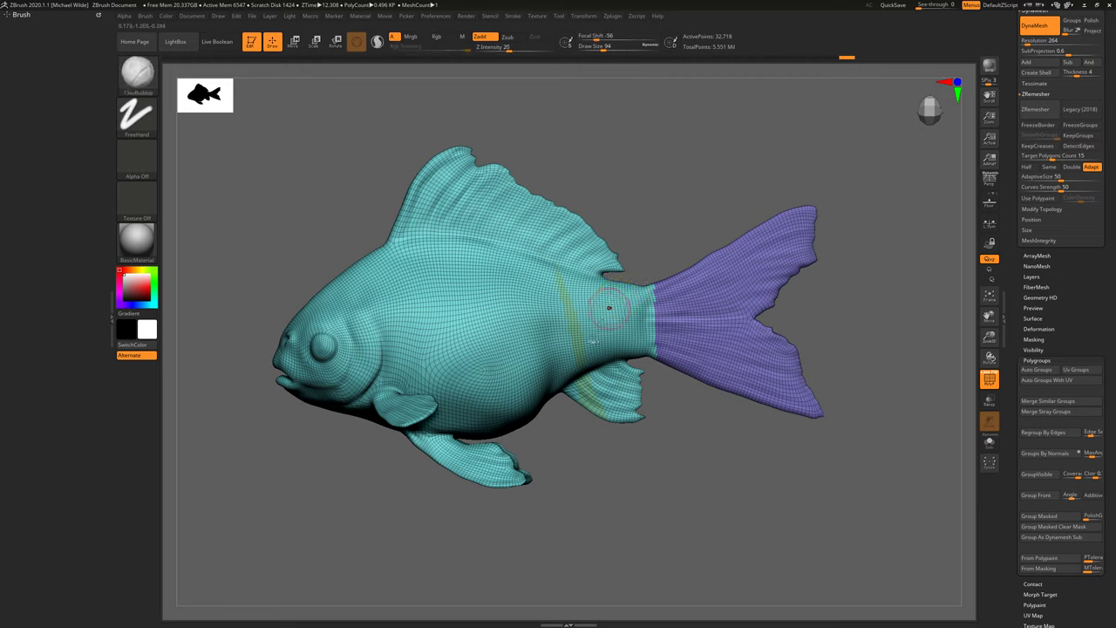
# Step: Alternate between isolating and hiding the rear-body band's polygroup, and restore the full fish
pyautogui.keyDown('ctrl'); pyautogui.keyDown('shift'); pyautogui.click(577, 338); pyautogui.keyUp('shift'); pyautogui.keyUp('ctrl')
pyautogui.keyDown('ctrl'); pyautogui.keyDown('shift'); pyautogui.click(580, 340); pyautogui.keyUp('shift'); pyautogui.keyUp('ctrl')
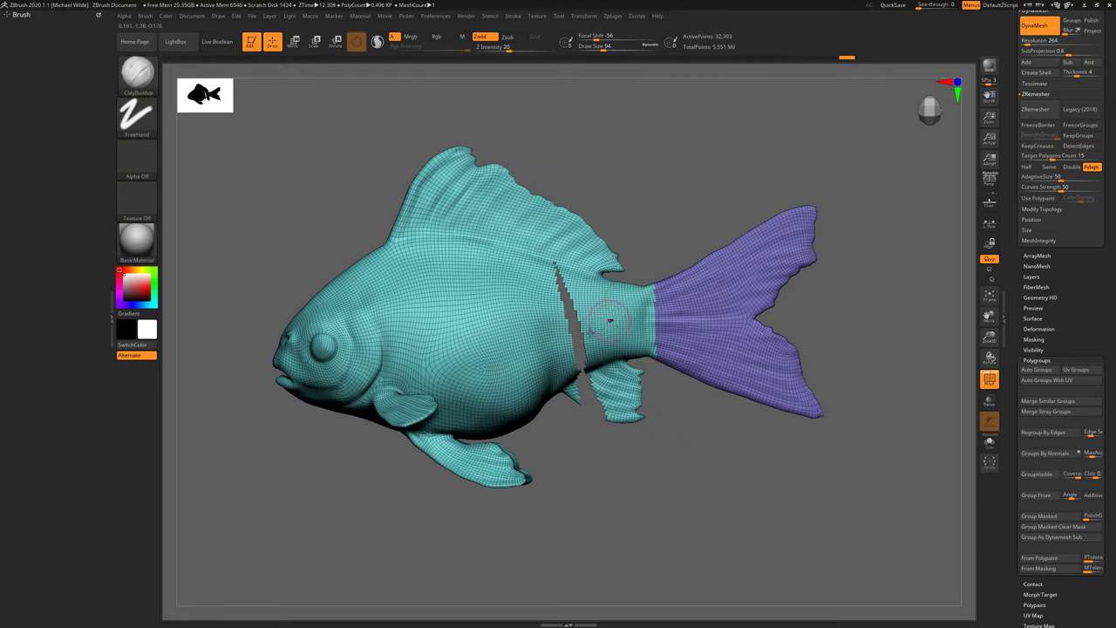
pyautogui.keyDown('ctrl'); pyautogui.keyDown('shift'); pyautogui.click(582, 337); pyautogui.keyUp('shift'); pyautogui.keyUp('ctrl')
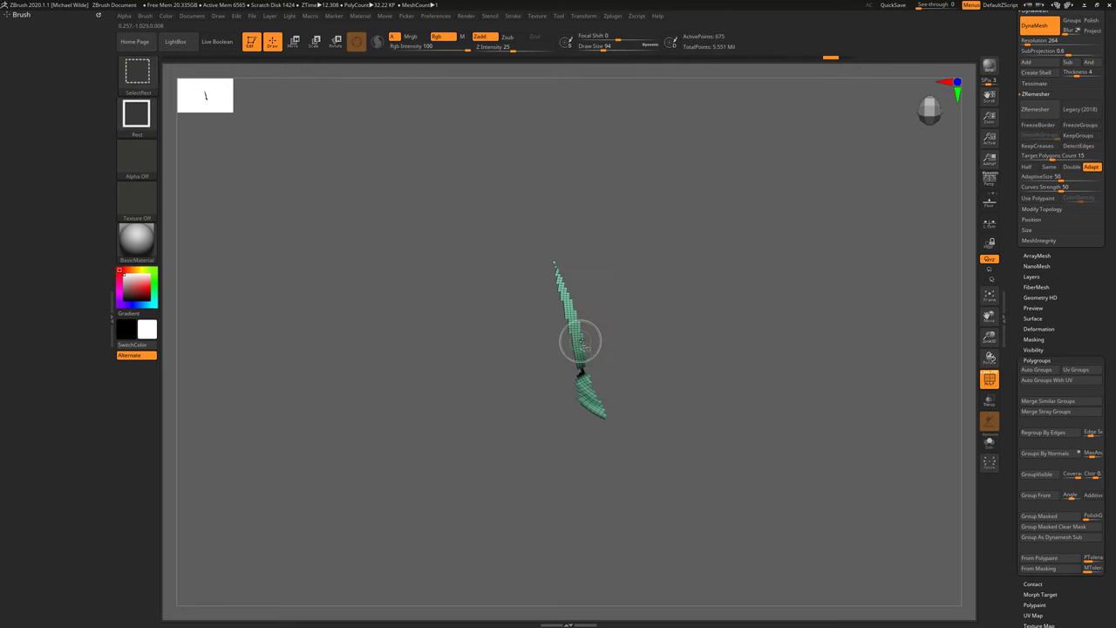
pyautogui.keyDown('ctrl'); pyautogui.keyDown('shift'); pyautogui.click(578, 341); pyautogui.keyUp('shift'); pyautogui.keyUp('ctrl')
pyautogui.moveTo(573, 454); pyautogui.dragTo(595, 440)
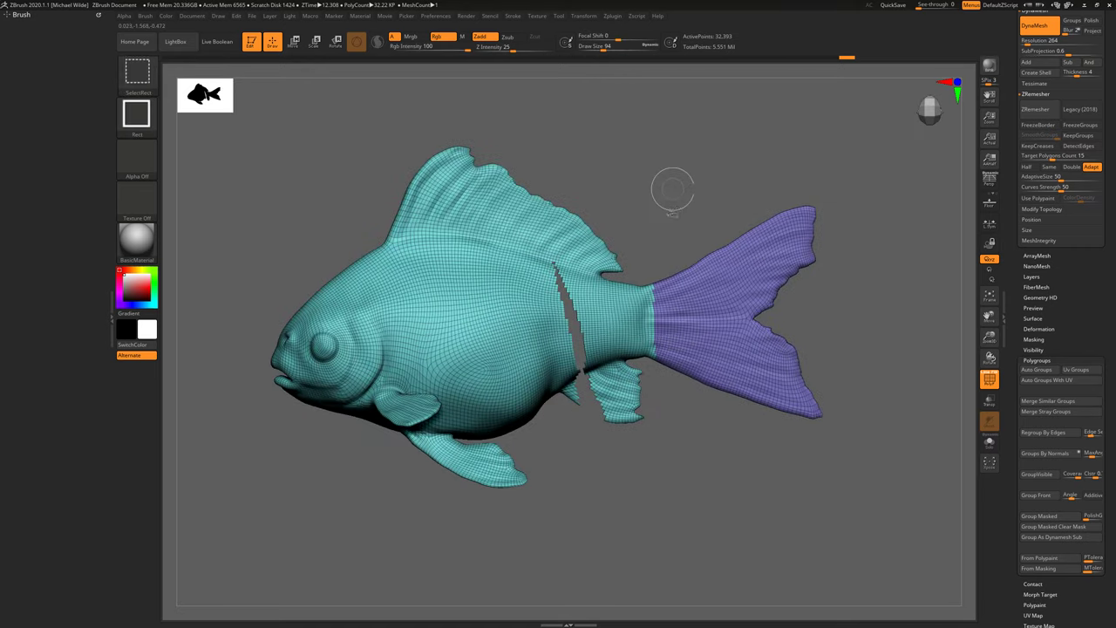
pyautogui.keyDown('ctrl'); pyautogui.keyDown('shift'); pyautogui.click(654, 215); pyautogui.keyUp('shift'); pyautogui.keyUp('ctrl')
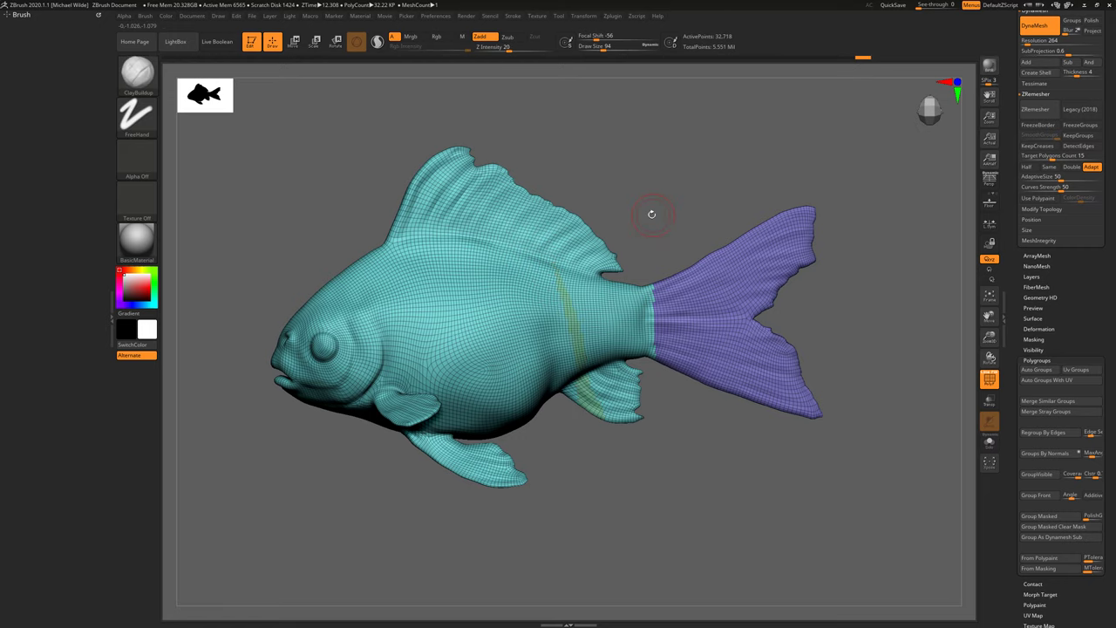
pyautogui.moveTo(672, 217); pyautogui.dragTo(759, 206)
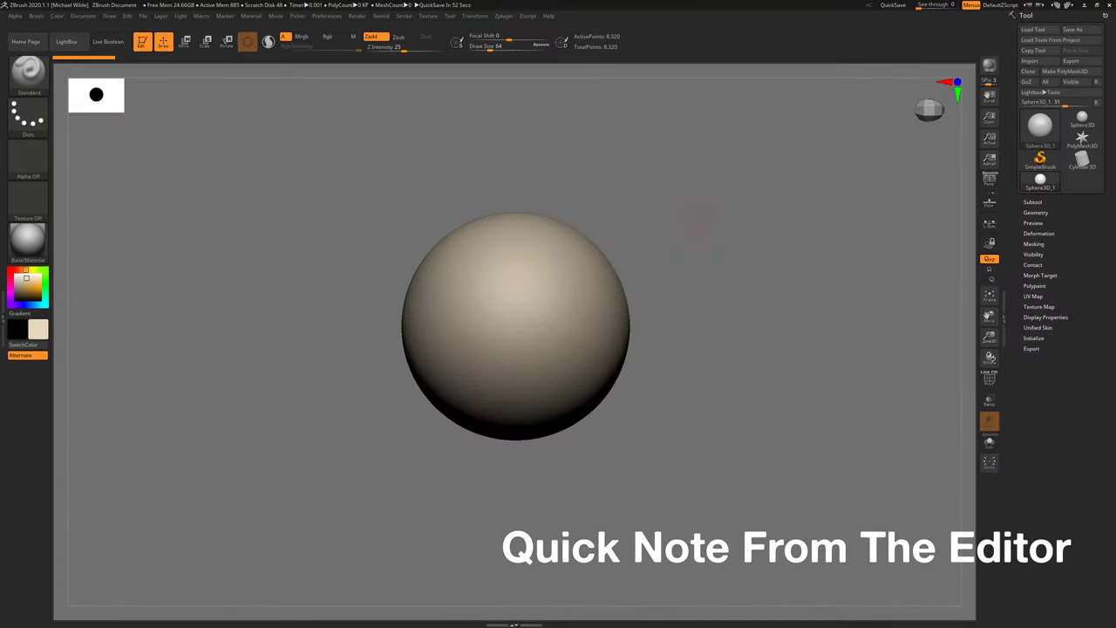
# Step: Convert the sphere to a PolyMesh3D and set the Move brush to draw size 365
pyautogui.press('space')
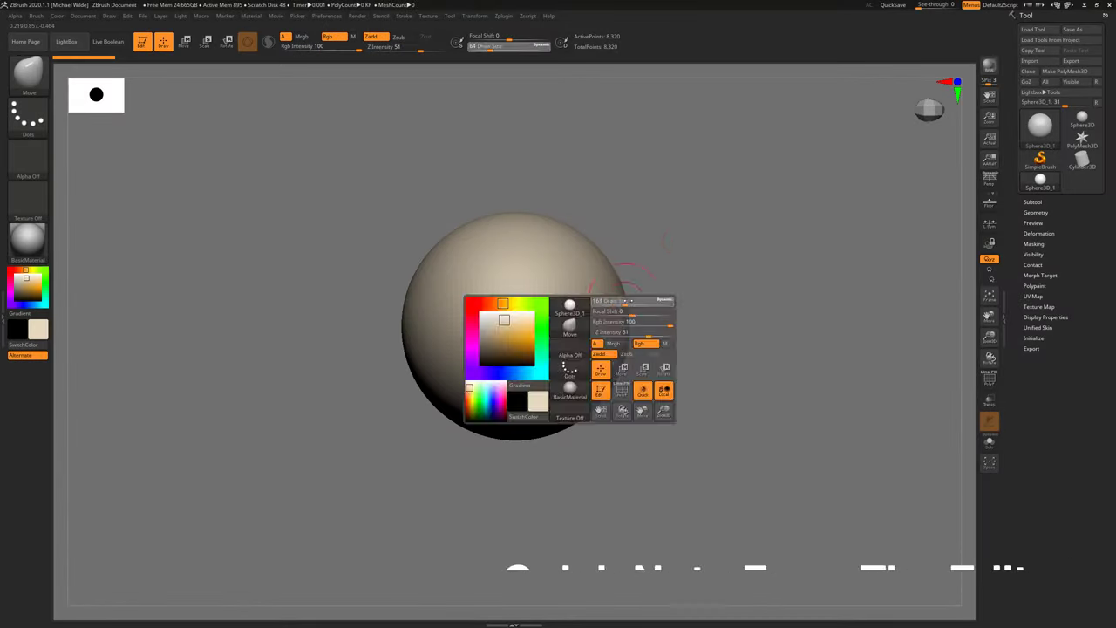
pyautogui.click(558, 301)
pyautogui.moveTo(602, 277)
pyautogui.mouseDown(button='right')
pyautogui.moveTo(541, 301)
pyautogui.moveTo(622, 298)
pyautogui.moveTo(484, 298)
pyautogui.mouseUp(button='right')
pyautogui.click(1065, 72)
pyautogui.press('space')
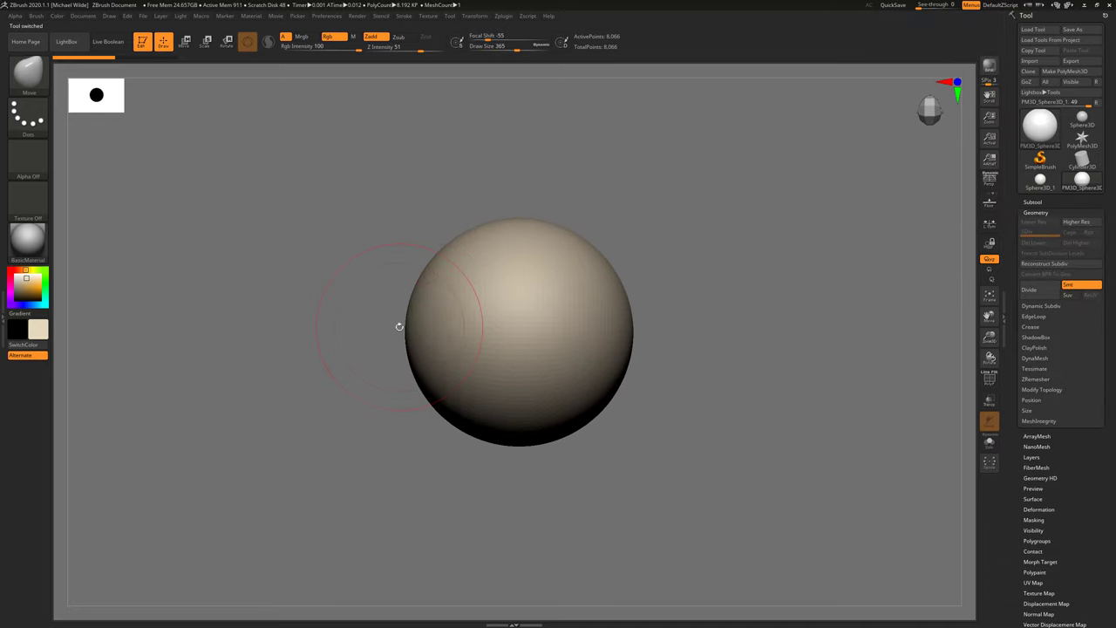
# Step: Pull the sphere's sides and underside into an uneven, rounded lump with the Move brush
pyautogui.moveTo(398, 326); pyautogui.dragTo(358, 328)
pyautogui.moveTo(501, 443); pyautogui.dragTo(503, 428)
pyautogui.moveTo(588, 335); pyautogui.dragTo(625, 319)
pyautogui.moveTo(671, 319)
pyautogui.mouseDown(button='right')
pyautogui.moveTo(630, 317)
pyautogui.moveTo(677, 314)
pyautogui.mouseUp(button='right')
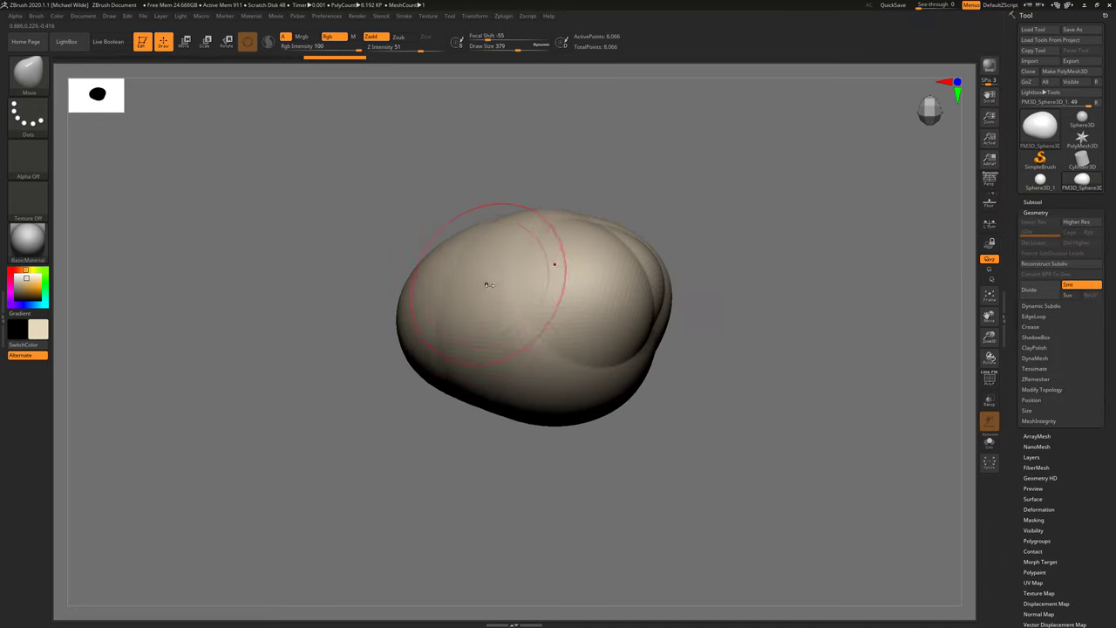
# Step: Stretch the lump sideways into a long form with tapered ends, reducing the Move brush to draw size 293
pyautogui.press('space')
pyautogui.keyDown('shift'); pyautogui.moveTo(610, 283); pyautogui.dragTo(660, 279, button='right'); pyautogui.keyUp('shift')
pyautogui.moveTo(628, 292); pyautogui.dragTo(678, 284)
pyautogui.moveTo(631, 347); pyautogui.dragTo(693, 330)
pyautogui.press('space')
pyautogui.moveTo(685, 325); pyautogui.dragTo(677, 325)
pyautogui.moveTo(402, 266); pyautogui.dragTo(413, 277)
pyautogui.moveTo(370, 335); pyautogui.dragTo(354, 338)
pyautogui.moveTo(384, 380); pyautogui.dragTo(379, 387)
pyautogui.moveTo(466, 418); pyautogui.dragTo(474, 428)
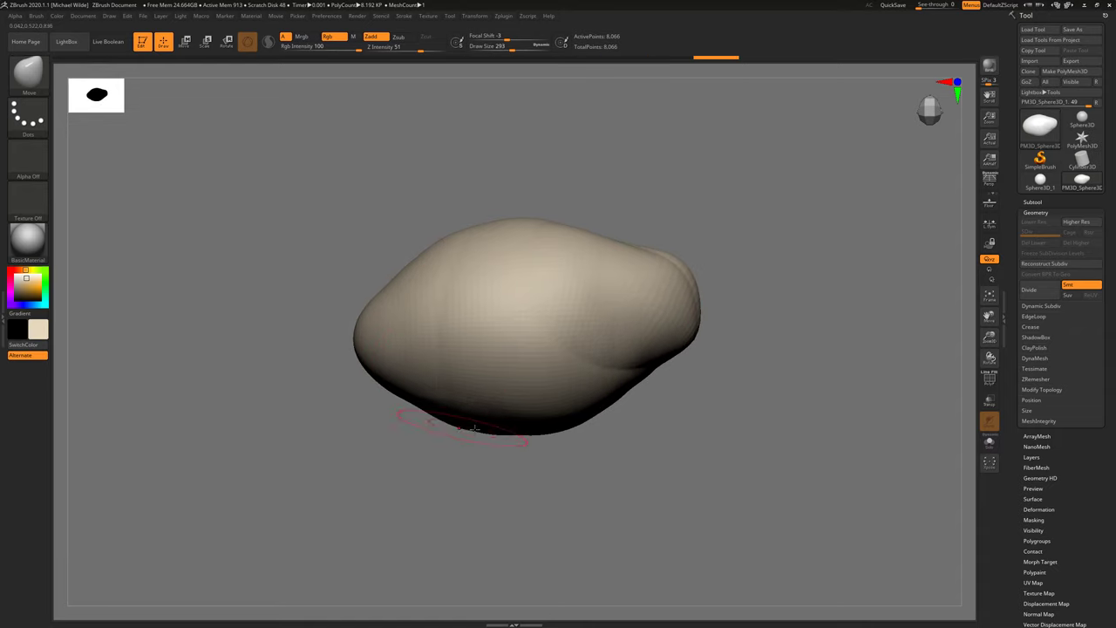
# Step: Convert the mesh to a DynaMesh at resolution 128 and pull it into a long, rounded lump with the Move brush
pyautogui.click(1036, 379)
pyautogui.keyDown('shift'); pyautogui.moveTo(787, 344); pyautogui.dragTo(806, 344, button='right'); pyautogui.keyUp('shift')
pyautogui.moveTo(1019, 382); pyautogui.dragTo(1019, 340)
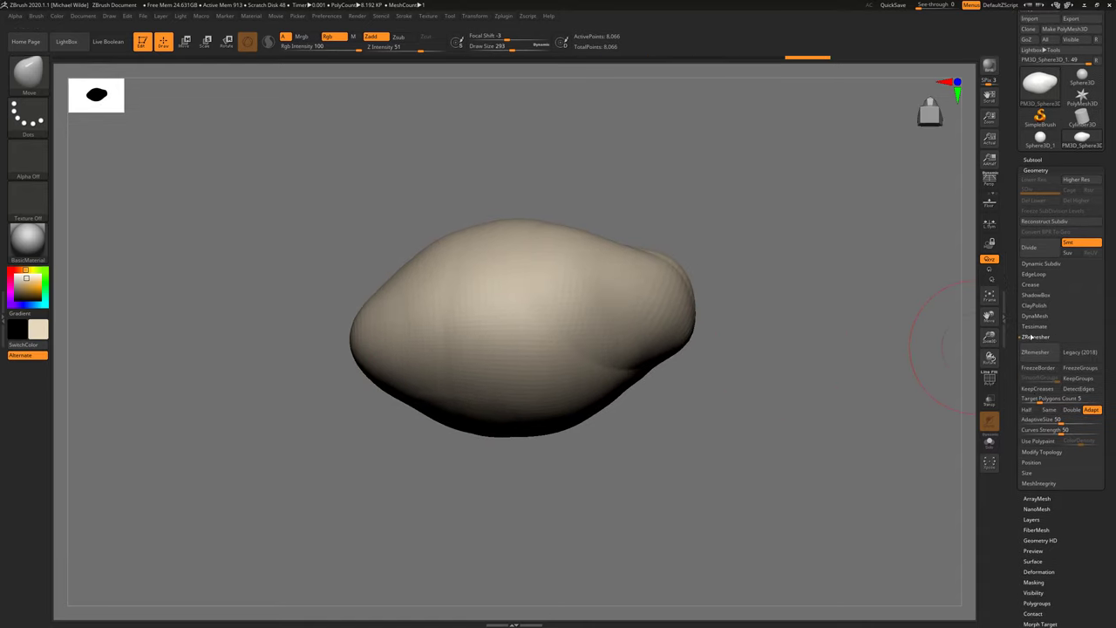
pyautogui.click(1030, 337)
pyautogui.click(1039, 316)
pyautogui.click(1036, 331)
pyautogui.moveTo(907, 340); pyautogui.dragTo(966, 284)
pyautogui.hotkey('alt', 'Tab')
pyautogui.hotkey('alt', 'Tab')
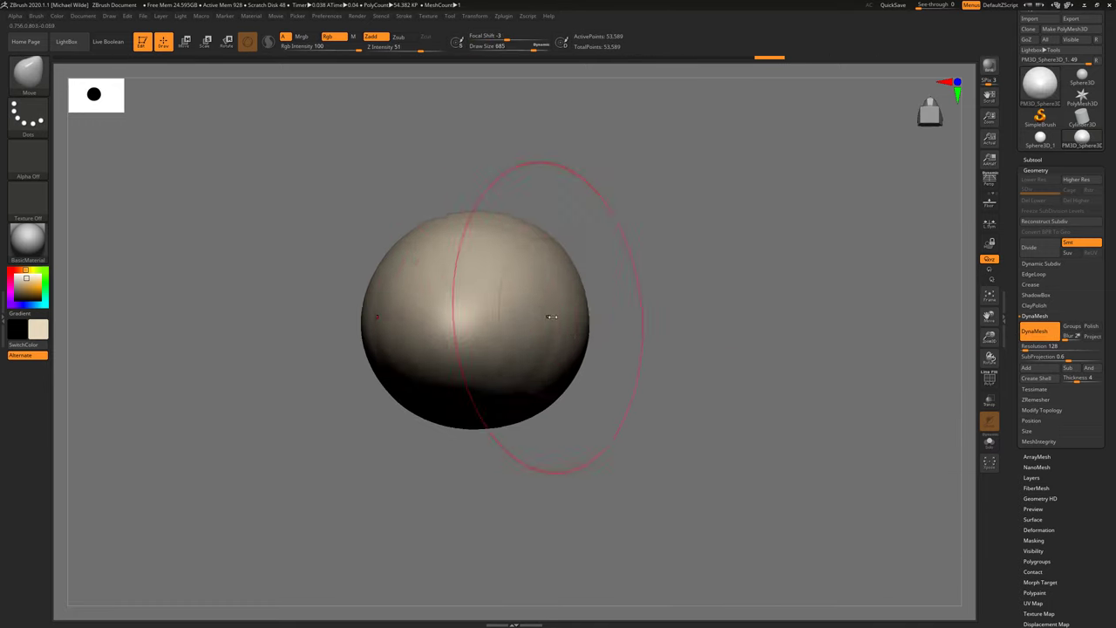
pyautogui.moveTo(552, 316); pyautogui.dragTo(523, 305)
pyautogui.moveTo(351, 251); pyautogui.dragTo(297, 165)
# Step: Adjust the scene light and give the lump the BasicMaterial2 material
pyautogui.click(180, 16)
pyautogui.moveTo(208, 53); pyautogui.dragTo(207, 57)
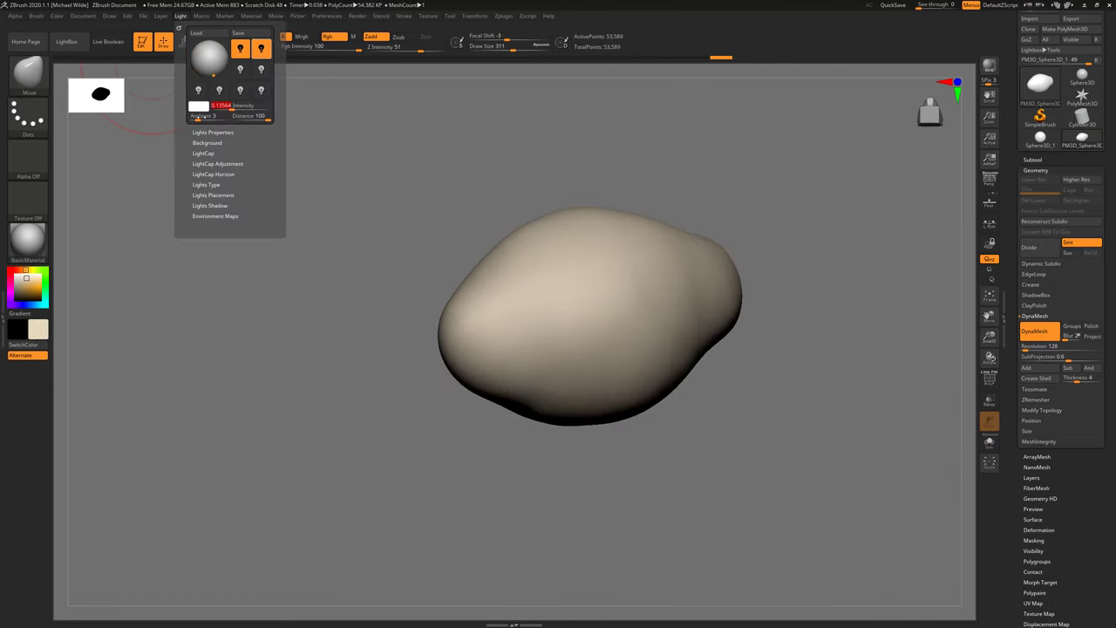
pyautogui.click(28, 240)
pyautogui.moveTo(749, 231)
pyautogui.mouseDown()
pyautogui.moveTo(406, 226)
pyautogui.moveTo(724, 226)
pyautogui.moveTo(749, 164)
pyautogui.moveTo(827, 181)
pyautogui.mouseUp()
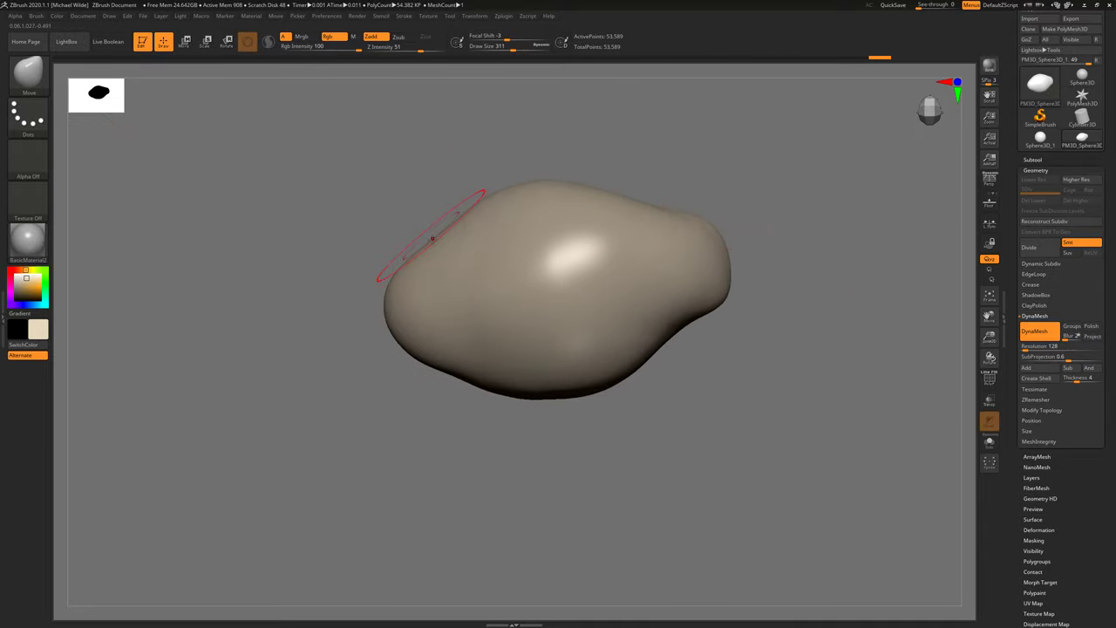
# Step: Reshape the lump's upper front with the Move brush and flatten its side with the hPolish brush
pyautogui.moveTo(362, 241); pyautogui.dragTo(418, 246)
pyautogui.press('b')
pyautogui.press('p')
pyautogui.press('l')
pyautogui.press('b')
pyautogui.press('h')
pyautogui.press('p')
pyautogui.moveTo(440, 297); pyautogui.dragTo(514, 230)
pyautogui.moveTo(287, 235); pyautogui.dragTo(327, 240)
# Step: Change the sculpt's colour to a pale pinkish tone and polish a band across its side with hPolish
pyautogui.click(31, 278)
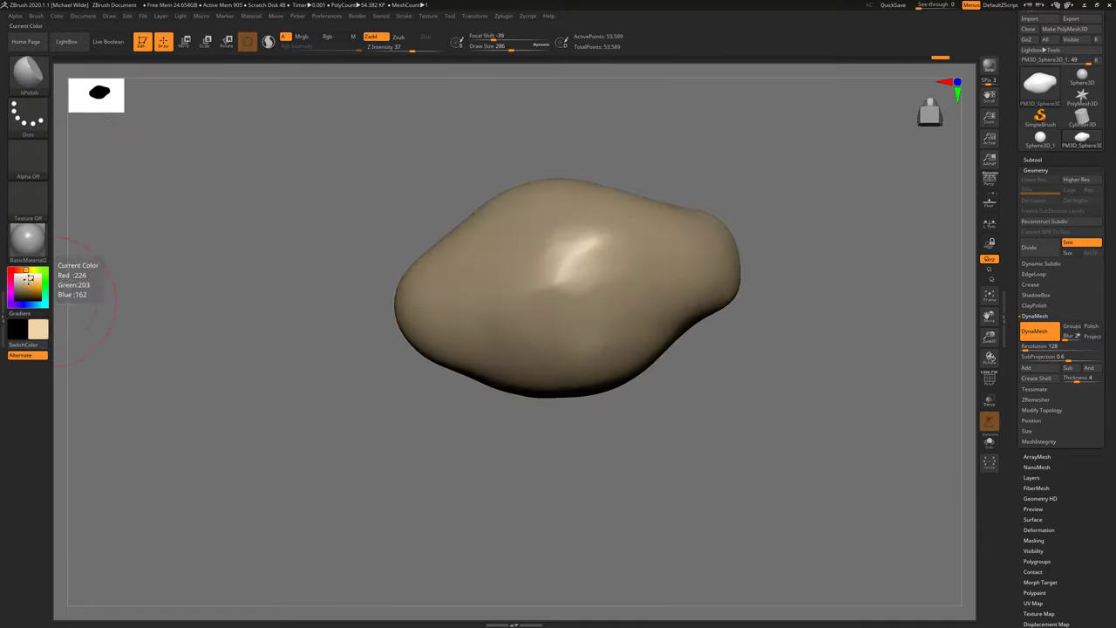
pyautogui.click(21, 270)
pyautogui.keyDown('alt'); pyautogui.moveTo(167, 200); pyautogui.dragTo(130, 239); pyautogui.keyUp('alt')
pyautogui.moveTo(200, 244); pyautogui.dragTo(226, 248)
pyautogui.moveTo(500, 262); pyautogui.dragTo(629, 329)
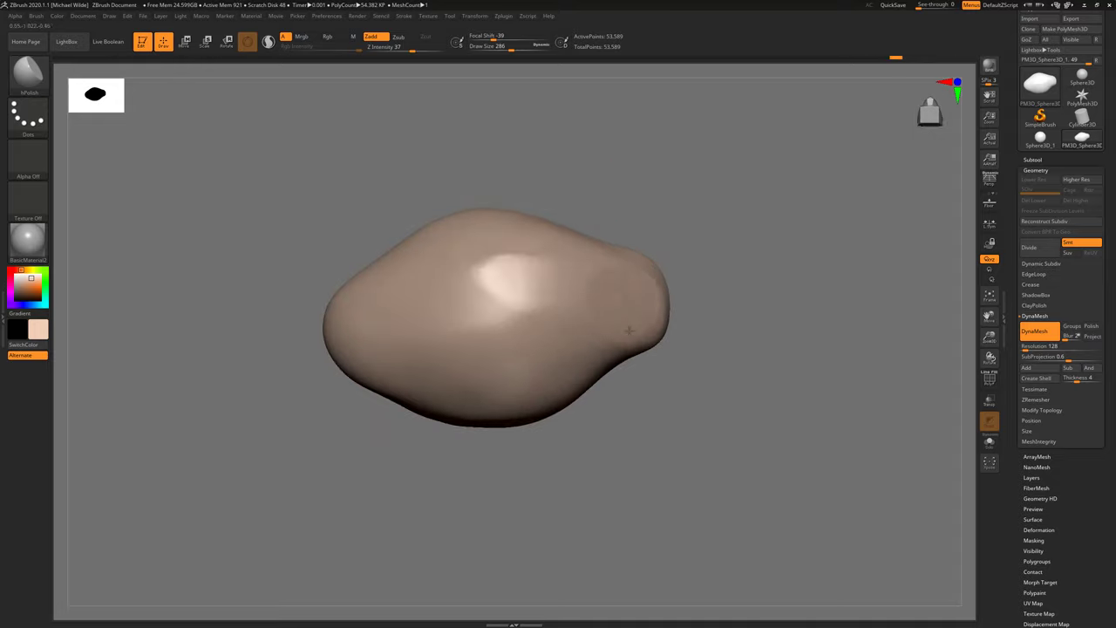
# Step: Add a ClayBuildup patch near the lump's front end and switch to the hPolish brush
pyautogui.press('b')
pyautogui.press('c')
pyautogui.press('b')
pyautogui.press('space')
pyautogui.moveTo(366, 290); pyautogui.dragTo(420, 329)
pyautogui.keyDown('alt'); pyautogui.moveTo(327, 237); pyautogui.dragTo(391, 242); pyautogui.keyUp('alt')
pyautogui.press('b')
pyautogui.press('h')
pyautogui.press('p')
# Step: Taper the lump into a fish body with the Move brush and lower the DynaMesh resolution to 104
pyautogui.press('space')
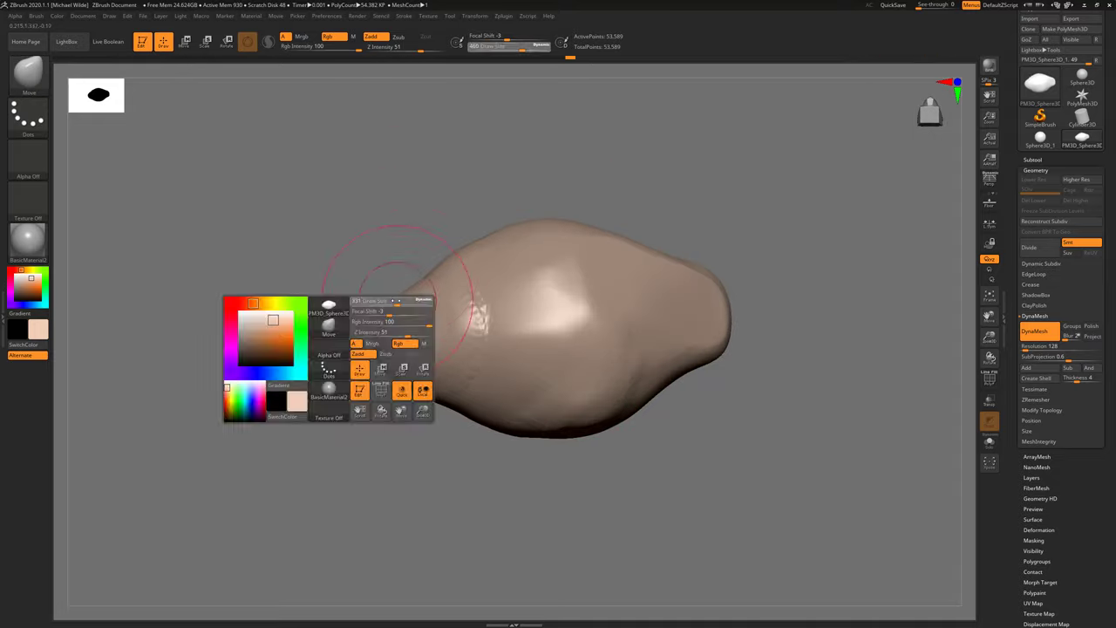
pyautogui.keyDown('alt'); pyautogui.moveTo(784, 313); pyautogui.dragTo(697, 326); pyautogui.keyUp('alt')
pyautogui.press('b')
pyautogui.press('m')
pyautogui.press('v')
pyautogui.moveTo(625, 340); pyautogui.dragTo(667, 305)
pyautogui.moveTo(528, 177); pyautogui.dragTo(668, 340)
pyautogui.moveTo(1025, 347); pyautogui.dragTo(1024, 347)
pyautogui.moveTo(667, 341)
pyautogui.mouseDown()
pyautogui.moveTo(601, 311)
pyautogui.moveTo(769, 206)
pyautogui.moveTo(487, 406)
pyautogui.moveTo(406, 270)
pyautogui.mouseUp()
# Step: Build up the middle of the body and the cheek area behind the snout with the ClayBuildup brush
pyautogui.press('b')
pyautogui.press('c')
pyautogui.press('b')
pyautogui.press('b')
pyautogui.press('m')
pyautogui.press('v')
pyautogui.press('b')
pyautogui.press('c')
pyautogui.press('b')
pyautogui.moveTo(514, 336); pyautogui.dragTo(535, 308)
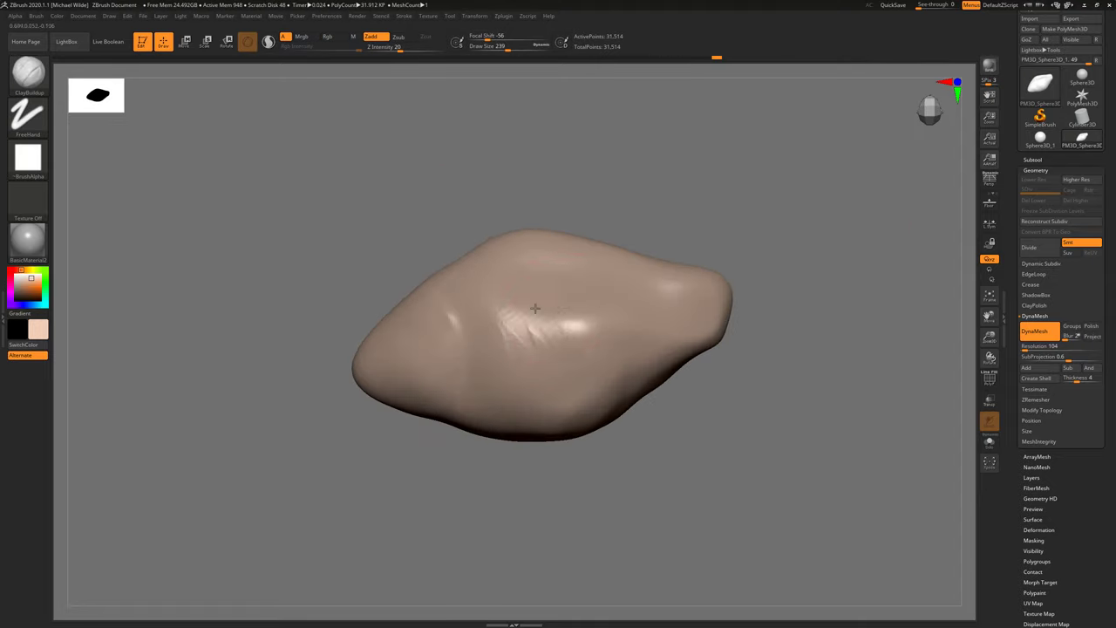
pyautogui.moveTo(525, 212)
pyautogui.mouseDown()
pyautogui.moveTo(390, 299)
pyautogui.moveTo(689, 273)
pyautogui.moveTo(428, 321)
pyautogui.mouseUp()
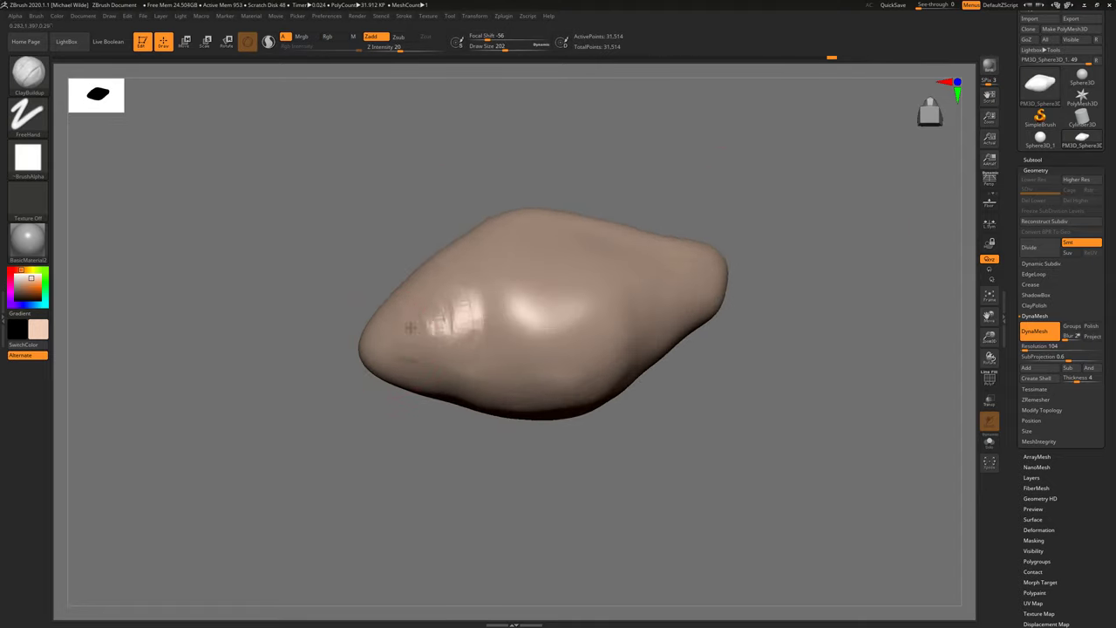
# Step: Carve the gill folds behind the head with the DamStandard brush and shape the snout with the Move brush
pyautogui.press('b')
pyautogui.press('d')
pyautogui.press('s')
pyautogui.moveTo(436, 277); pyautogui.dragTo(450, 370)
pyautogui.moveTo(449, 167); pyautogui.dragTo(488, 201)
pyautogui.press('b')
pyautogui.press('m')
pyautogui.press('v')
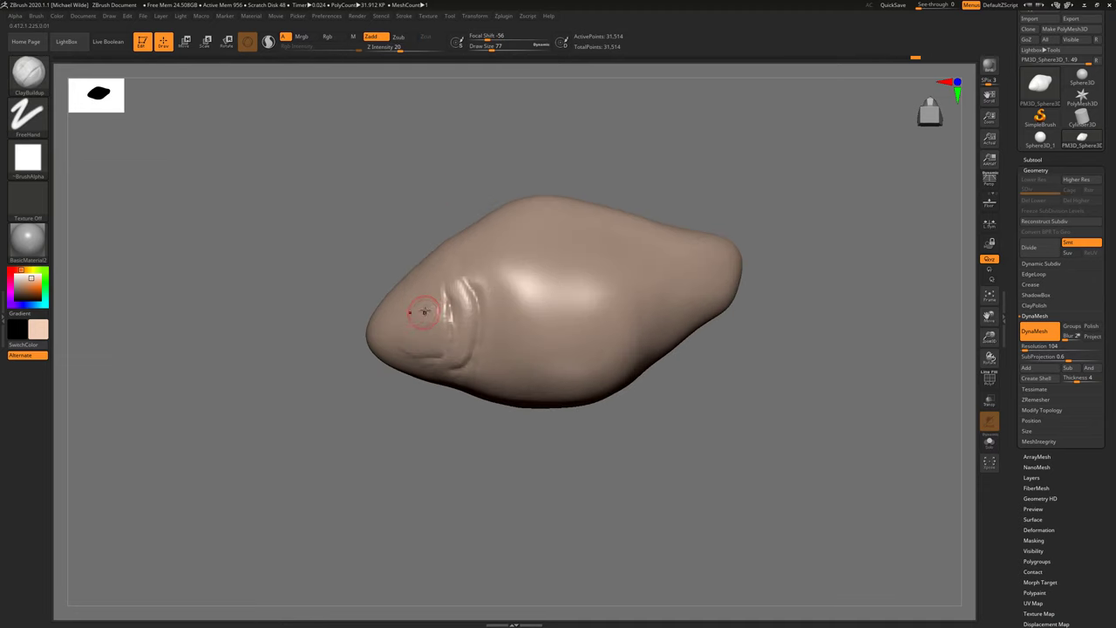
pyautogui.moveTo(488, 201)
pyautogui.mouseDown()
pyautogui.moveTo(461, 209)
pyautogui.moveTo(367, 344)
pyautogui.mouseUp()
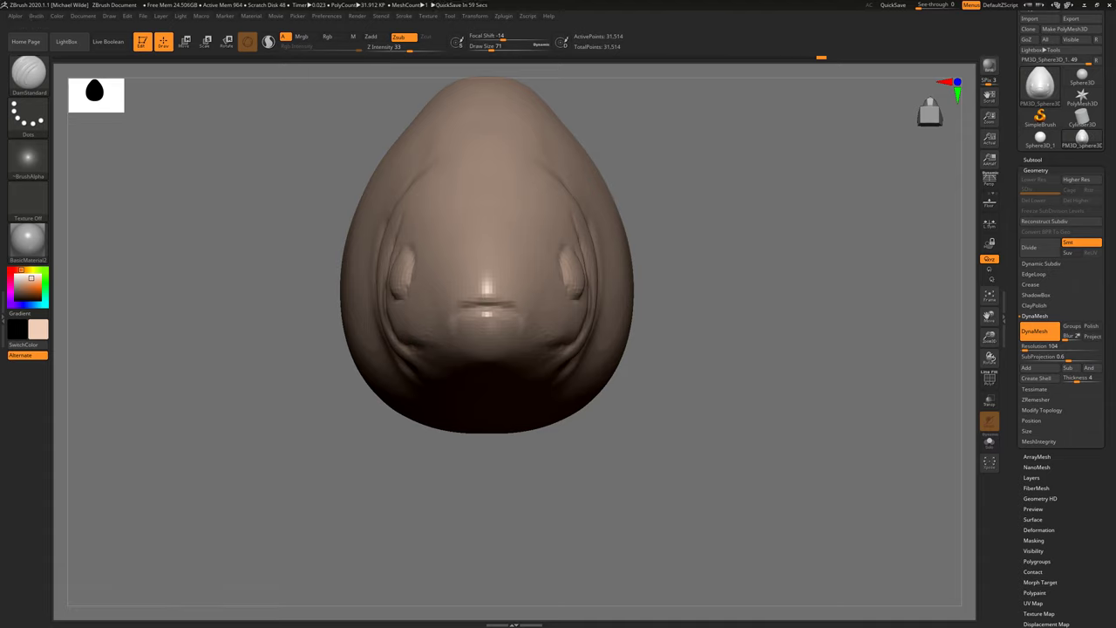
# Step: Build up the gill ridges, jaw and small pectoral fin stubs with the ClayBuildup brush
pyautogui.press('b')
pyautogui.press('c')
pyautogui.press('b')
pyautogui.moveTo(319, 436)
pyautogui.mouseDown()
pyautogui.moveTo(481, 424)
pyautogui.moveTo(478, 259)
pyautogui.mouseUp()
pyautogui.moveTo(501, 383); pyautogui.dragTo(523, 396)
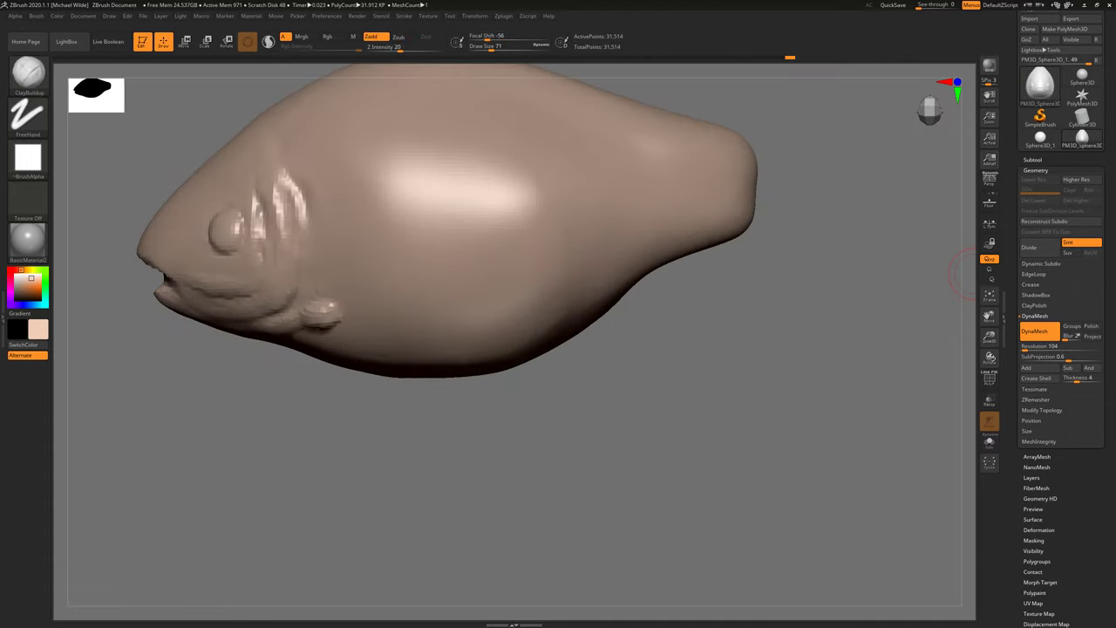
pyautogui.moveTo(595, 322); pyautogui.dragTo(610, 267)
pyautogui.moveTo(617, 323)
pyautogui.mouseDown()
pyautogui.moveTo(633, 272)
pyautogui.moveTo(624, 326)
pyautogui.mouseUp()
# Step: Shape the fish's rear body and add a raised ridge along its back
pyautogui.press('space')
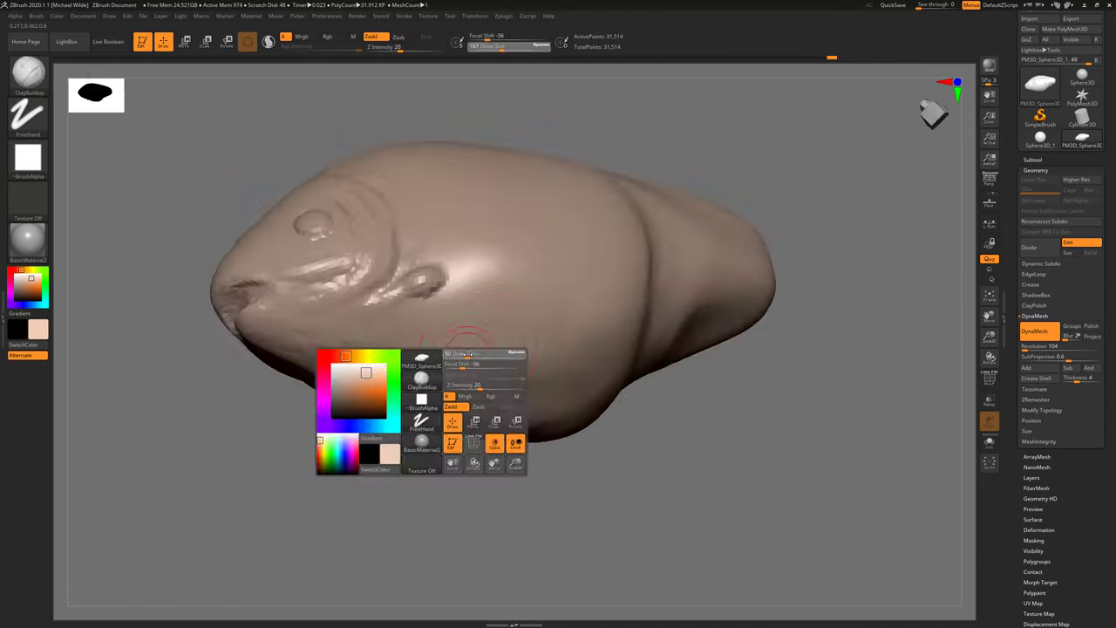
pyautogui.moveTo(475, 349); pyautogui.dragTo(698, 212)
pyautogui.moveTo(367, 410); pyautogui.dragTo(348, 417)
pyautogui.moveTo(662, 488)
pyautogui.mouseDown()
pyautogui.moveTo(610, 435)
pyautogui.moveTo(558, 488)
pyautogui.mouseUp()
pyautogui.moveTo(418, 305); pyautogui.dragTo(467, 275)
pyautogui.moveTo(593, 453); pyautogui.dragTo(549, 496)
pyautogui.moveTo(610, 471); pyautogui.dragTo(645, 418)
pyautogui.moveTo(497, 333)
pyautogui.mouseDown()
pyautogui.moveTo(518, 350)
pyautogui.moveTo(428, 259)
pyautogui.moveTo(630, 251)
pyautogui.moveTo(575, 261)
pyautogui.mouseUp()
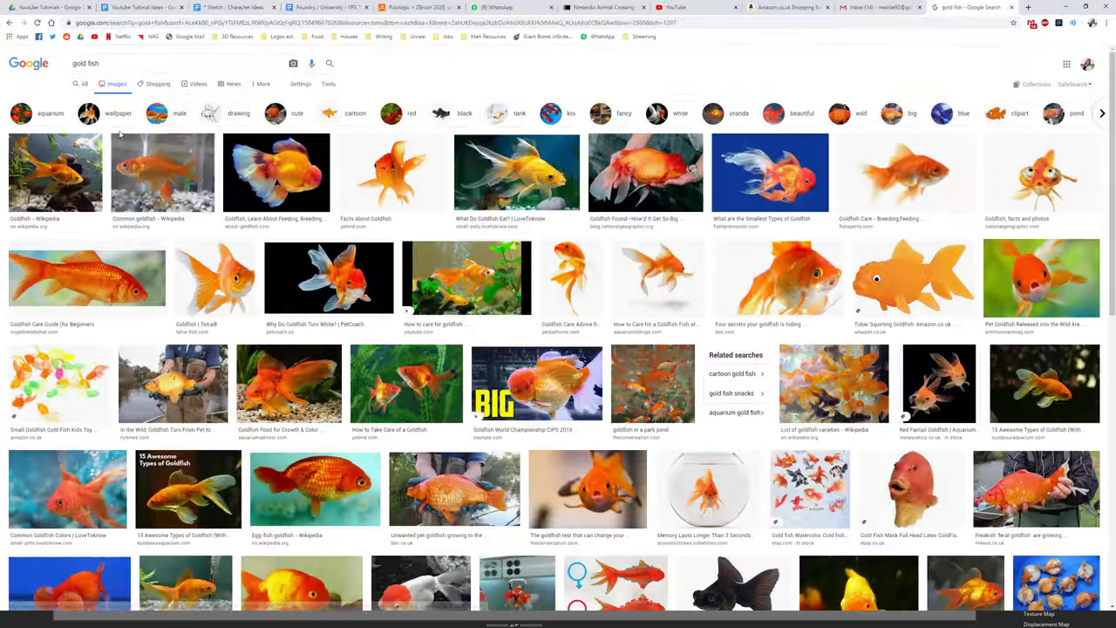
# Step: In the browser's "gold fish" image results, open the options for a side-view goldfish photo
pyautogui.rightClick(899, 145)
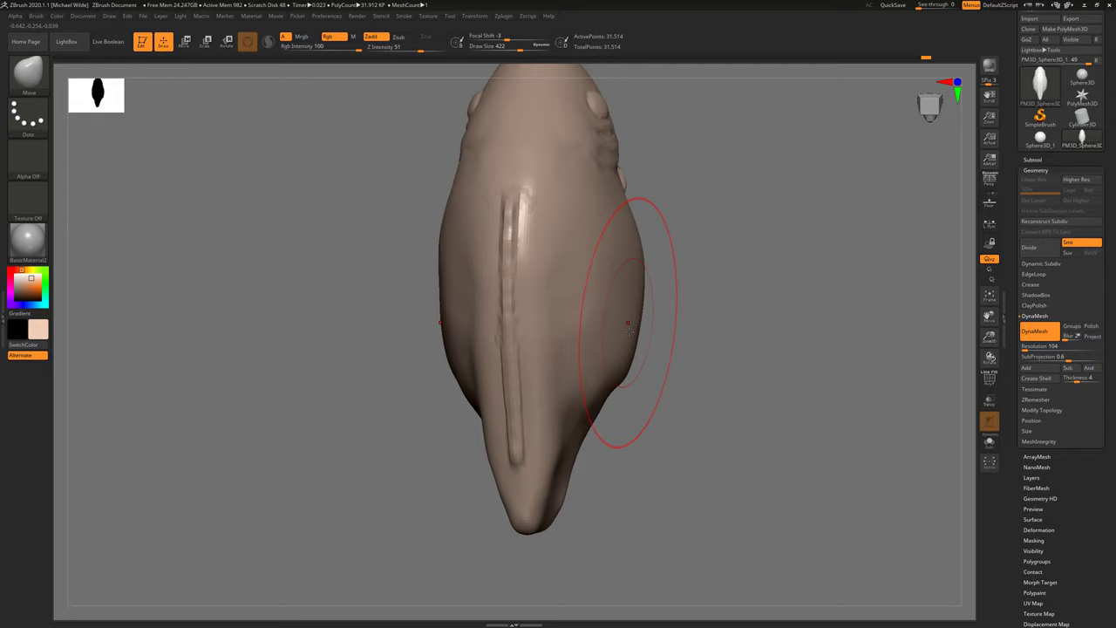
# Step: Refine the fish's head above the eye with the ClayBuildup brush at draw size 80
pyautogui.press('space')
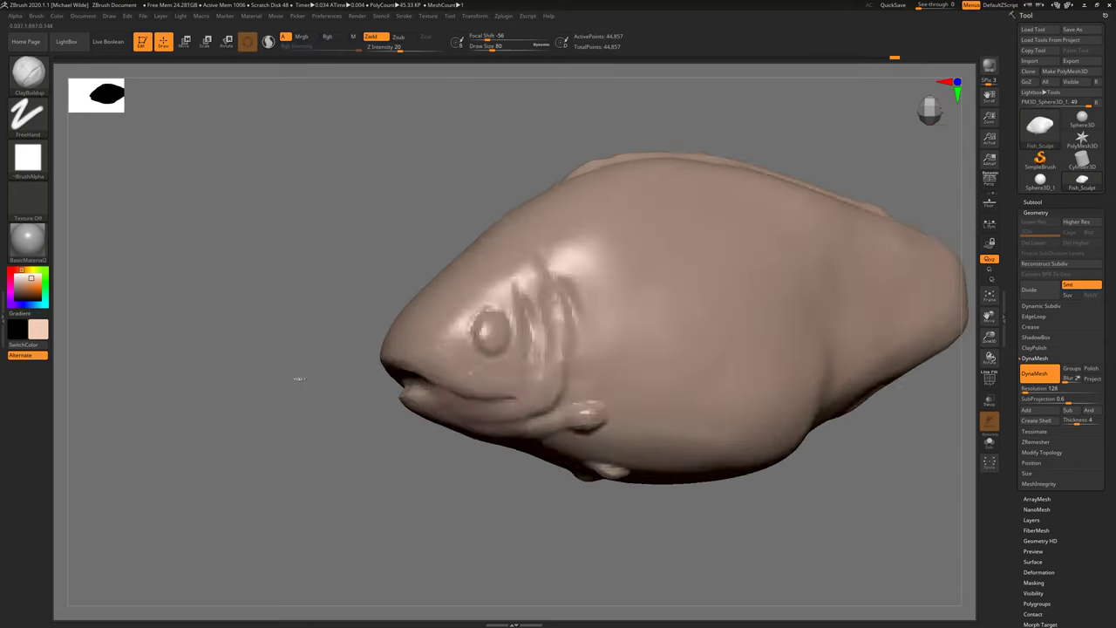
pyautogui.moveTo(299, 378)
pyautogui.keyDown('alt'); pyautogui.mouseDown()
pyautogui.moveTo(366, 249)
pyautogui.moveTo(433, 459)
pyautogui.mouseUp(); pyautogui.keyUp('alt')
pyautogui.moveTo(401, 260); pyautogui.dragTo(459, 246)
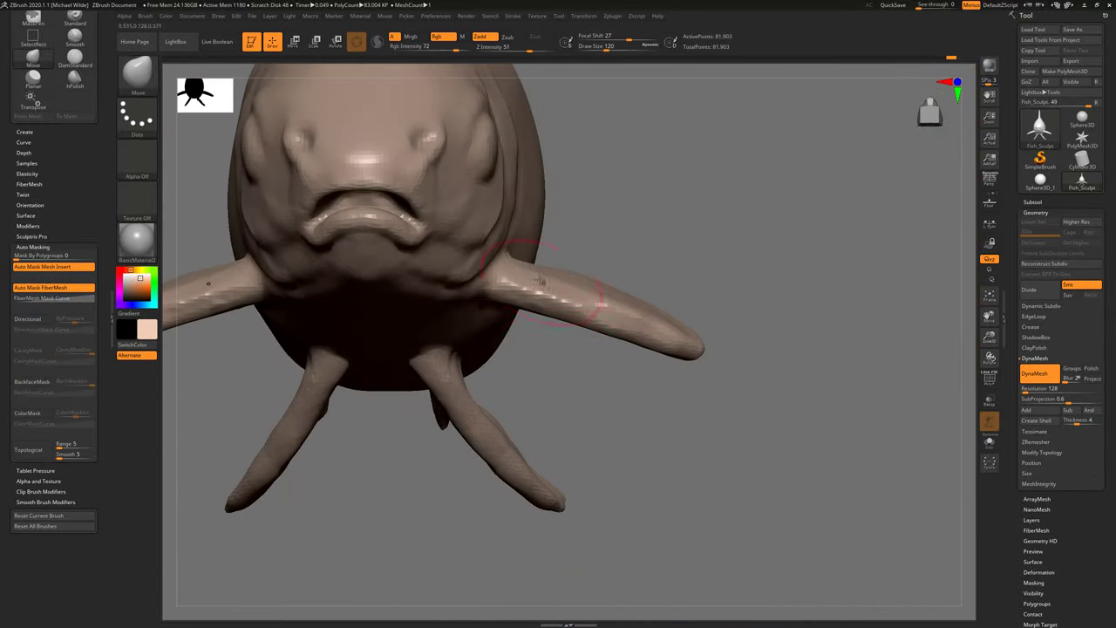
# Step: Adjust the brush settings while shaping the fins, and switch to the Flatten brush
pyautogui.press('space')
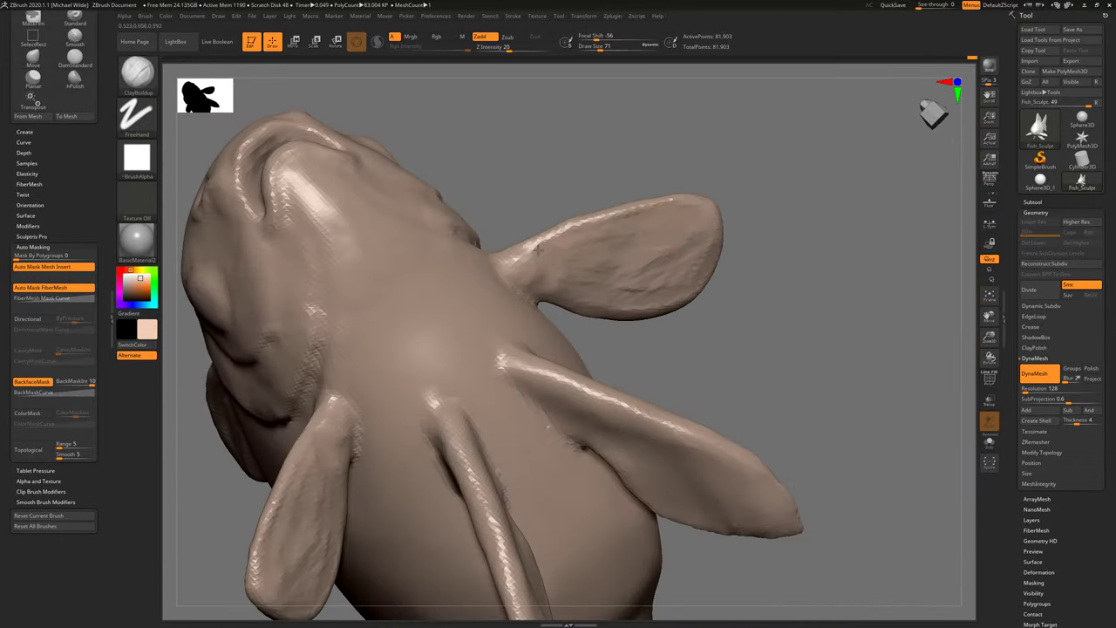
pyautogui.press('b')
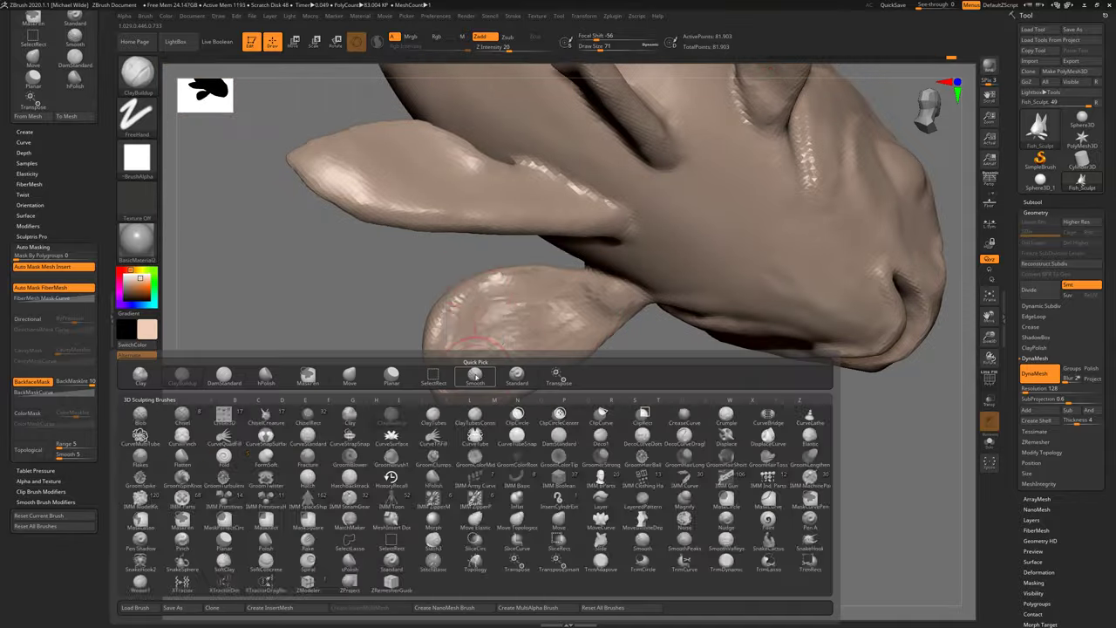
pyautogui.press('f')
pyautogui.press('l')
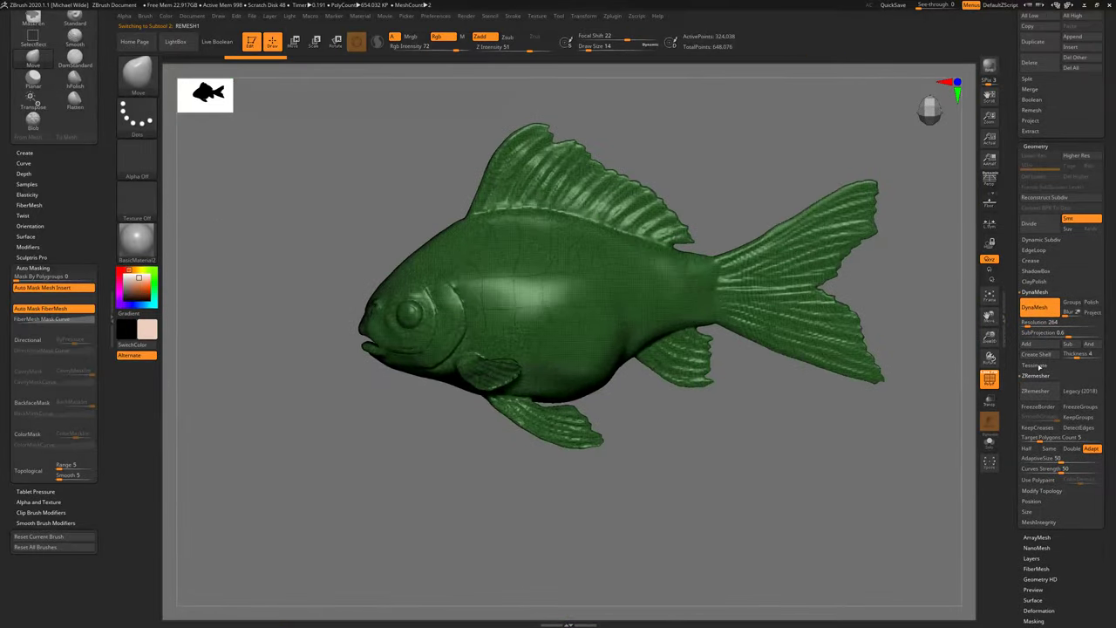
pyautogui.moveTo(1014, 260); pyautogui.dragTo(1011, 331)
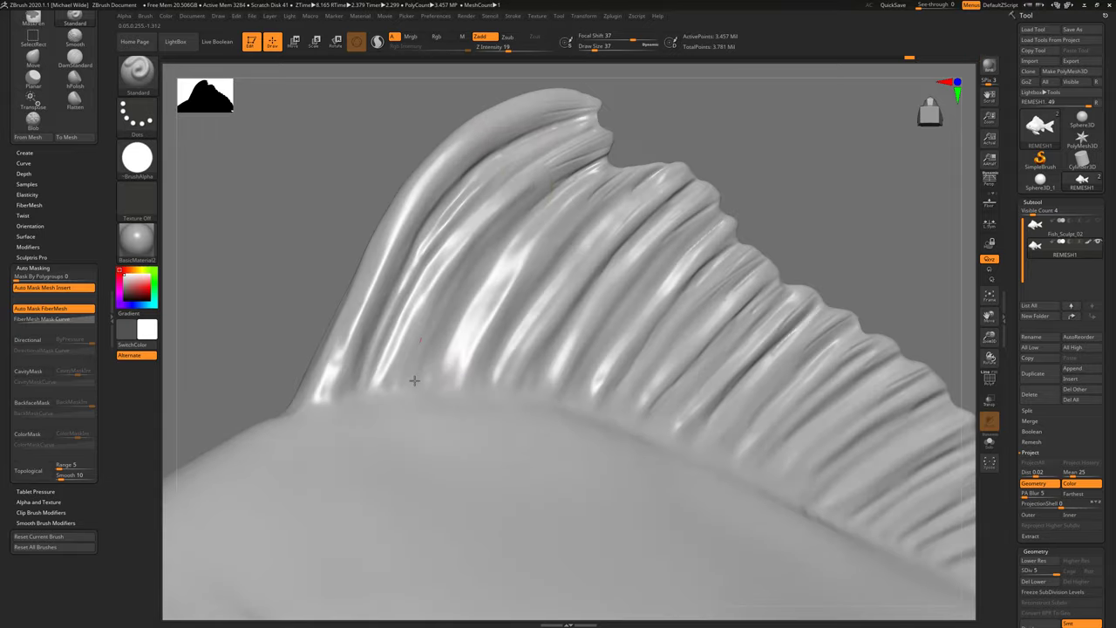
# Step: Sculpt raised rays along the dorsal fin and the lower fins with the Standard brush at Z intensity 19
pyautogui.moveTo(411, 381)
pyautogui.mouseDown()
pyautogui.moveTo(438, 236)
pyautogui.moveTo(706, 120)
pyautogui.mouseUp()
pyautogui.moveTo(708, 120); pyautogui.dragTo(702, 289, button='right')
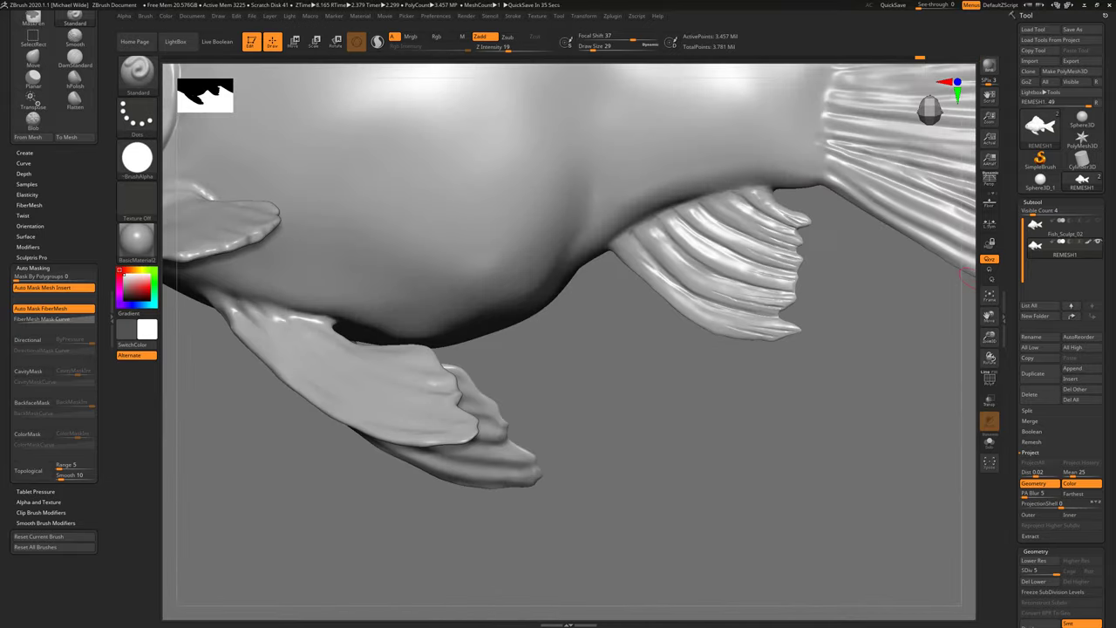
pyautogui.moveTo(963, 275); pyautogui.dragTo(510, 404)
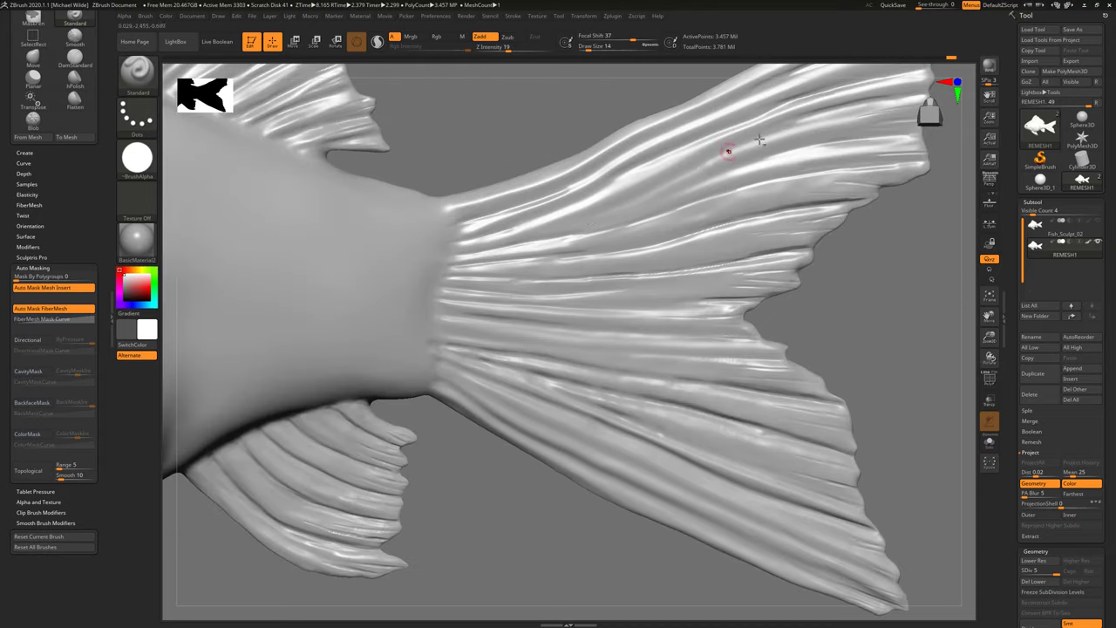
# Step: Sculpt fine rays along the tail fin with the Standard brush at draw size 14
pyautogui.keyDown('alt'); pyautogui.moveTo(759, 139); pyautogui.dragTo(806, 105, button='right'); pyautogui.keyUp('alt')
pyautogui.moveTo(673, 302); pyautogui.dragTo(811, 322)
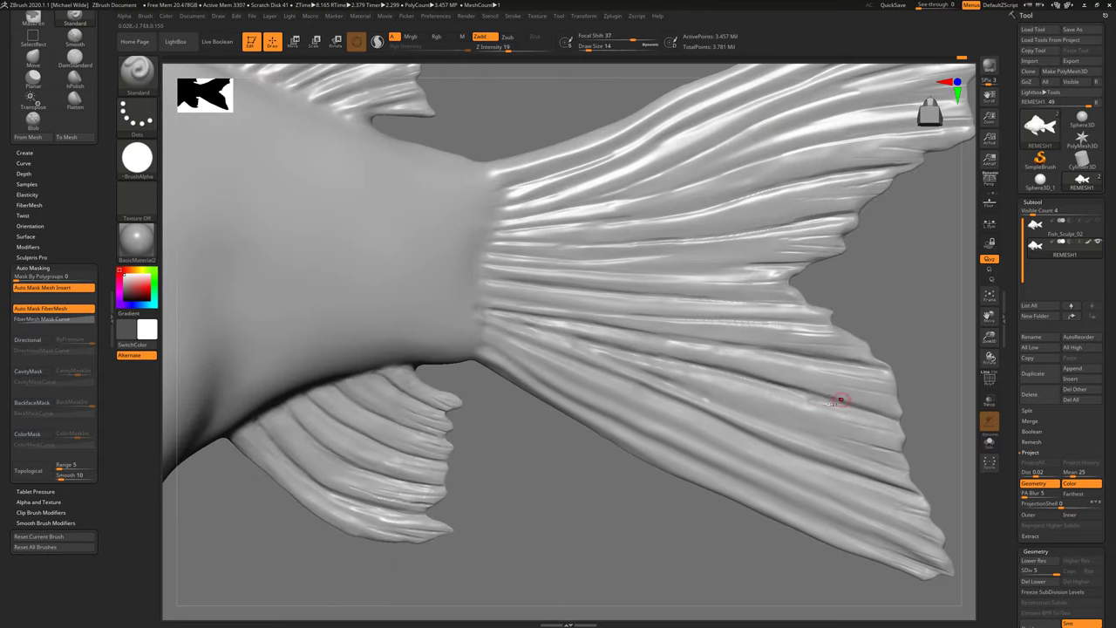
pyautogui.moveTo(820, 401); pyautogui.dragTo(688, 395)
# Step: Refine the rays of the dorsal fin from a tilted view with the Standard brush
pyautogui.moveTo(689, 394)
pyautogui.mouseDown(button='right')
pyautogui.moveTo(493, 337)
pyautogui.moveTo(762, 241)
pyautogui.moveTo(585, 240)
pyautogui.mouseUp(button='right')
pyautogui.moveTo(584, 240)
pyautogui.mouseDown()
pyautogui.moveTo(546, 288)
pyautogui.moveTo(438, 244)
pyautogui.moveTo(551, 358)
pyautogui.mouseUp()
pyautogui.keyDown('alt'); pyautogui.moveTo(551, 358); pyautogui.dragTo(523, 248, button='right'); pyautogui.keyUp('alt')
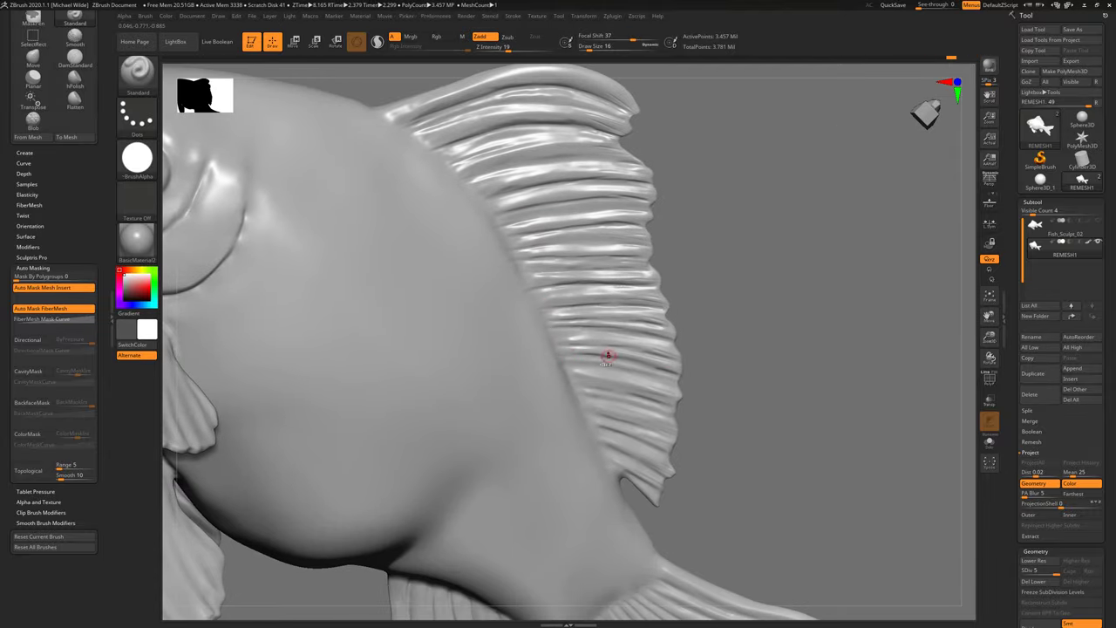
# Step: Sculpt rays fanning out from the base of the pectoral fin with the Standard brush at draw size 17 and Z intensity 14
pyautogui.press('space')
pyautogui.moveTo(602, 489)
pyautogui.mouseDown()
pyautogui.moveTo(684, 450)
pyautogui.moveTo(390, 348)
pyautogui.mouseUp()
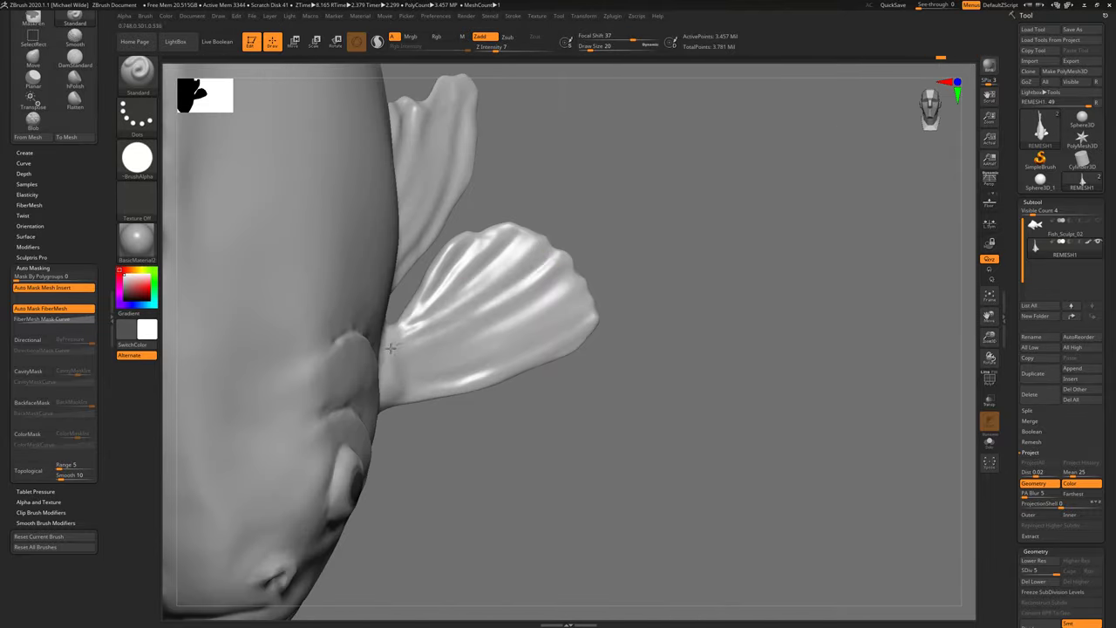
pyautogui.click(75, 18)
pyautogui.press('space')
pyautogui.moveTo(591, 247); pyautogui.dragTo(584, 236)
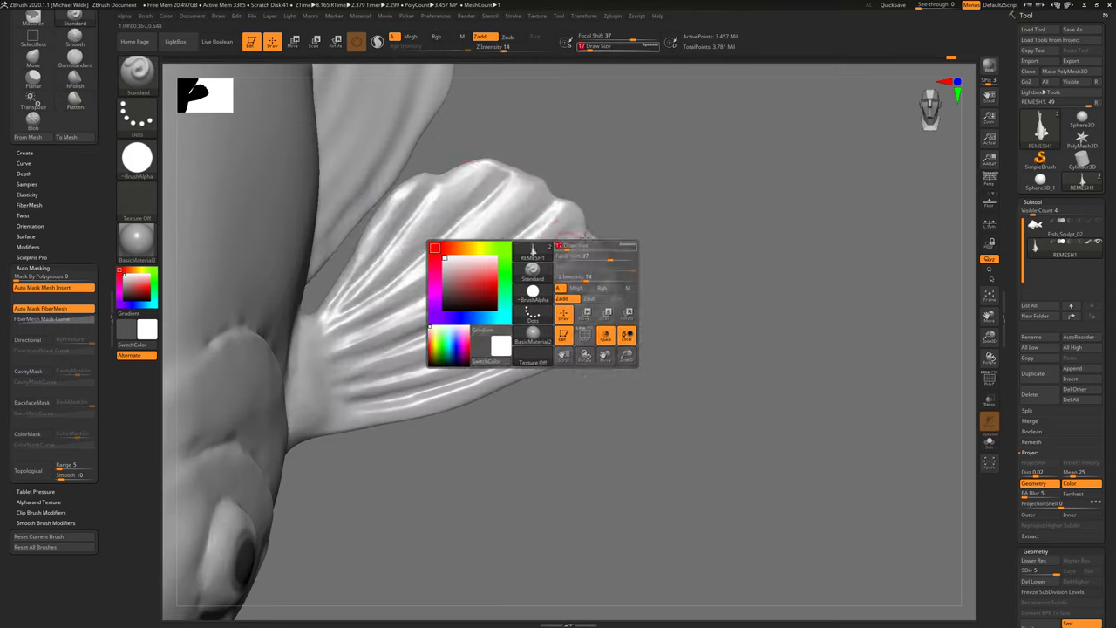
pyautogui.moveTo(438, 209)
pyautogui.mouseDown()
pyautogui.moveTo(489, 261)
pyautogui.moveTo(642, 331)
pyautogui.moveTo(471, 448)
pyautogui.mouseUp()
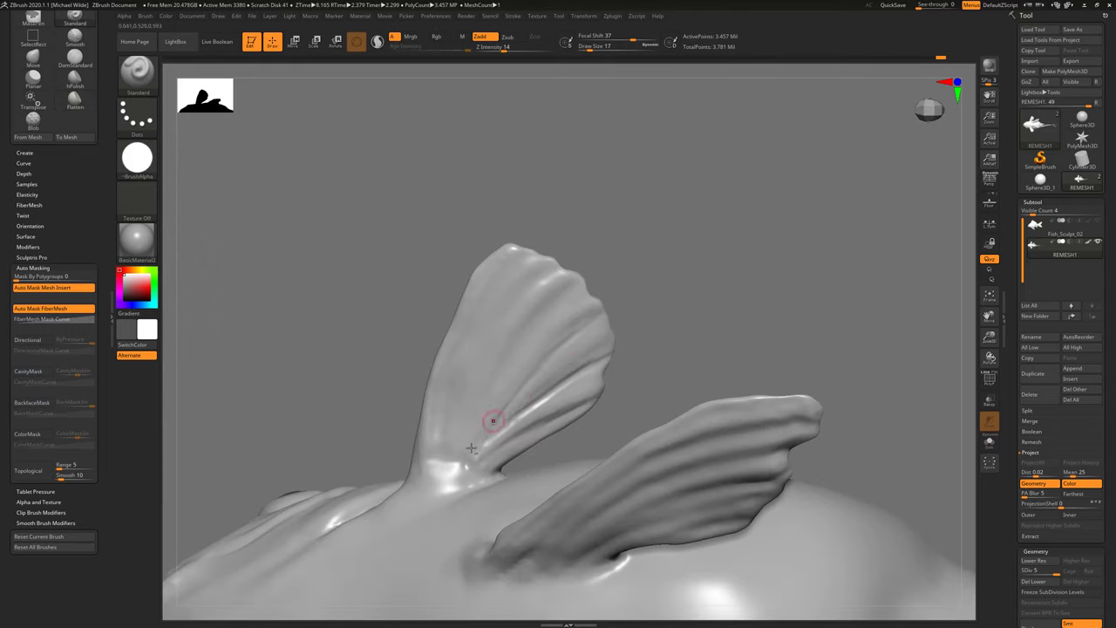
pyautogui.moveTo(457, 395); pyautogui.dragTo(621, 314)
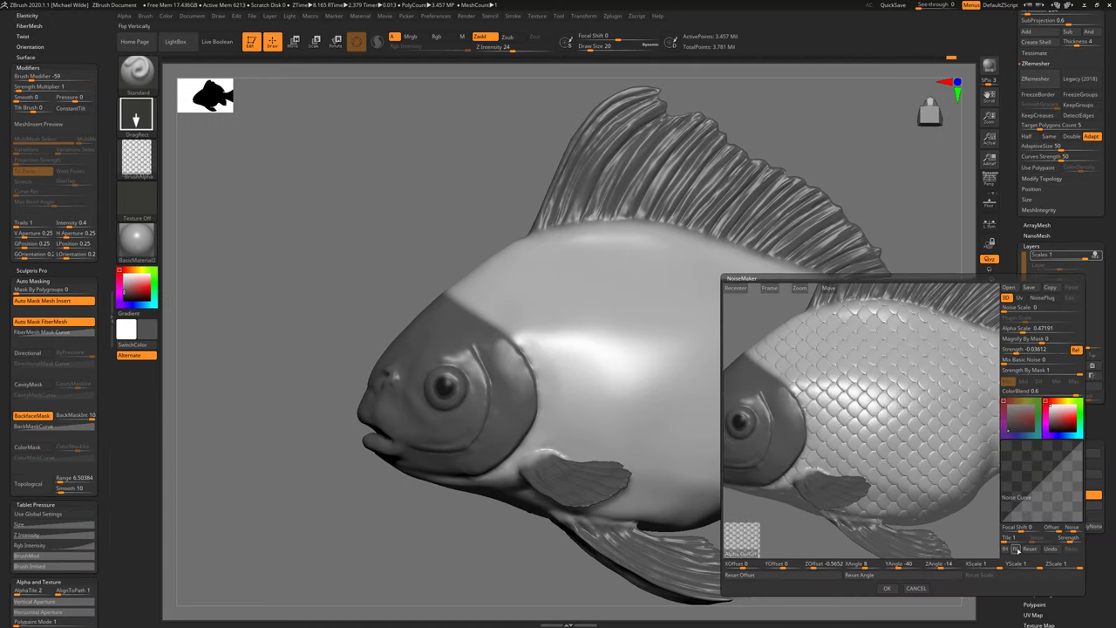
pyautogui.press('super')
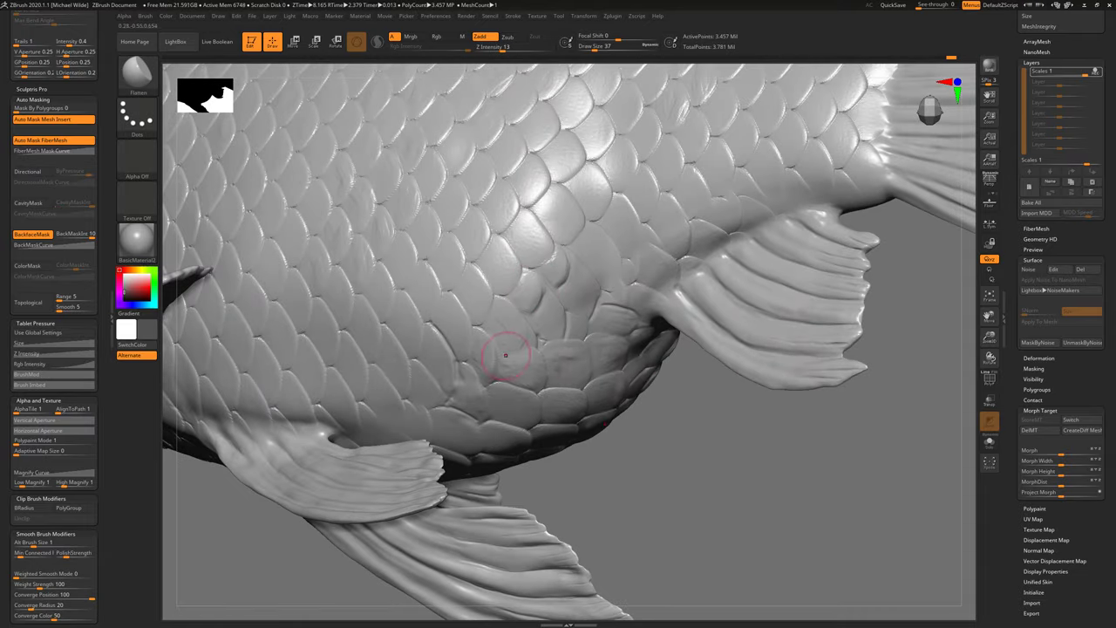
pyautogui.press('b')
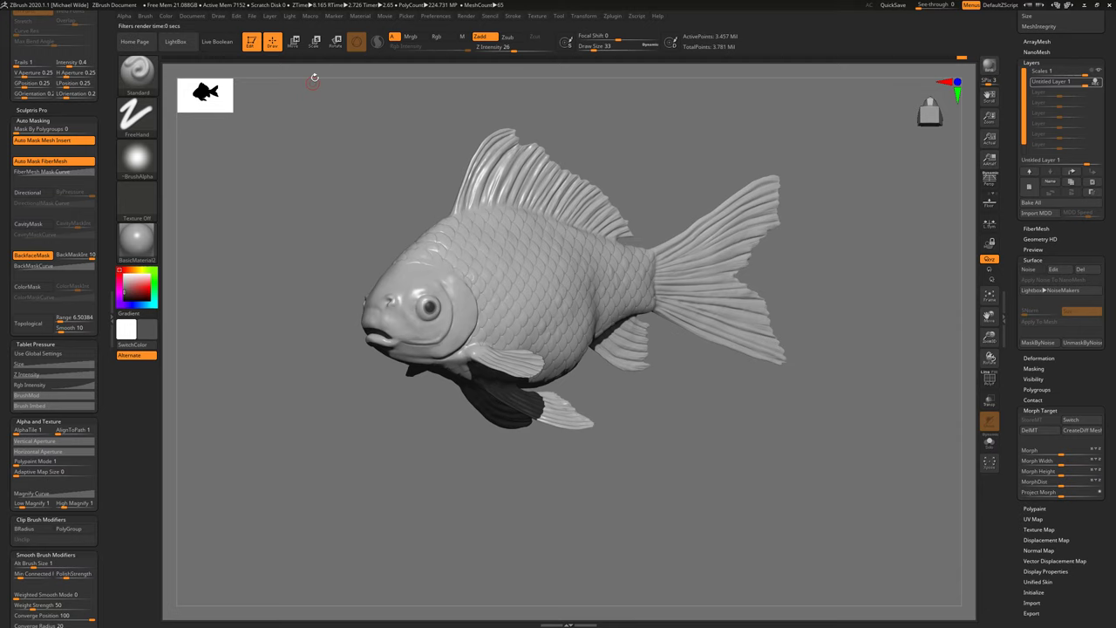
pyautogui.click(360, 16)
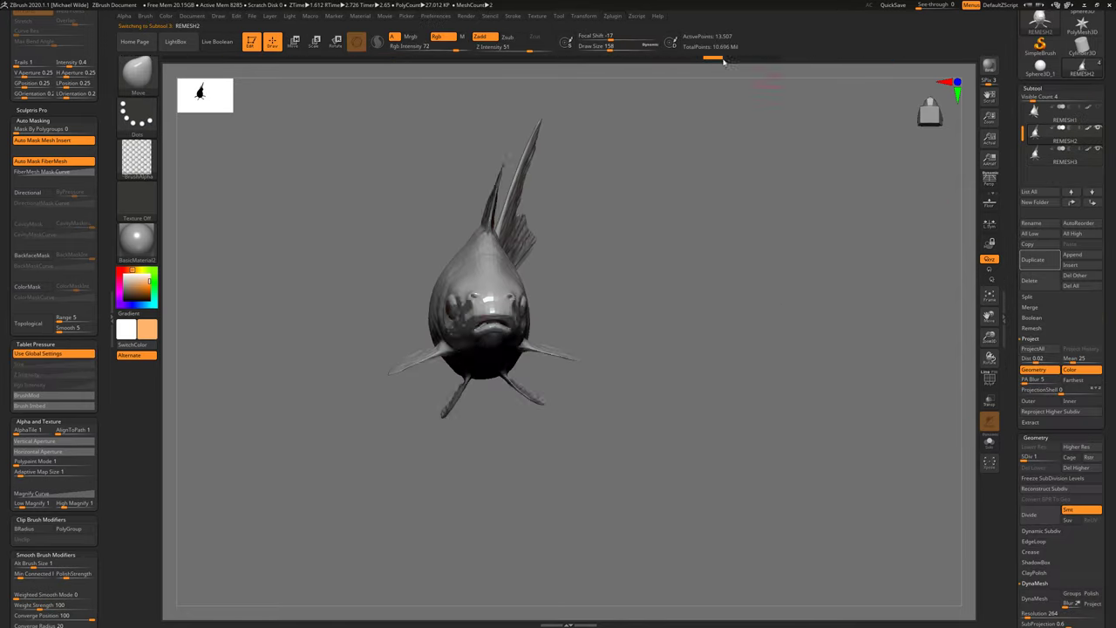
pyautogui.click(512, 260)
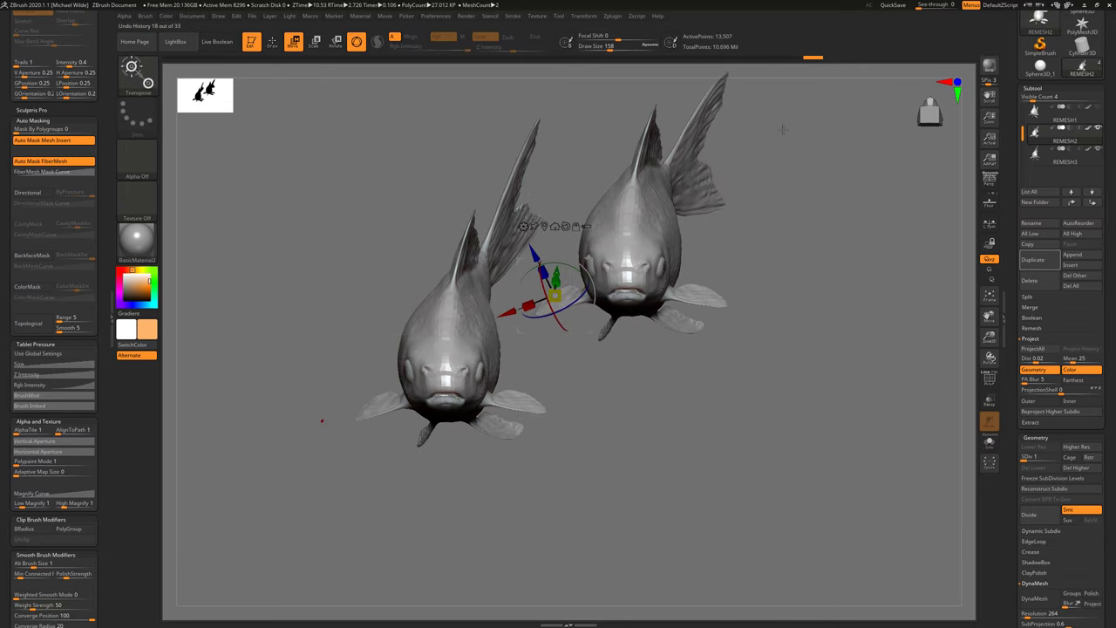
pyautogui.moveTo(1013, 296); pyautogui.dragTo(1014, 289)
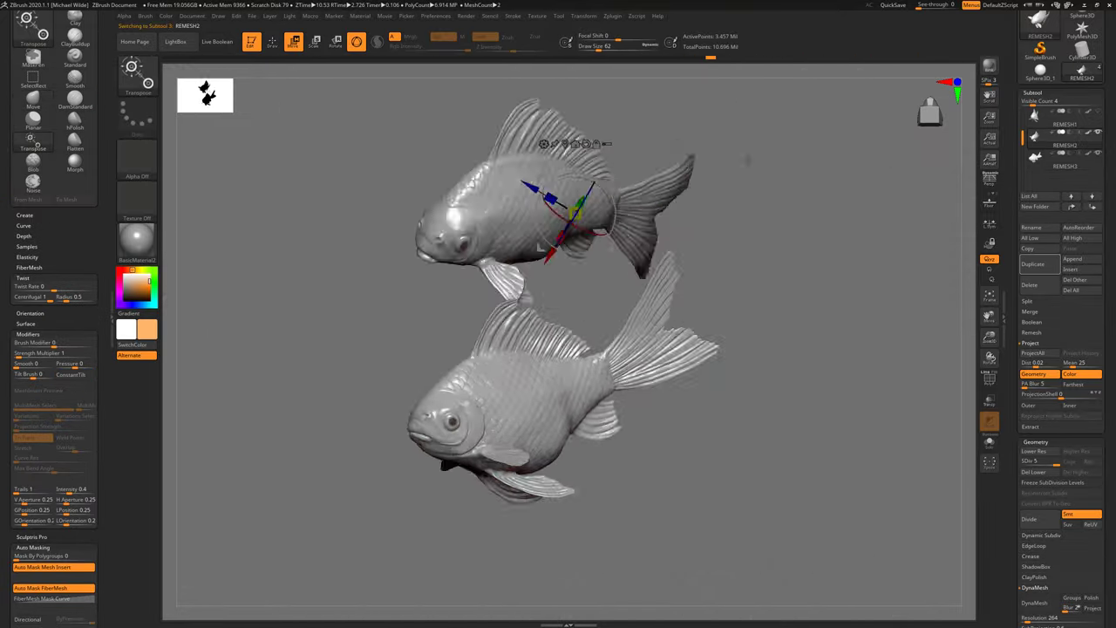
pyautogui.click(136, 237)
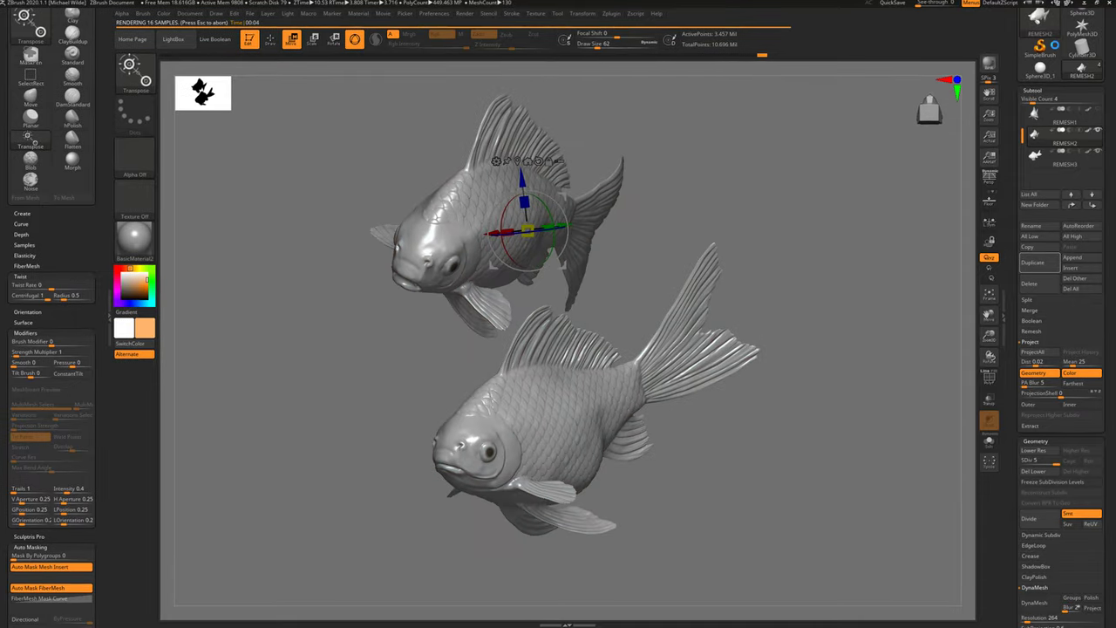